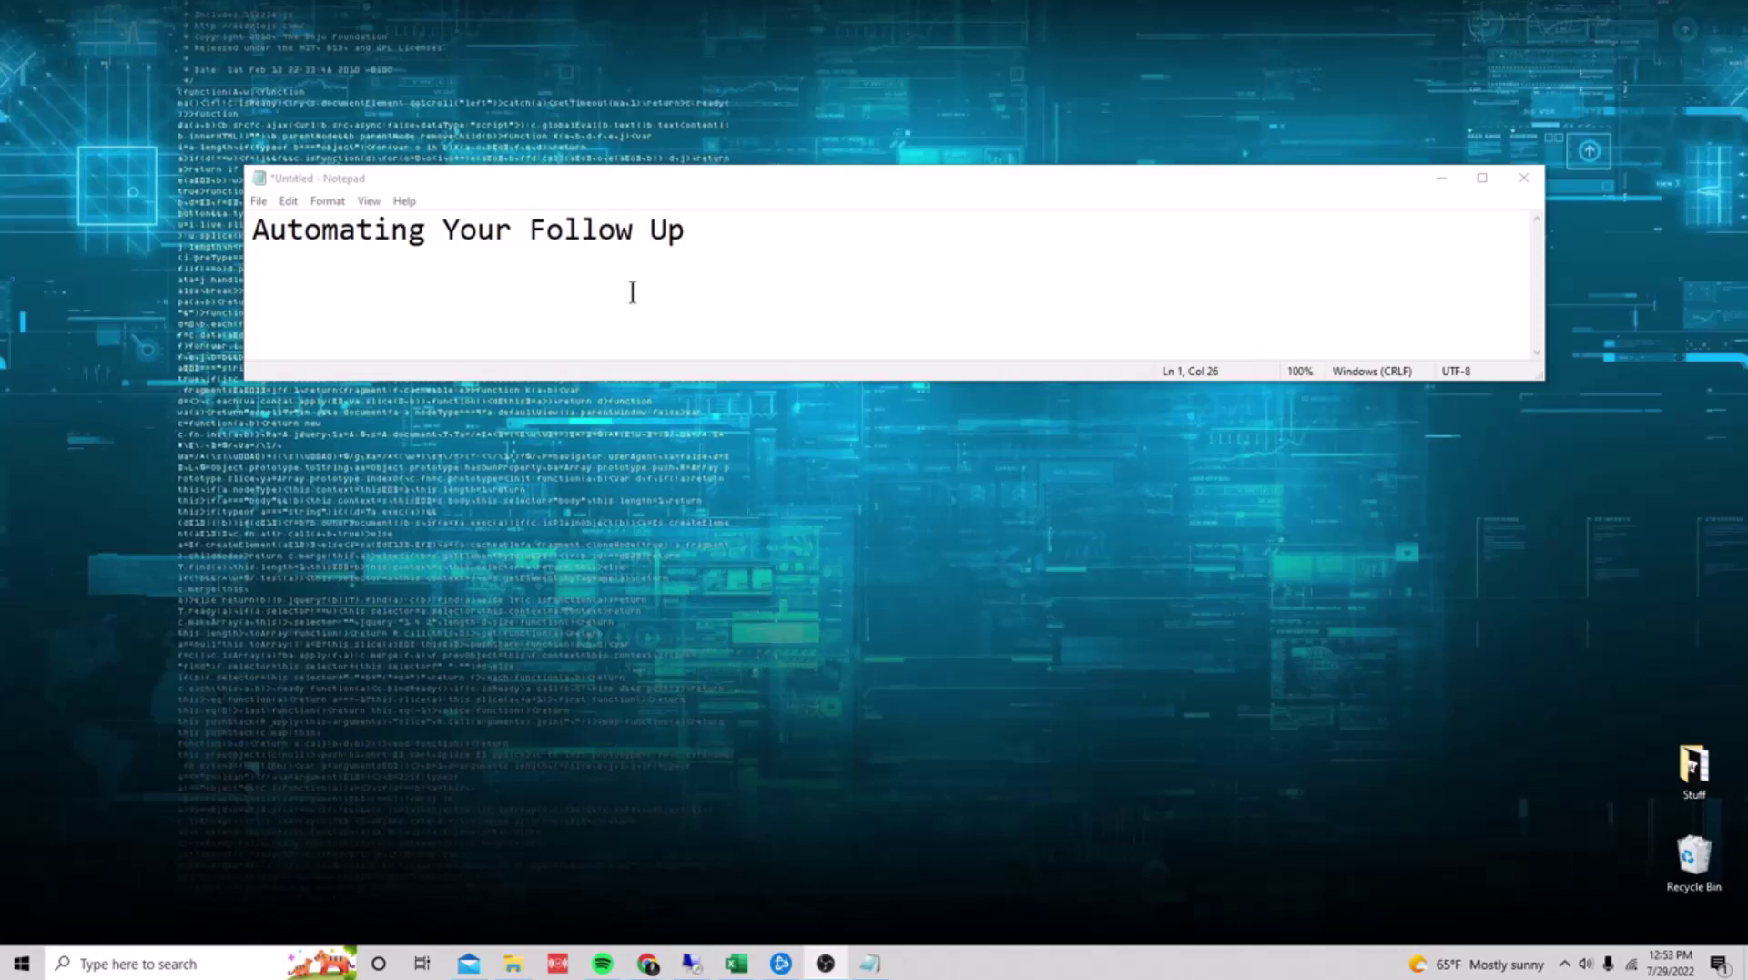
Step: Append ' (SEQUENCE)' so the Notepad heading reads 'Automating Your Follow Up (SEQUENCE)'
left_click(768, 240)
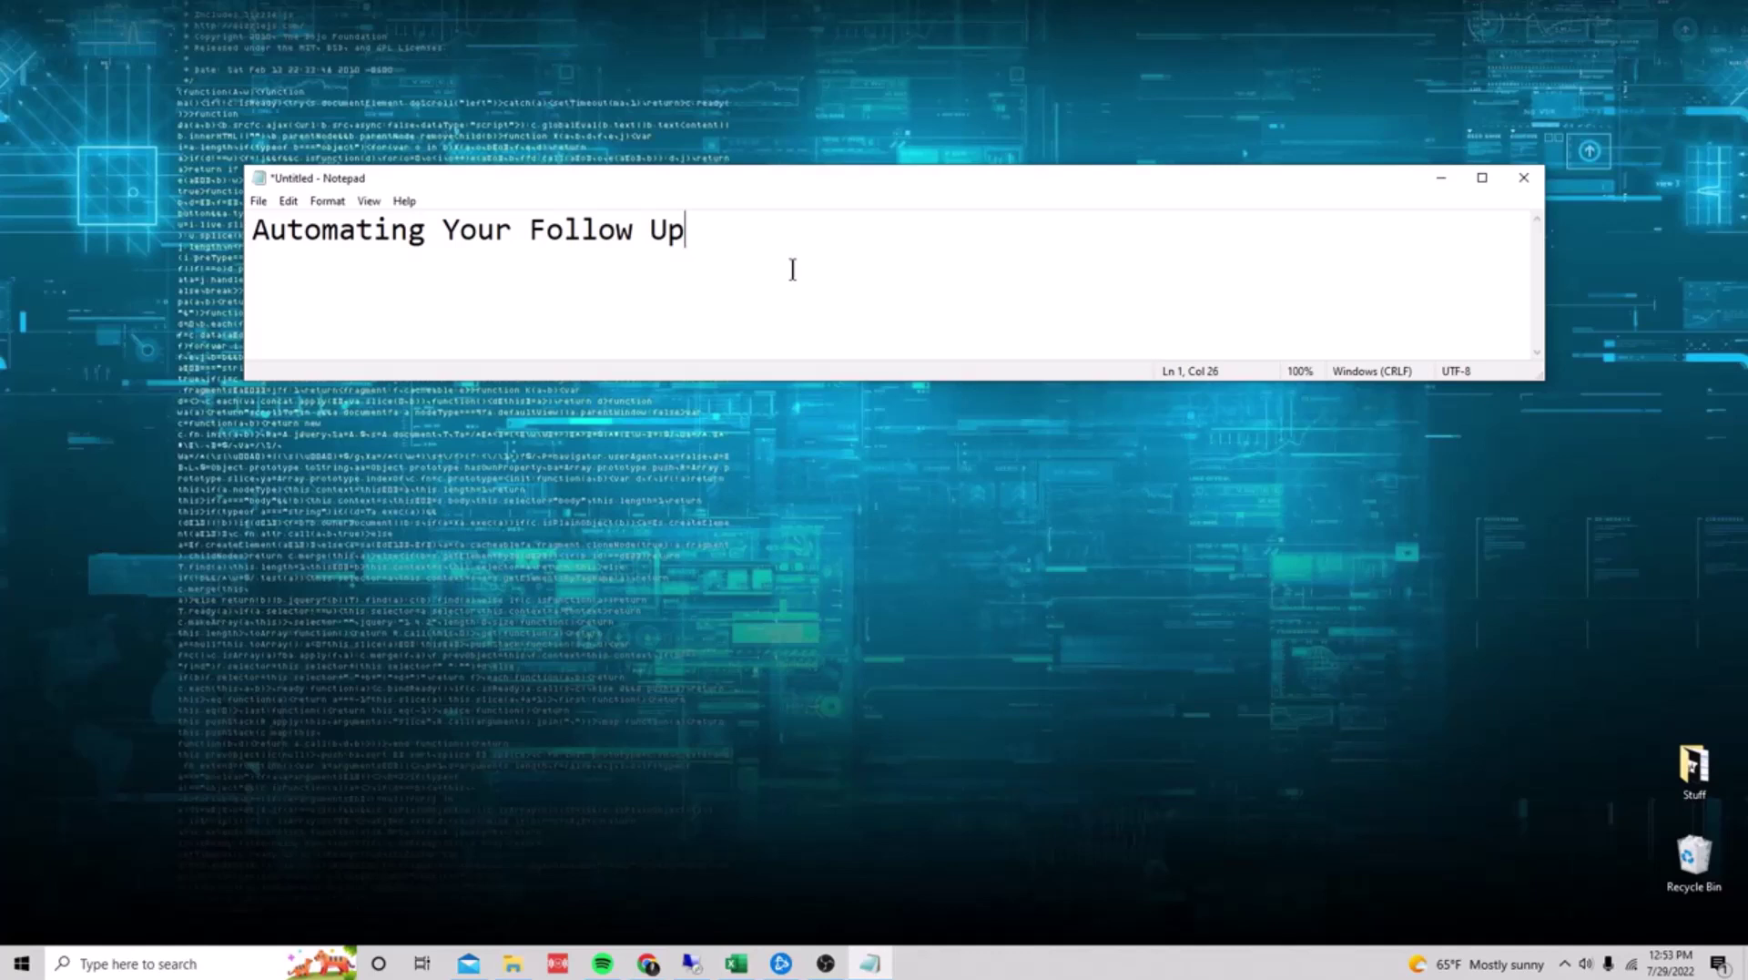
type("(SEQUENCE)")
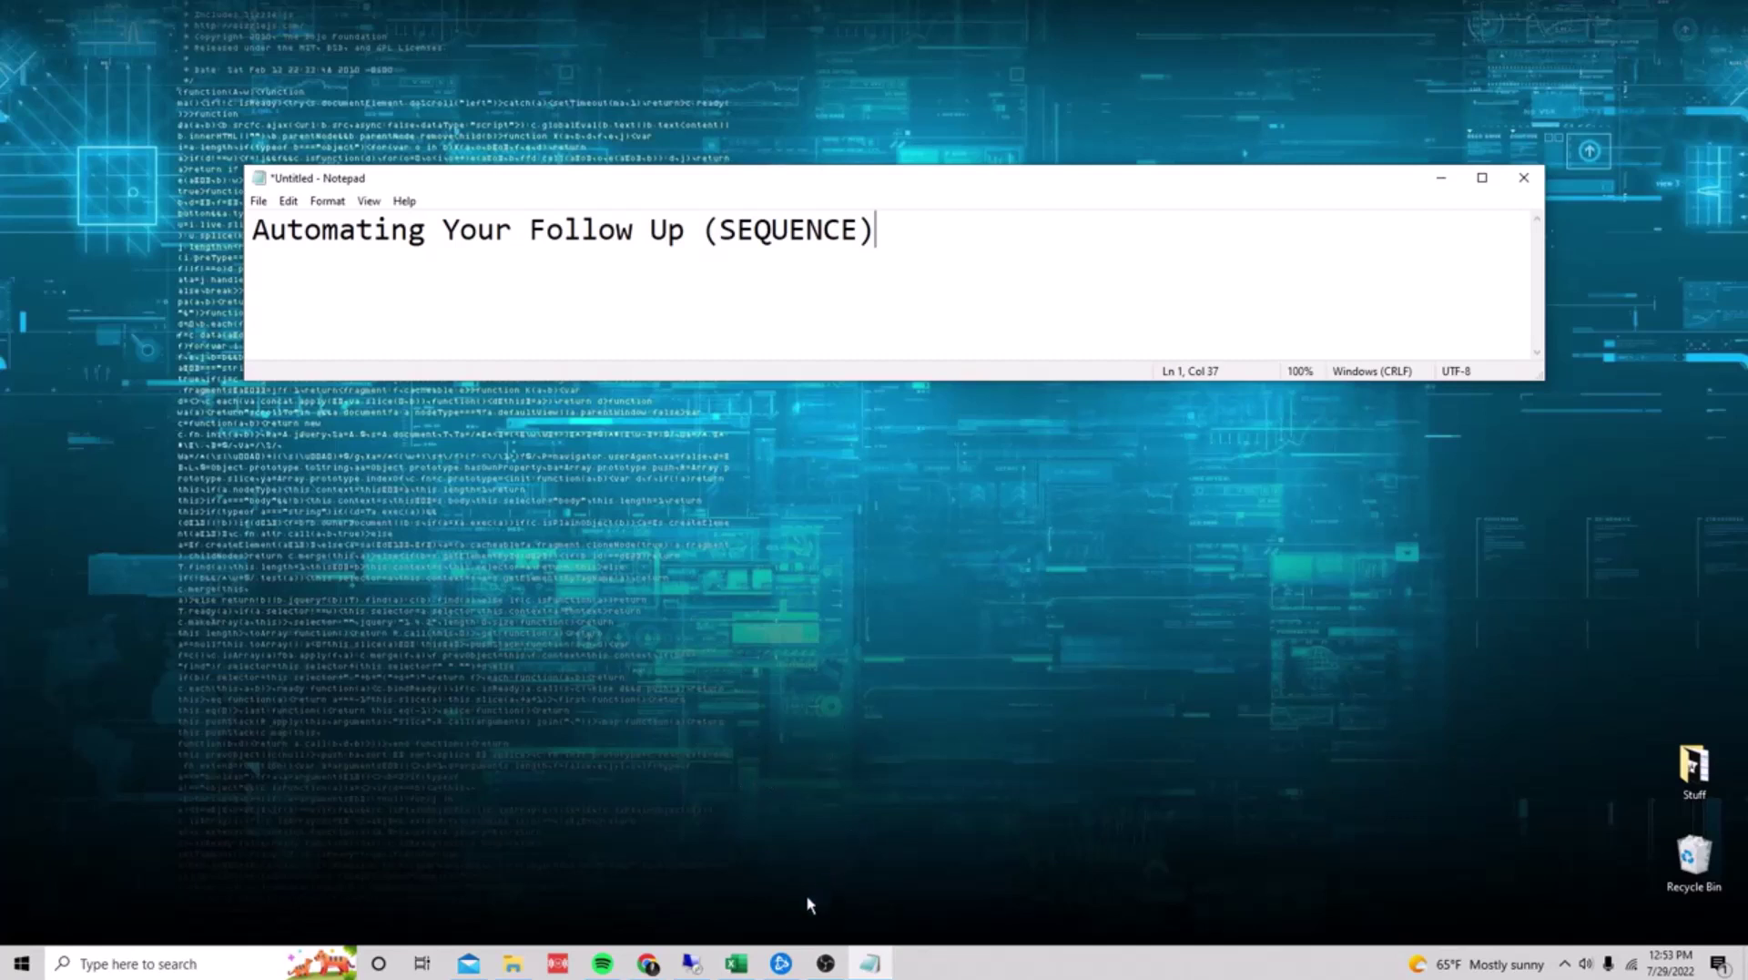
mouse_move(742, 973)
key("alt+Tab")
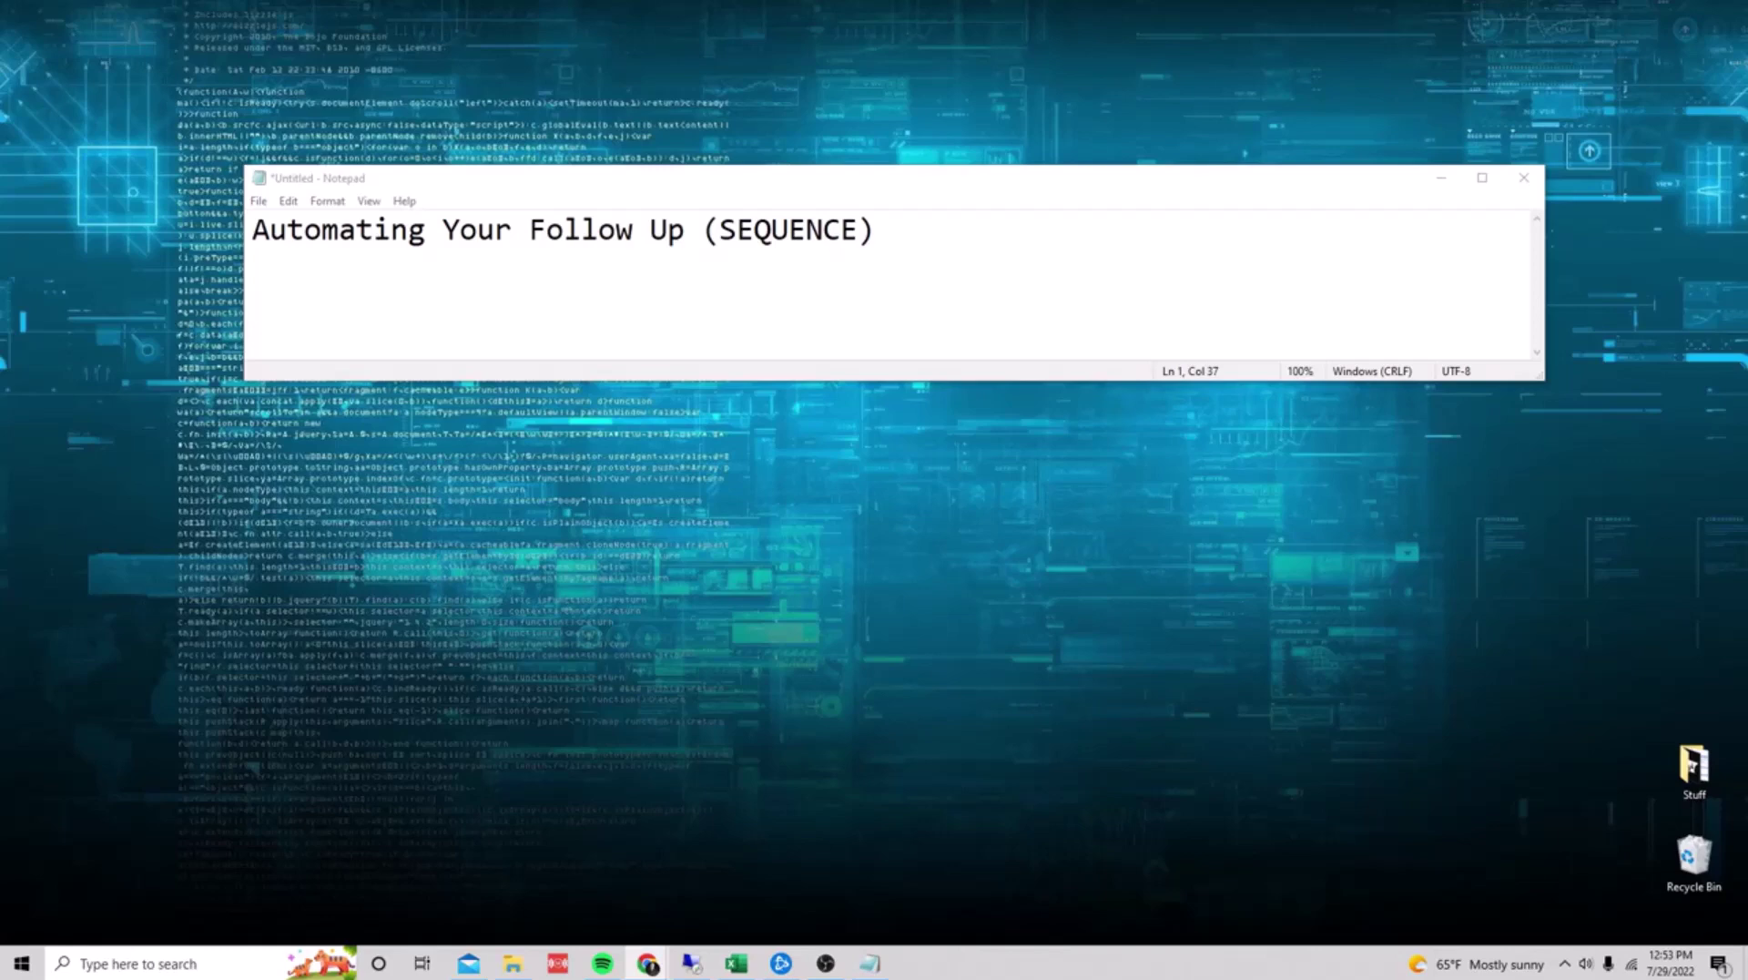
key("alt+Tab")
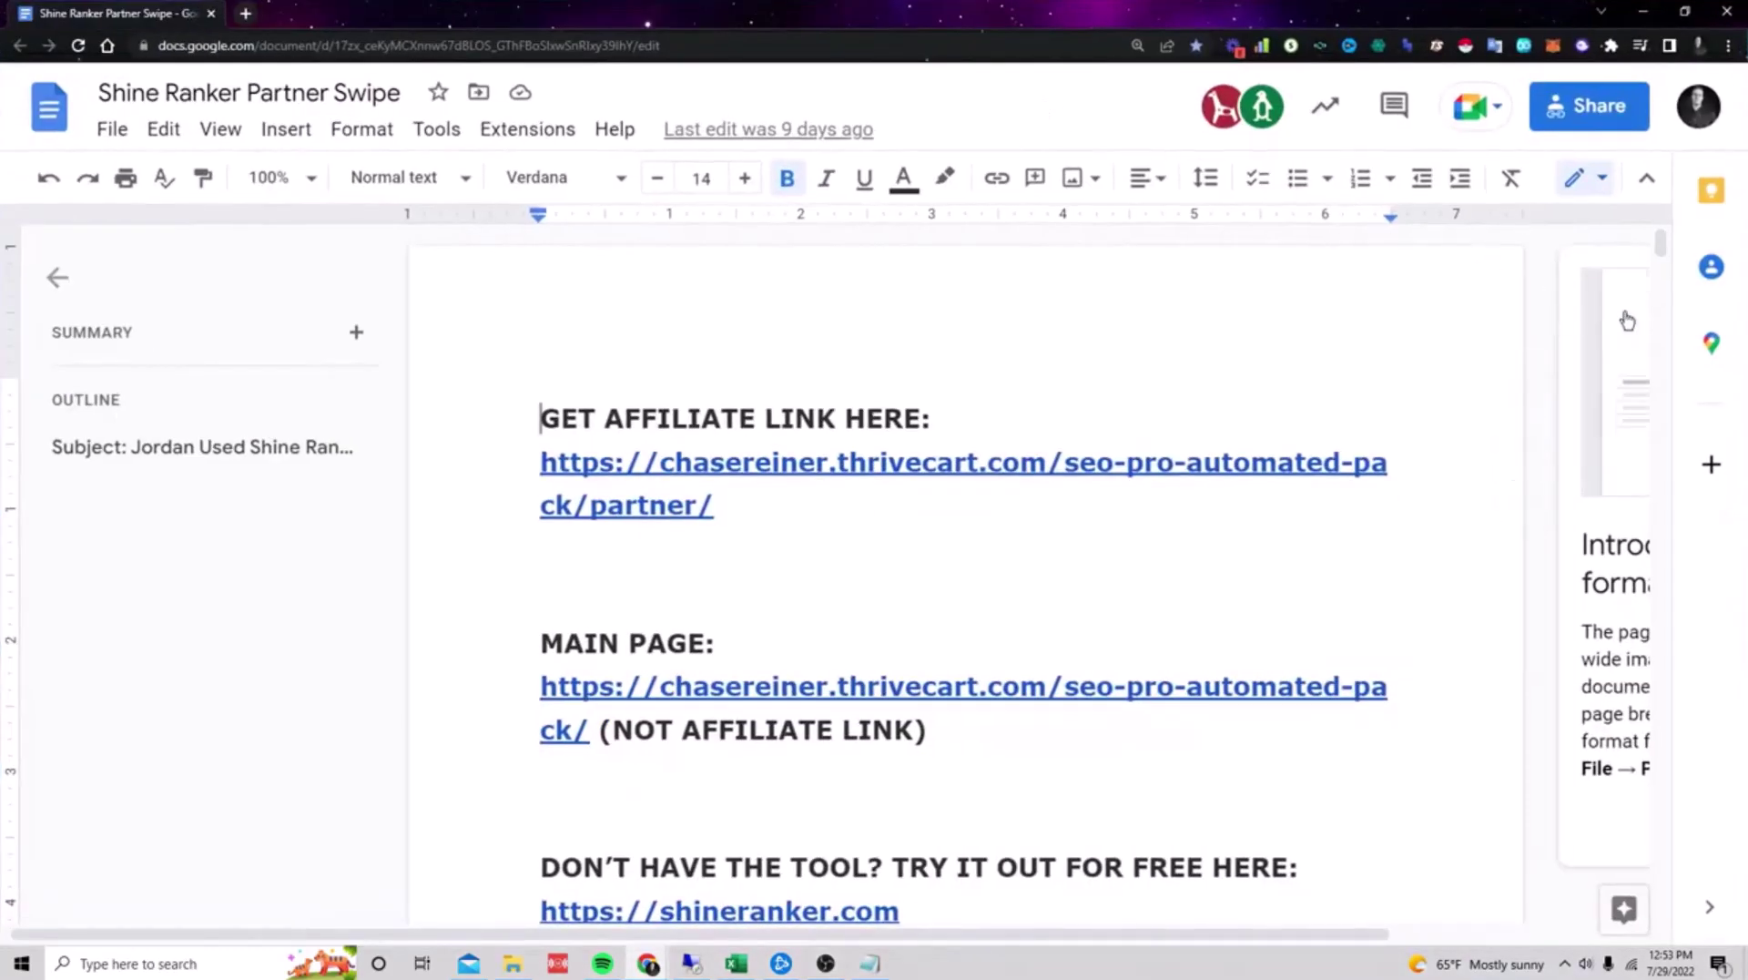
left_click_drag(1665, 247, 1687, 369)
key("ctrl+minus")
key("ctrl+minus")
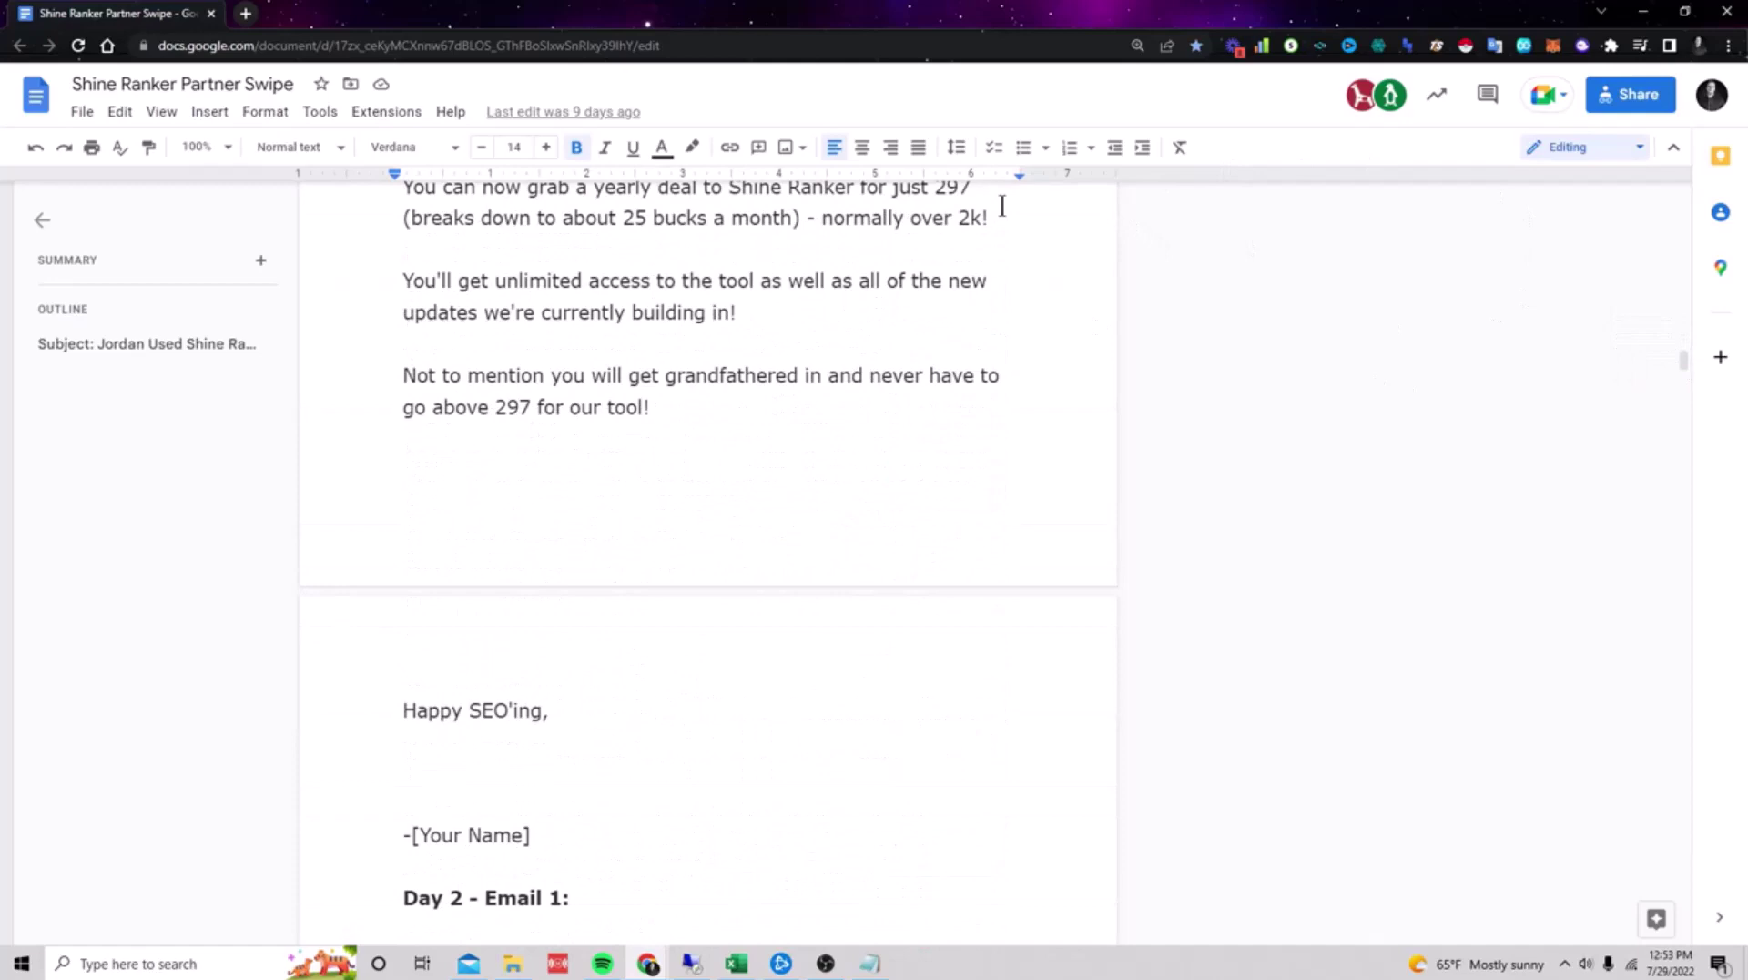
left_click_drag(1686, 364, 1696, 493)
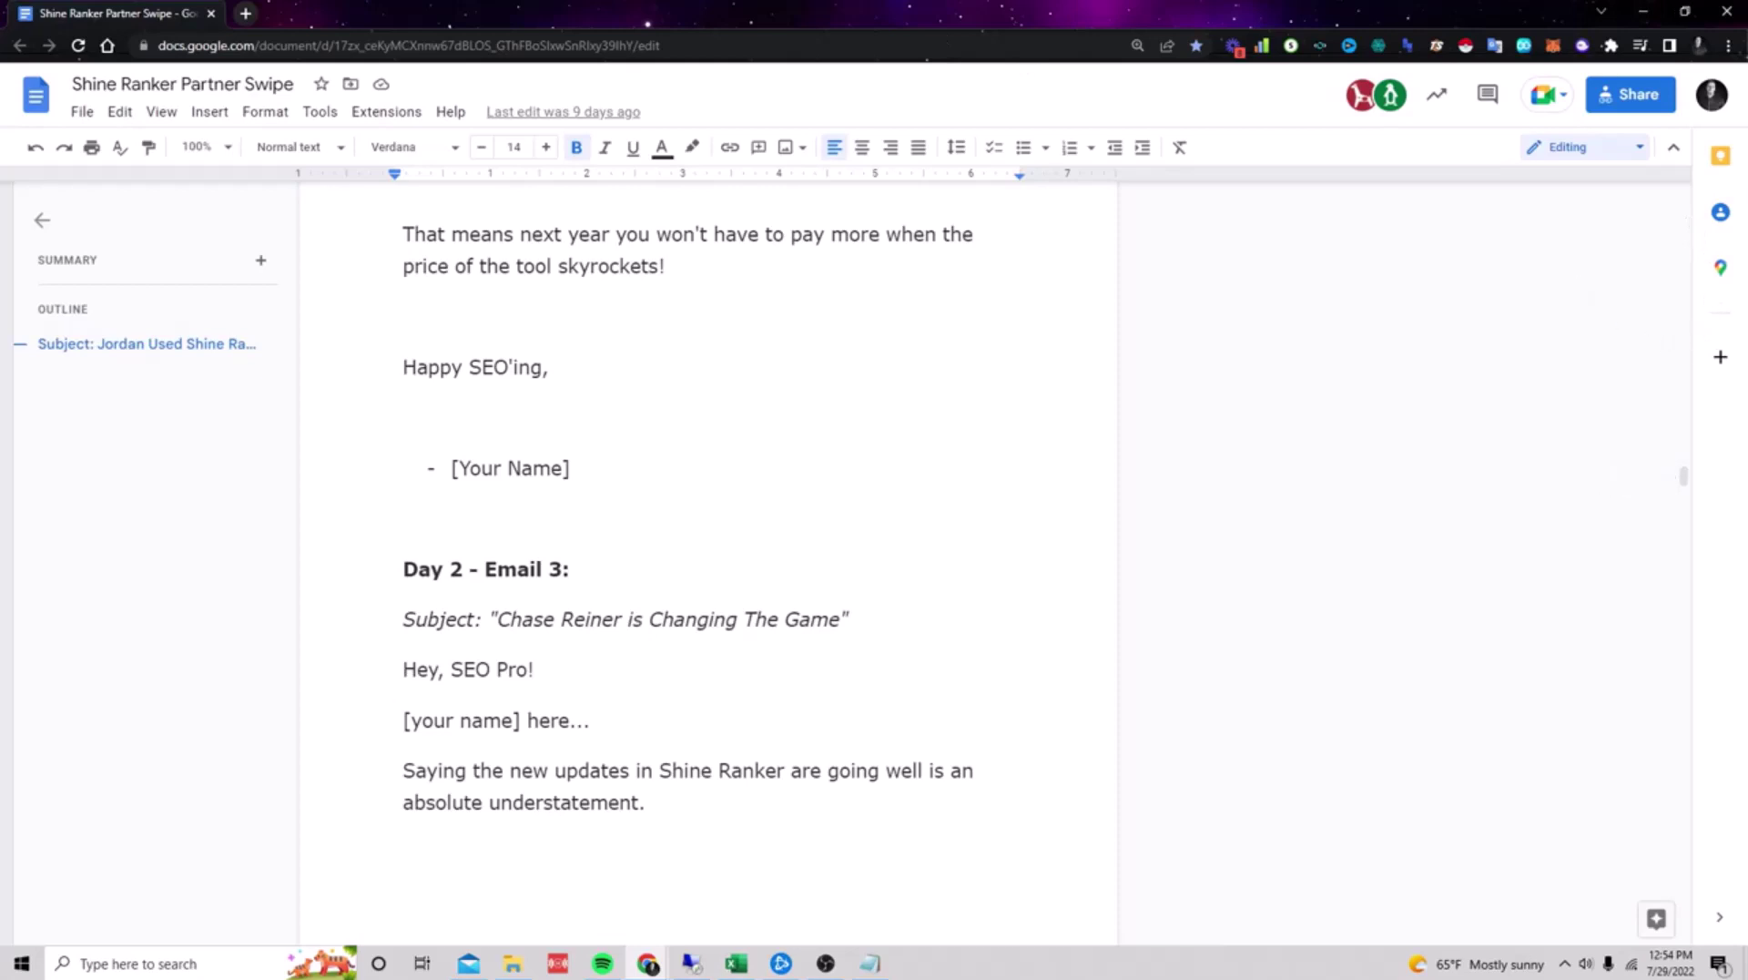
Step: Add list numbers 1 to 4 on separate lines under the heading, with enlarged text
left_click(1636, 13)
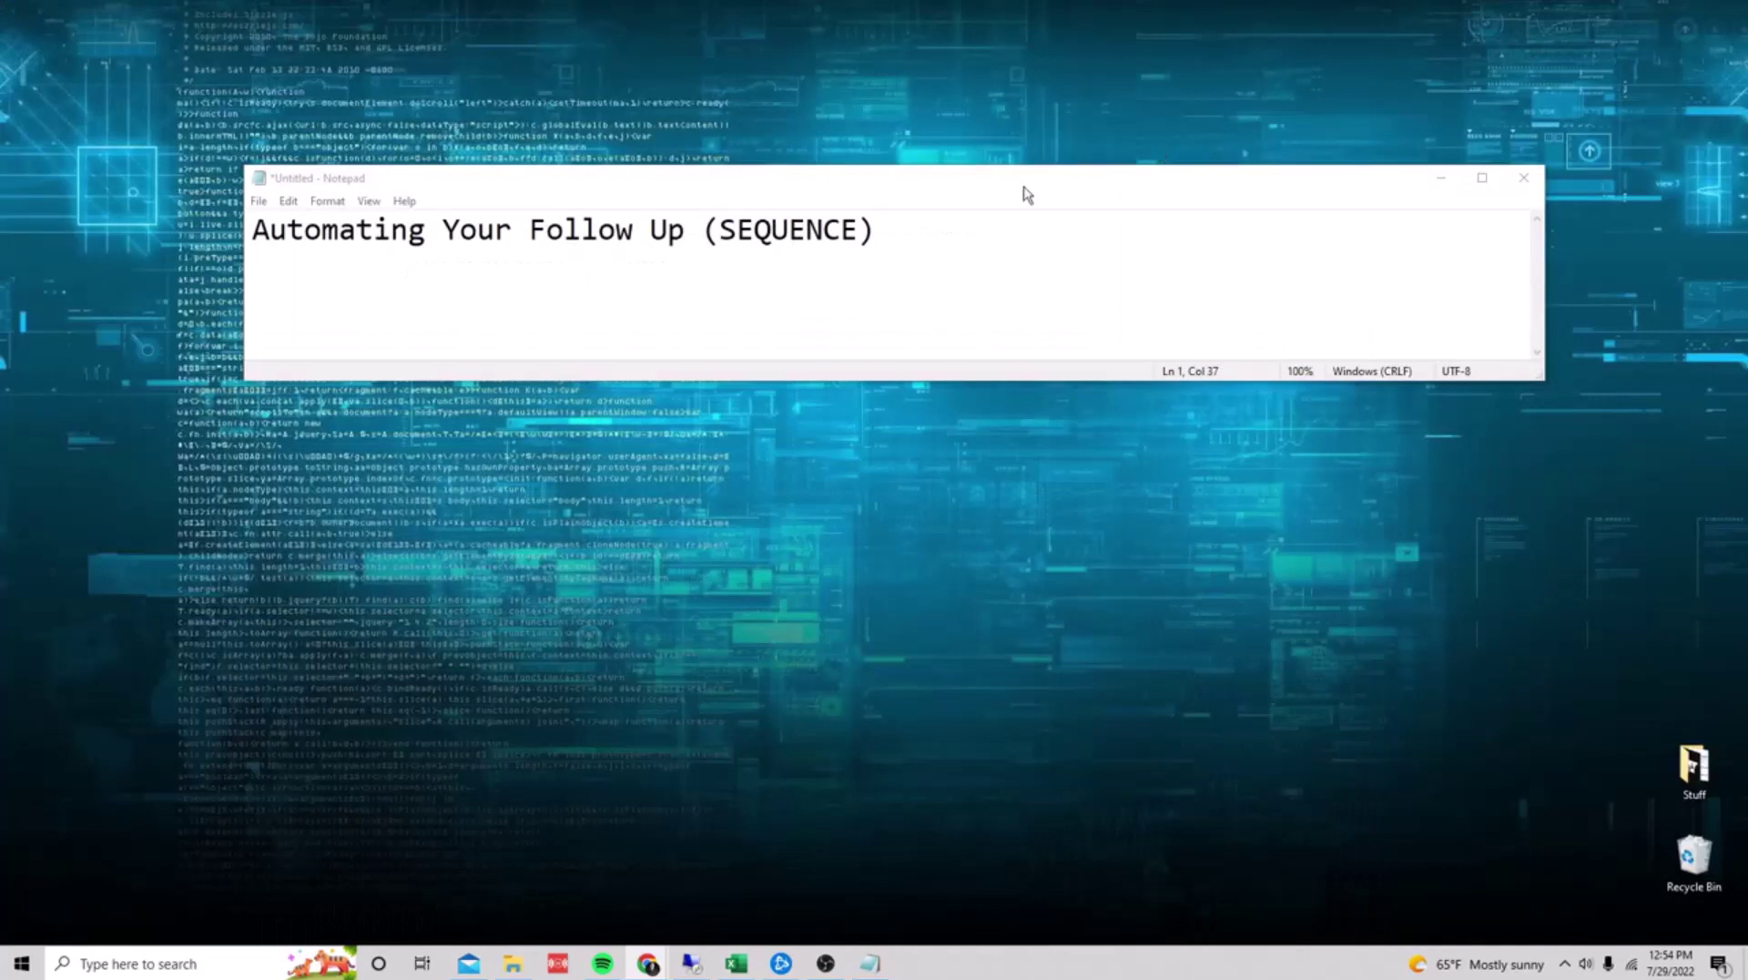
left_click(996, 379)
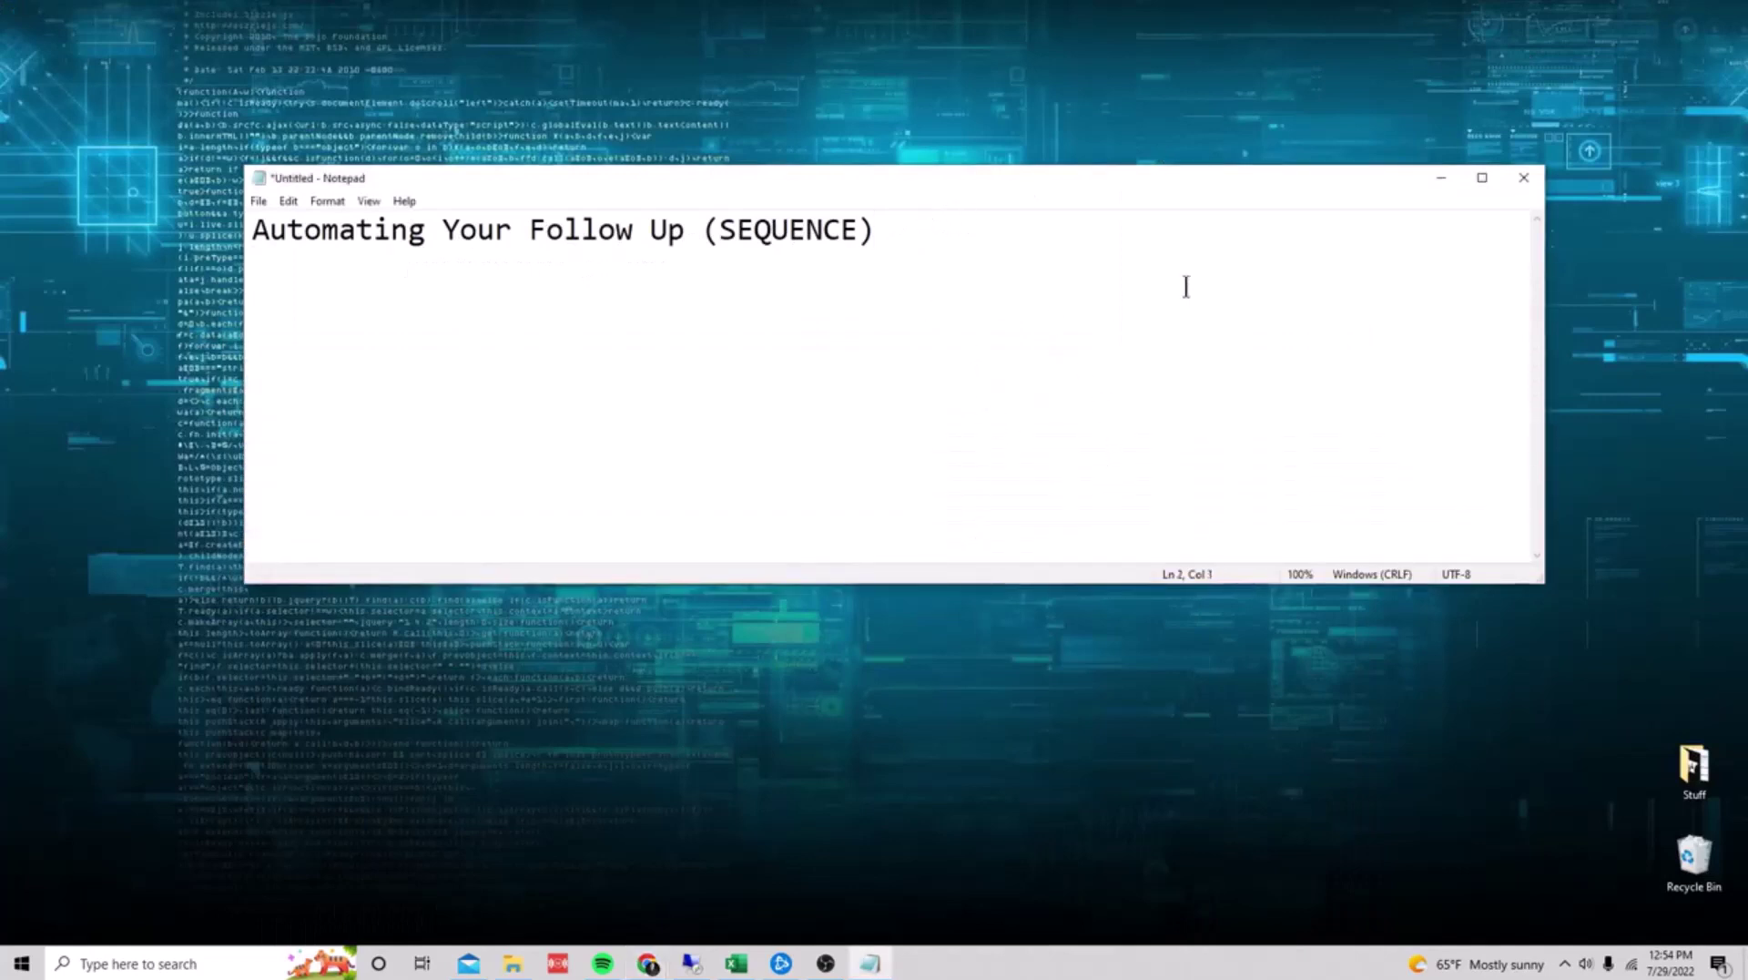
key("Return")
key("Return")
key("ctrl+plus")
key("ctrl+plus")
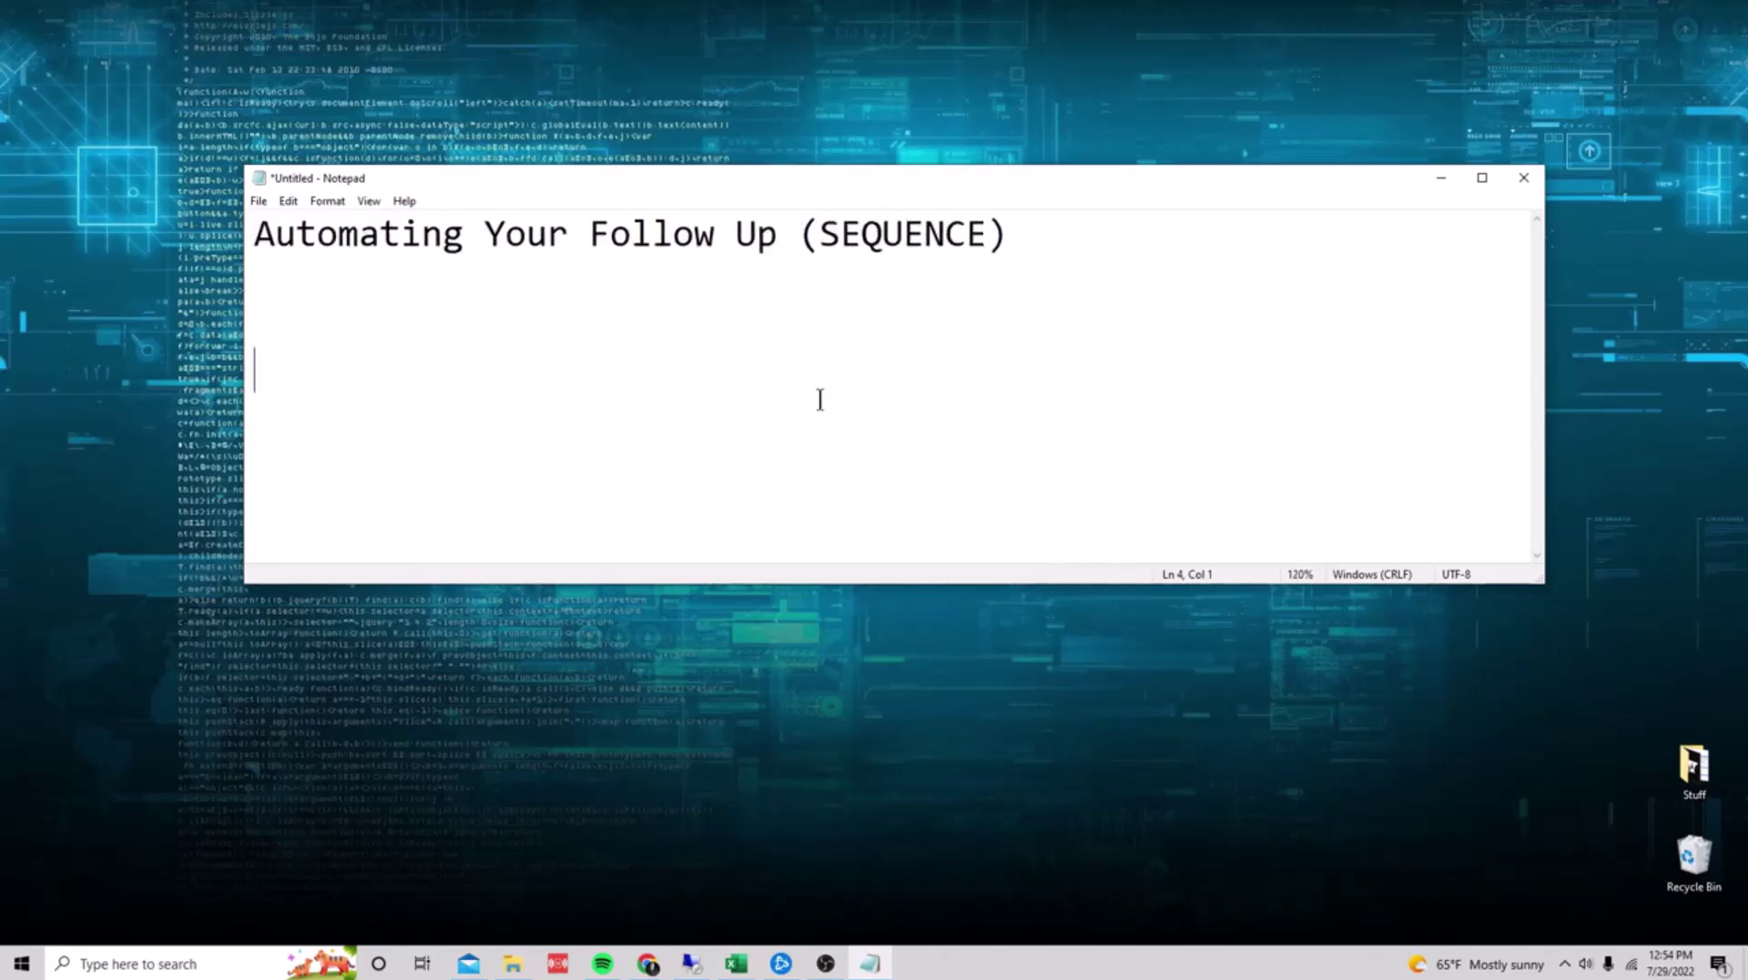
type("1")
key("Return")
type("2")
key("Return")
type("3")
key("Return")
type("4")
key("Return")
scroll(817, 387, "up", 1)
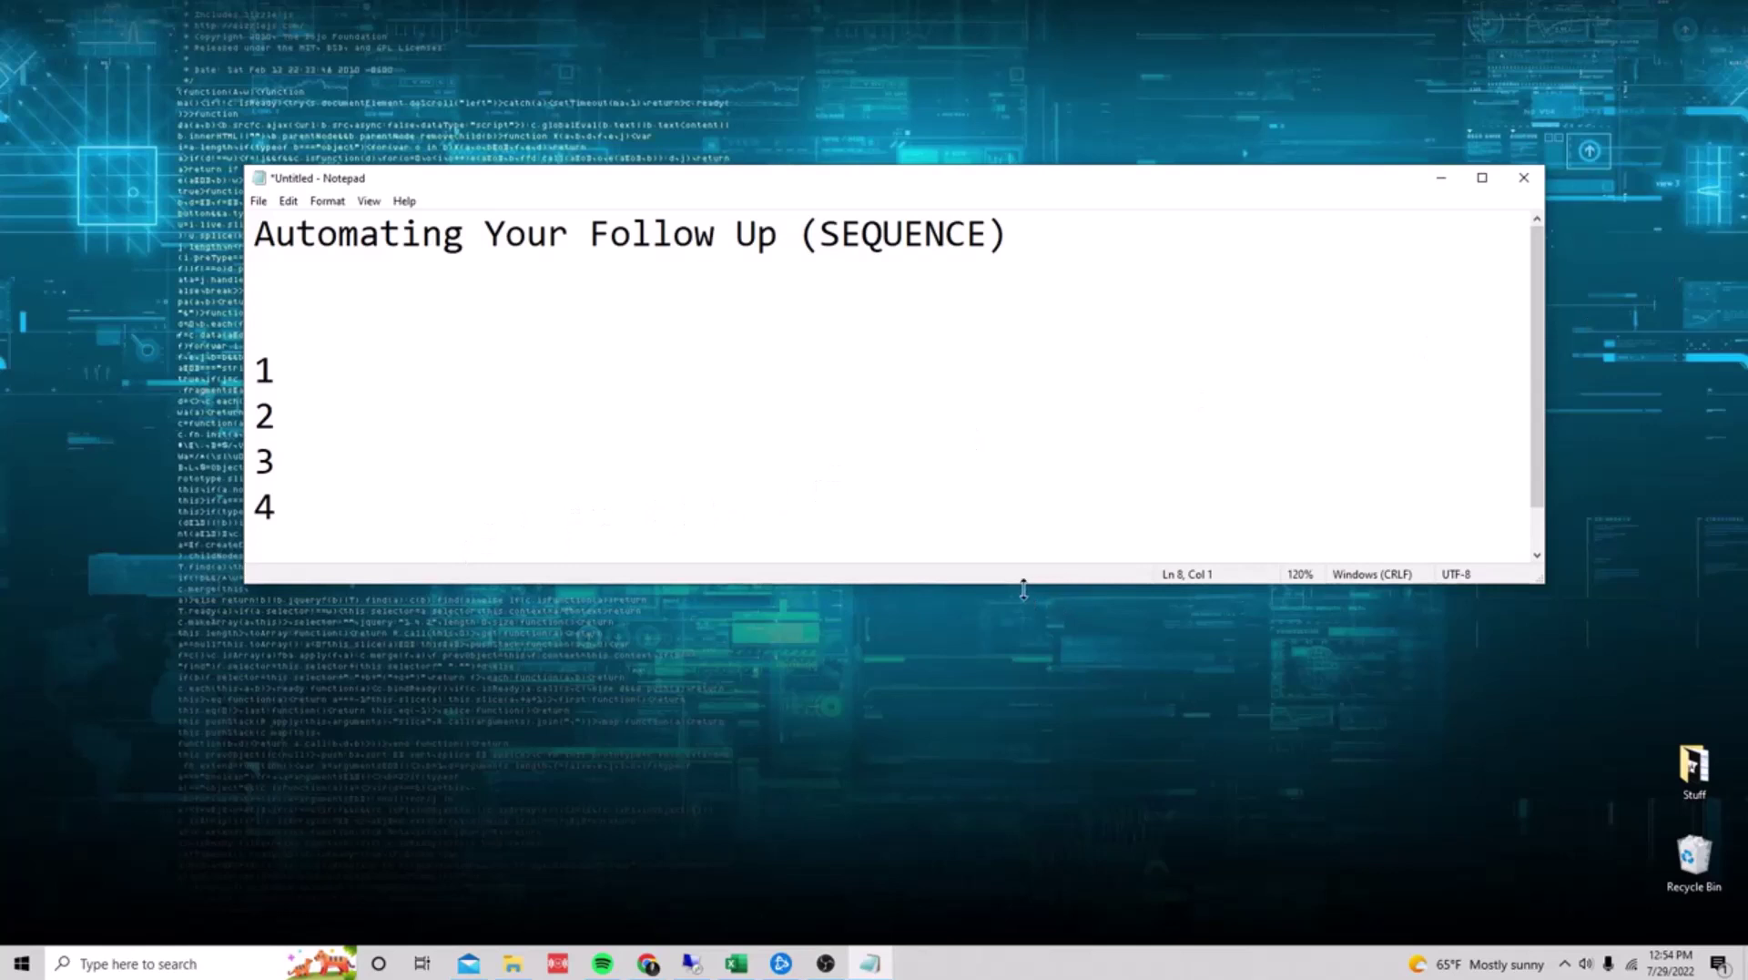
Step: Fill in item 1 as 'become relatable' and item 2 as 'share success'
left_click_drag(1022, 584, 1016, 748)
left_click_drag(813, 685, 276, 393)
left_click(499, 544)
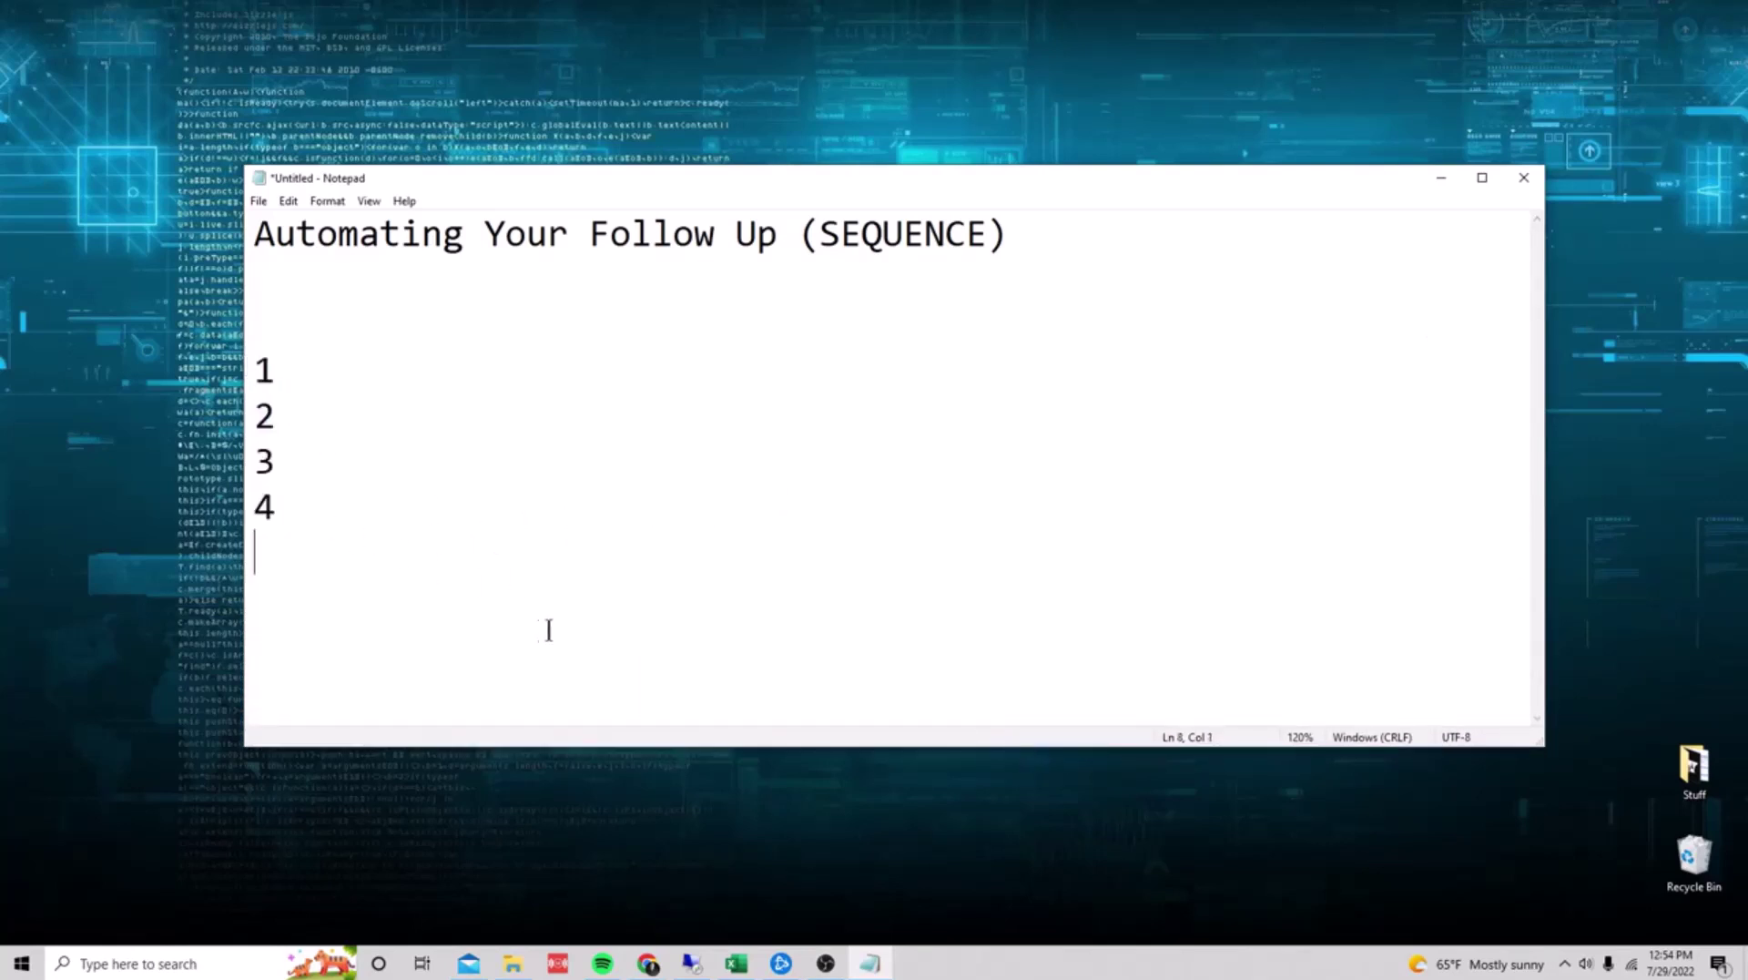
left_click(396, 369)
type(". become relatab")
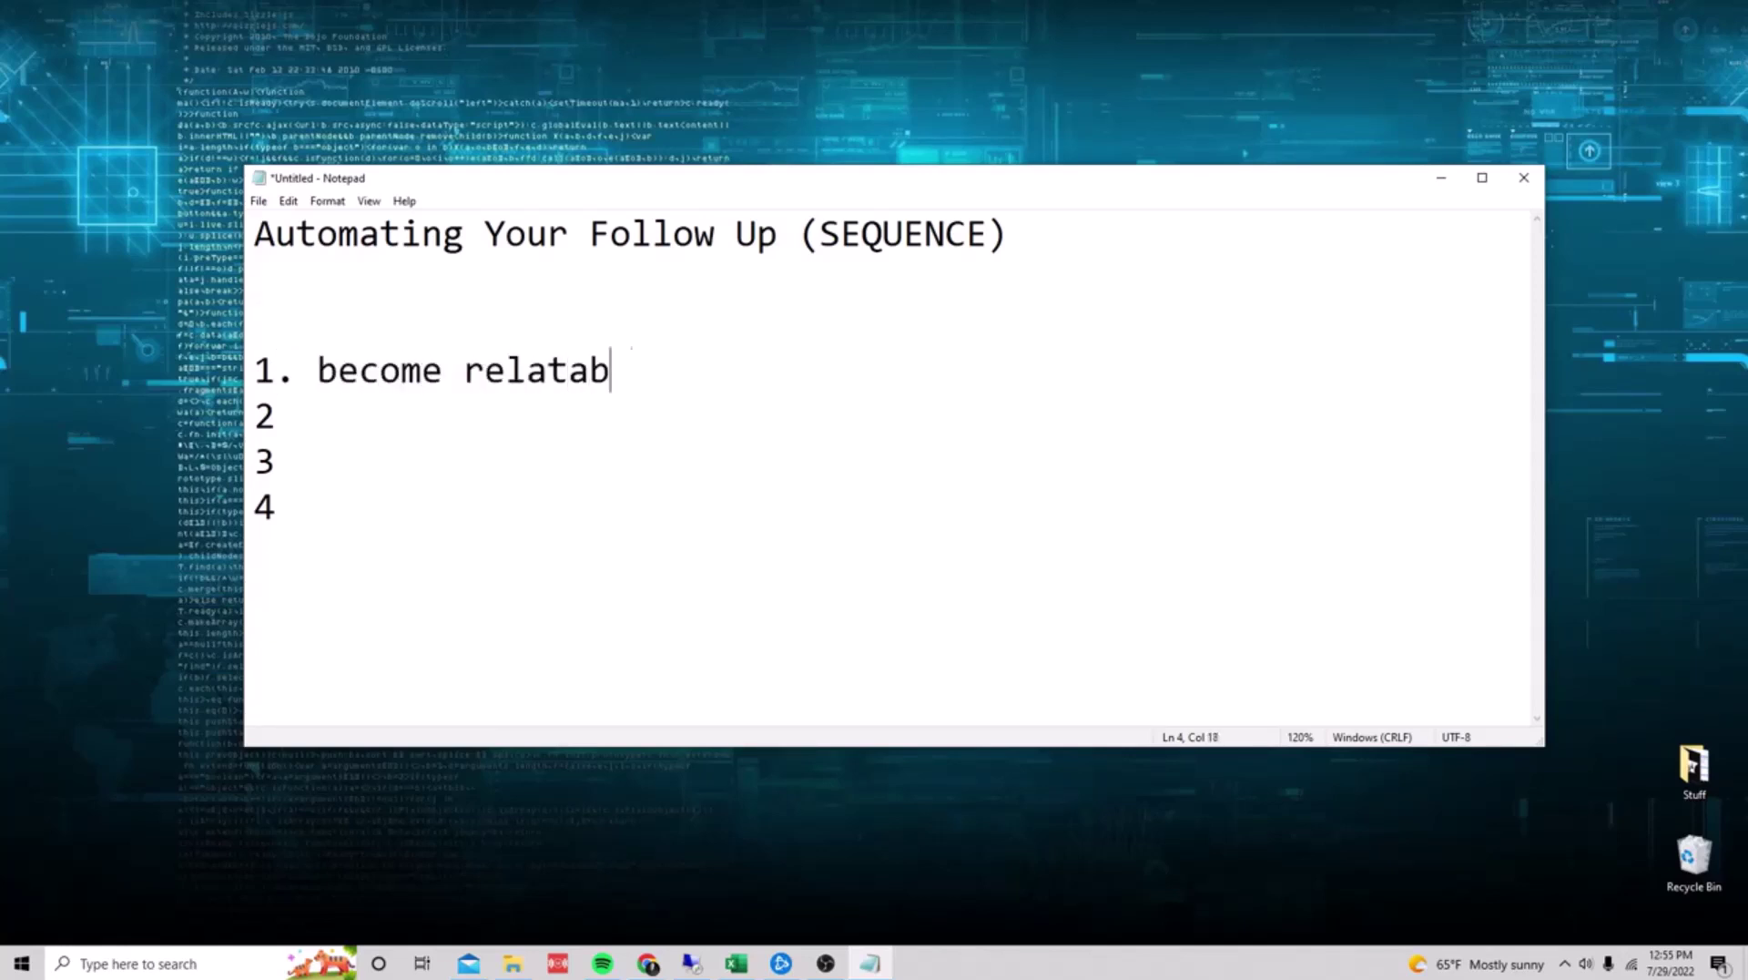
type("le")
left_click(601, 451)
left_click(546, 373)
left_click(525, 376)
key("Down")
type(". share ")
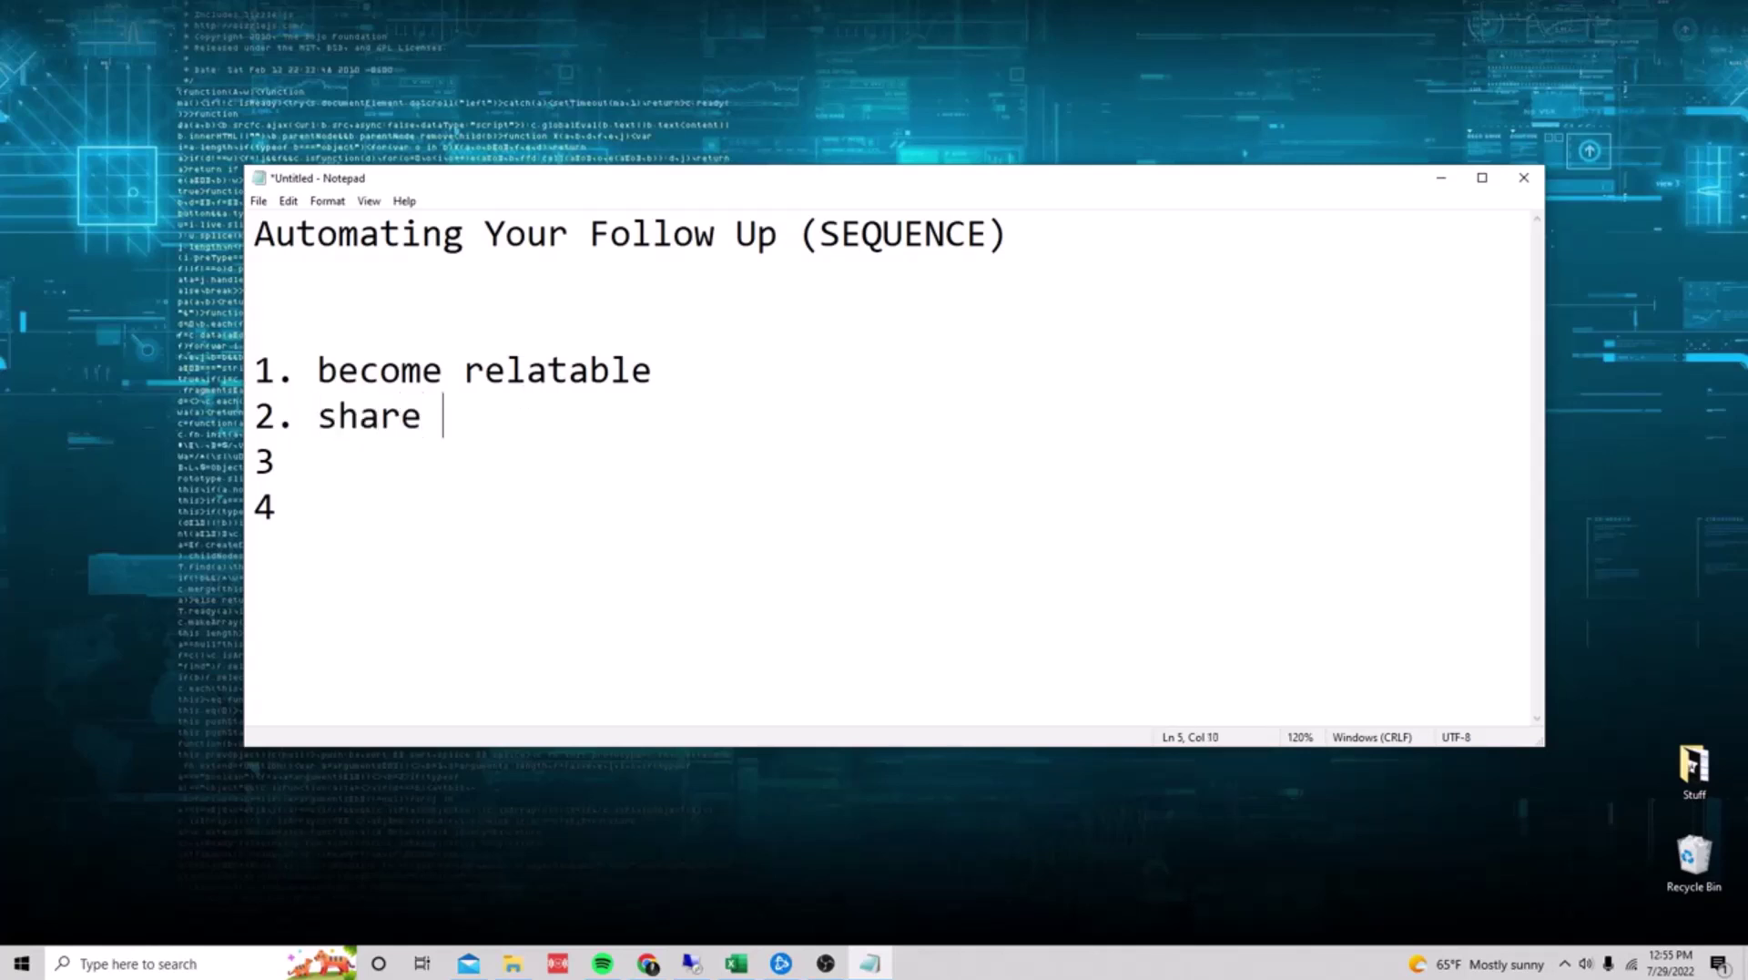
type("success")
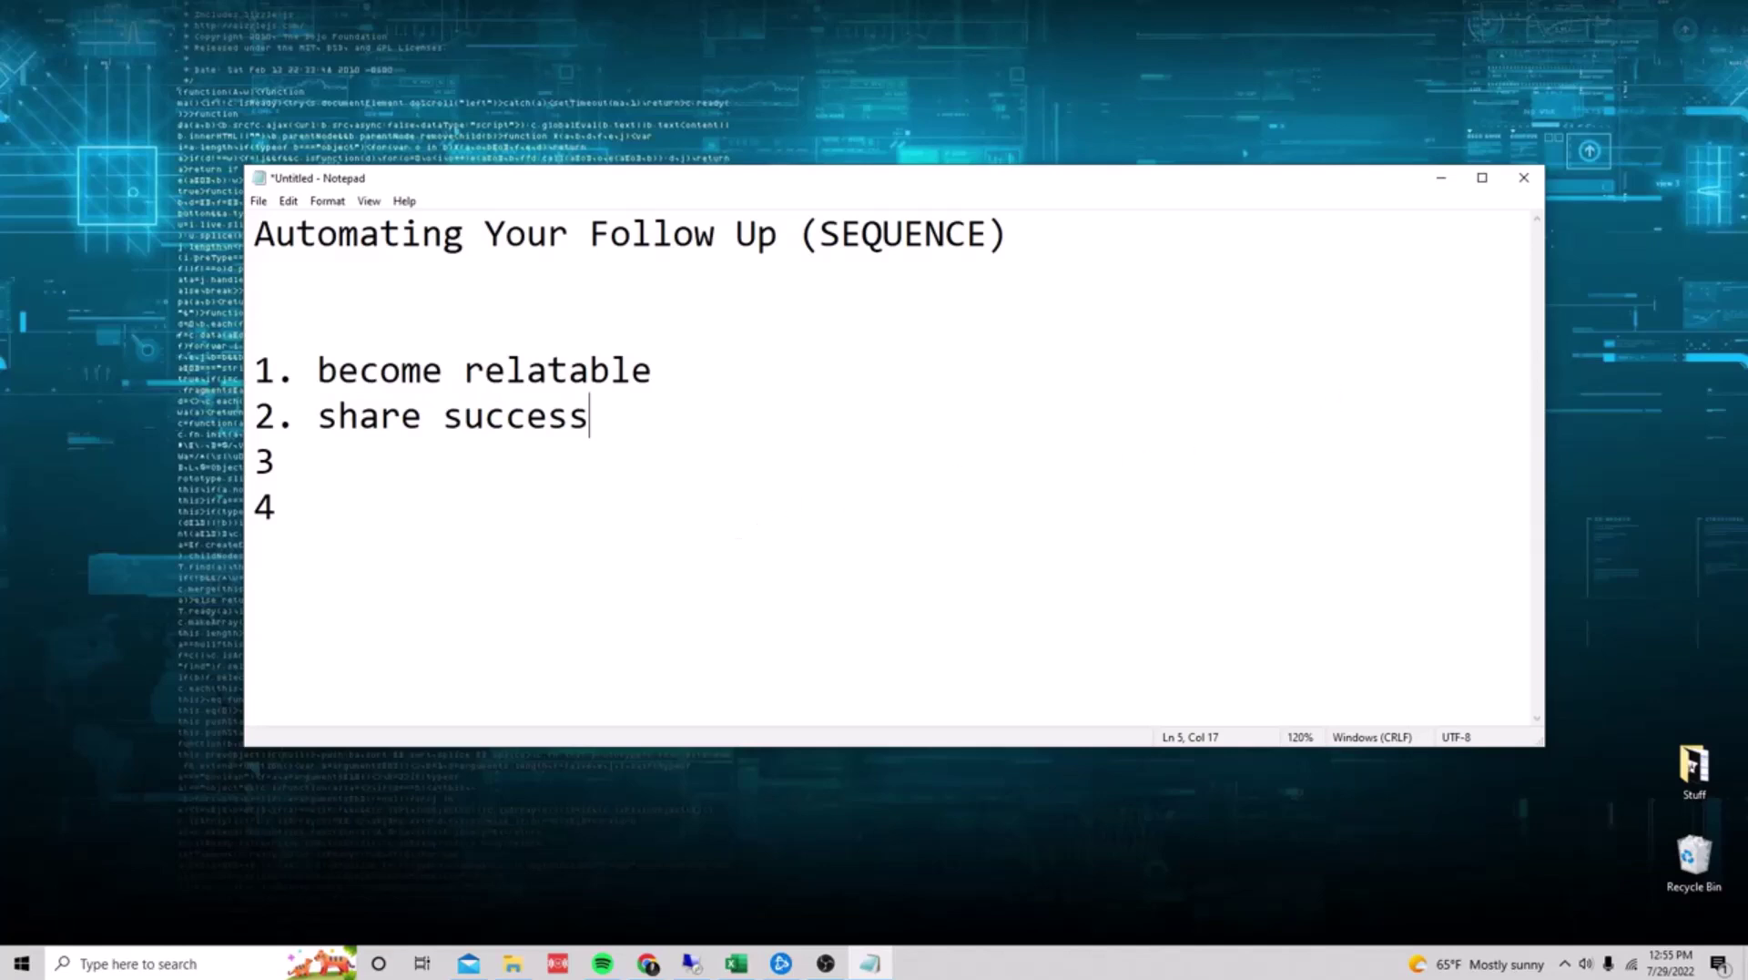
Step: Scroll down through the sample emails in the Shine Ranker Partner Swipe document
key("alt+Tab")
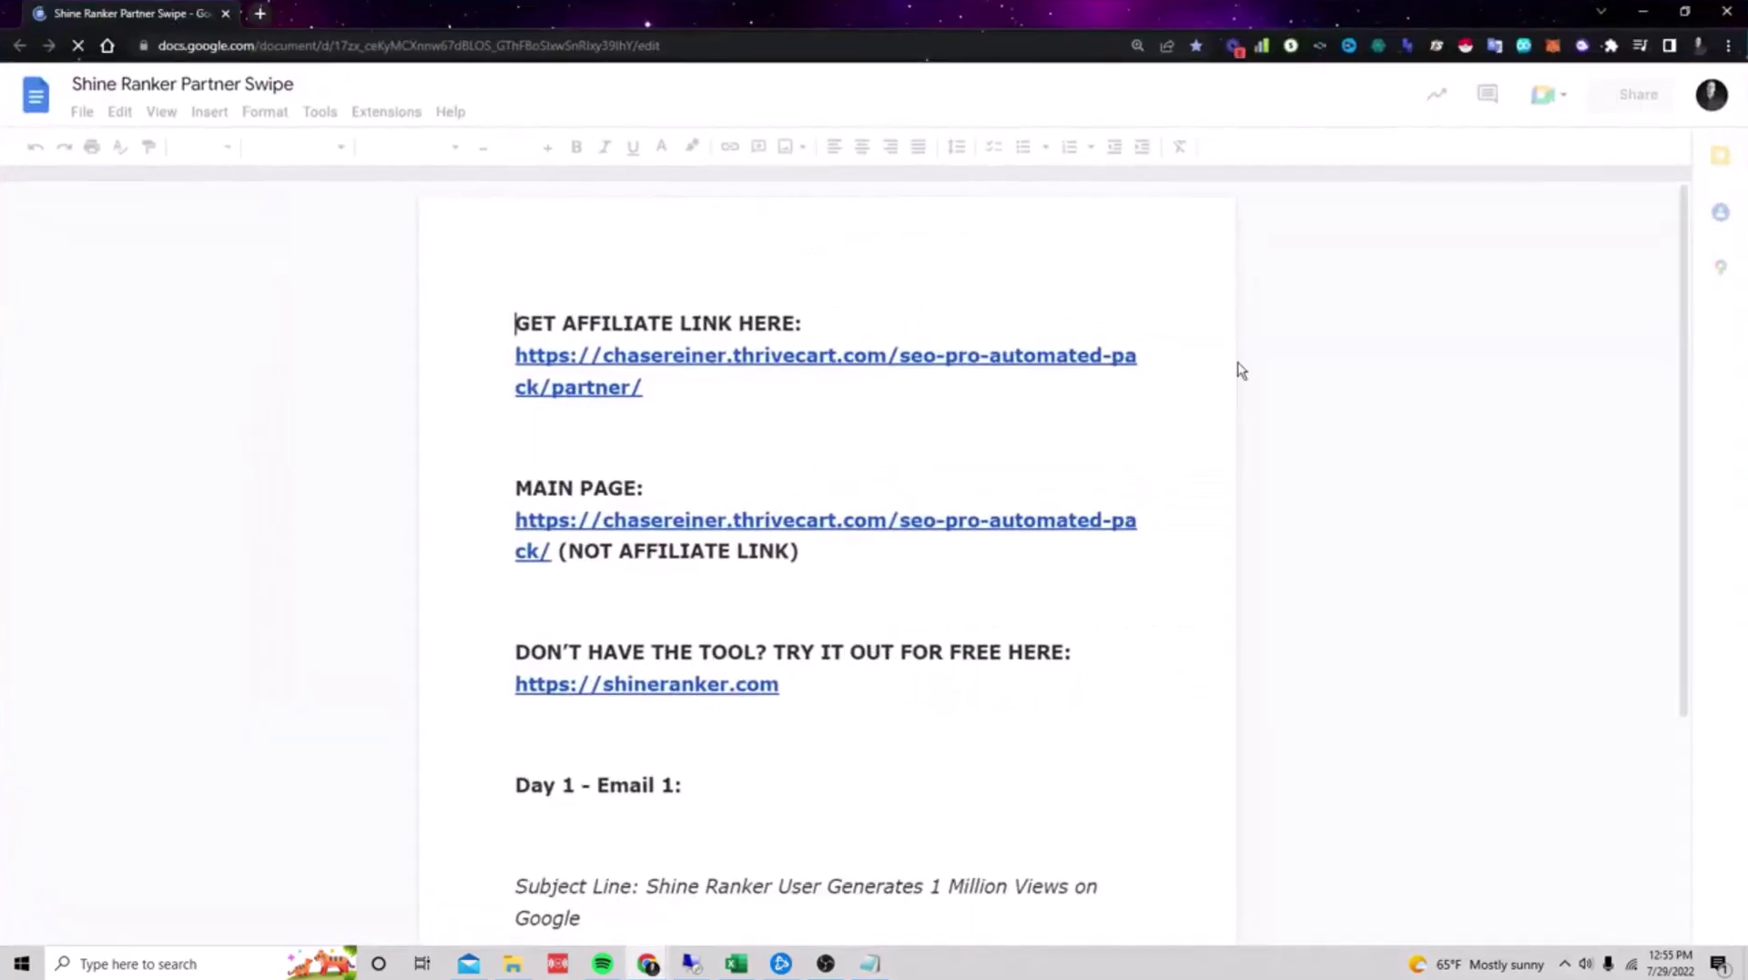
scroll(1250, 403, "down", 12)
scroll(975, 449, "down", 10)
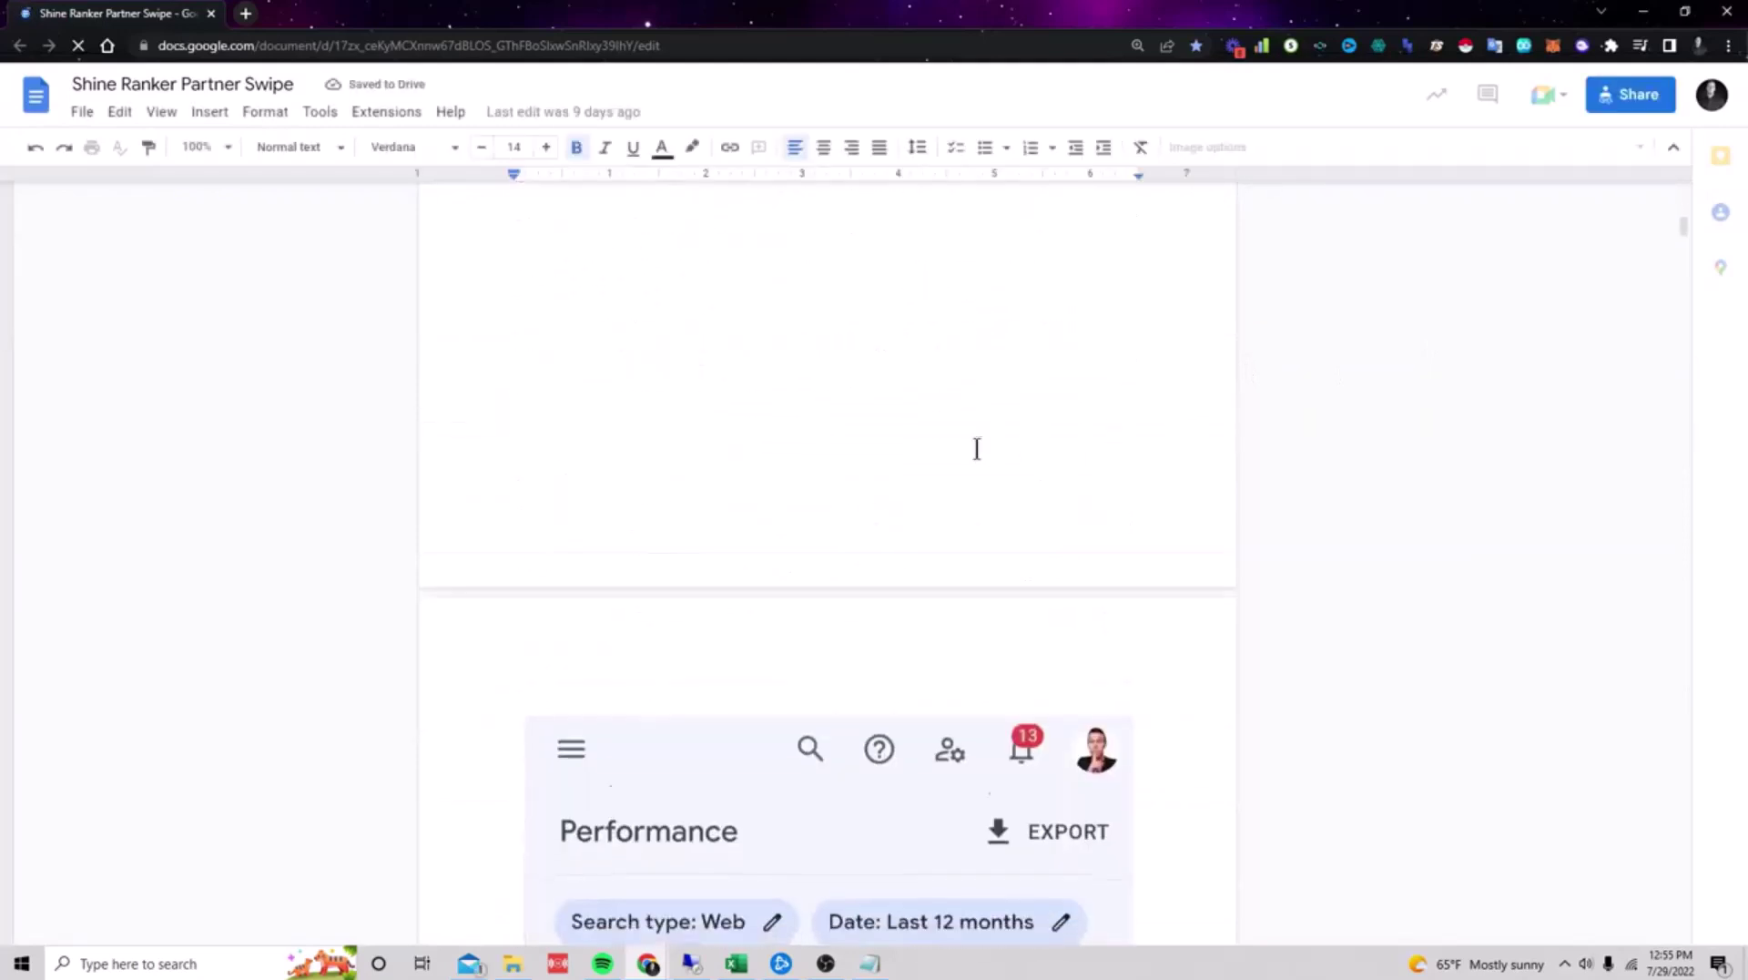
scroll(963, 517, "down", 15)
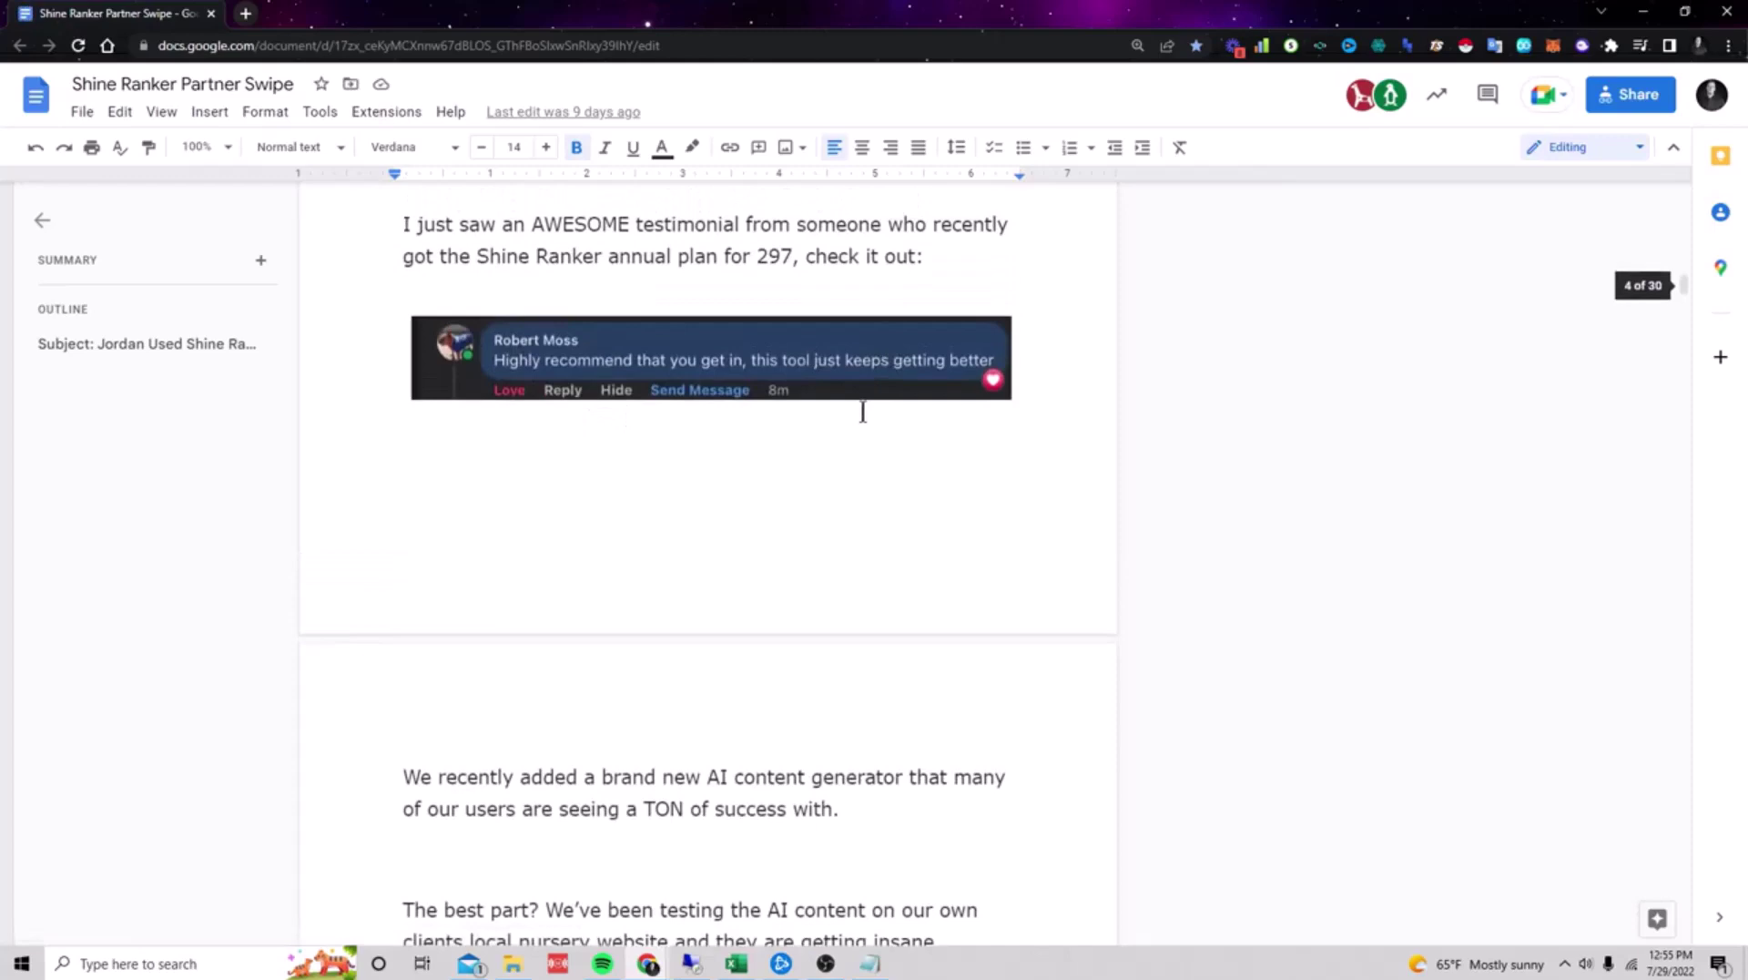
scroll(856, 419, "down", 13)
scroll(849, 439, "down", 15)
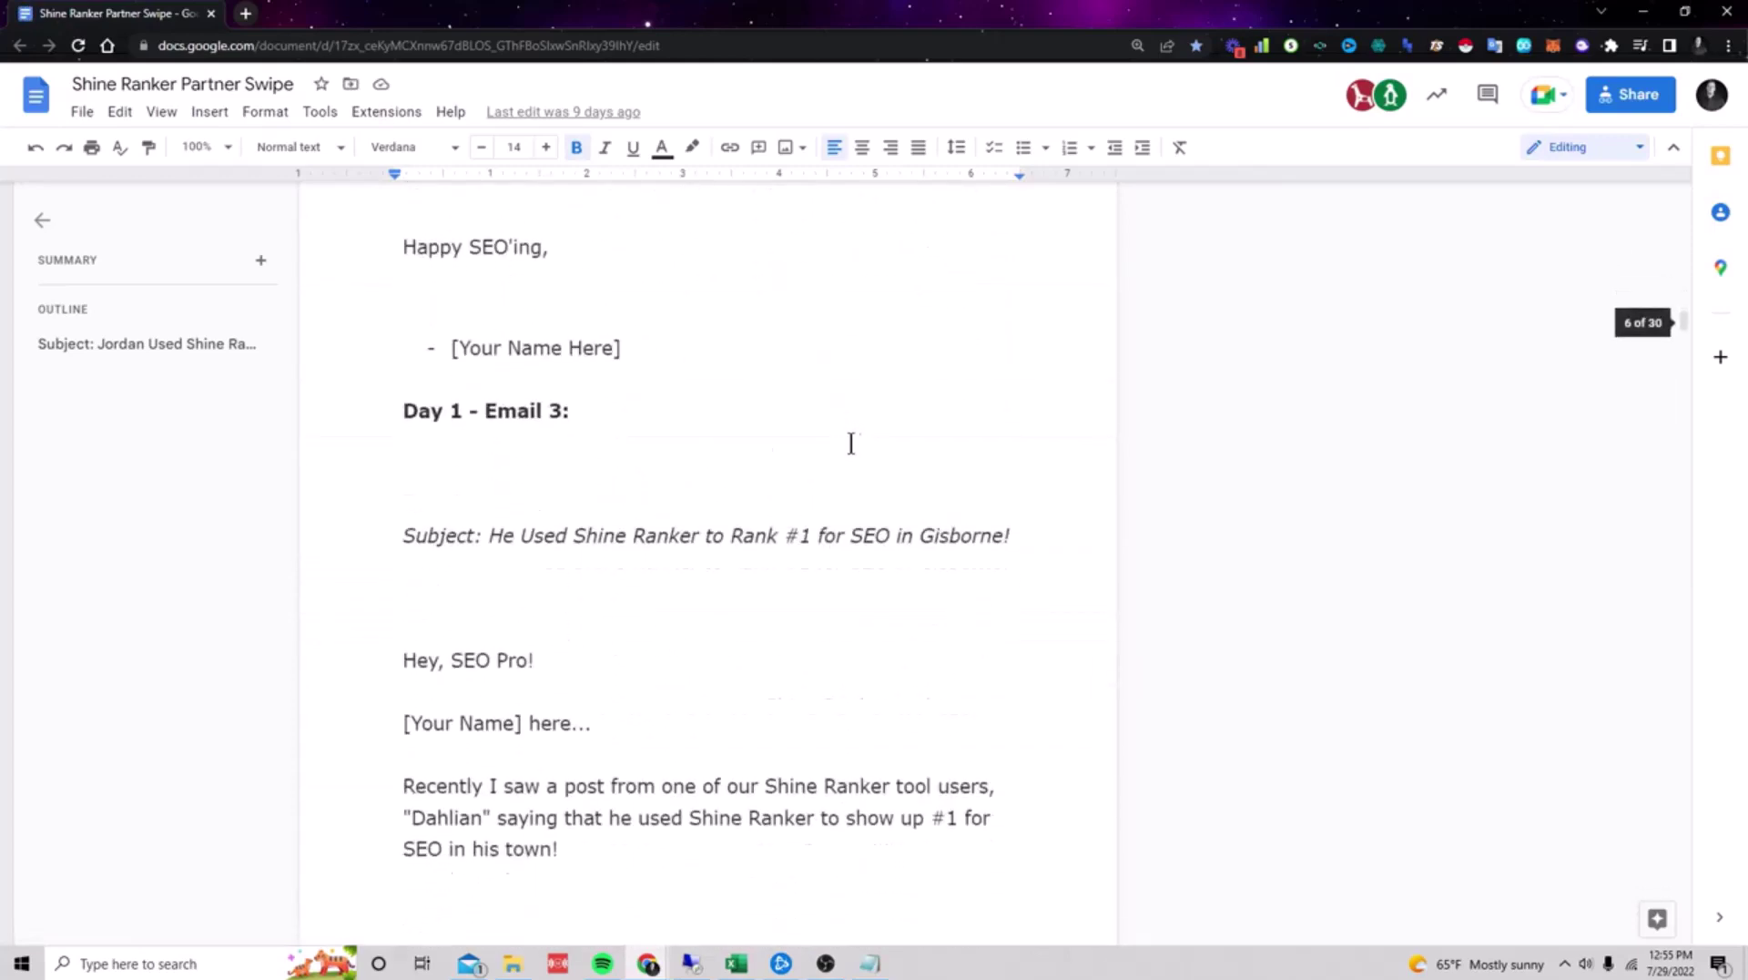
scroll(1147, 392, "down", 20)
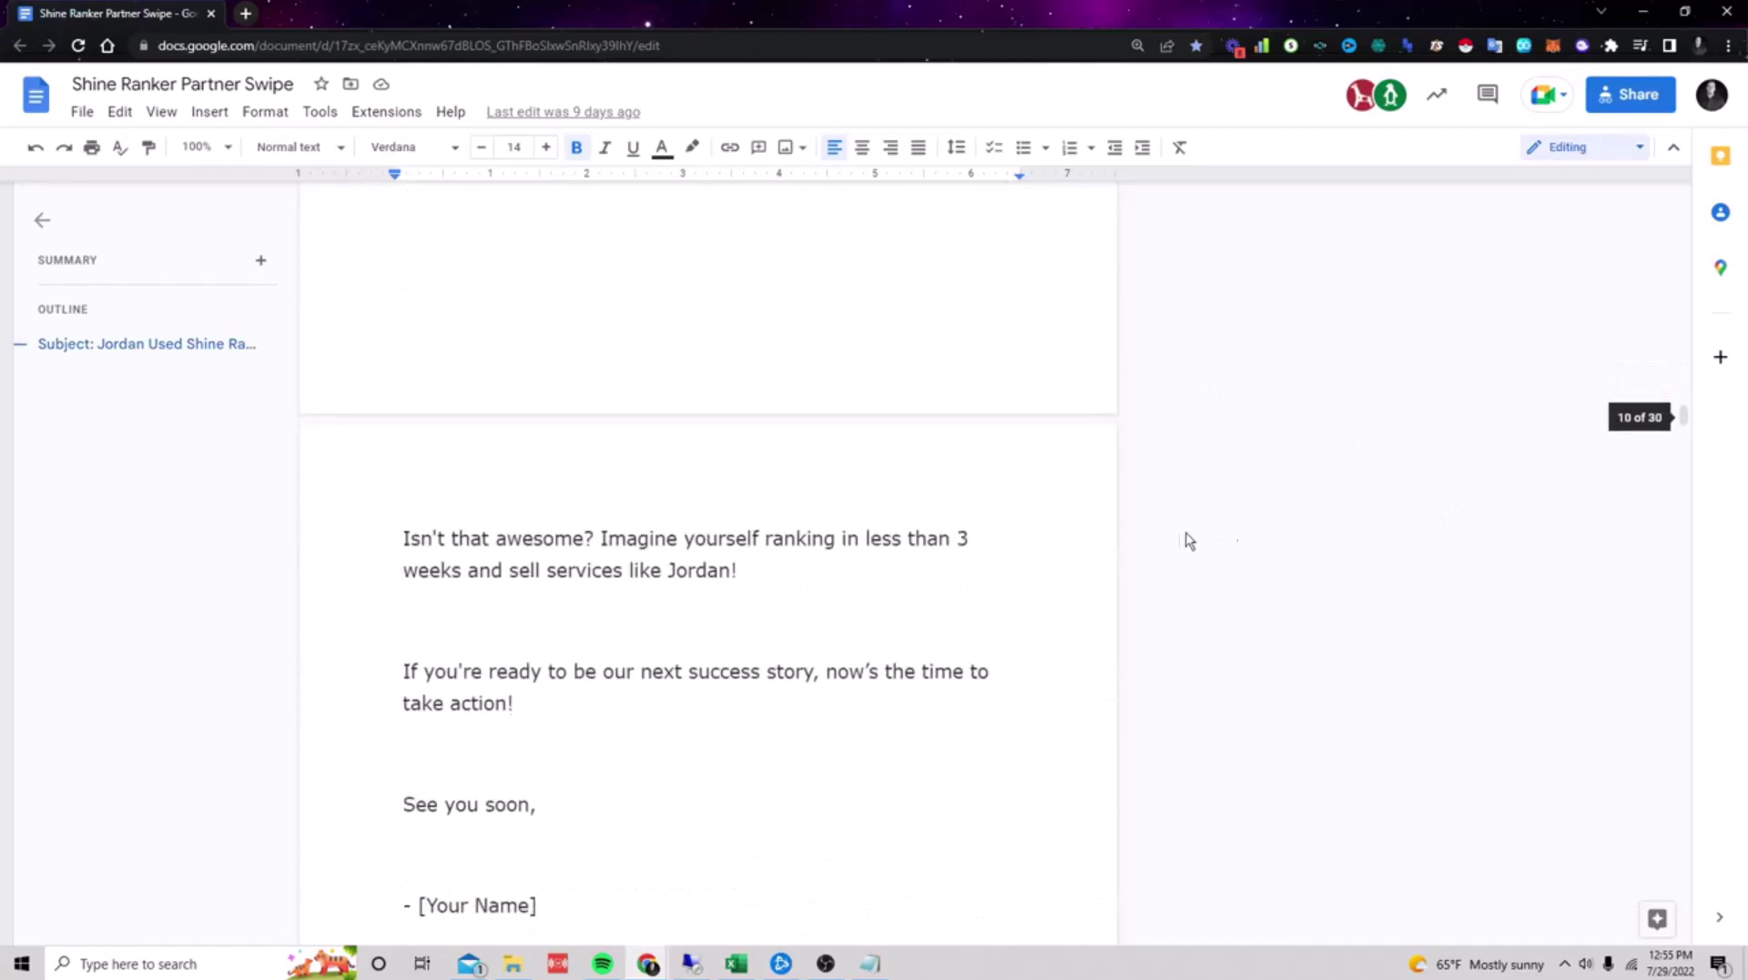
scroll(1272, 510, "down", 20)
scroll(1288, 540, "down", 2)
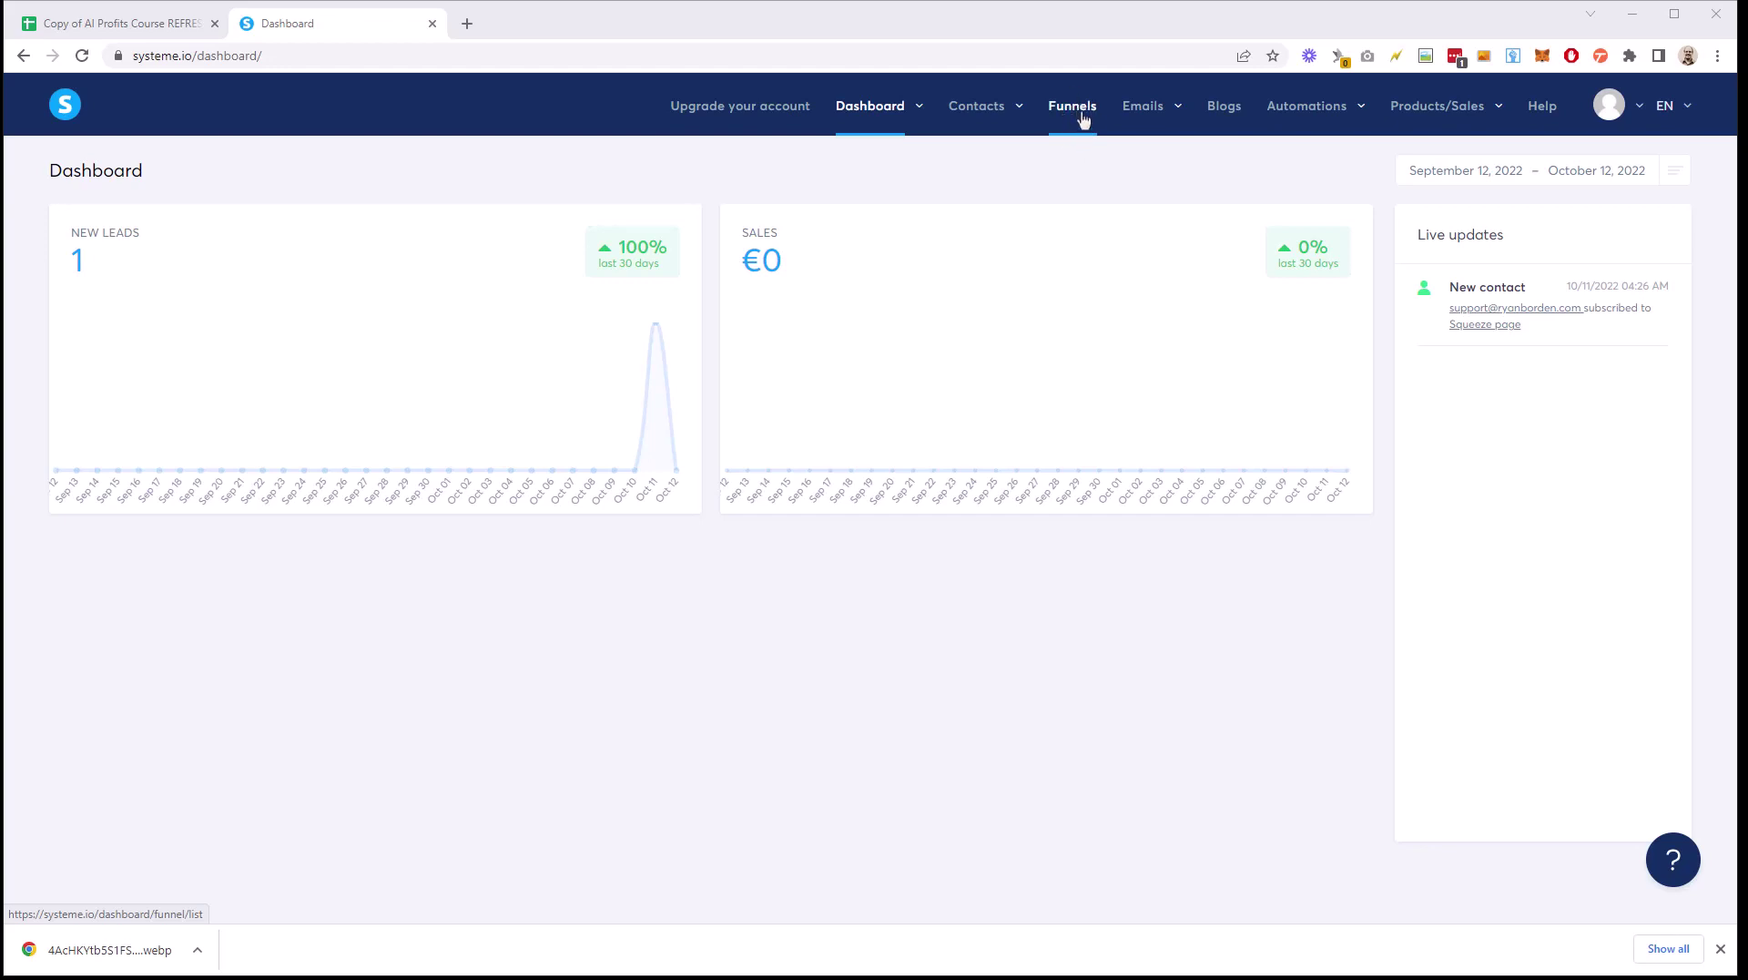
Step: Check the dashboard's new lead, then bring the AI Profits Course REFRESHED spreadsheet forward
mouse_move(1150, 122)
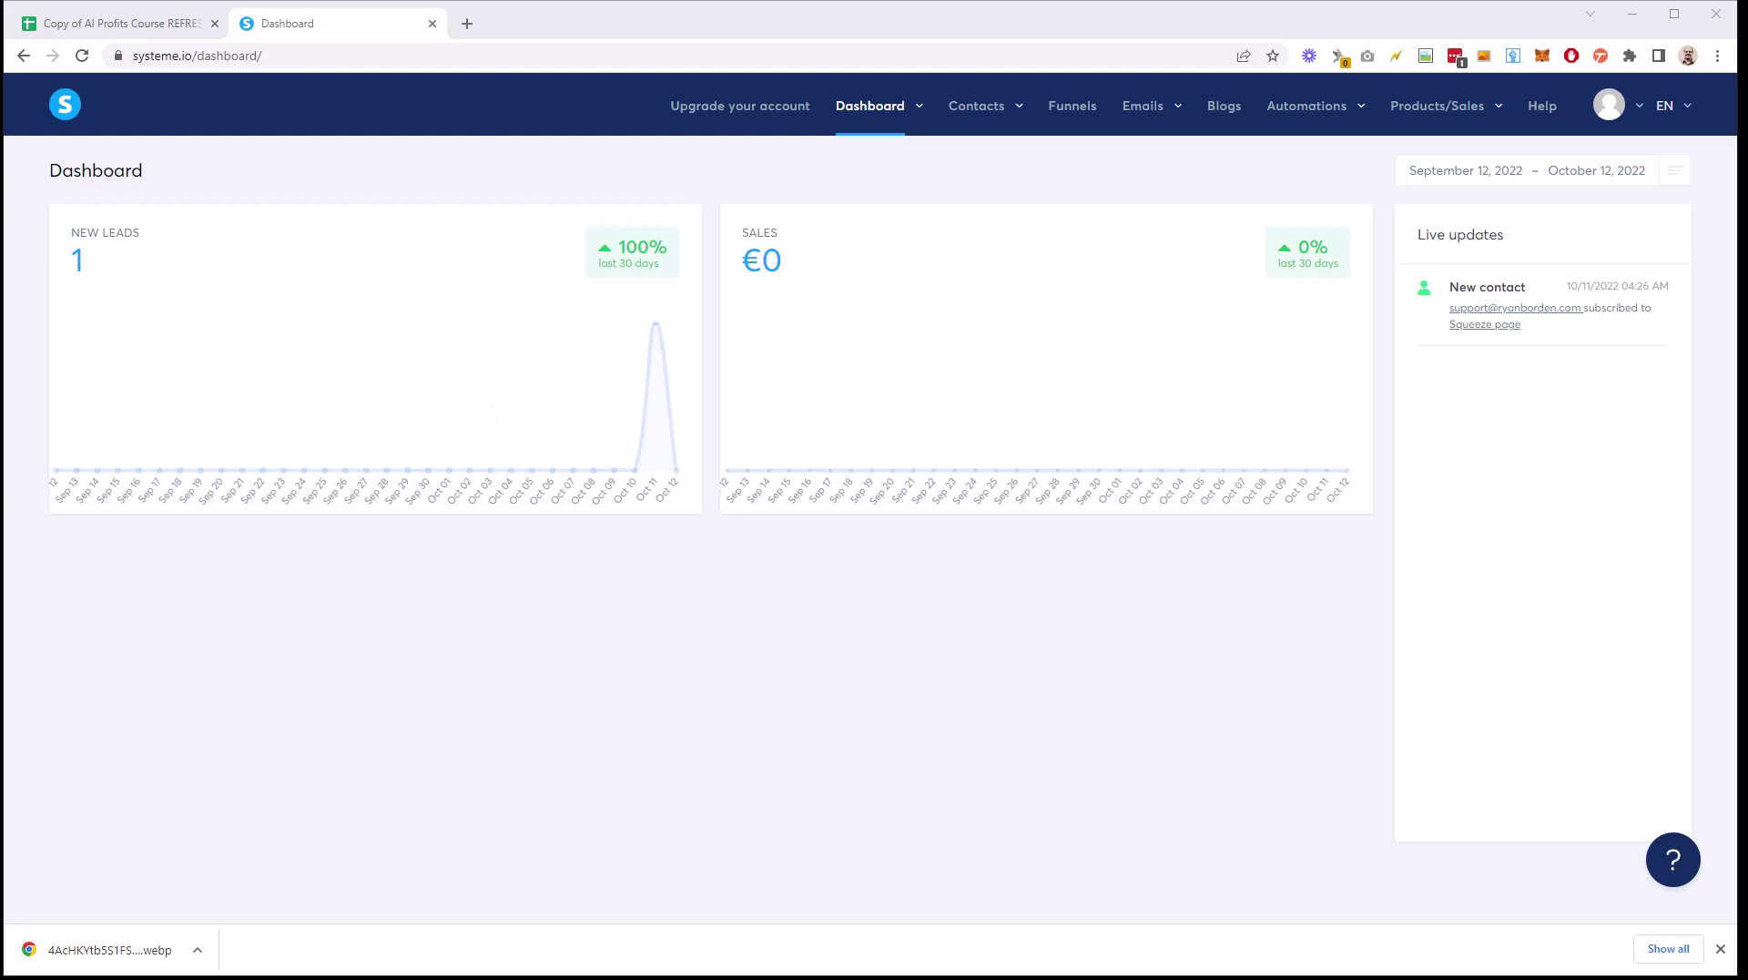
key("alt+Tab")
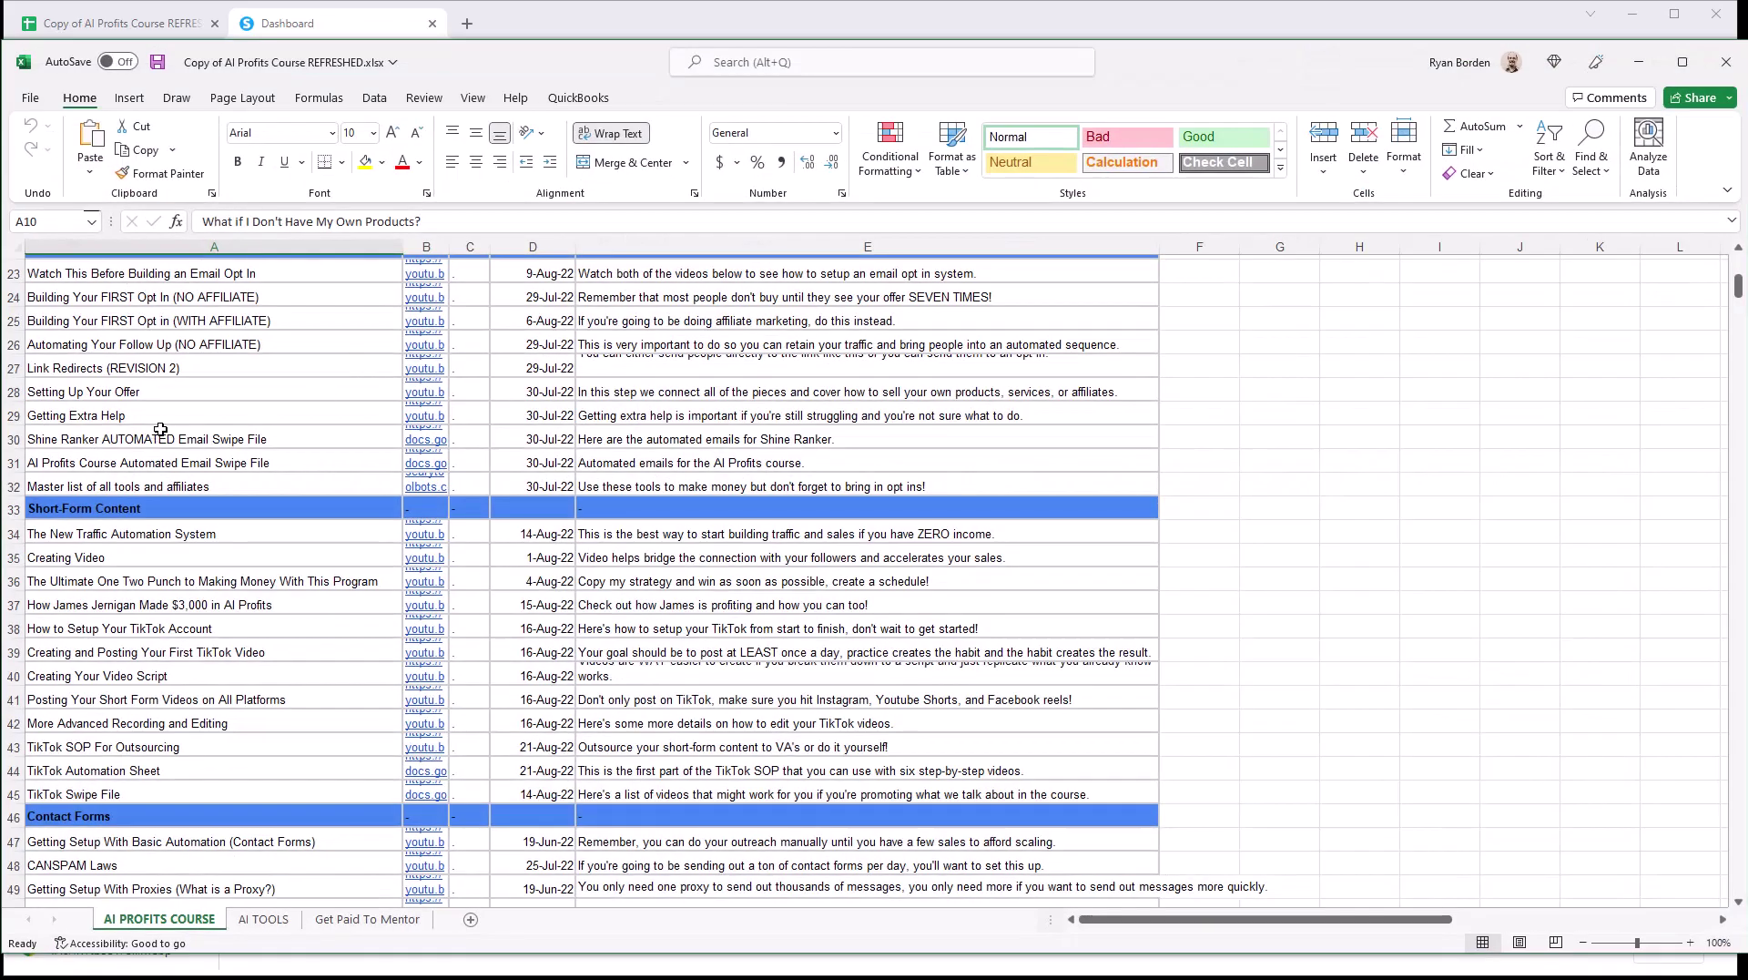
Step: Open the AI Profits Course Automated Email Swipe File from row 31 and exit full screen
left_click(183, 465)
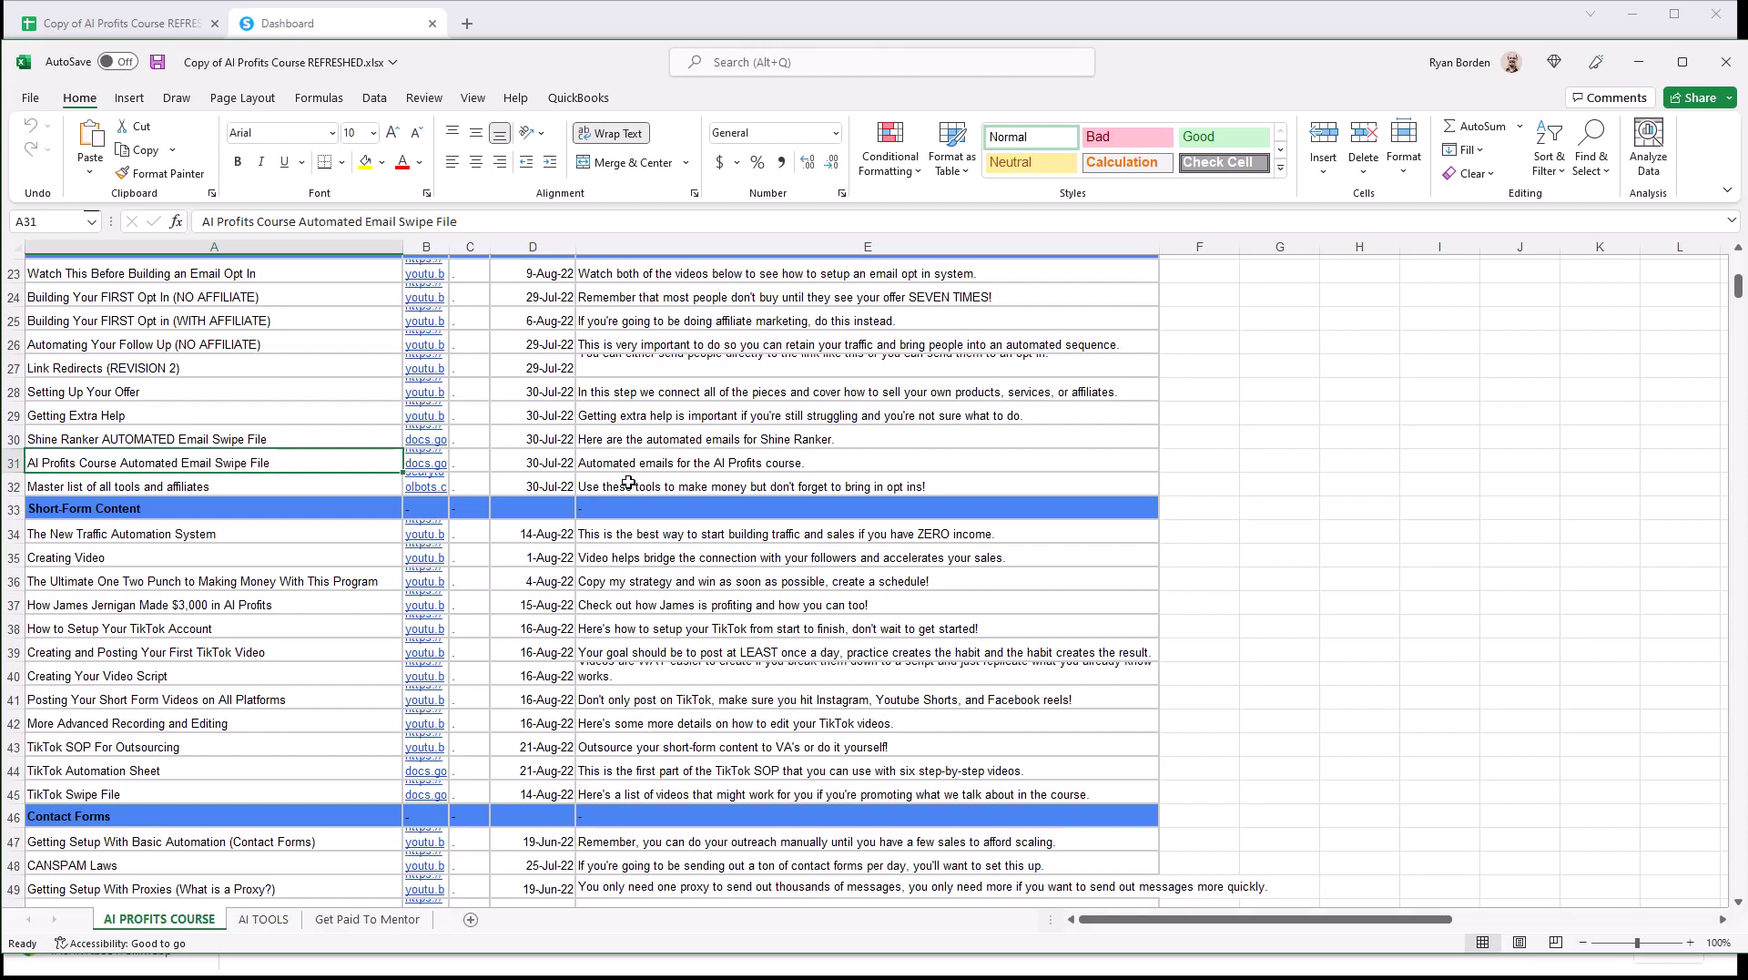
left_click(698, 465)
left_click(420, 470)
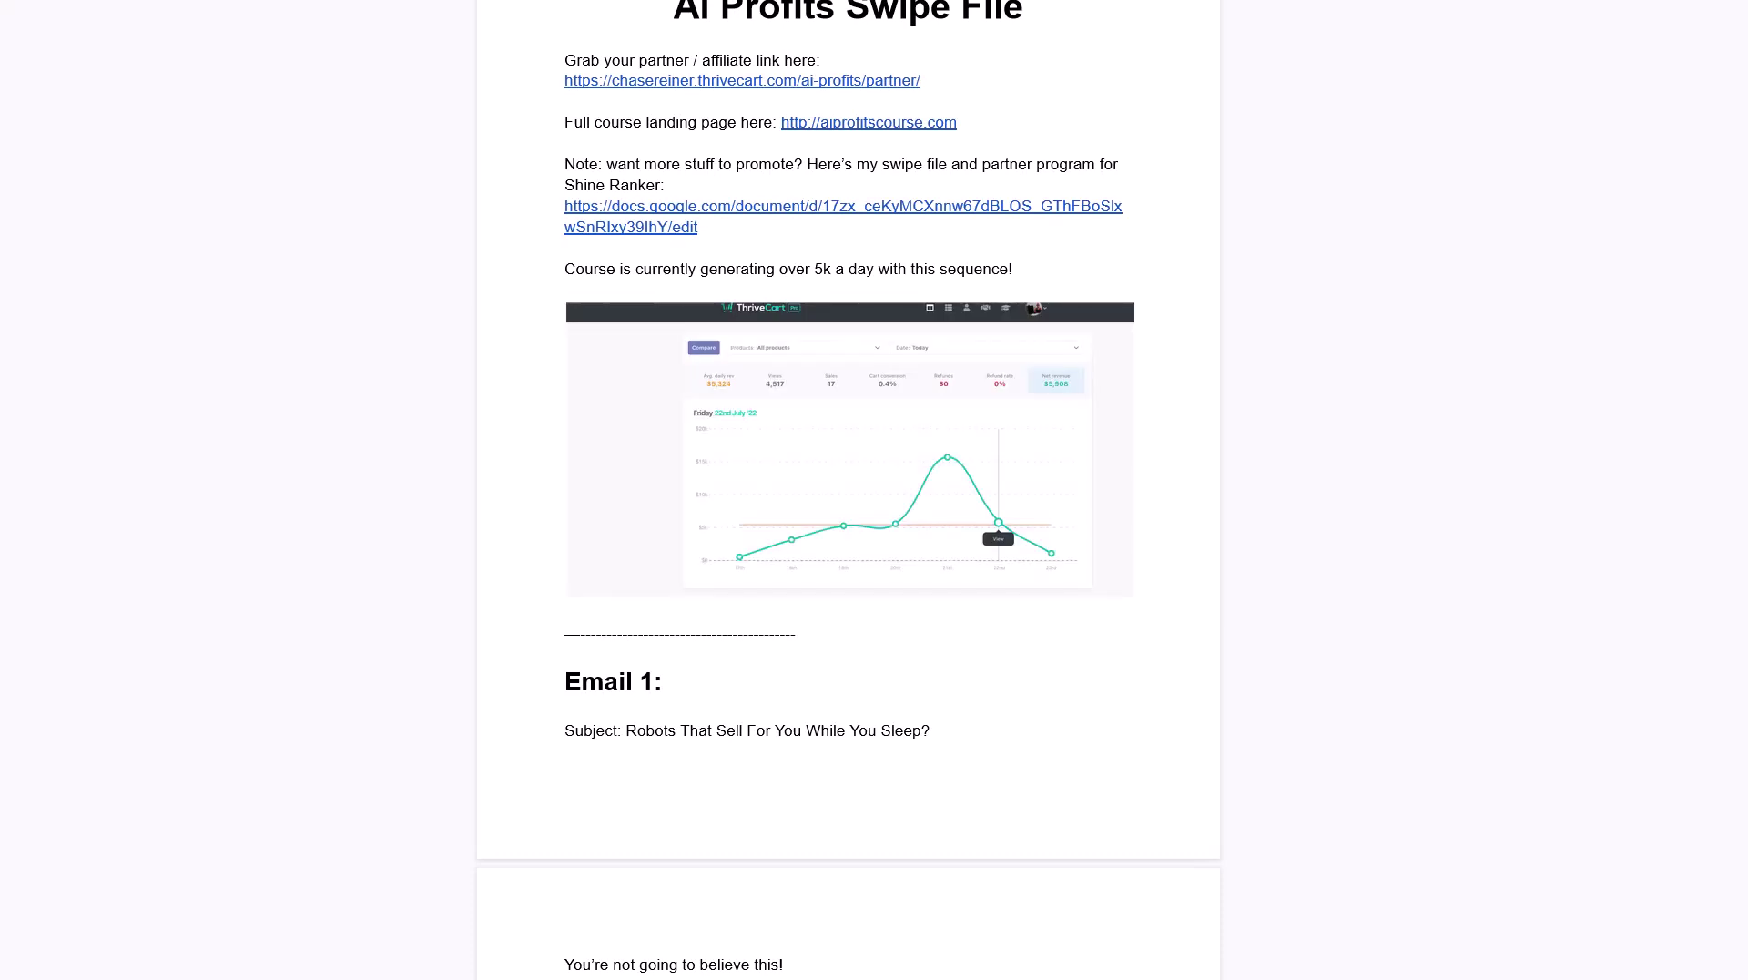
scroll(874, 490, "down", 1)
key("F11")
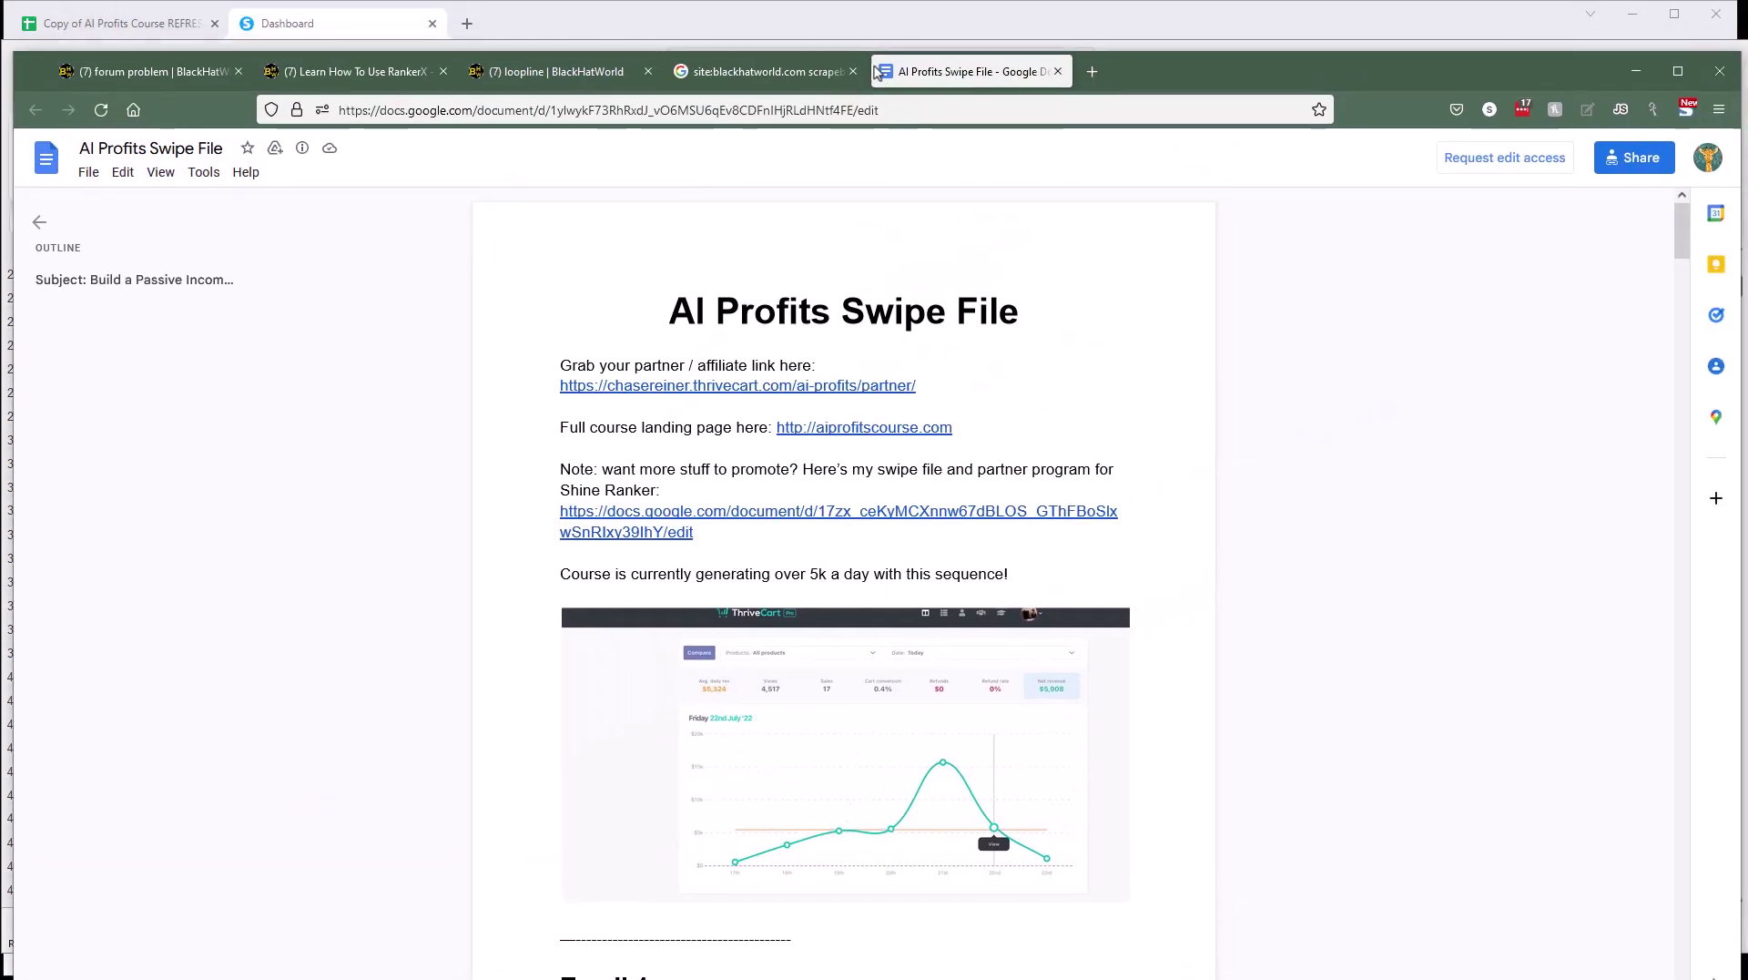
left_click_drag(877, 72, 863, 33)
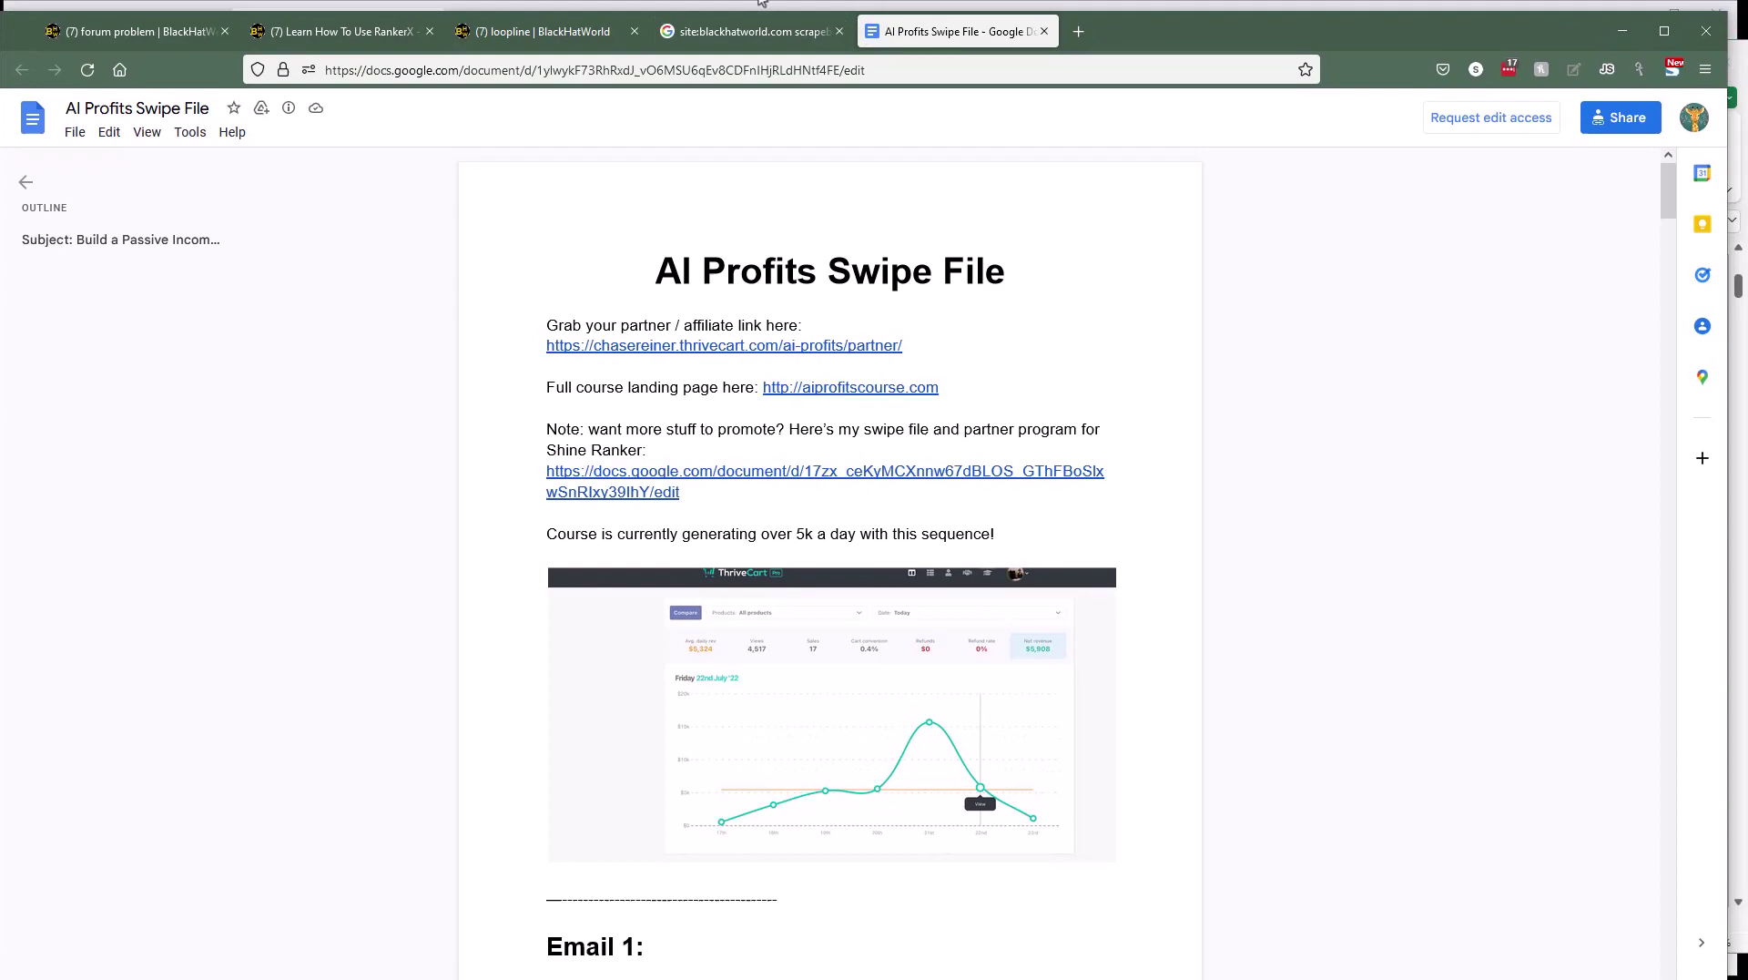
Step: Skim the swipe file, return to its top, and minimize the browser
scroll(623, 450, "down", 5)
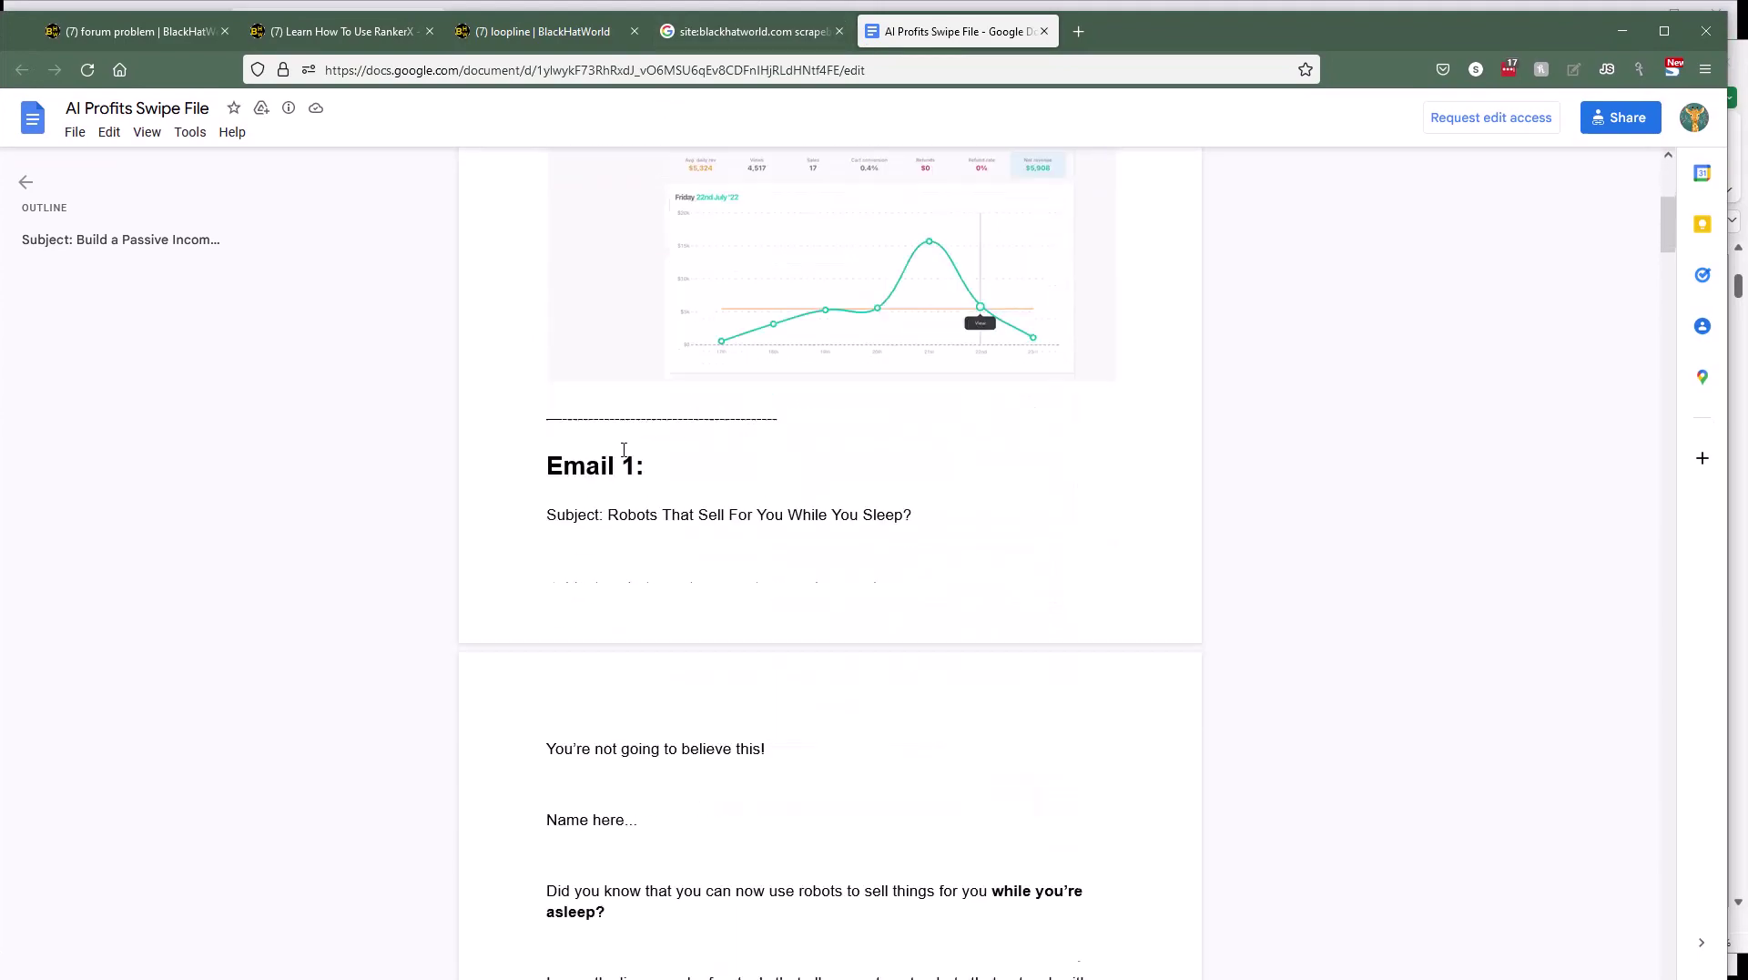
scroll(623, 450, "down", 20)
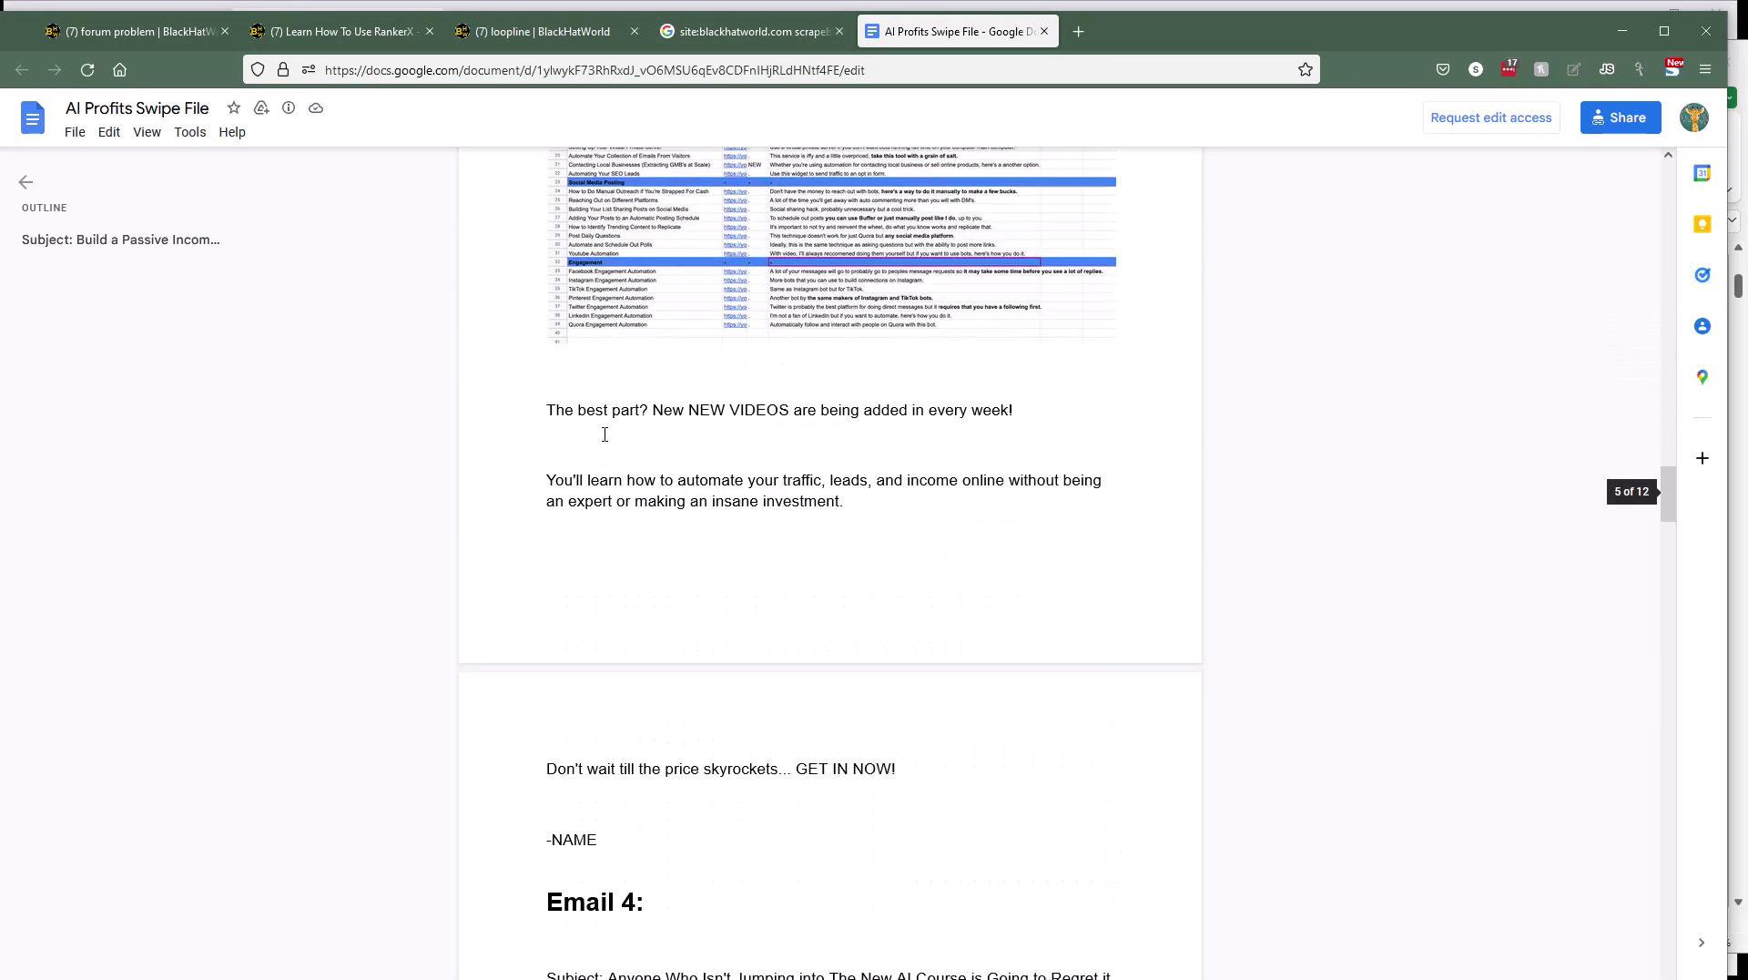
scroll(605, 434, "down", 20)
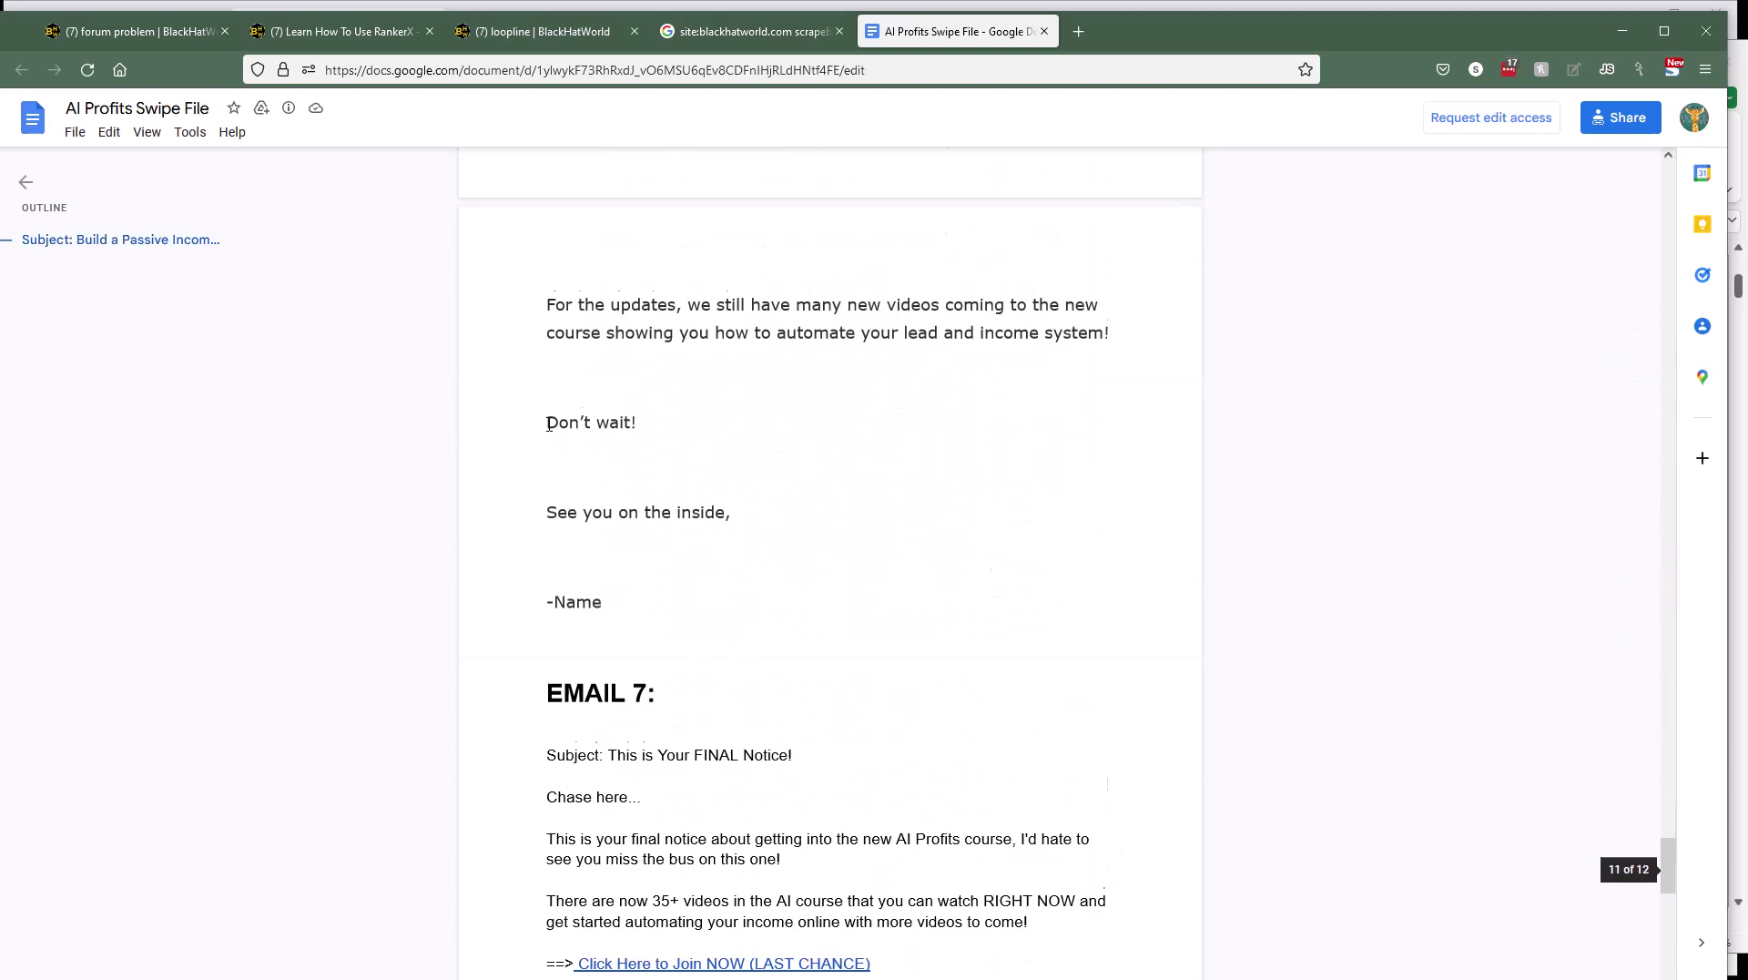
scroll(546, 428, "down", 10)
scroll(540, 437, "up", 15)
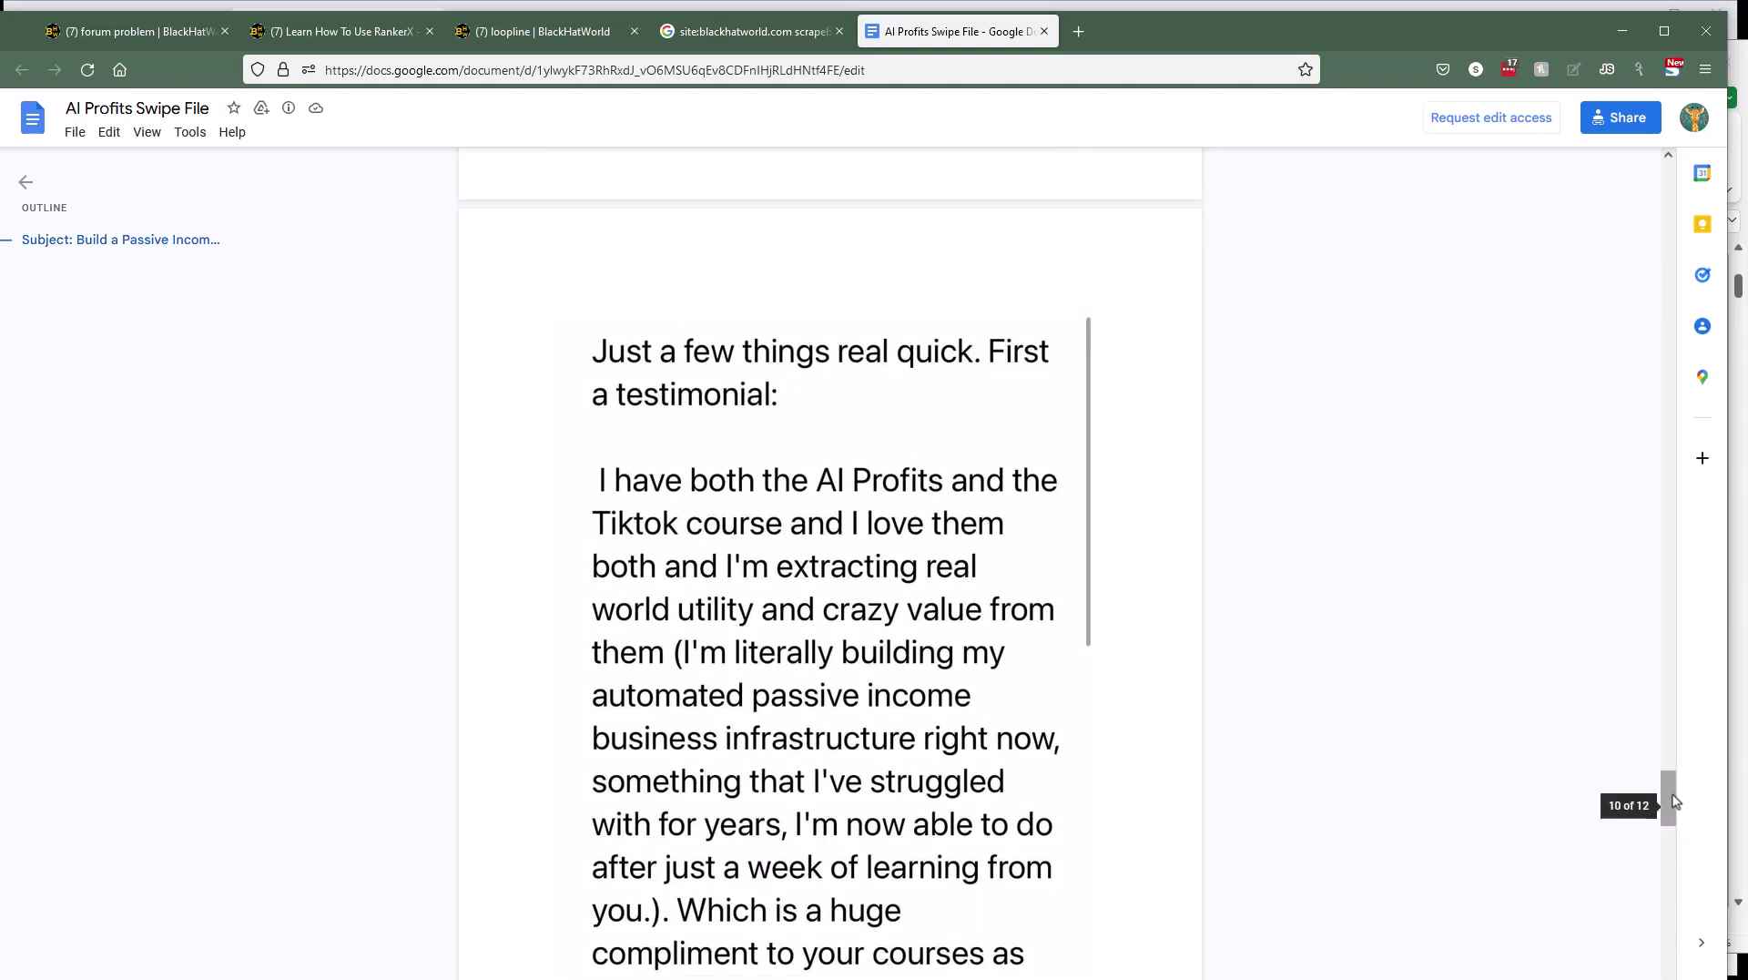
left_click_drag(1673, 799, 1518, 208)
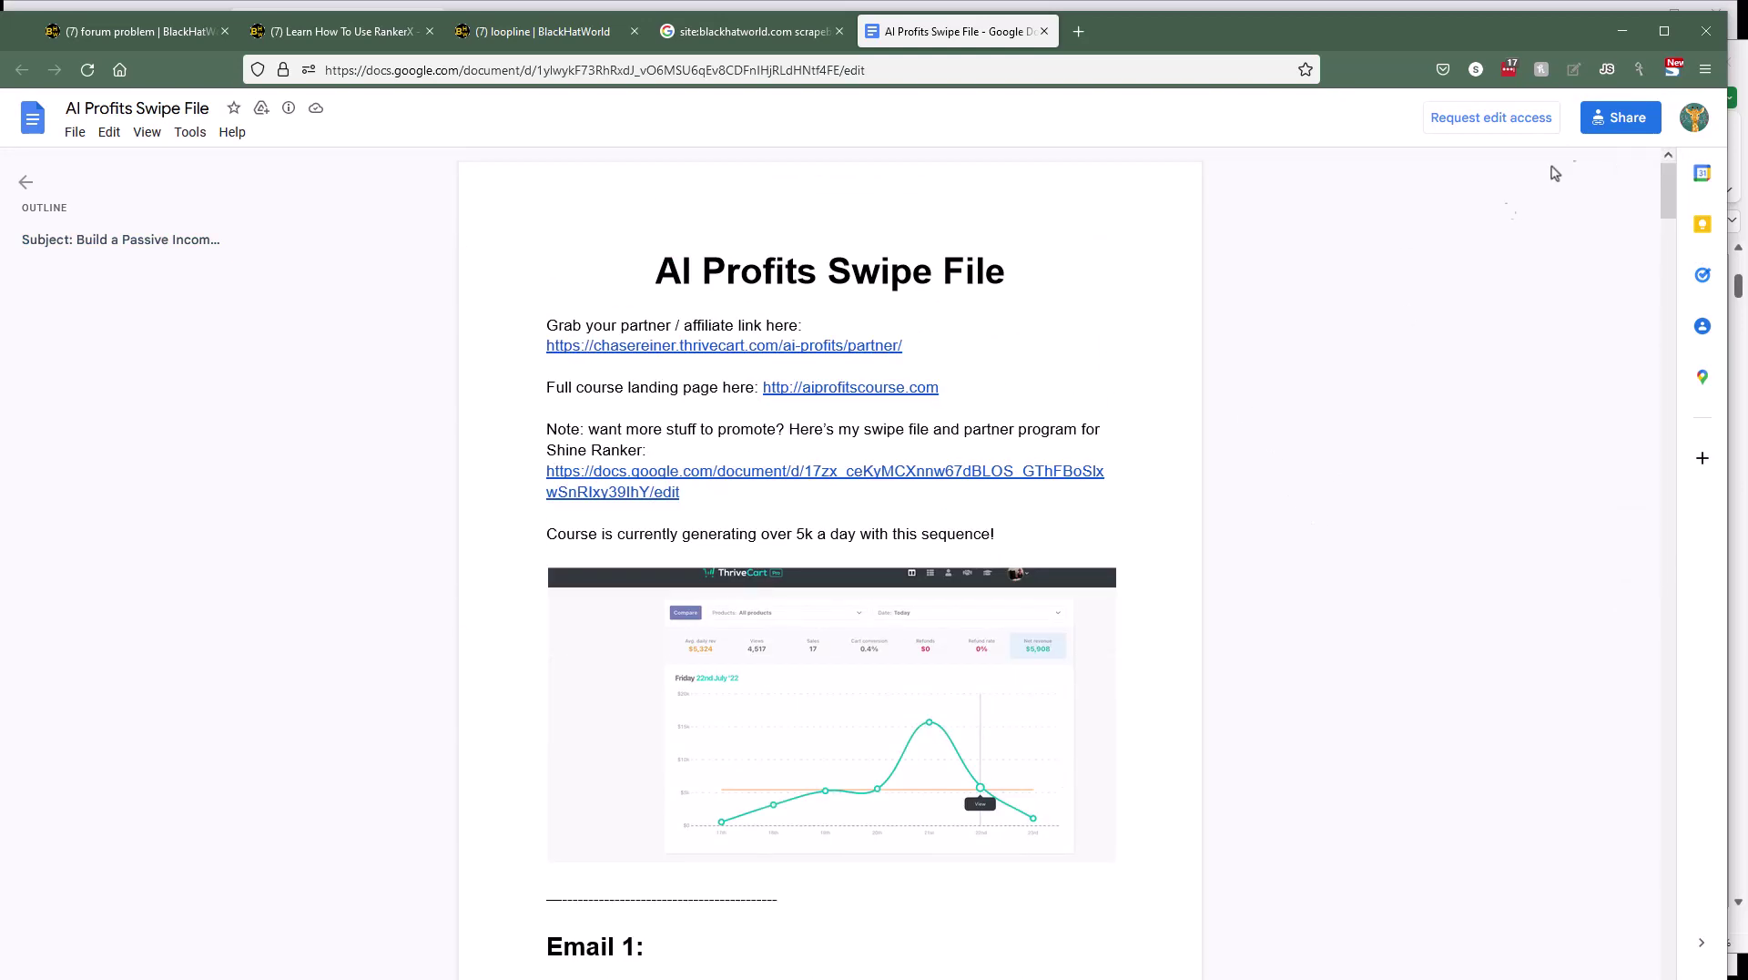
left_click(1622, 36)
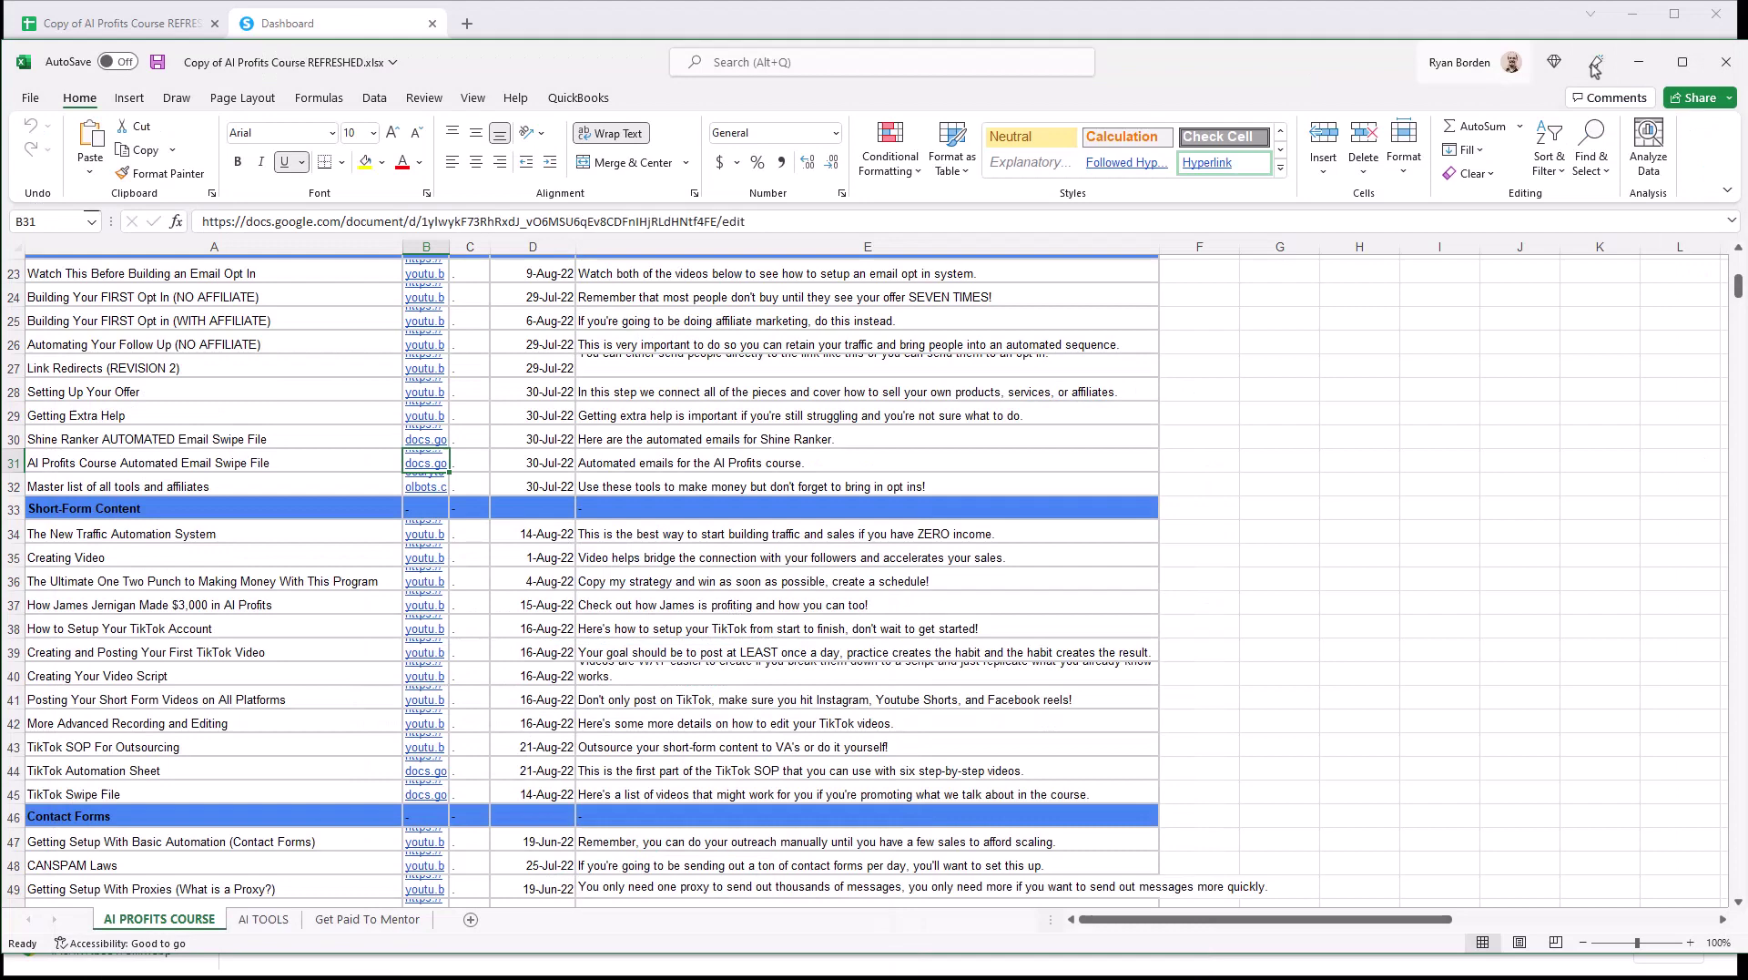
Step: Create a new email campaign named 'Ai Profits' under Emails > Campaigns
left_click(1650, 67)
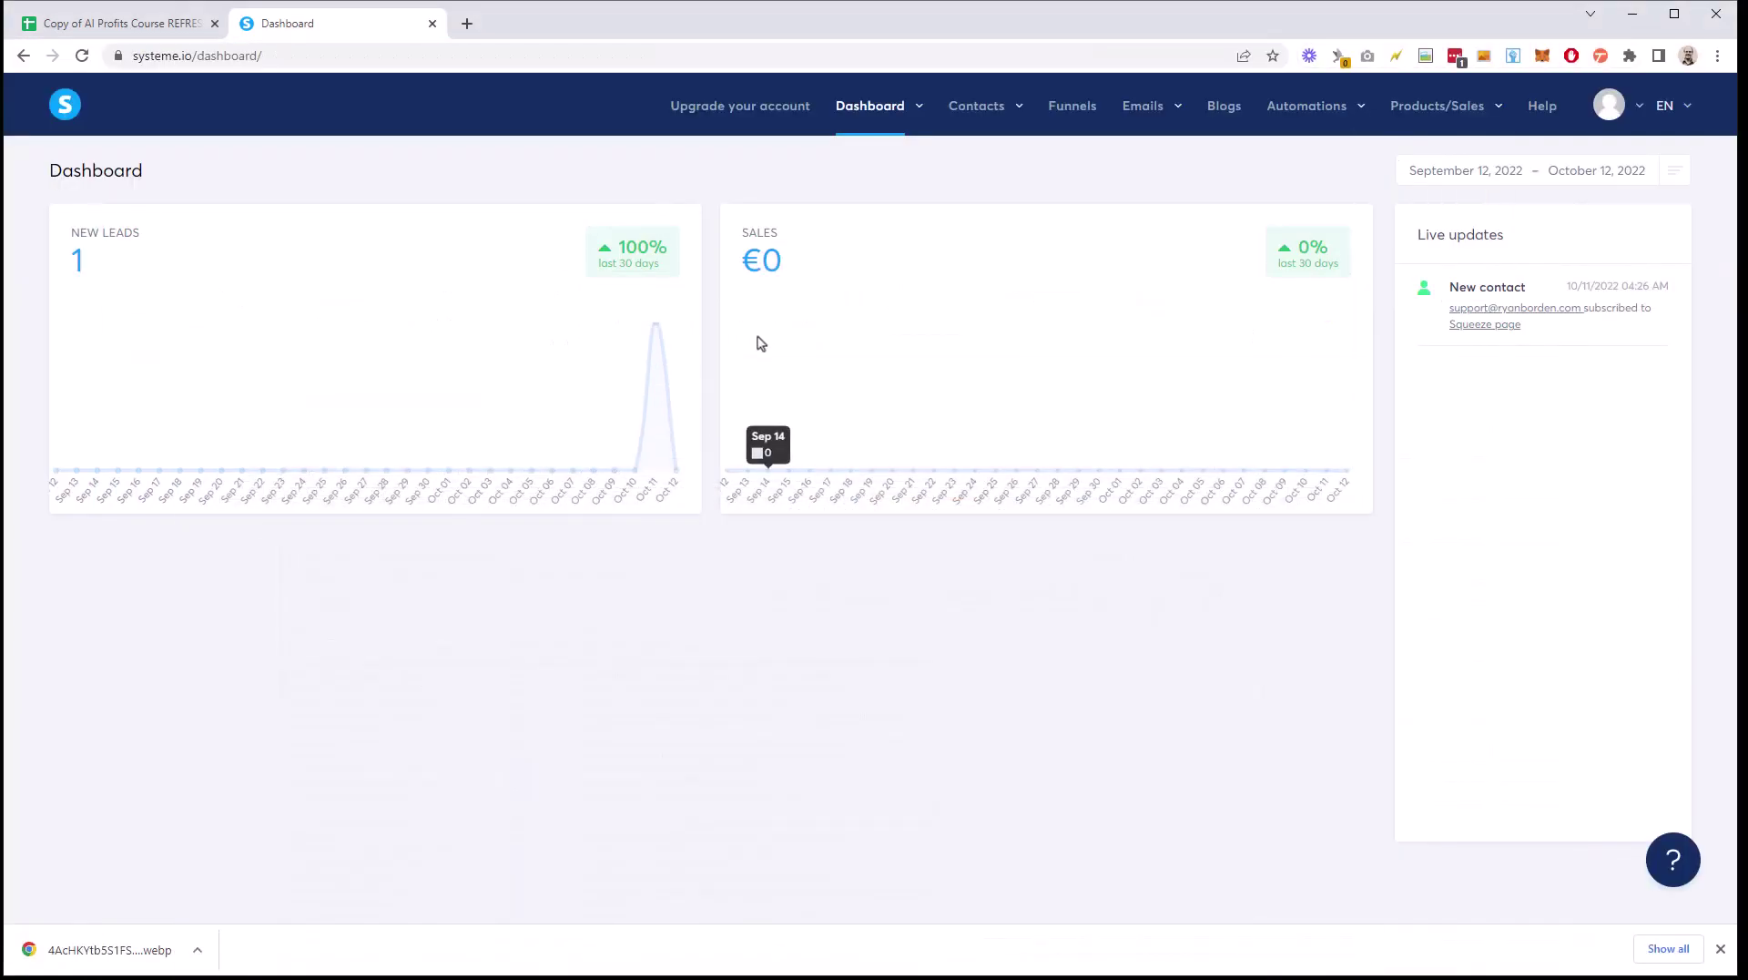
mouse_move(1136, 141)
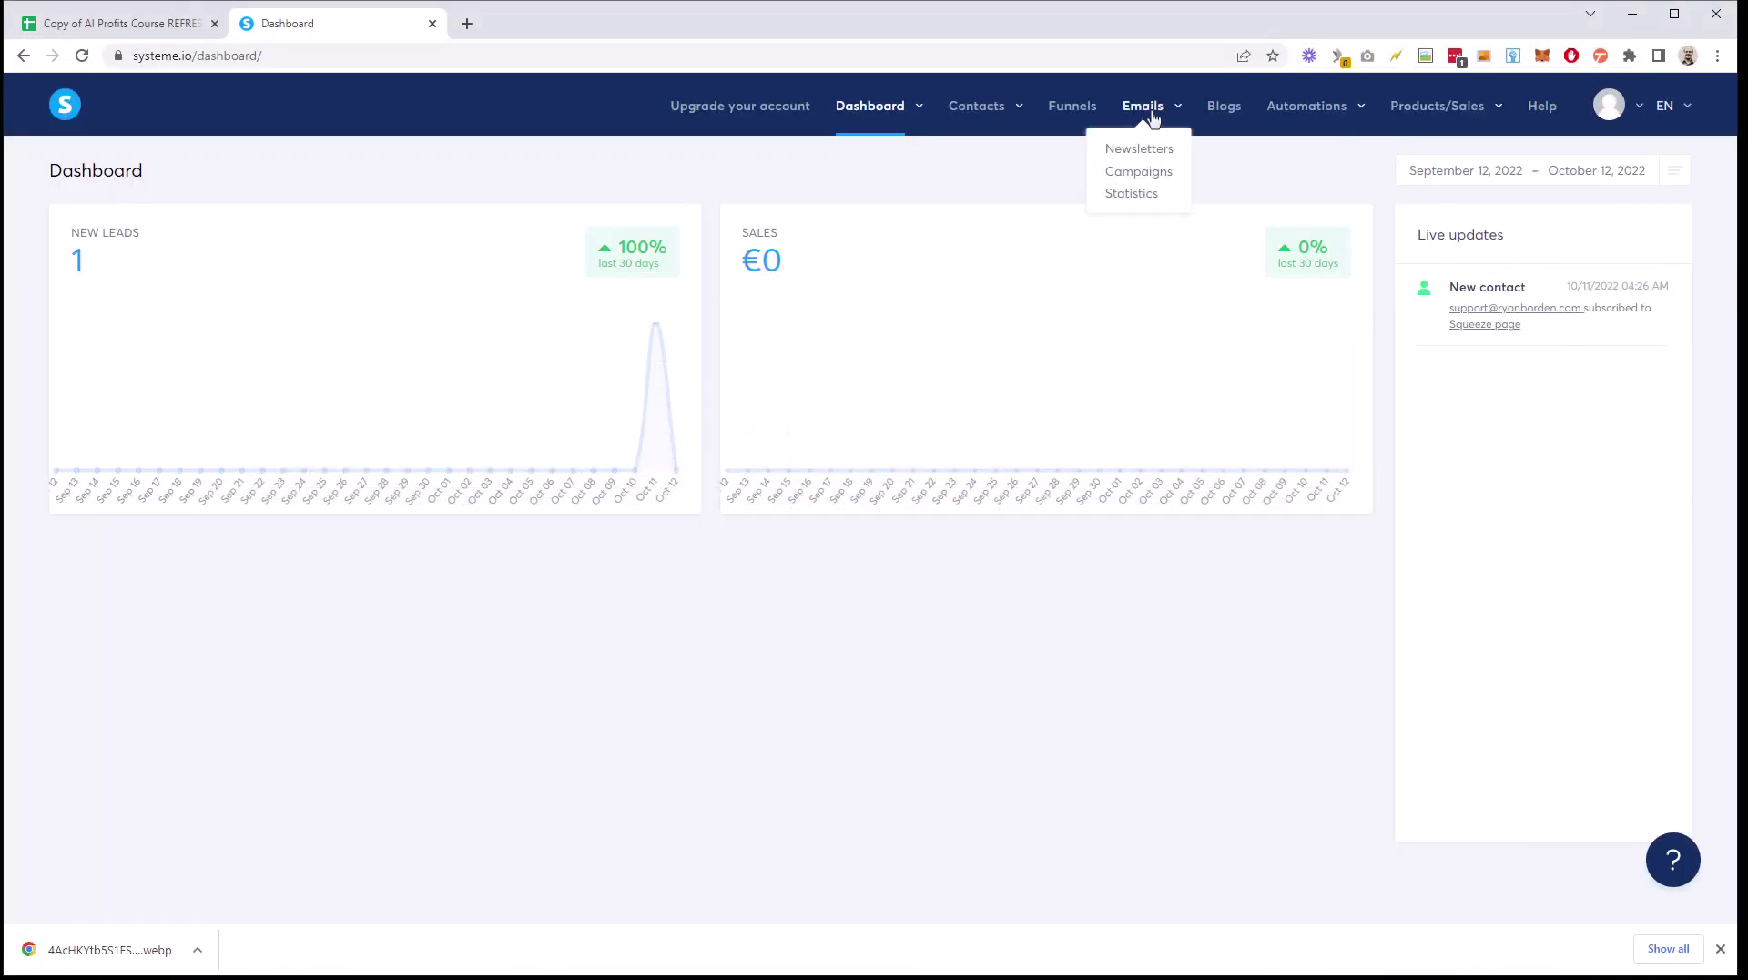
left_click(1137, 173)
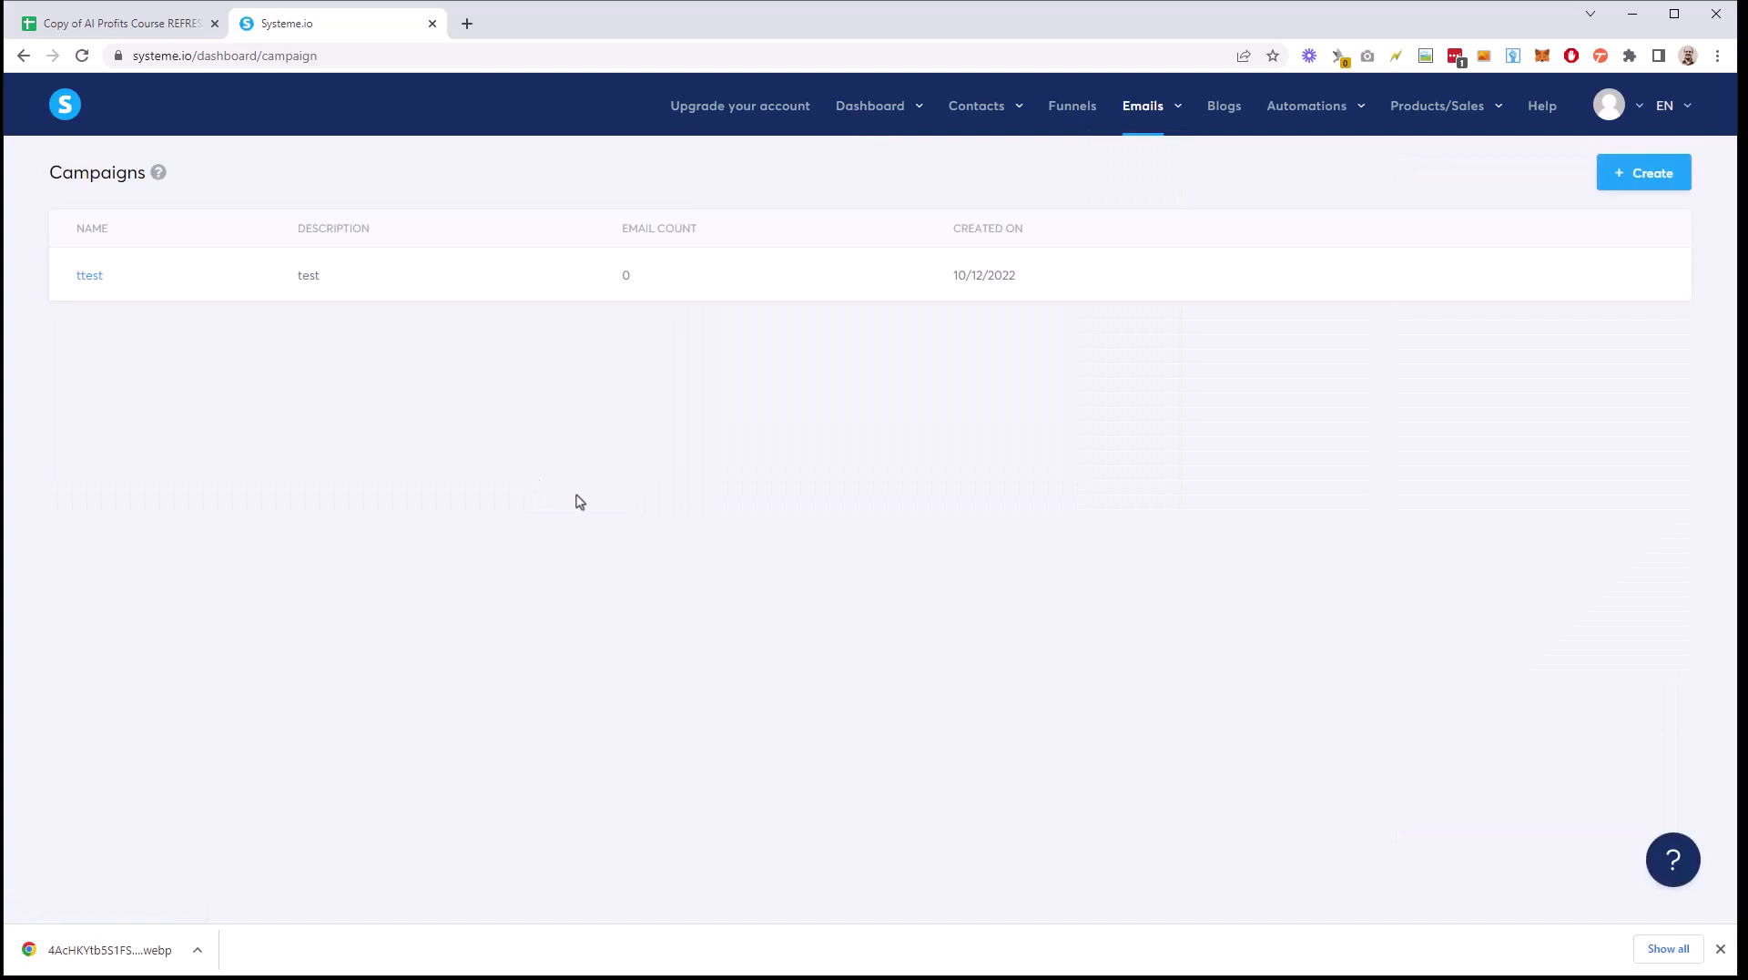
left_click(1655, 178)
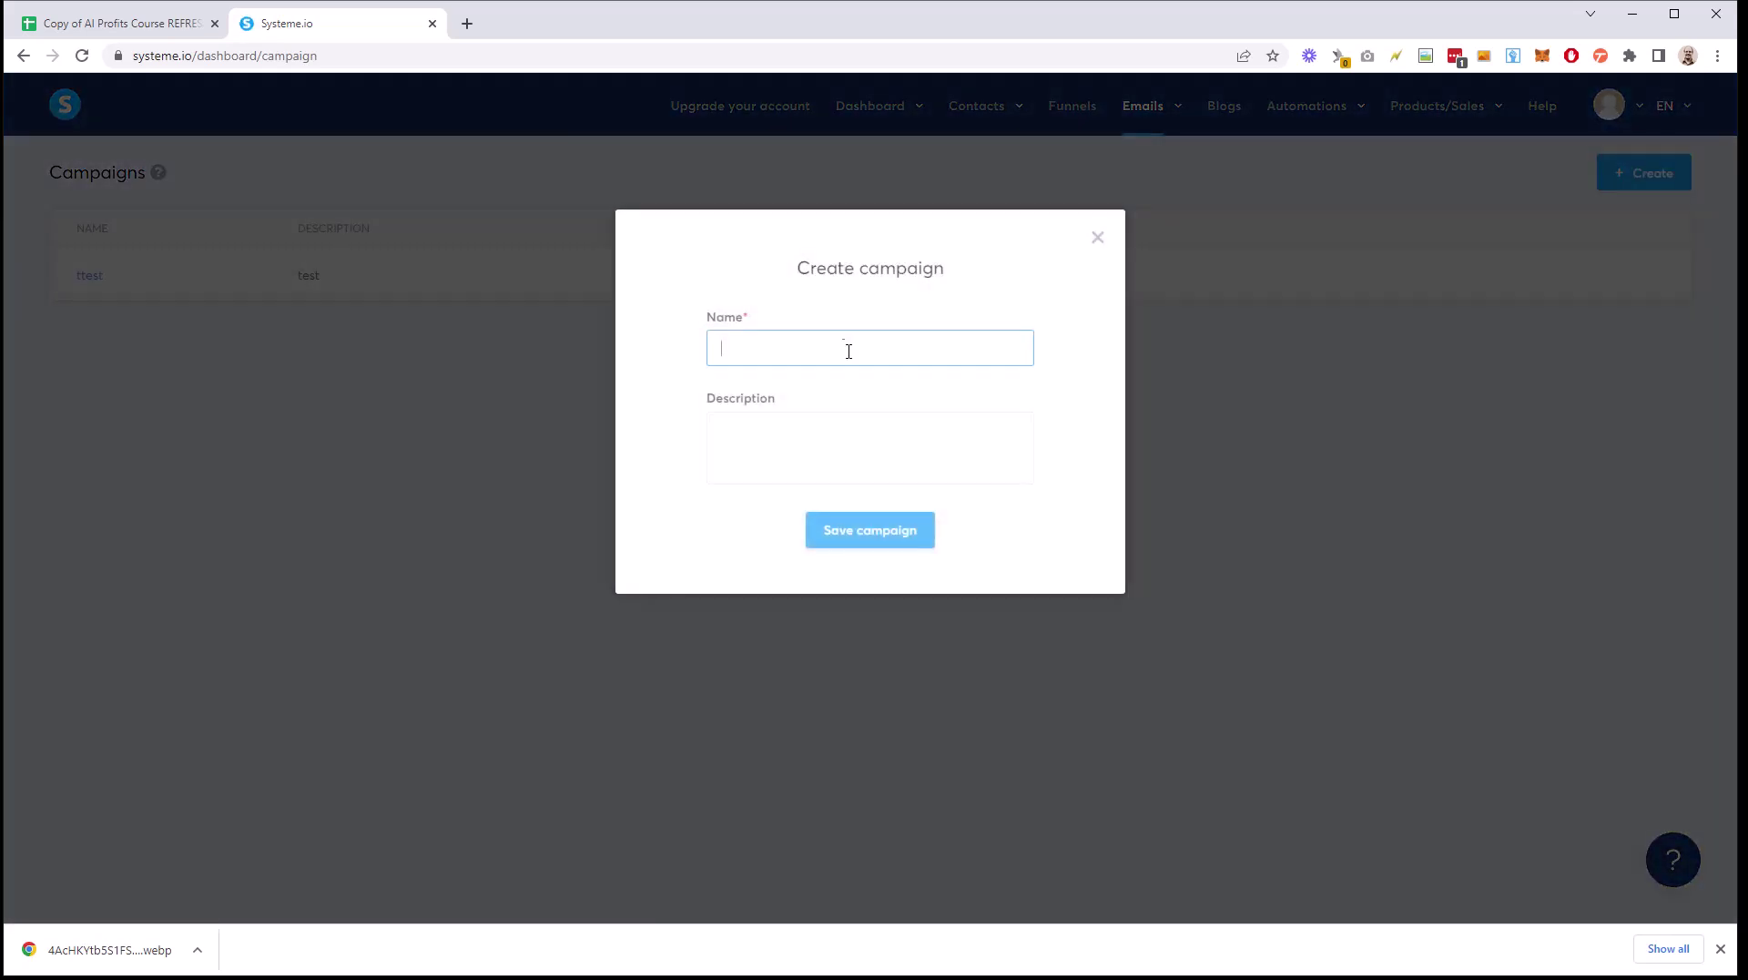
type("Ai Profits")
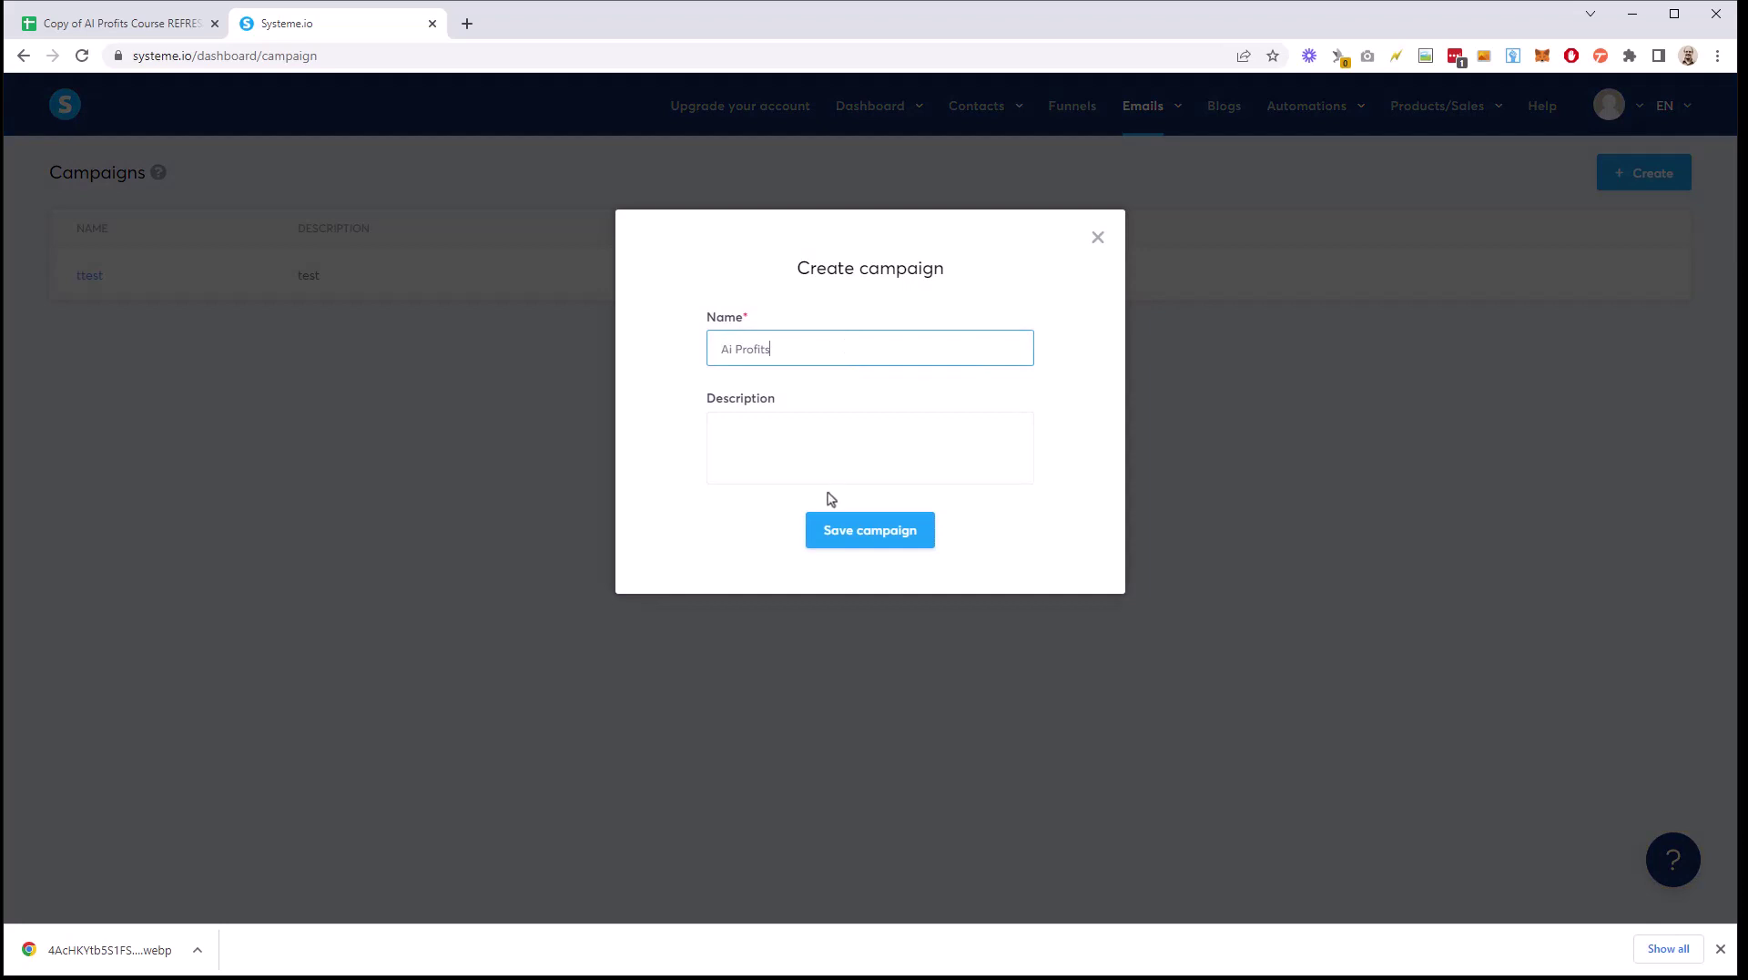
left_click(839, 454)
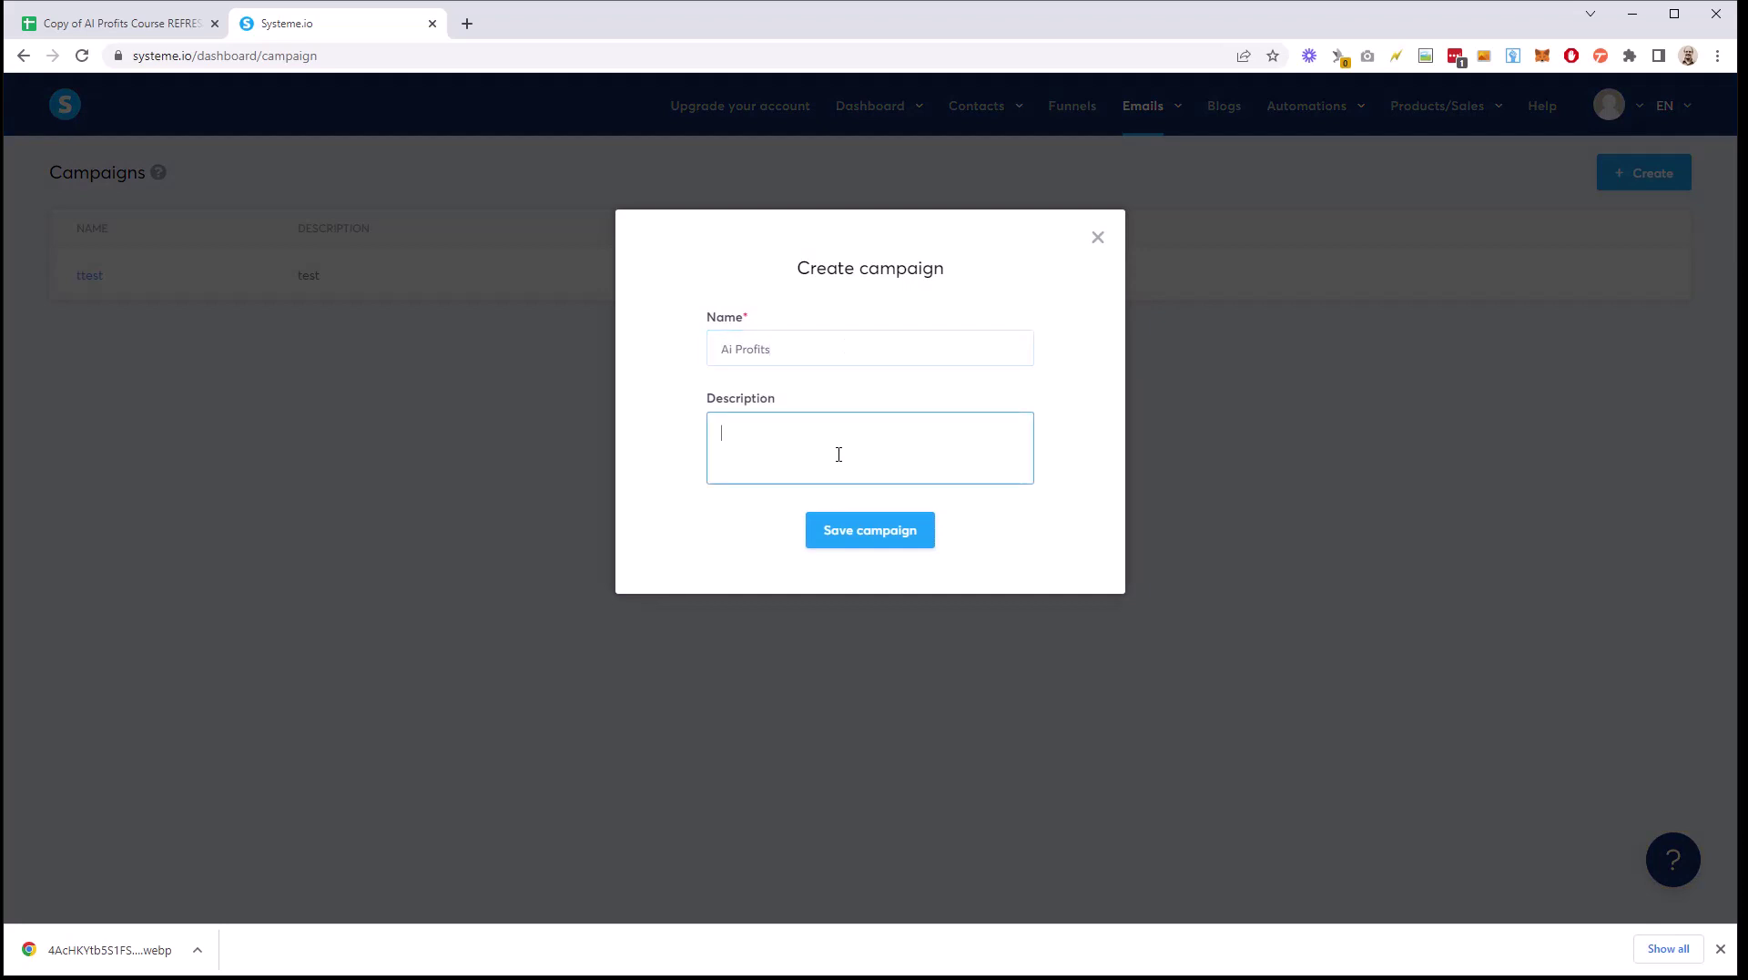
left_click(842, 521)
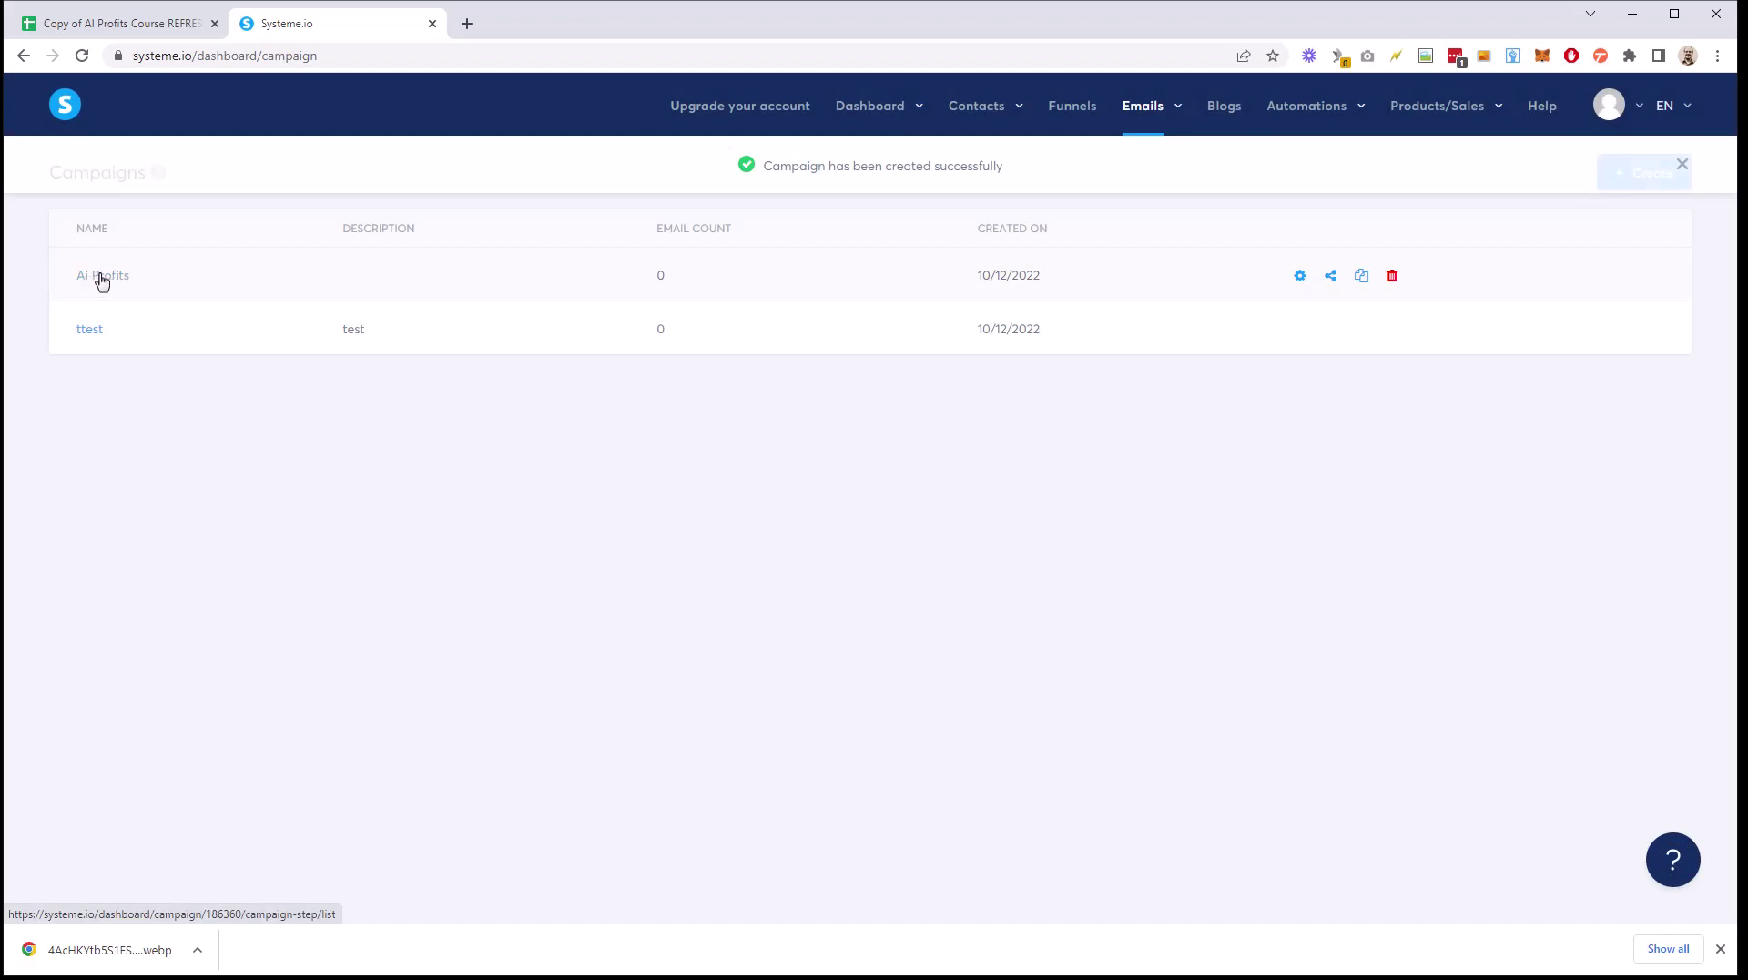
Step: Open the Ai Profits campaign and start adding its first email
left_click(96, 277)
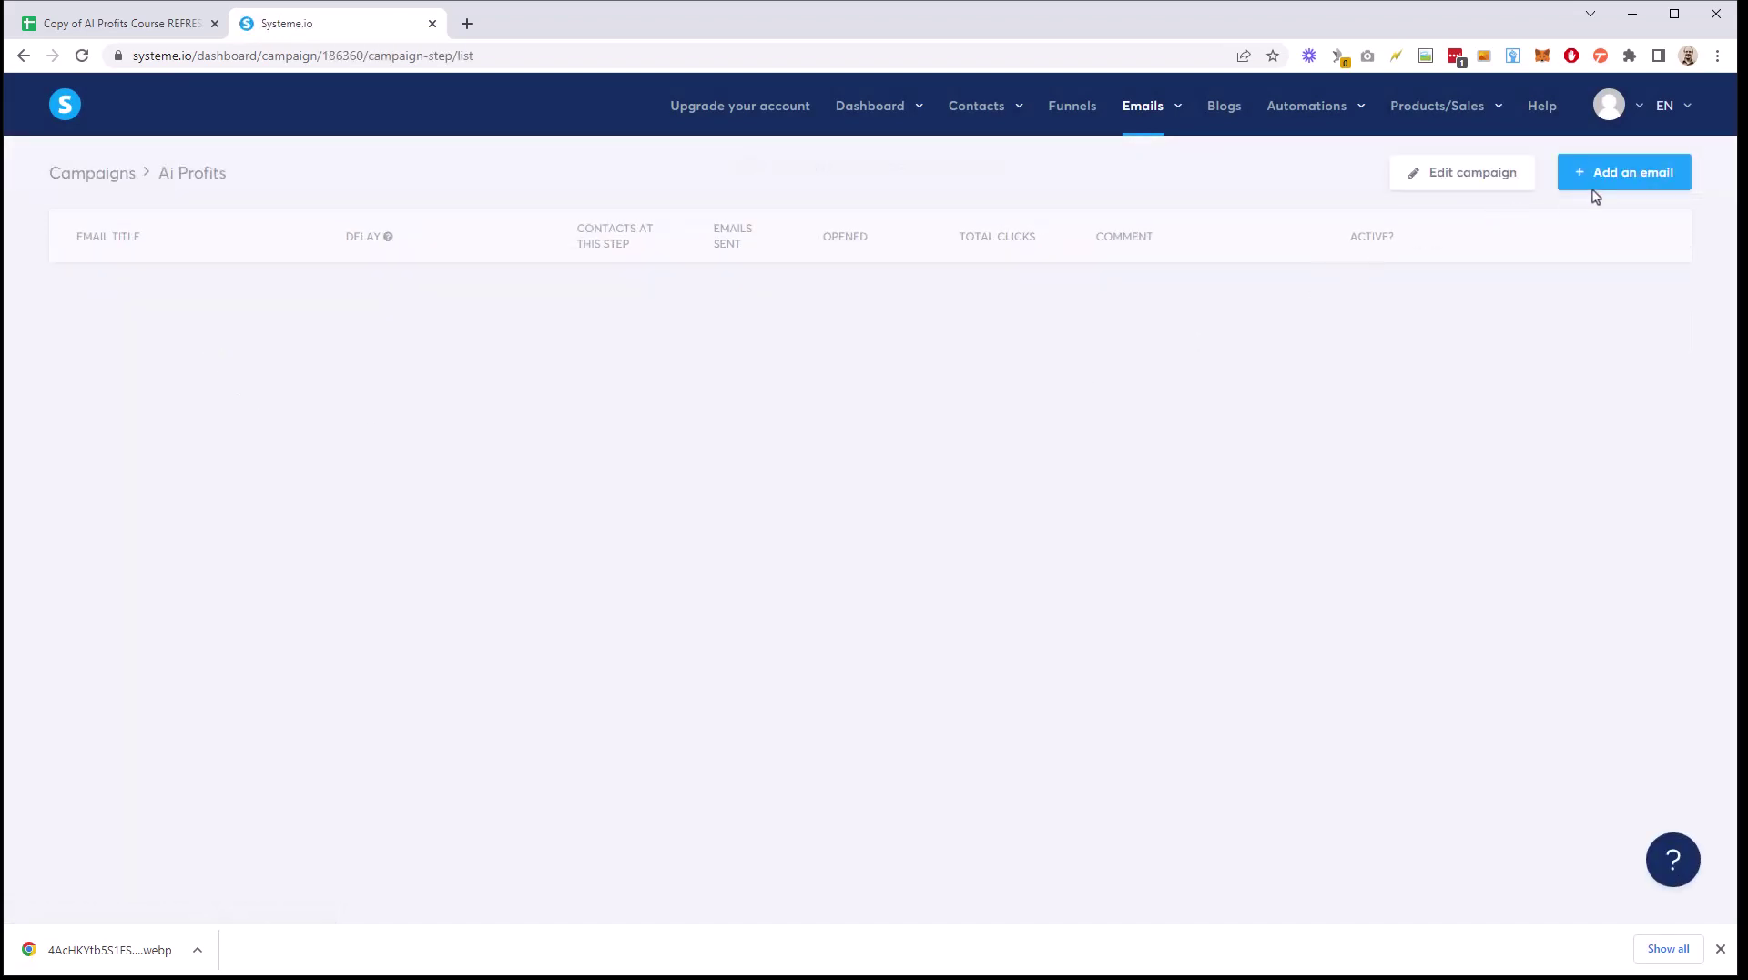
left_click(1608, 182)
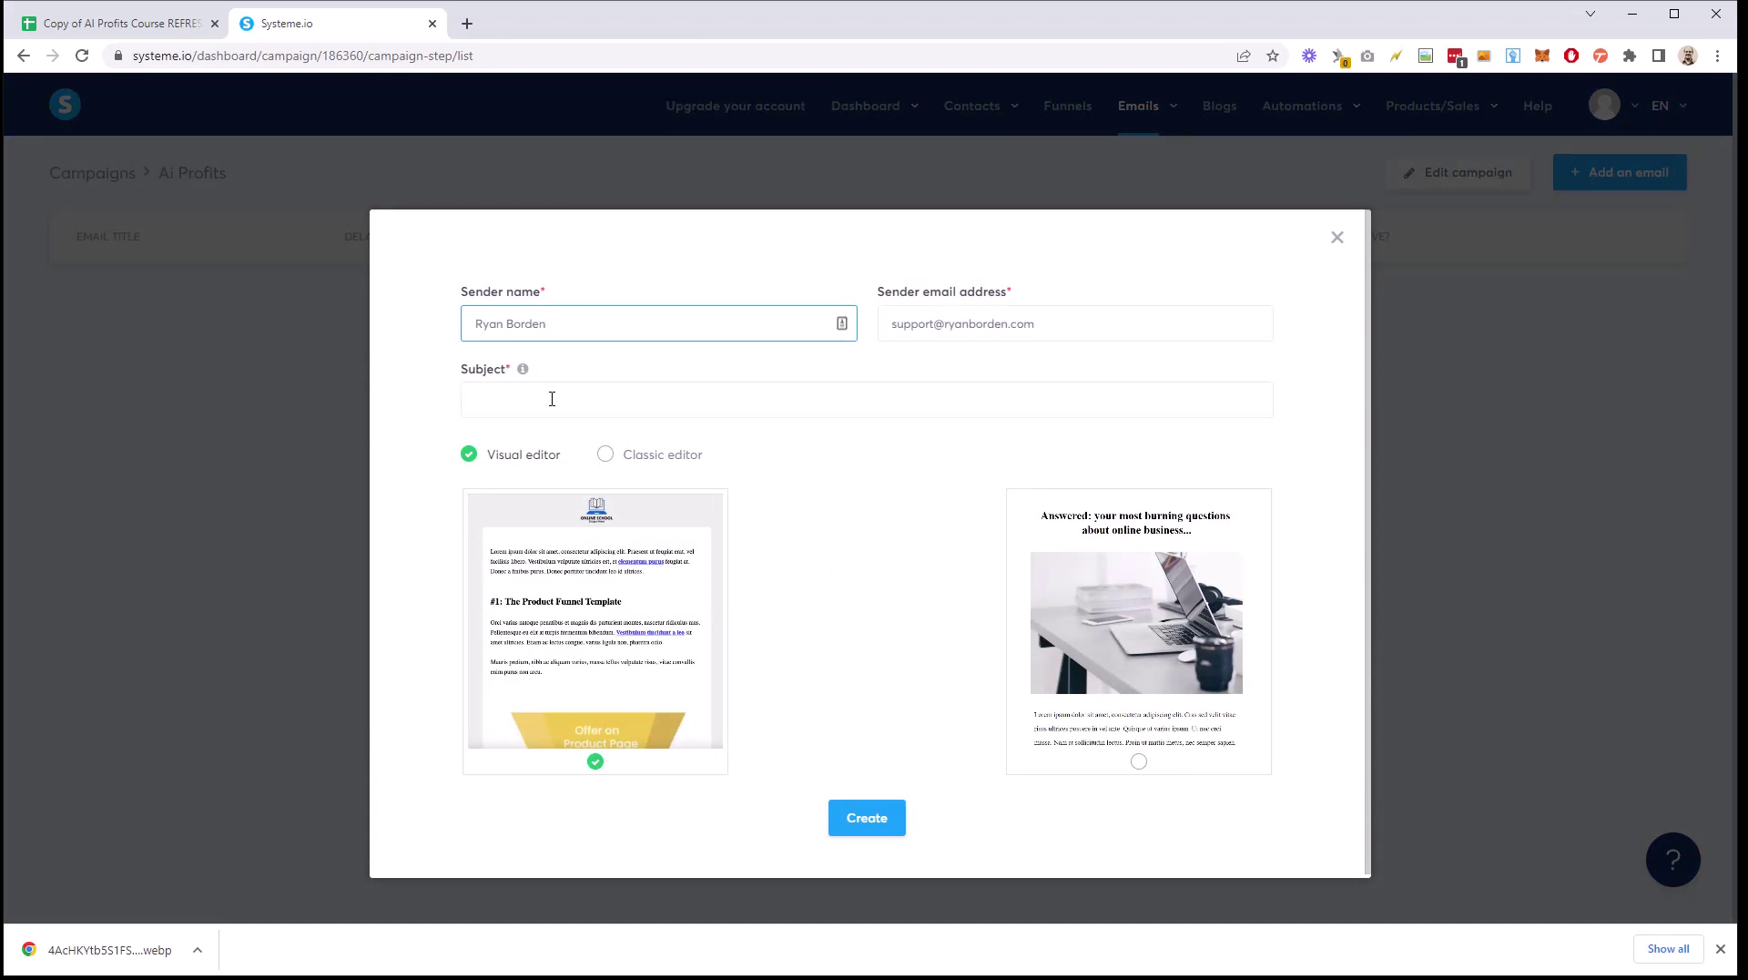
left_click(550, 397)
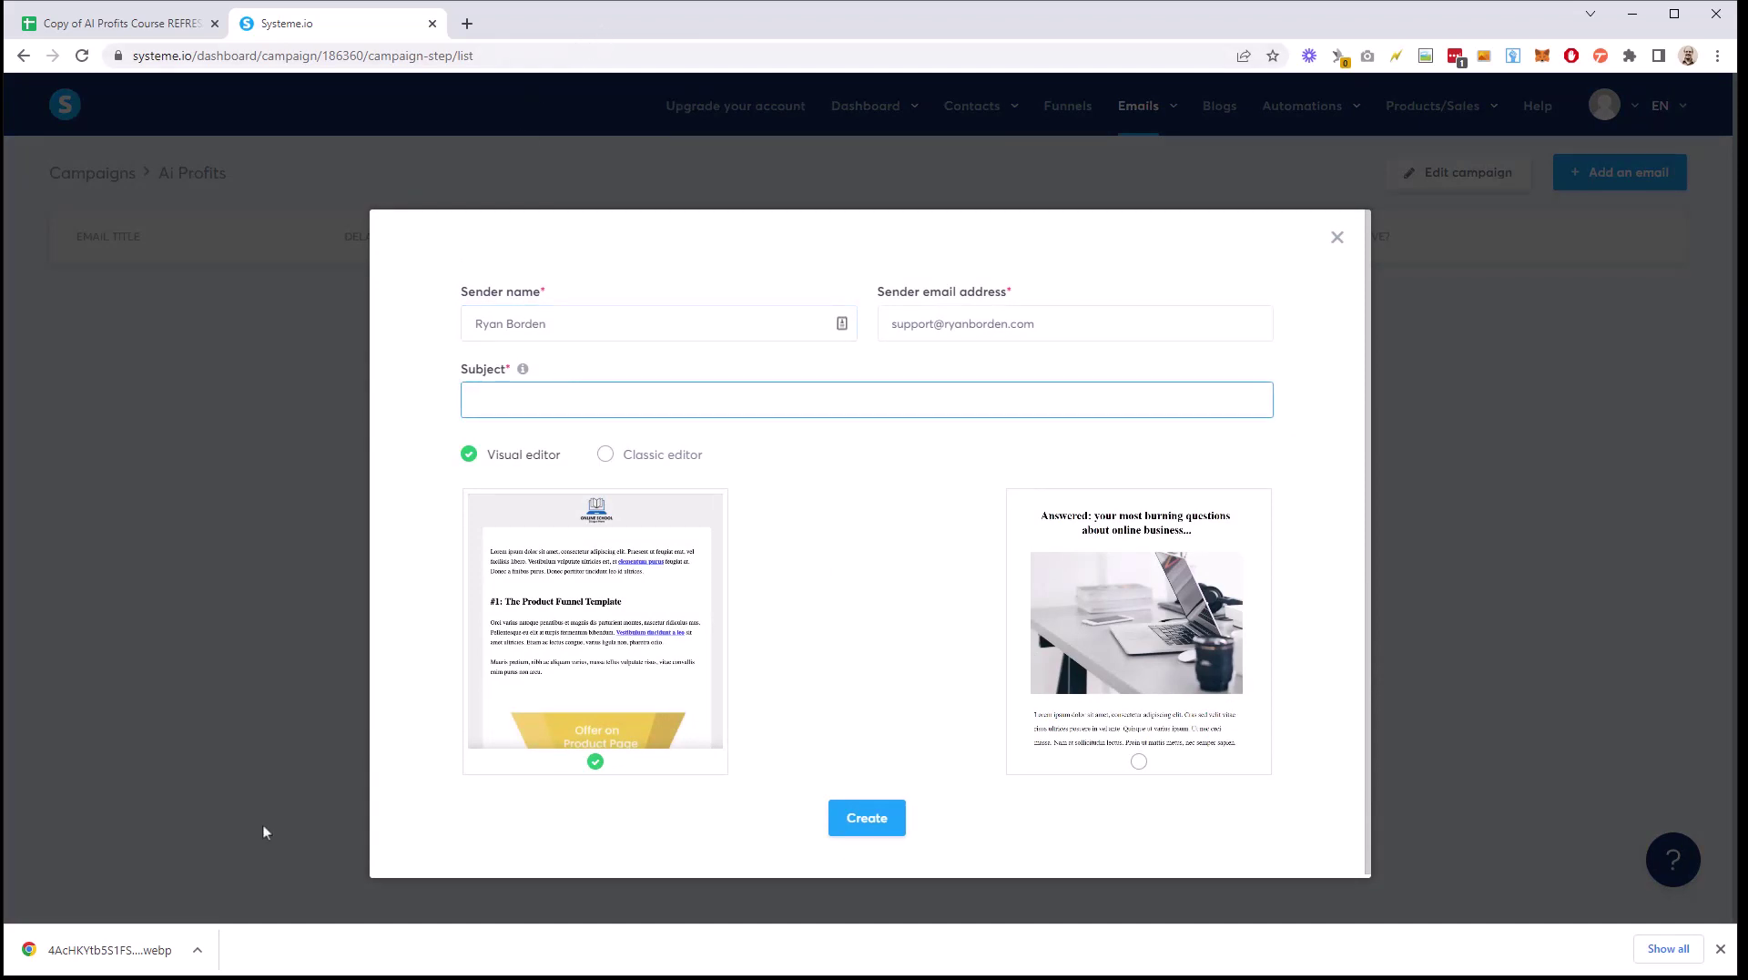
Step: Paste Email 1's subject 'Robots That Sell For You While You Sleep?' into the Subject field
key("alt+Tab")
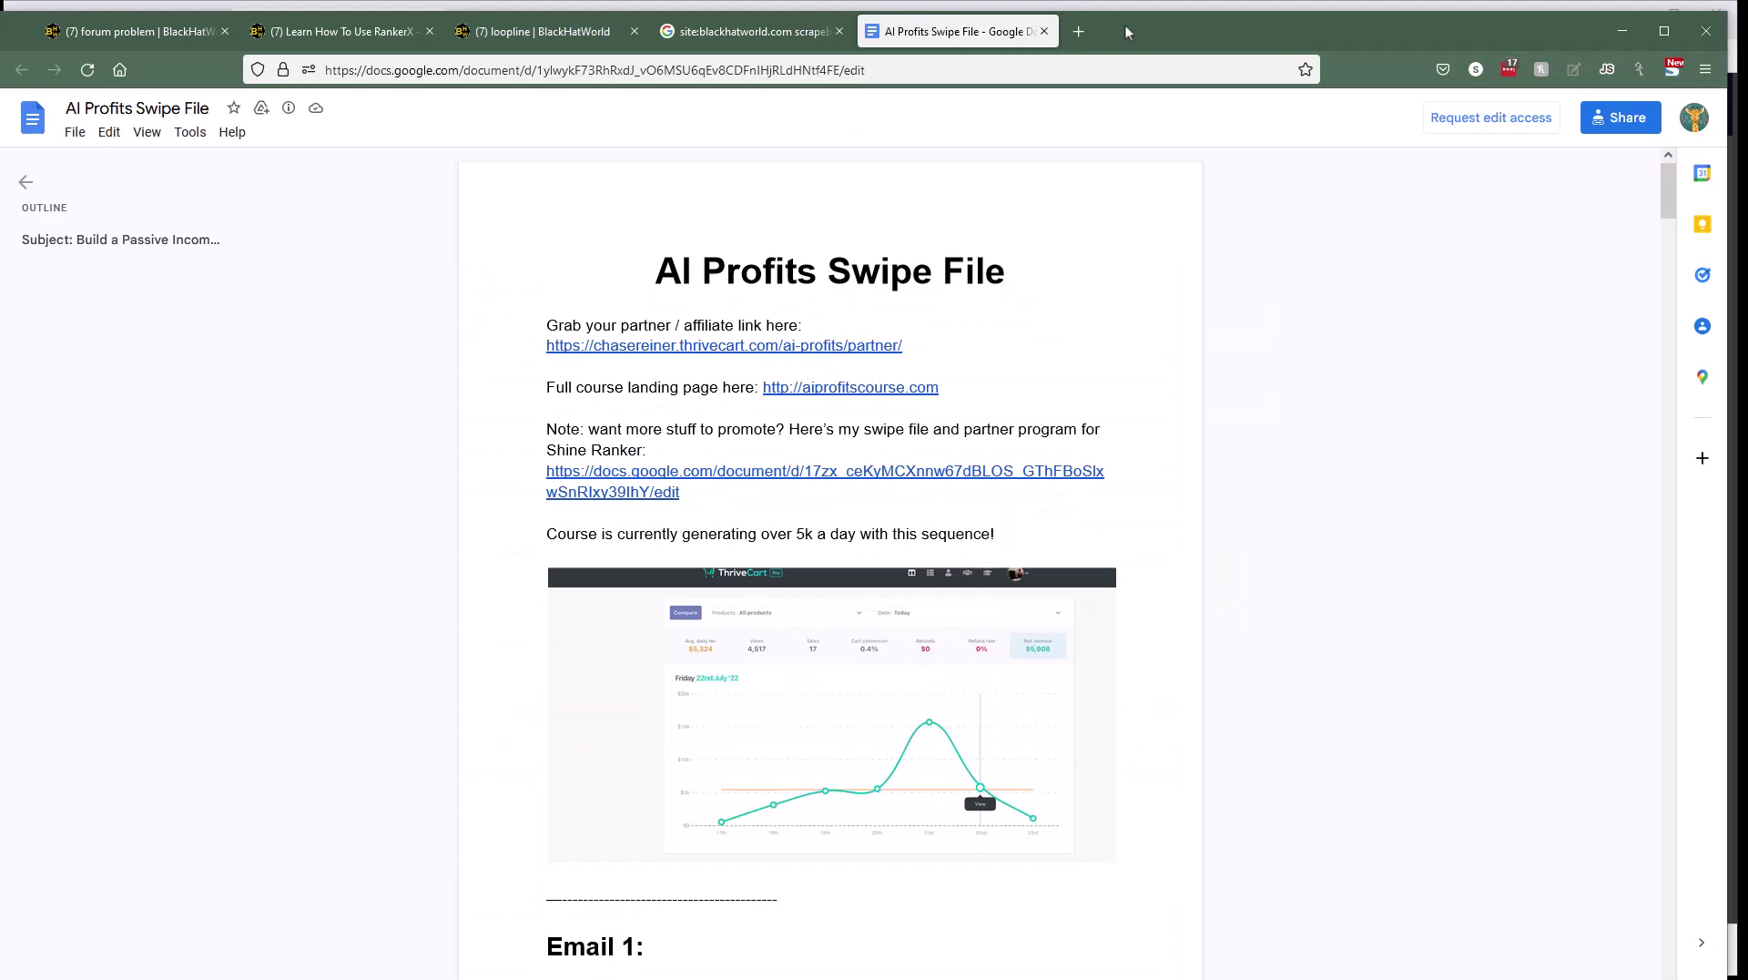
left_click_drag(1124, 31, 1581, 40)
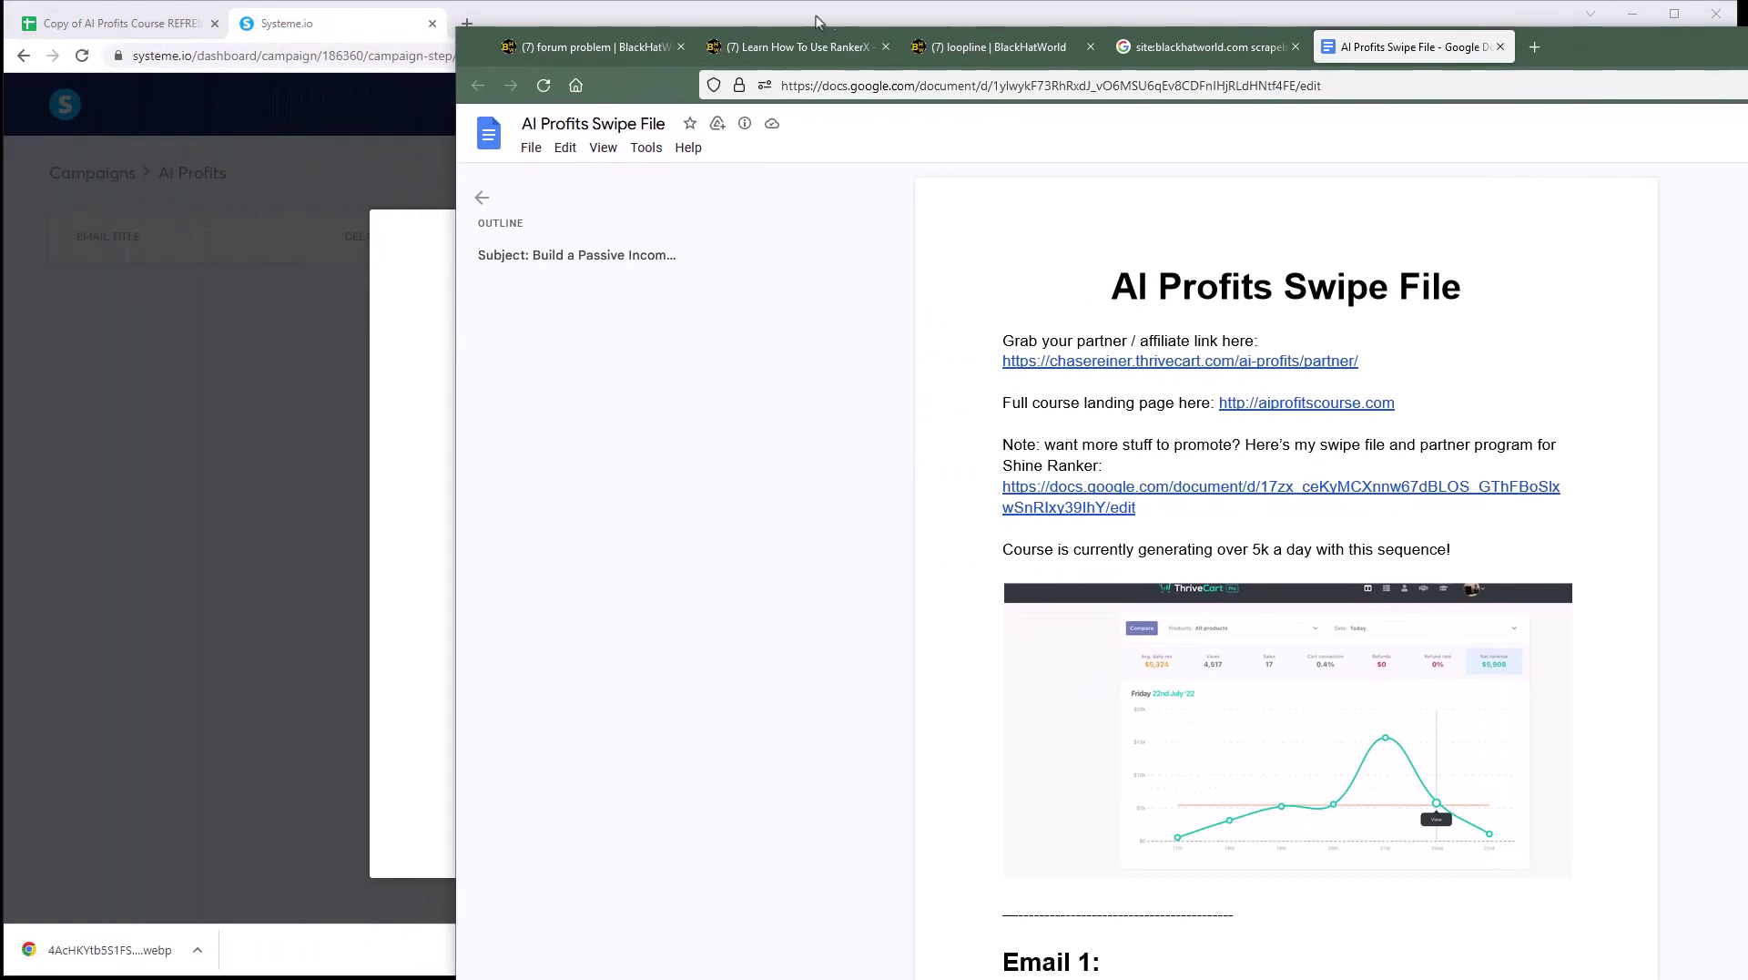
left_click_drag(816, 21, 744, 26)
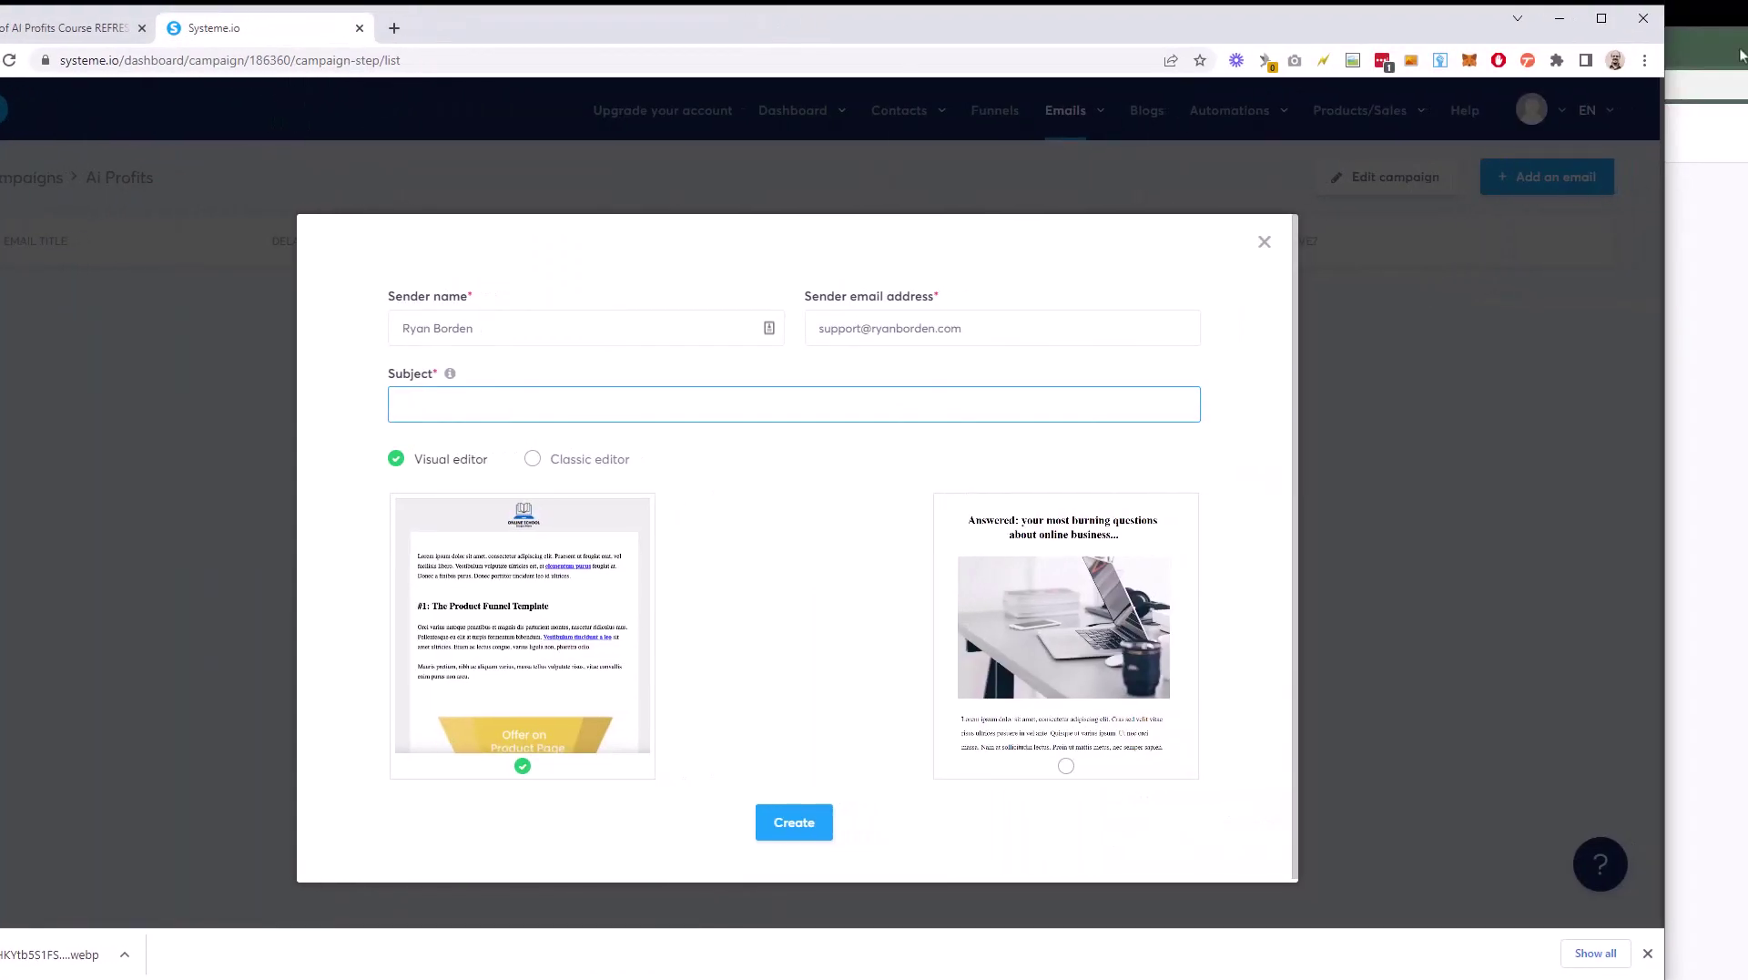
left_click(1701, 55)
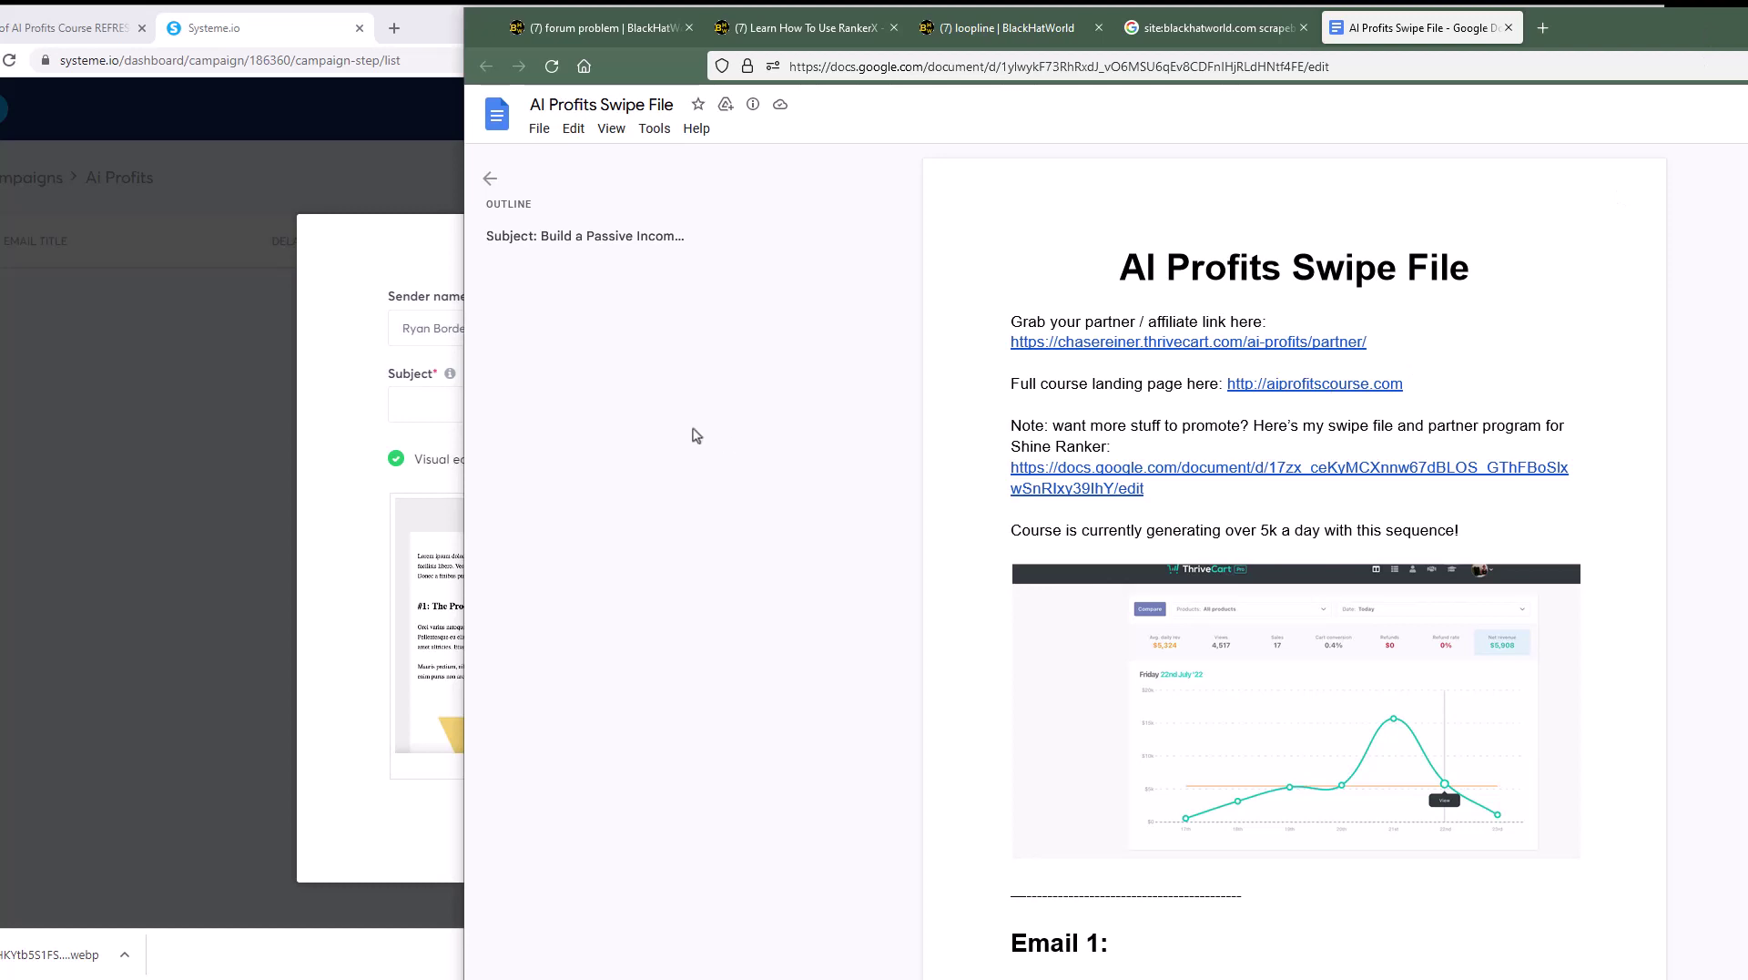
scroll(887, 468, "down", 8)
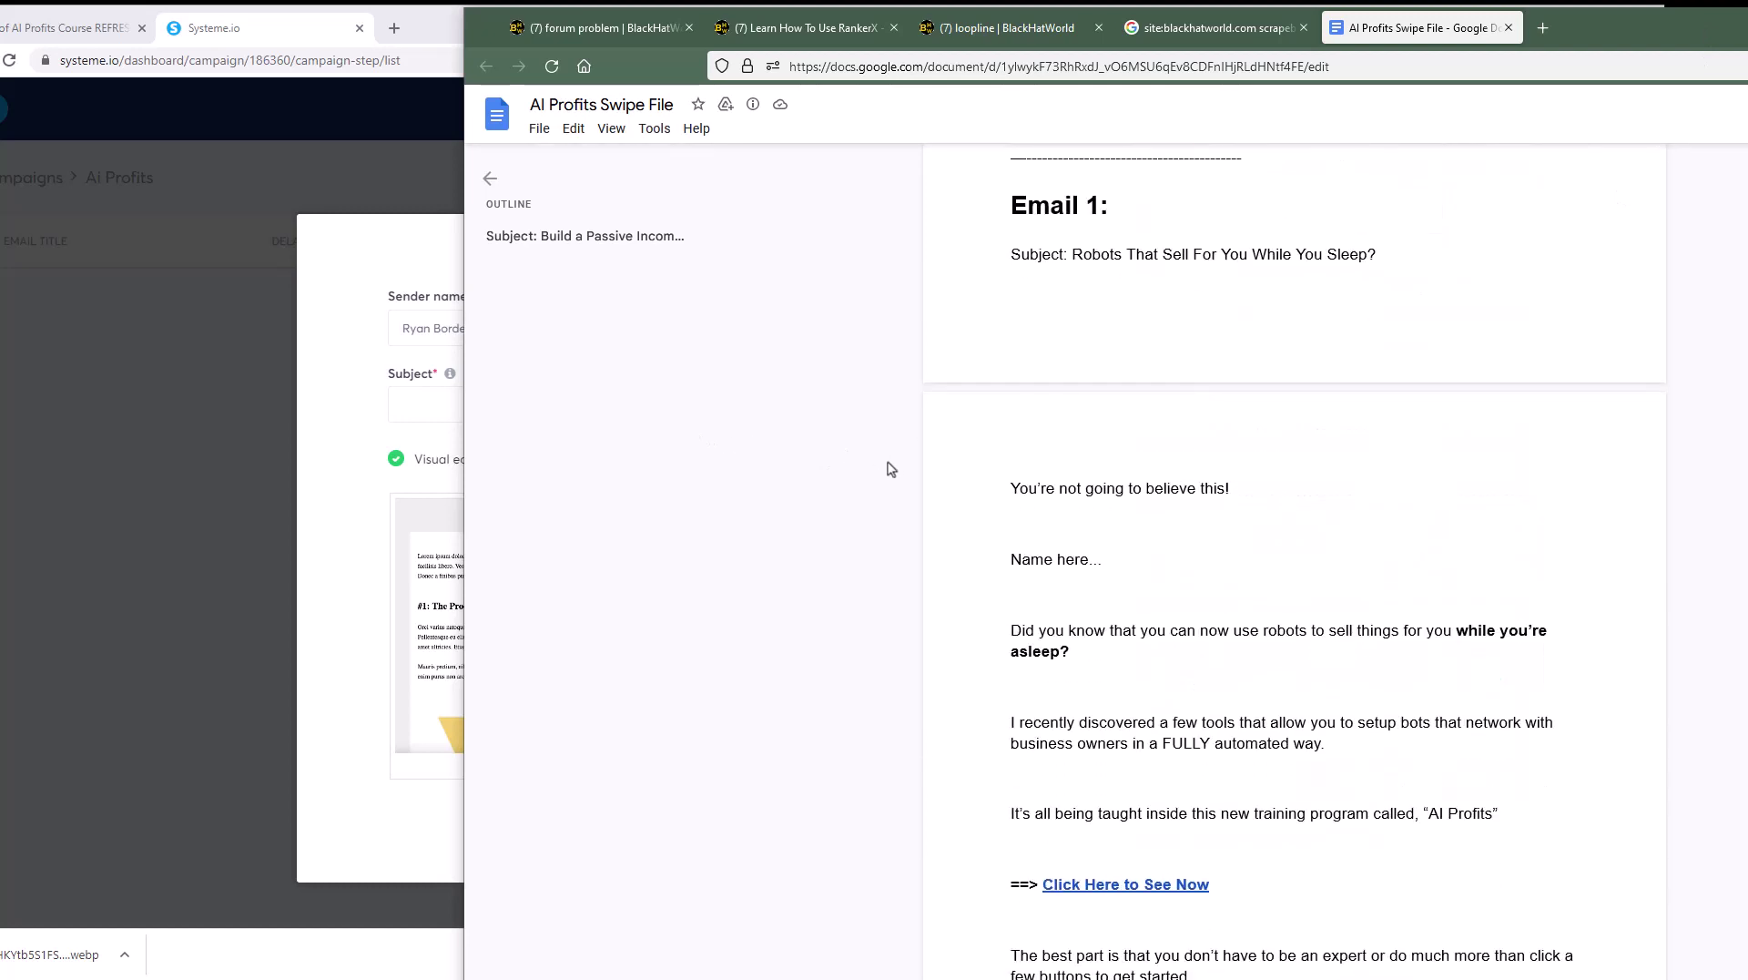
scroll(891, 469, "up", 2)
left_click_drag(1072, 418, 1385, 417)
key("ctrl+c")
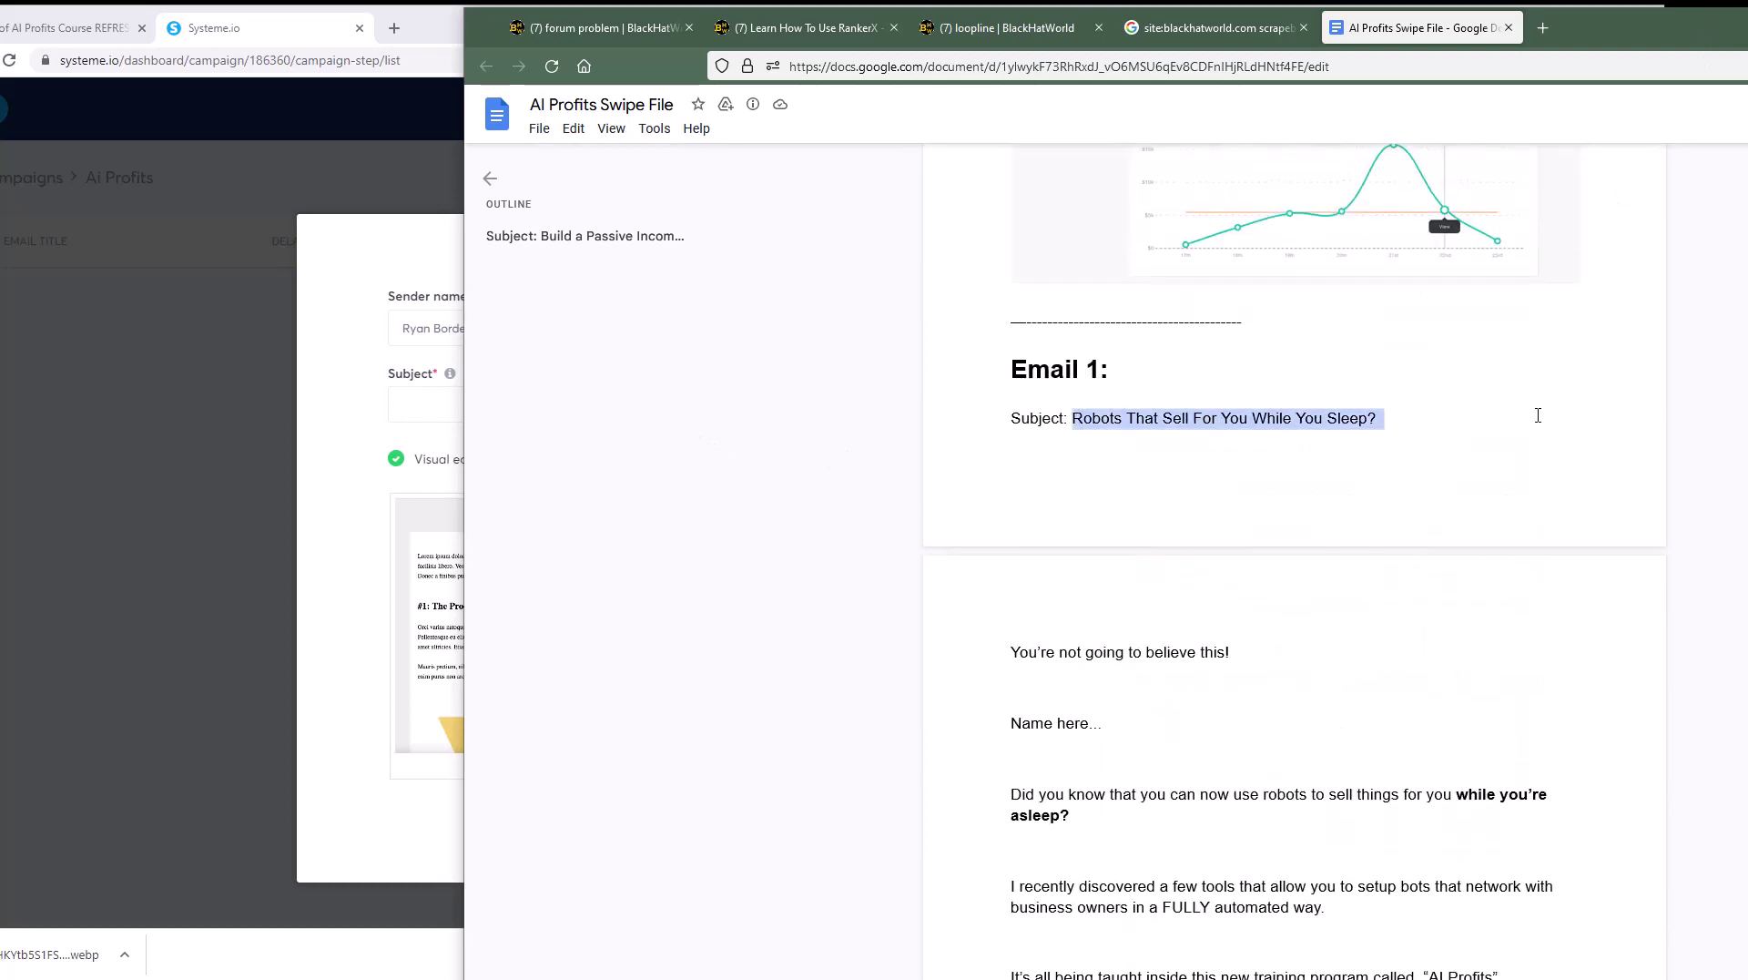
left_click(428, 404)
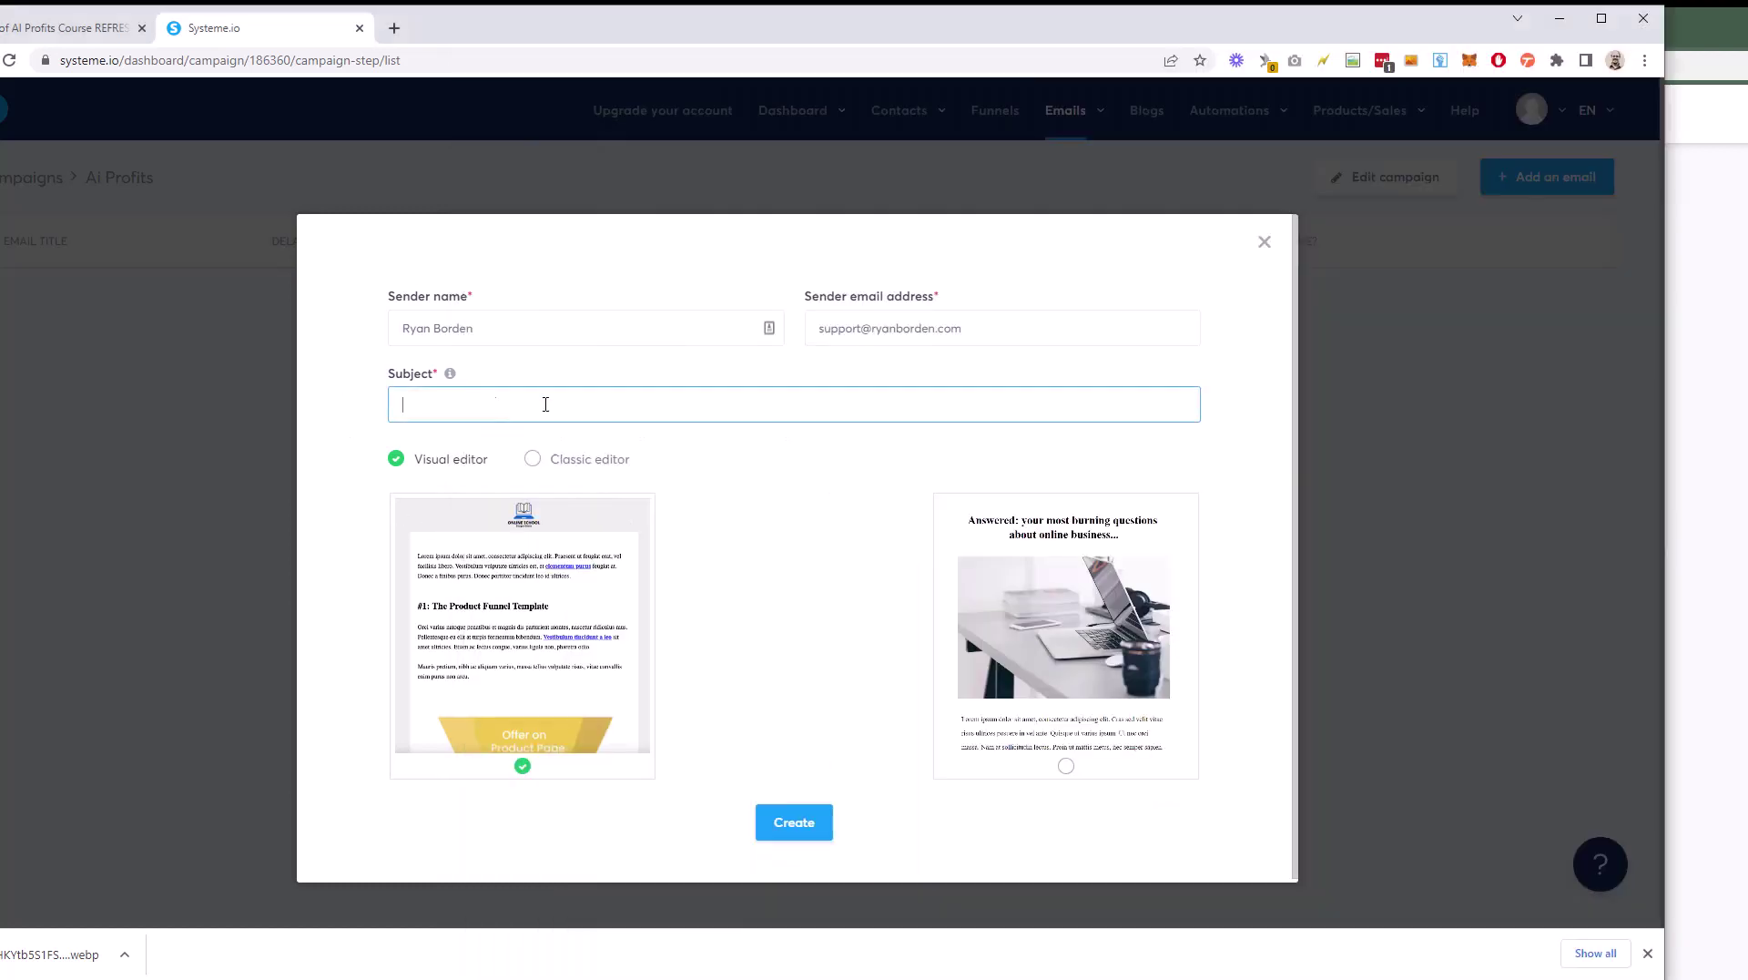
key("ctrl+v")
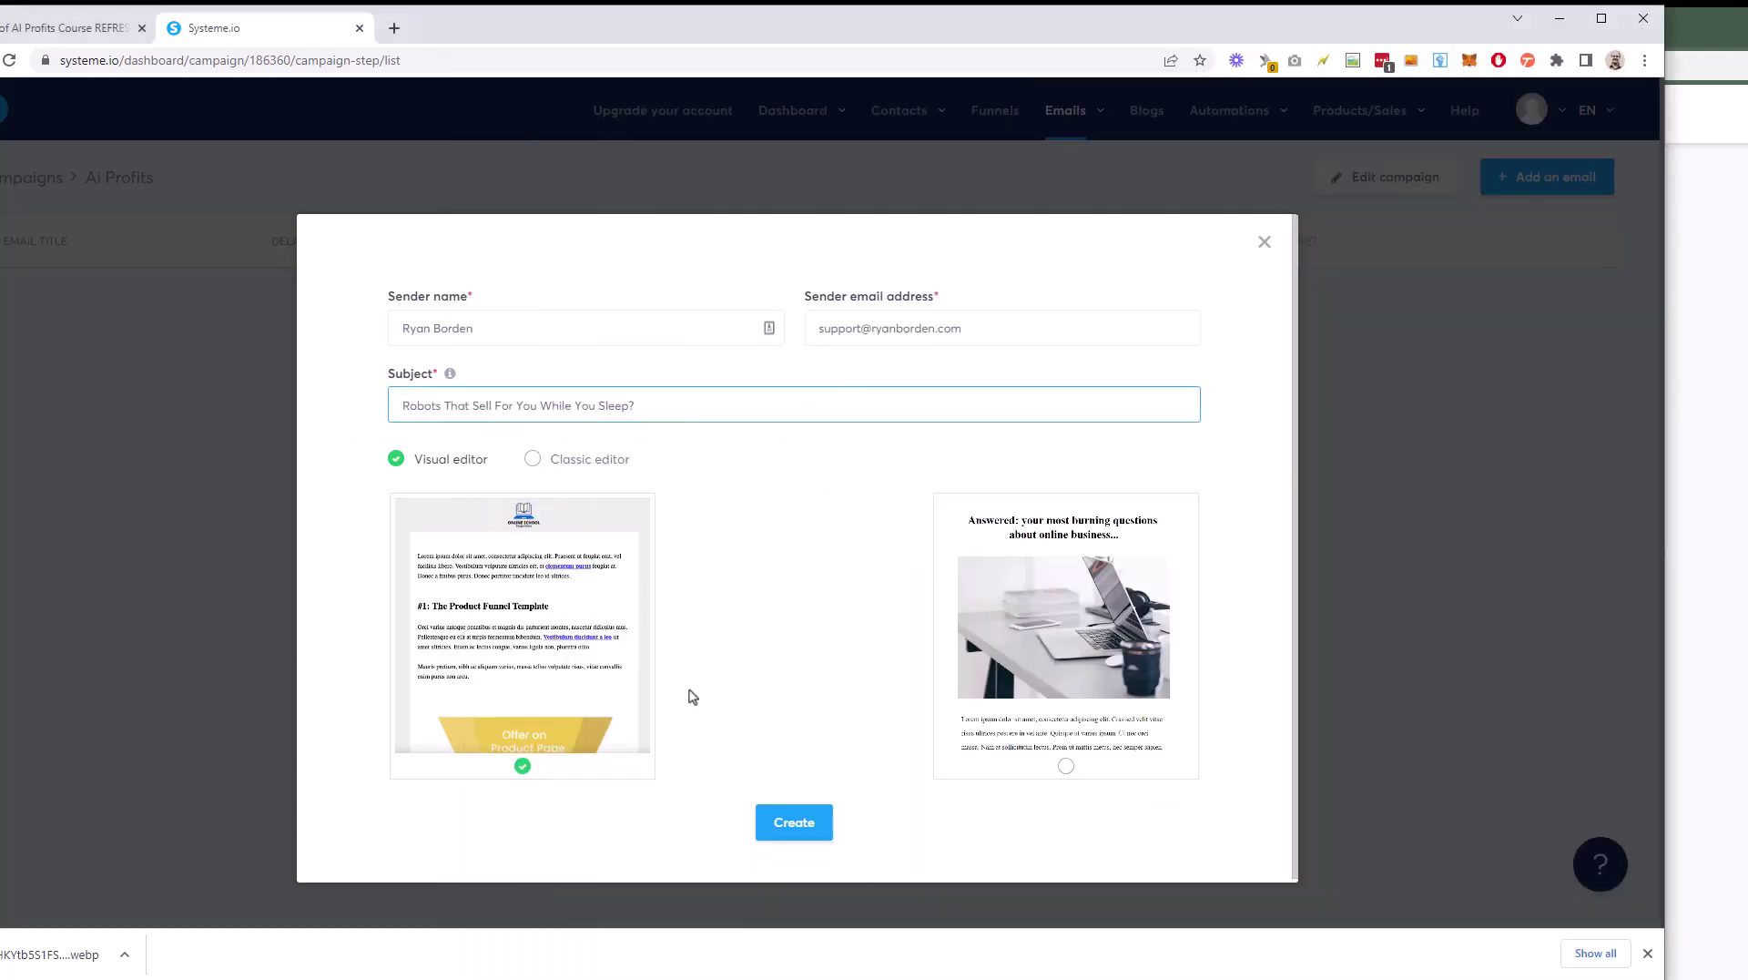
Step: Set the email to use the Classic editor
left_click(573, 459)
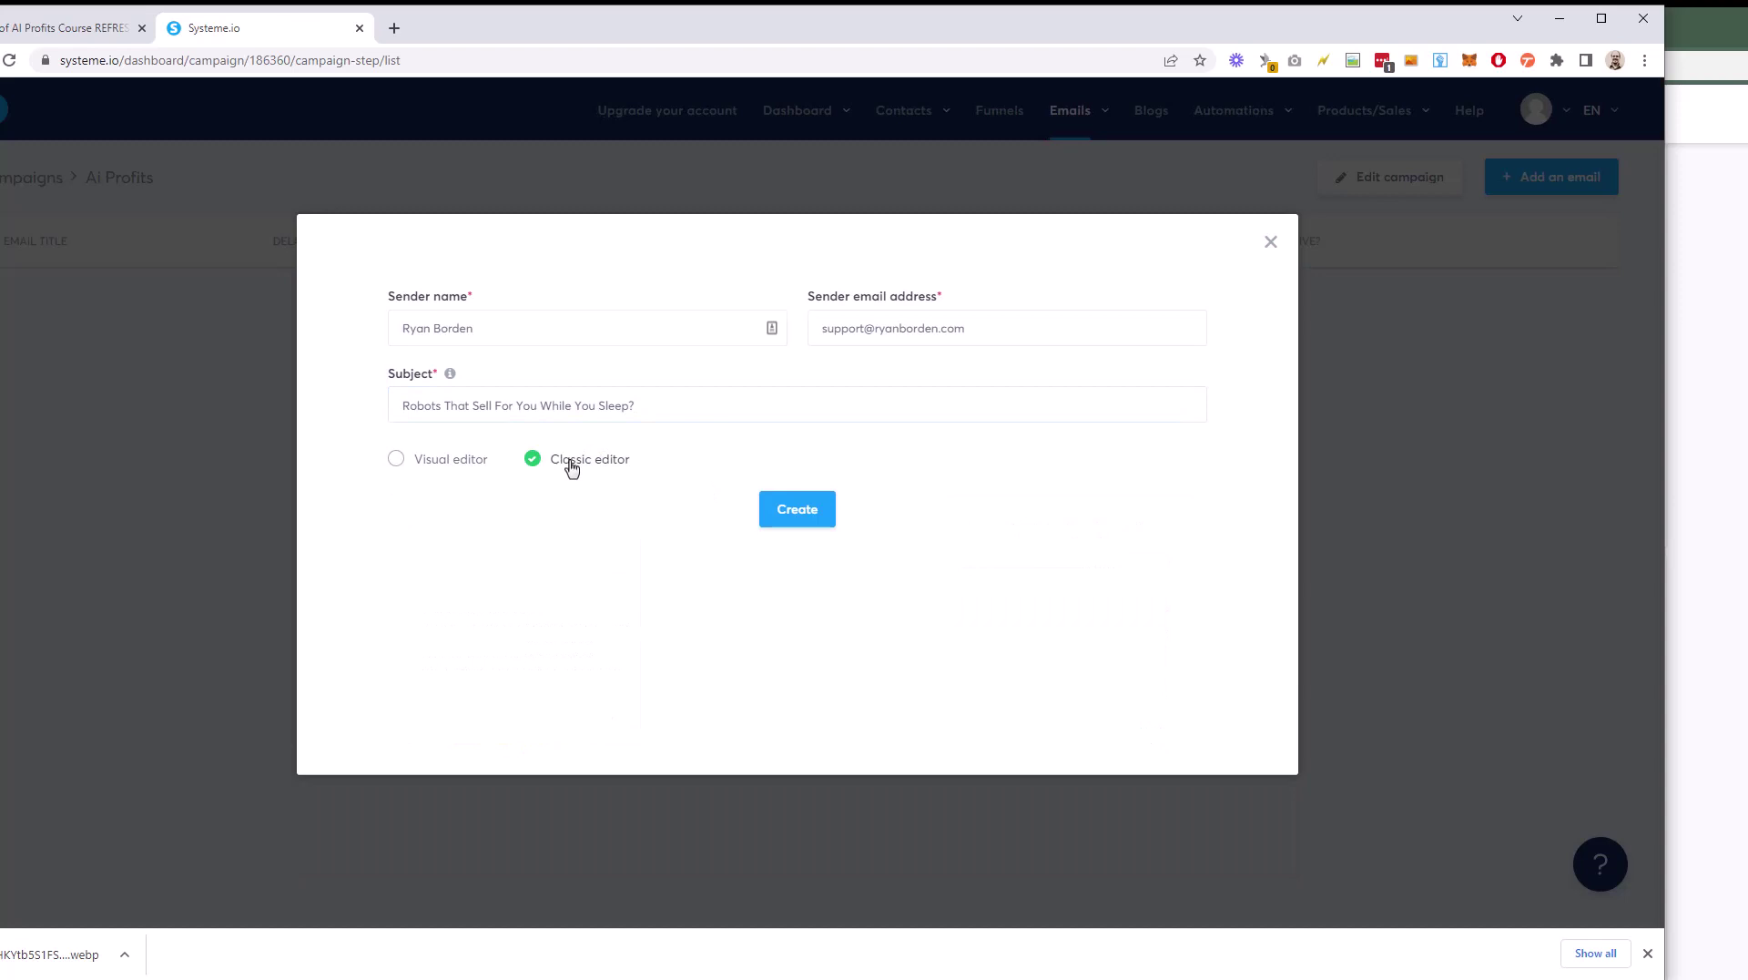
left_click(397, 459)
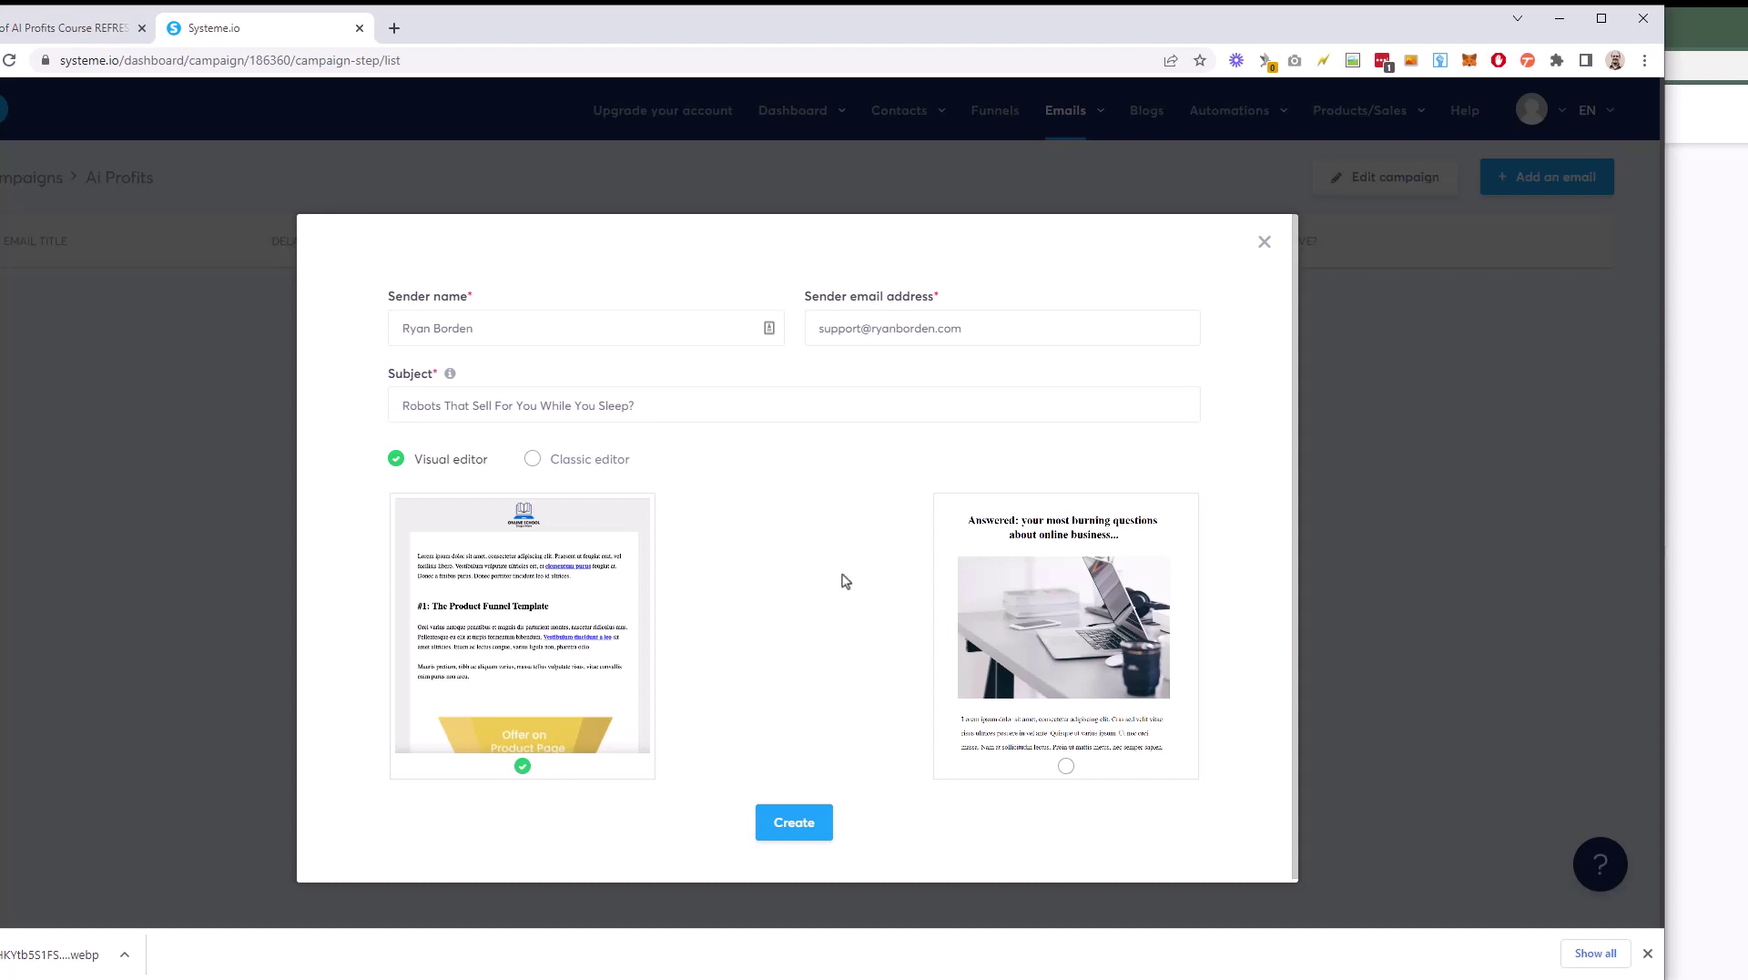
left_click(534, 460)
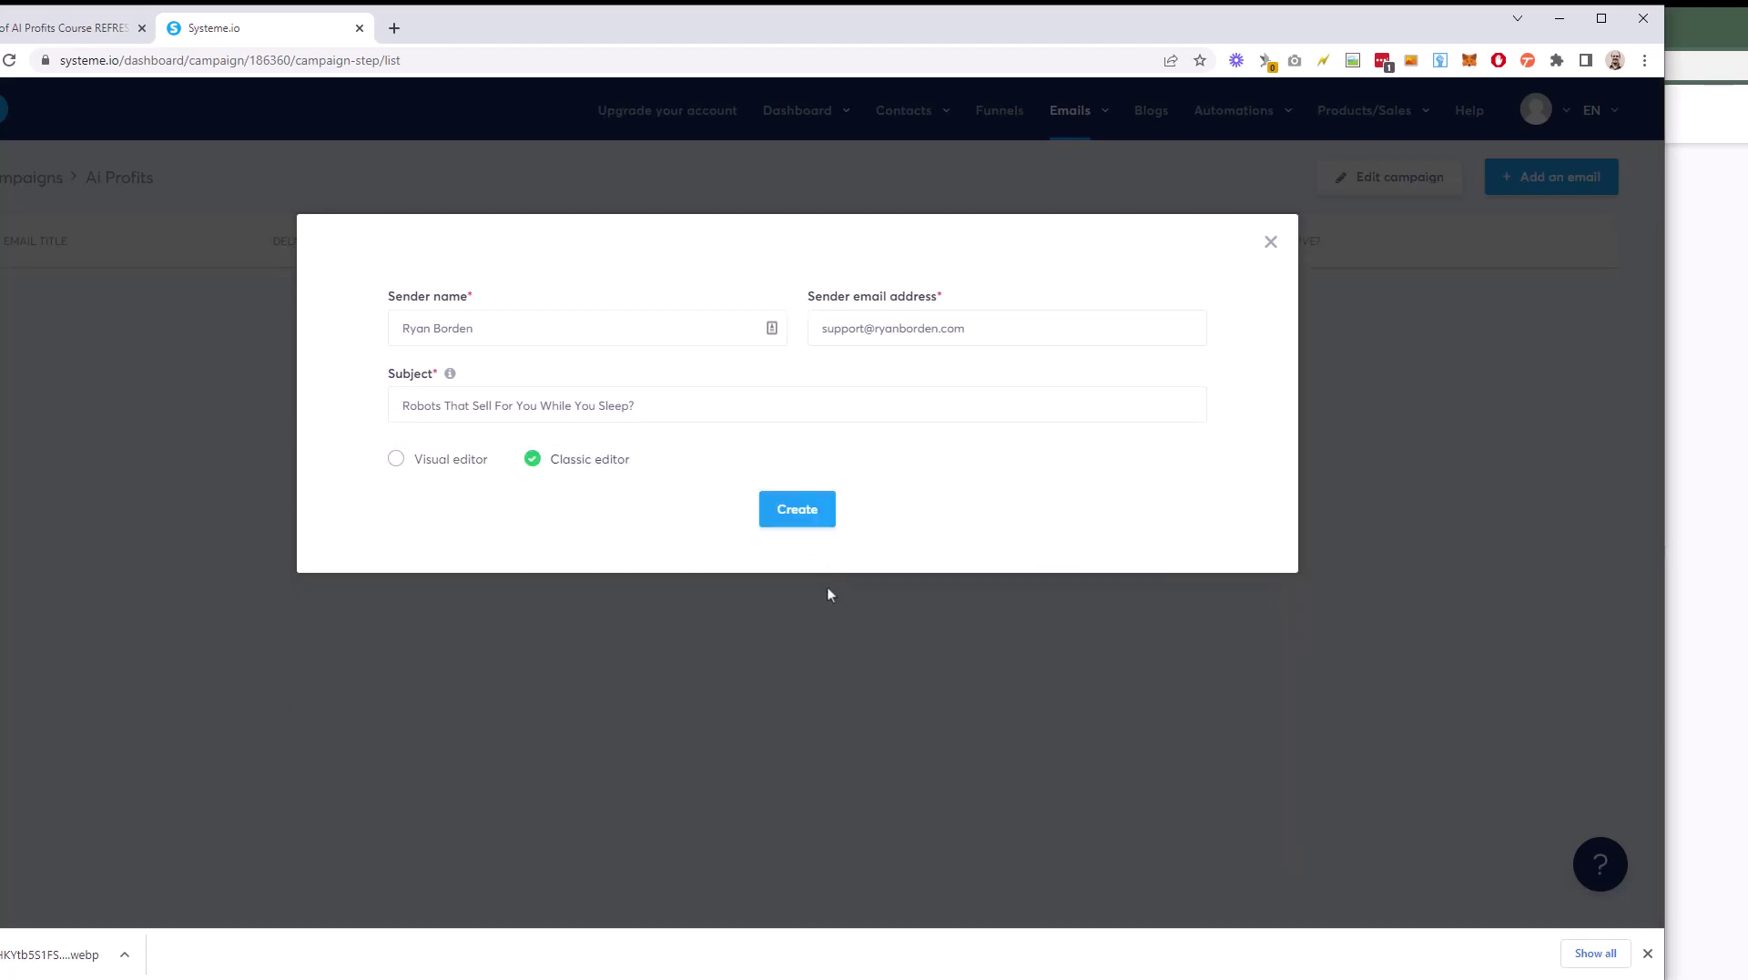
Step: Arrange the swipe file and Systeme.io windows and place the cursor in the email body
key("alt+Tab")
scroll(1234, 569, "down", 10)
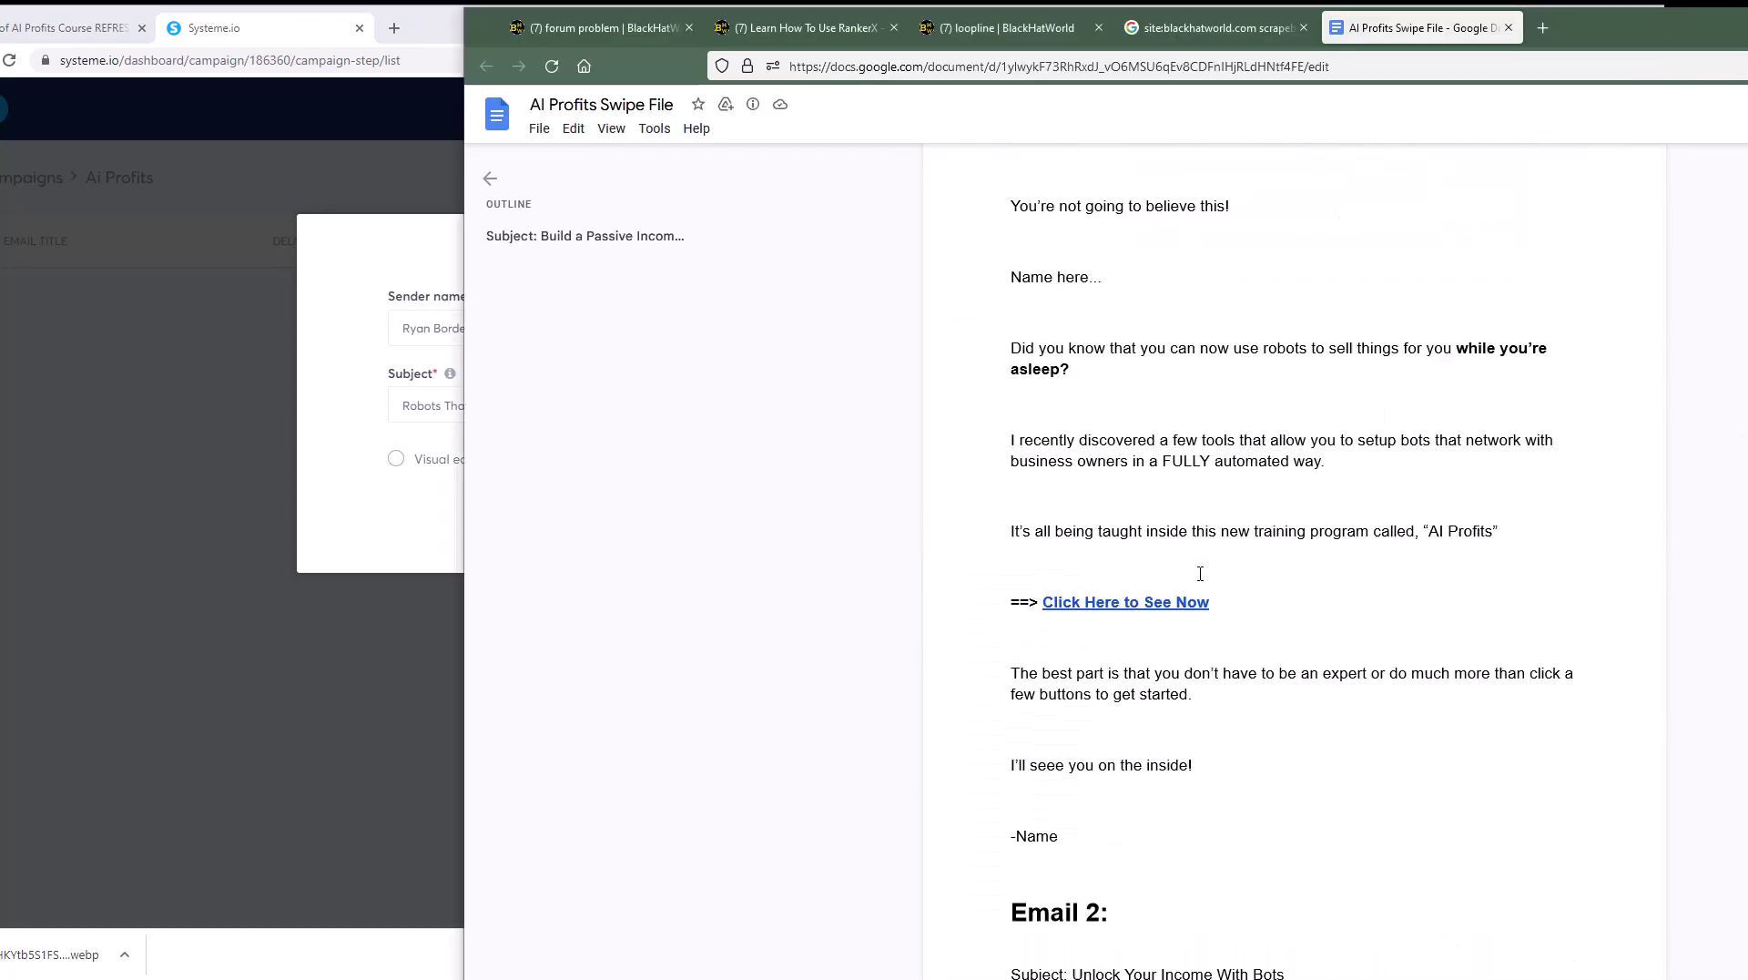
scroll(1197, 583, "up", 7)
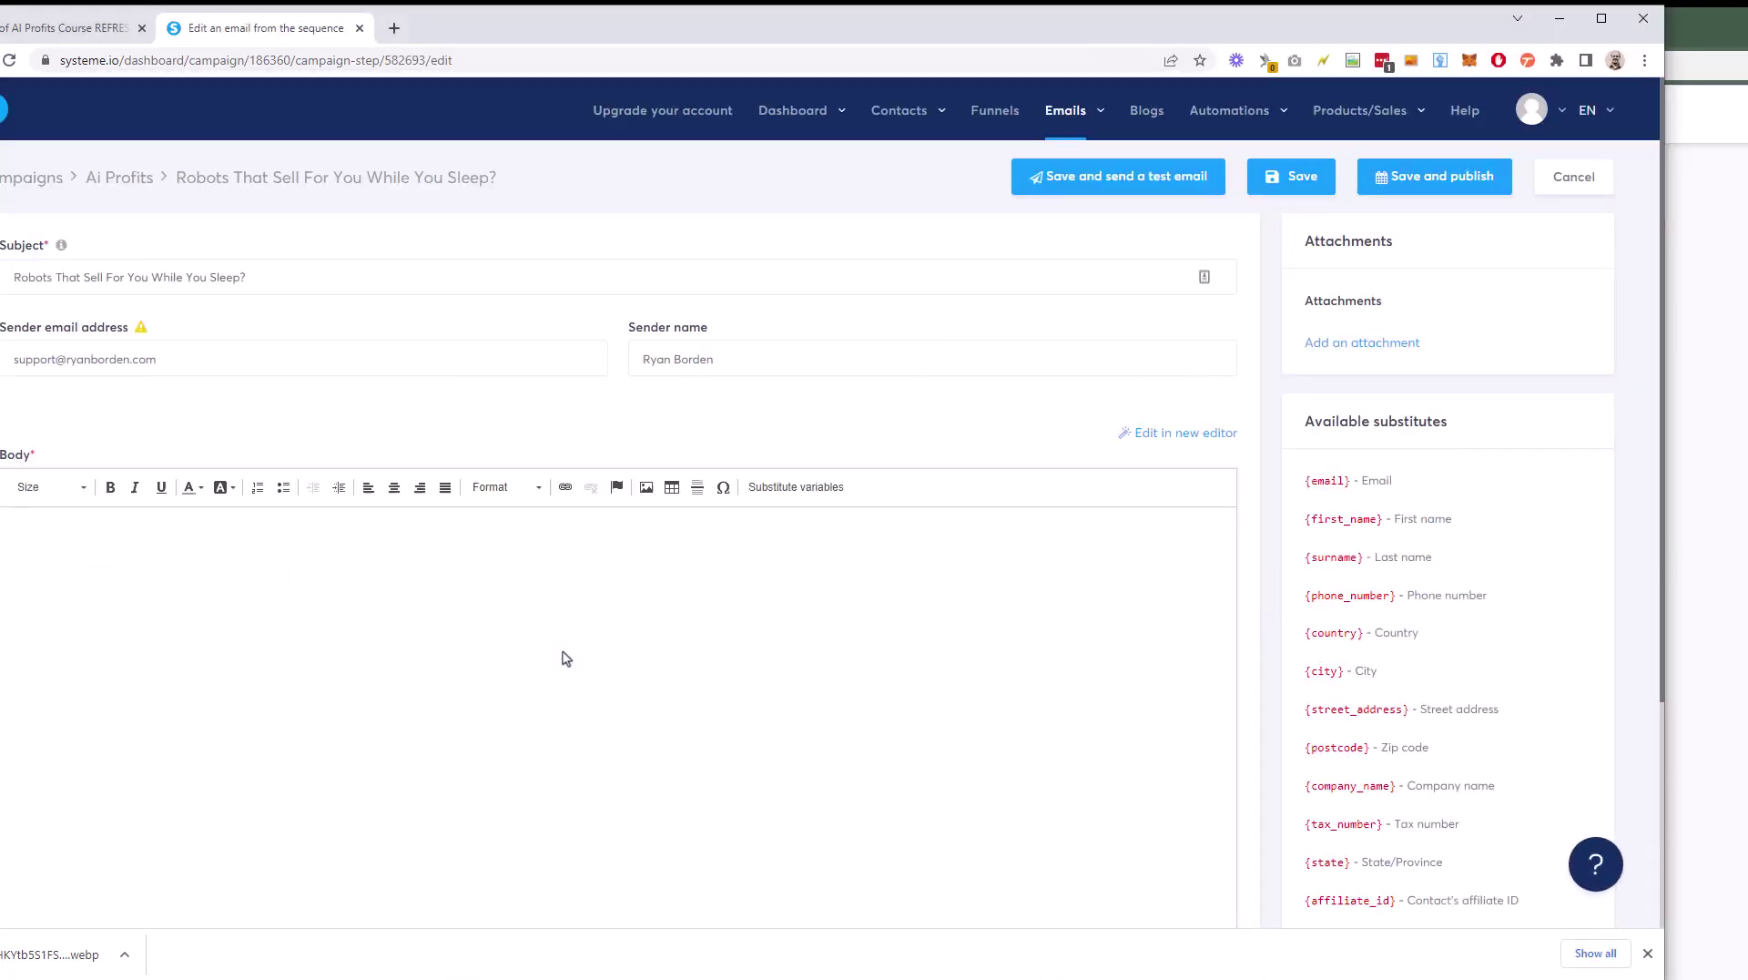
left_click_drag(479, 44, 521, 43)
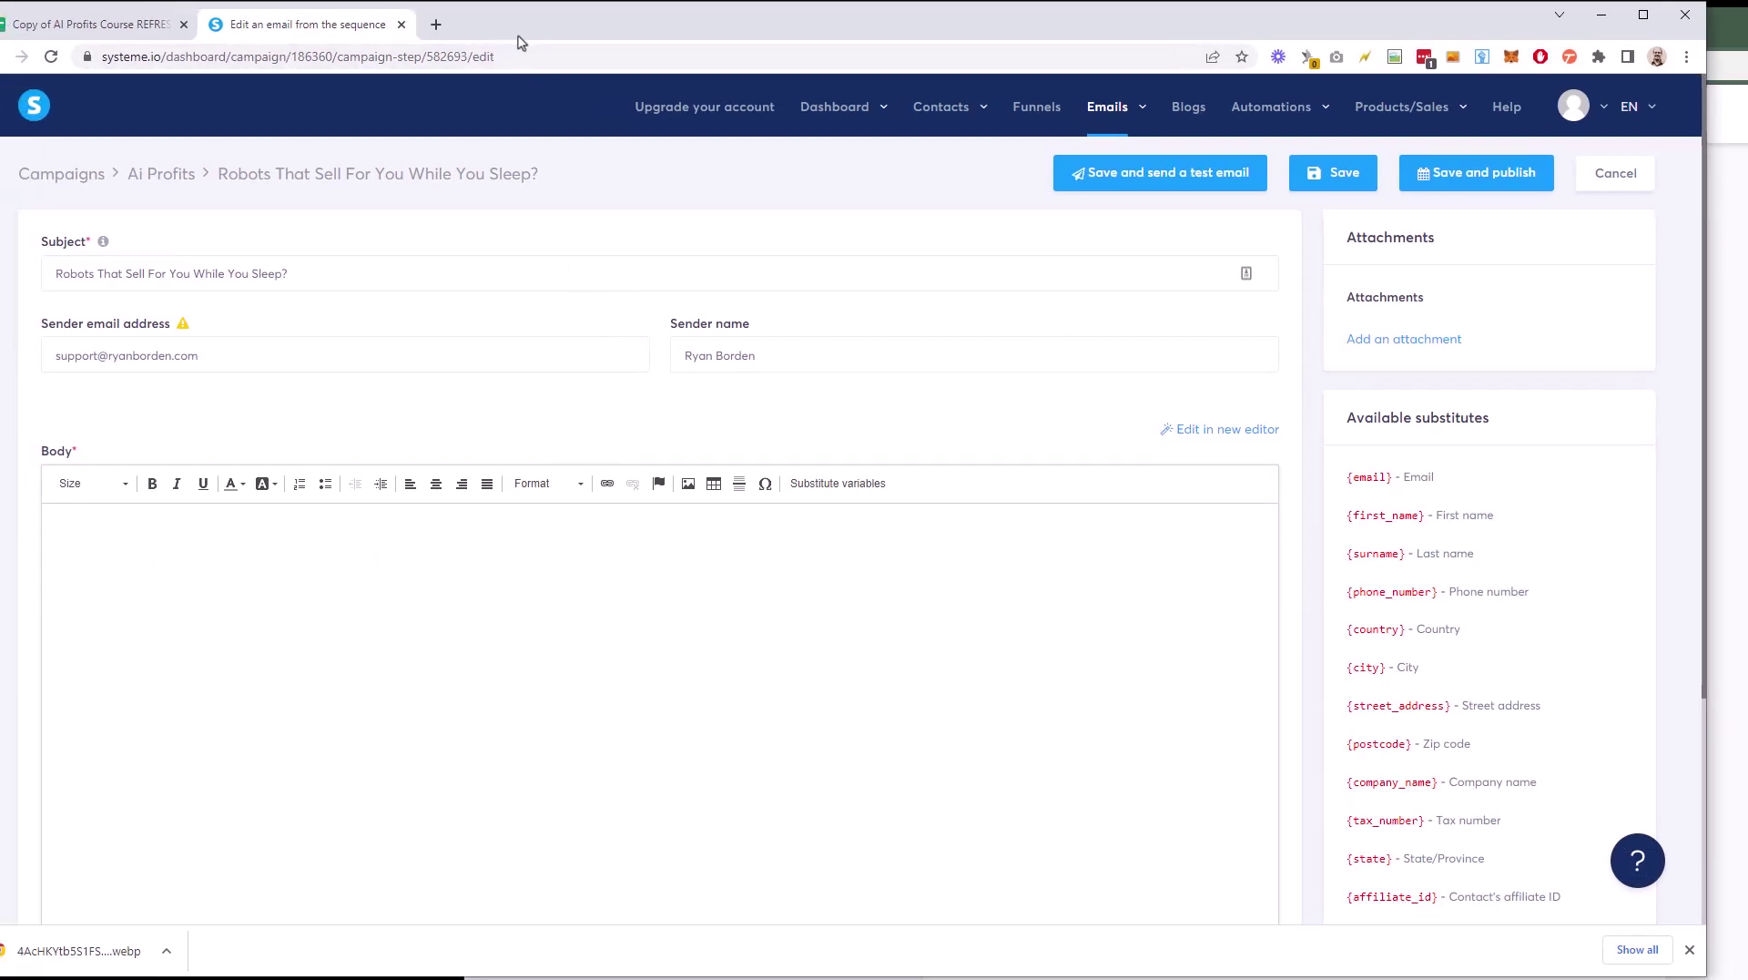
left_click(340, 547)
scroll(340, 547, "down", 2)
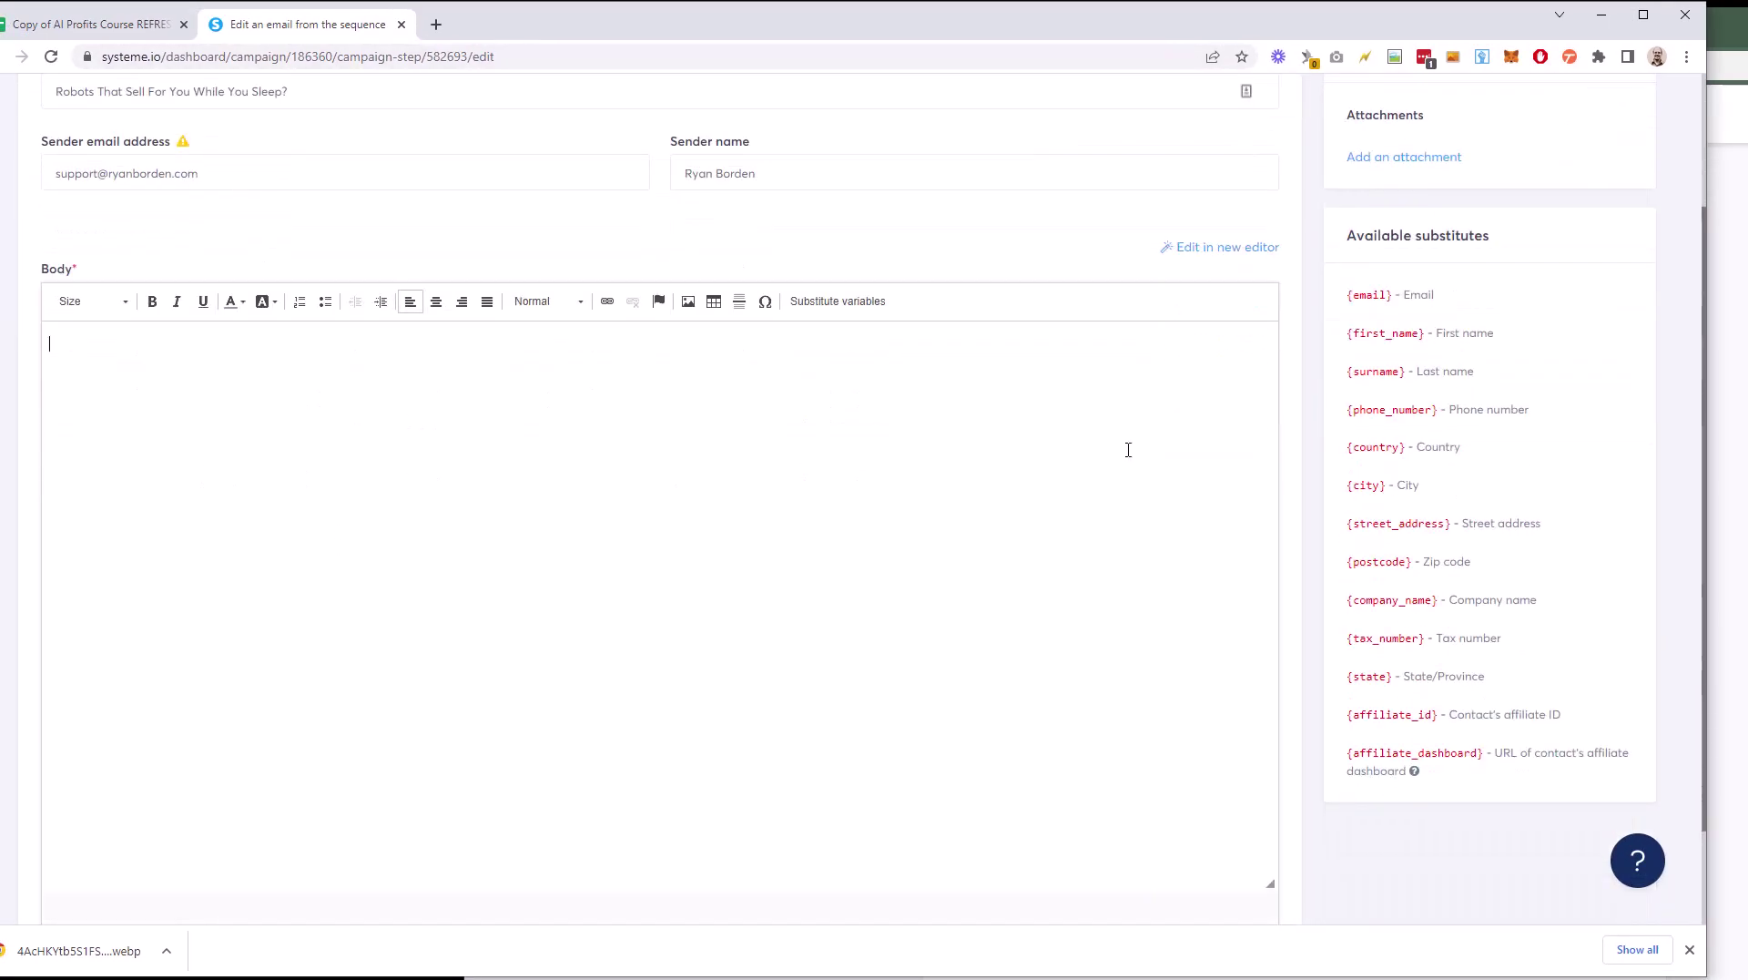
Step: Paste the swipe file's email text into the body and put the sender's first name in the greeting
key("alt+Tab")
scroll(1022, 324, "up", 5)
scroll(1022, 325, "down", 5)
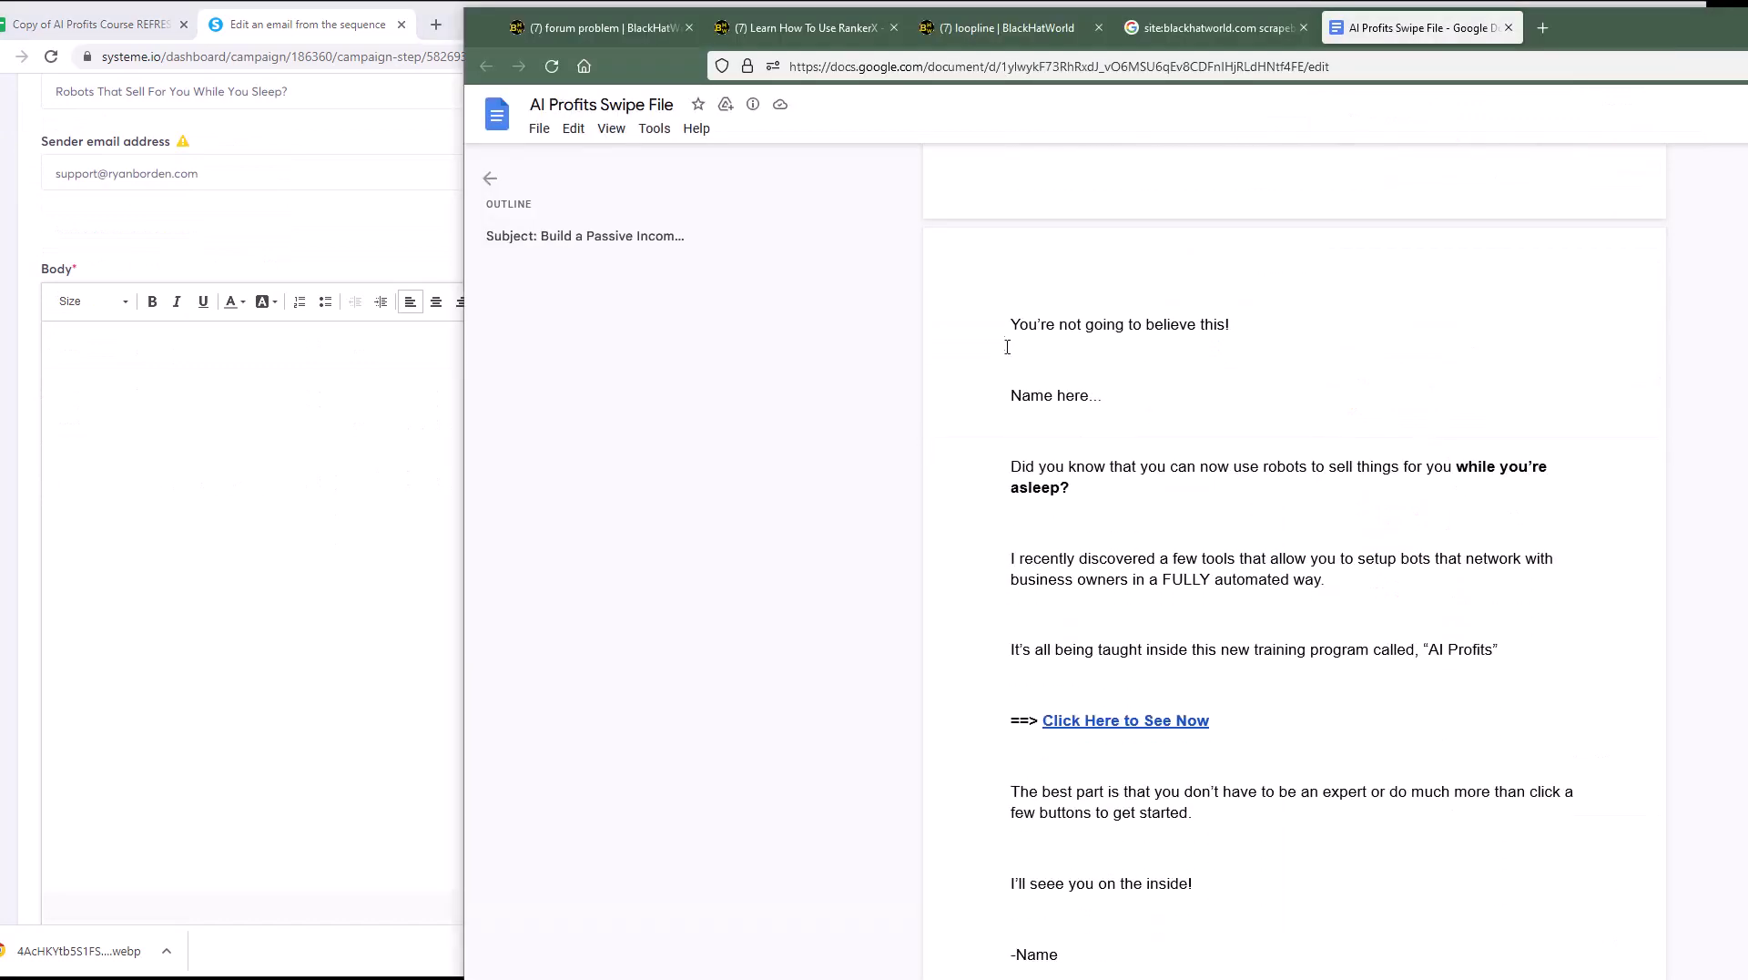
scroll(1007, 351, "up", 1)
left_click_drag(1007, 337, 1144, 542)
scroll(1128, 358, "down", 5)
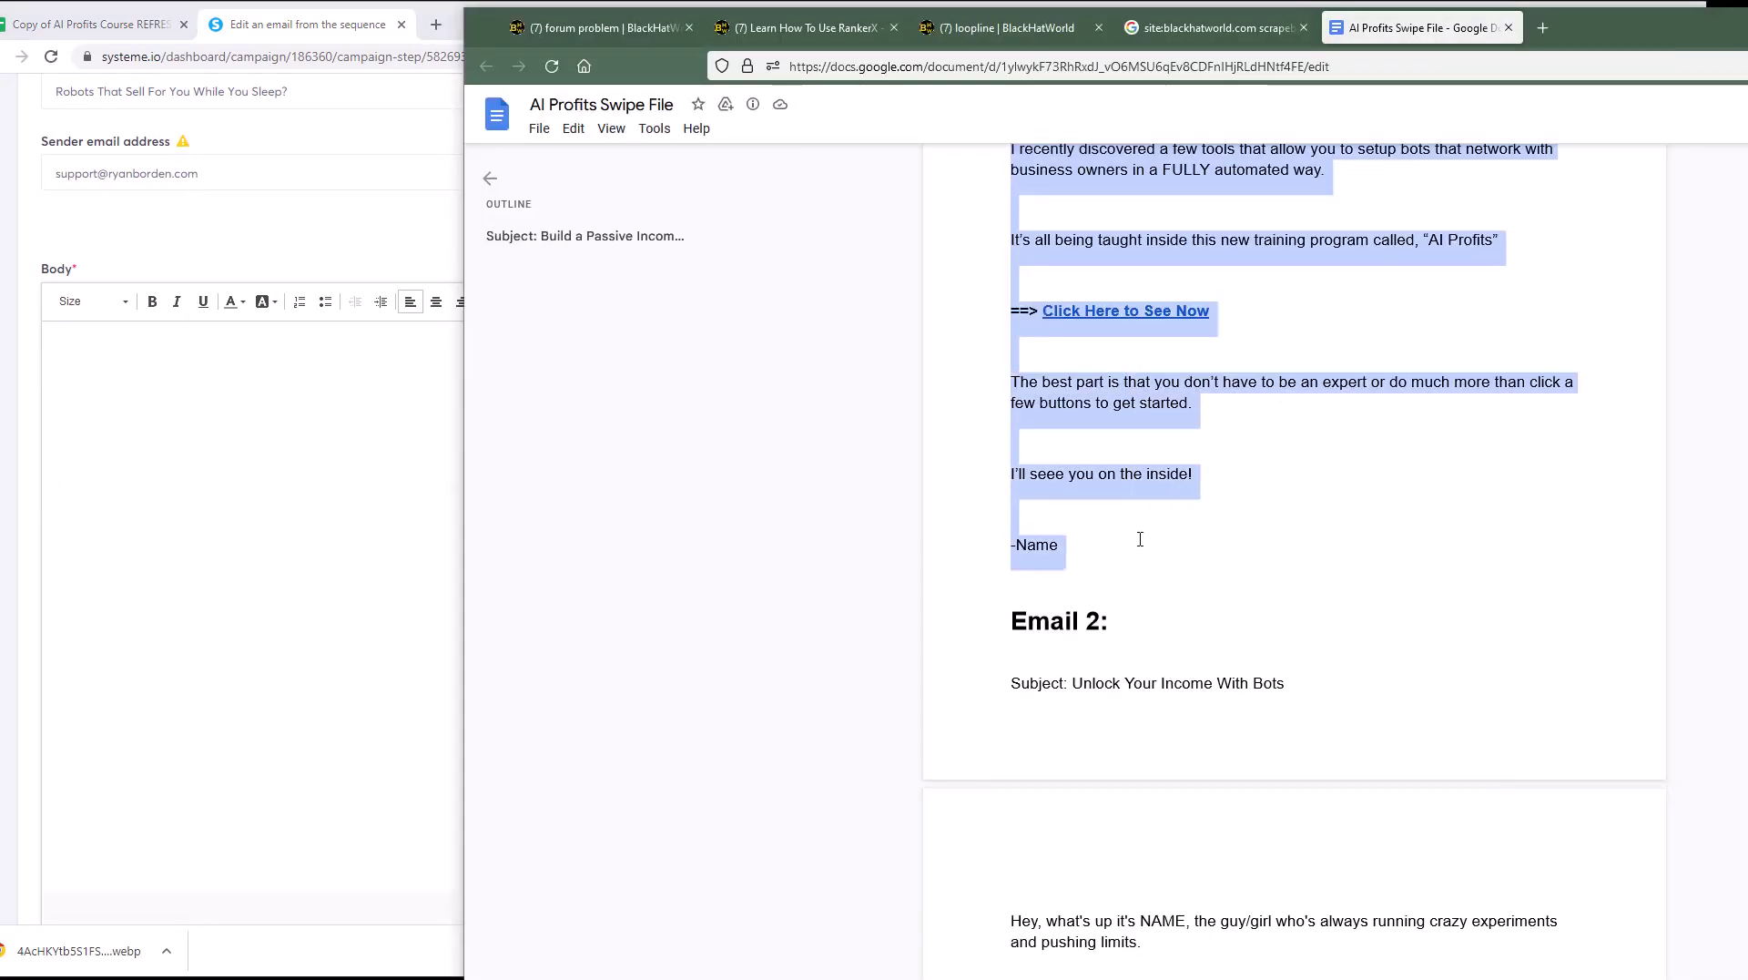
right_click(1135, 489)
left_click(1159, 507)
left_click(179, 410)
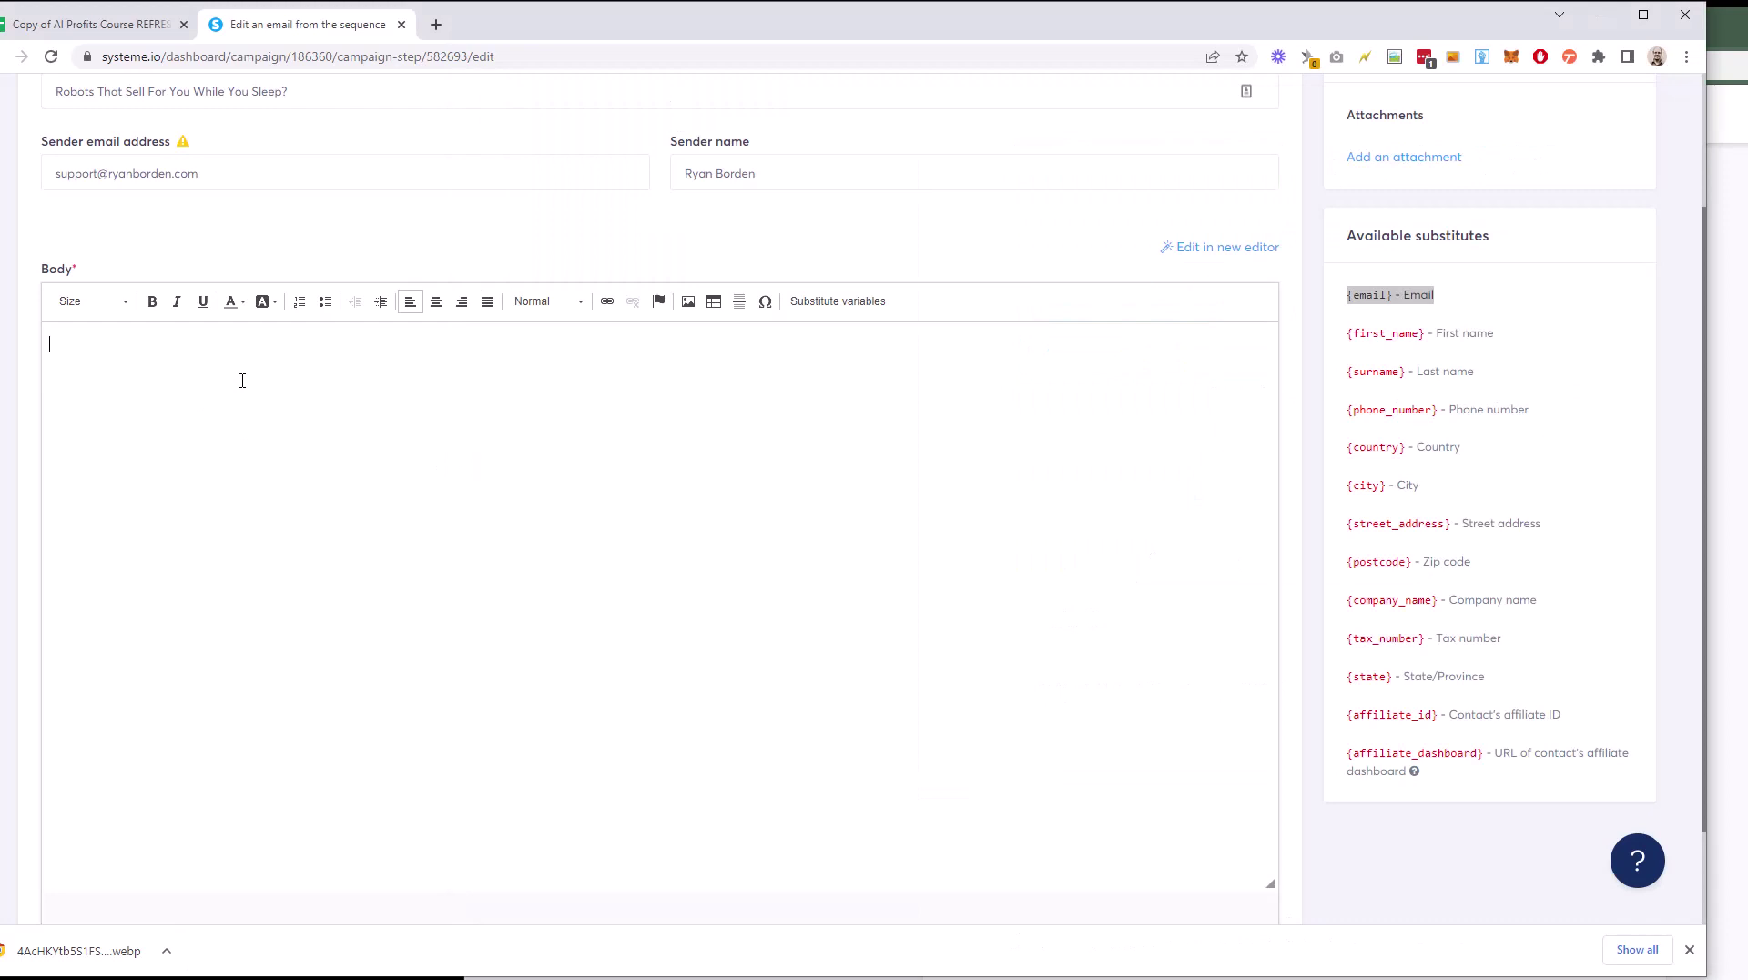
key("ctrl+v")
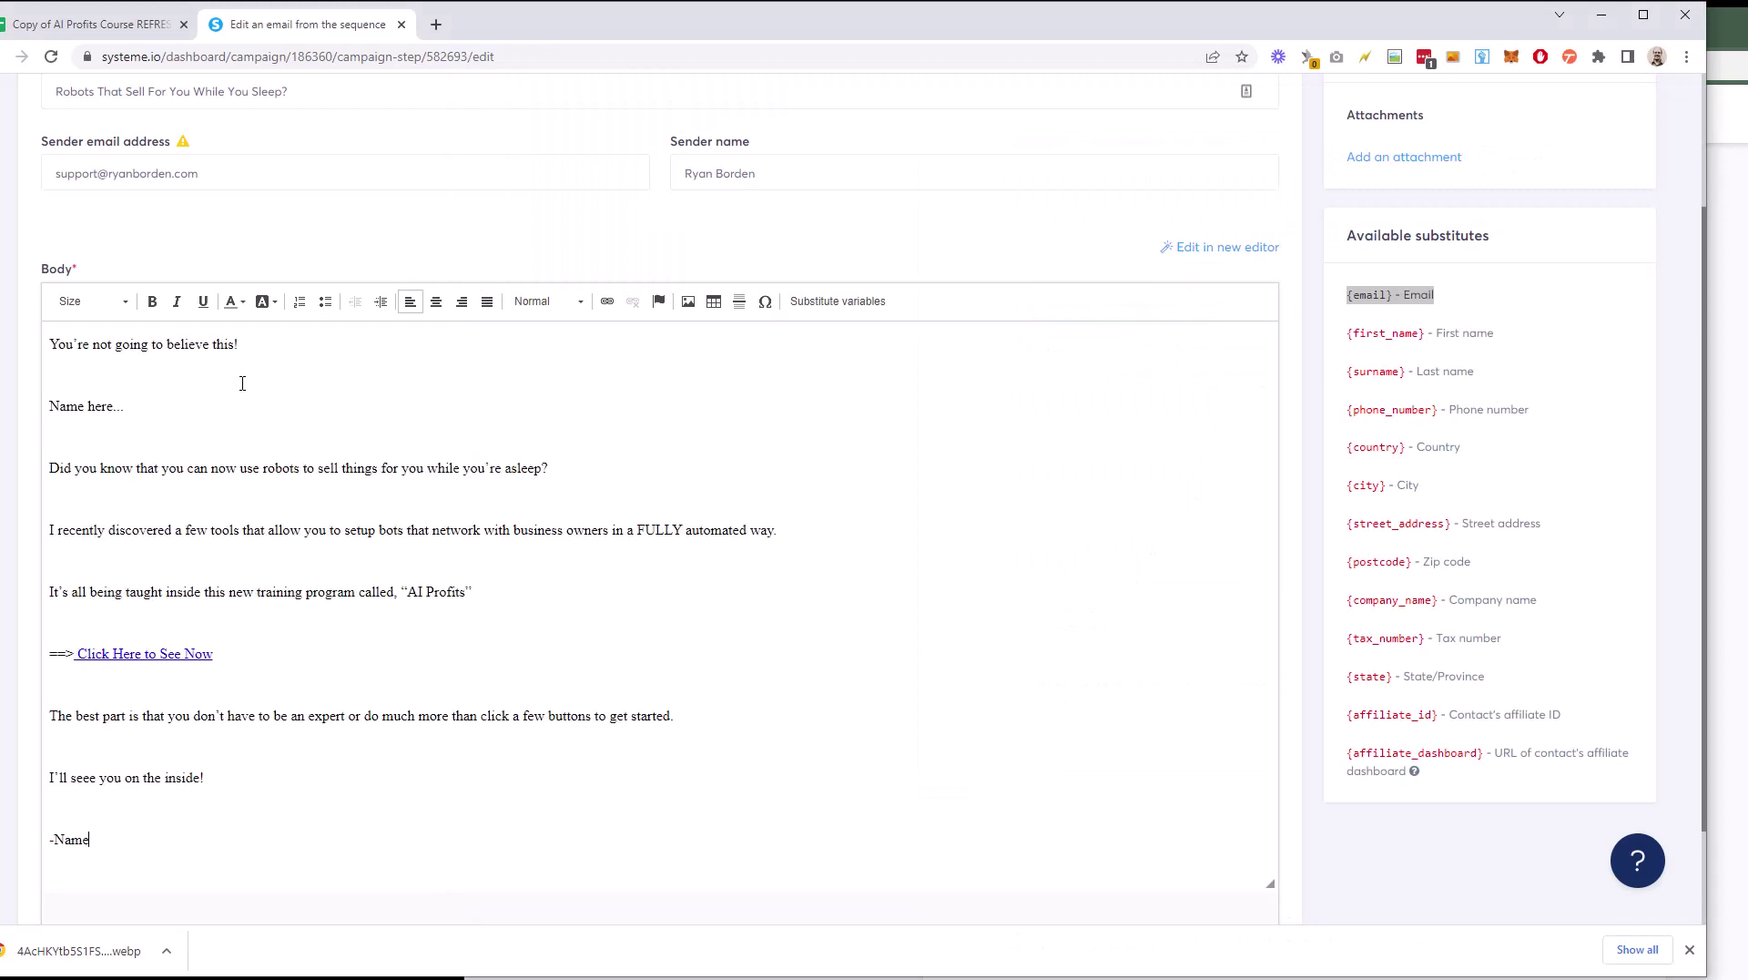
double_click(84, 408)
type("Ryan")
Step: Opt in on aiprofitscourse.com using the autofilled support email address
left_click(436, 24)
type("a")
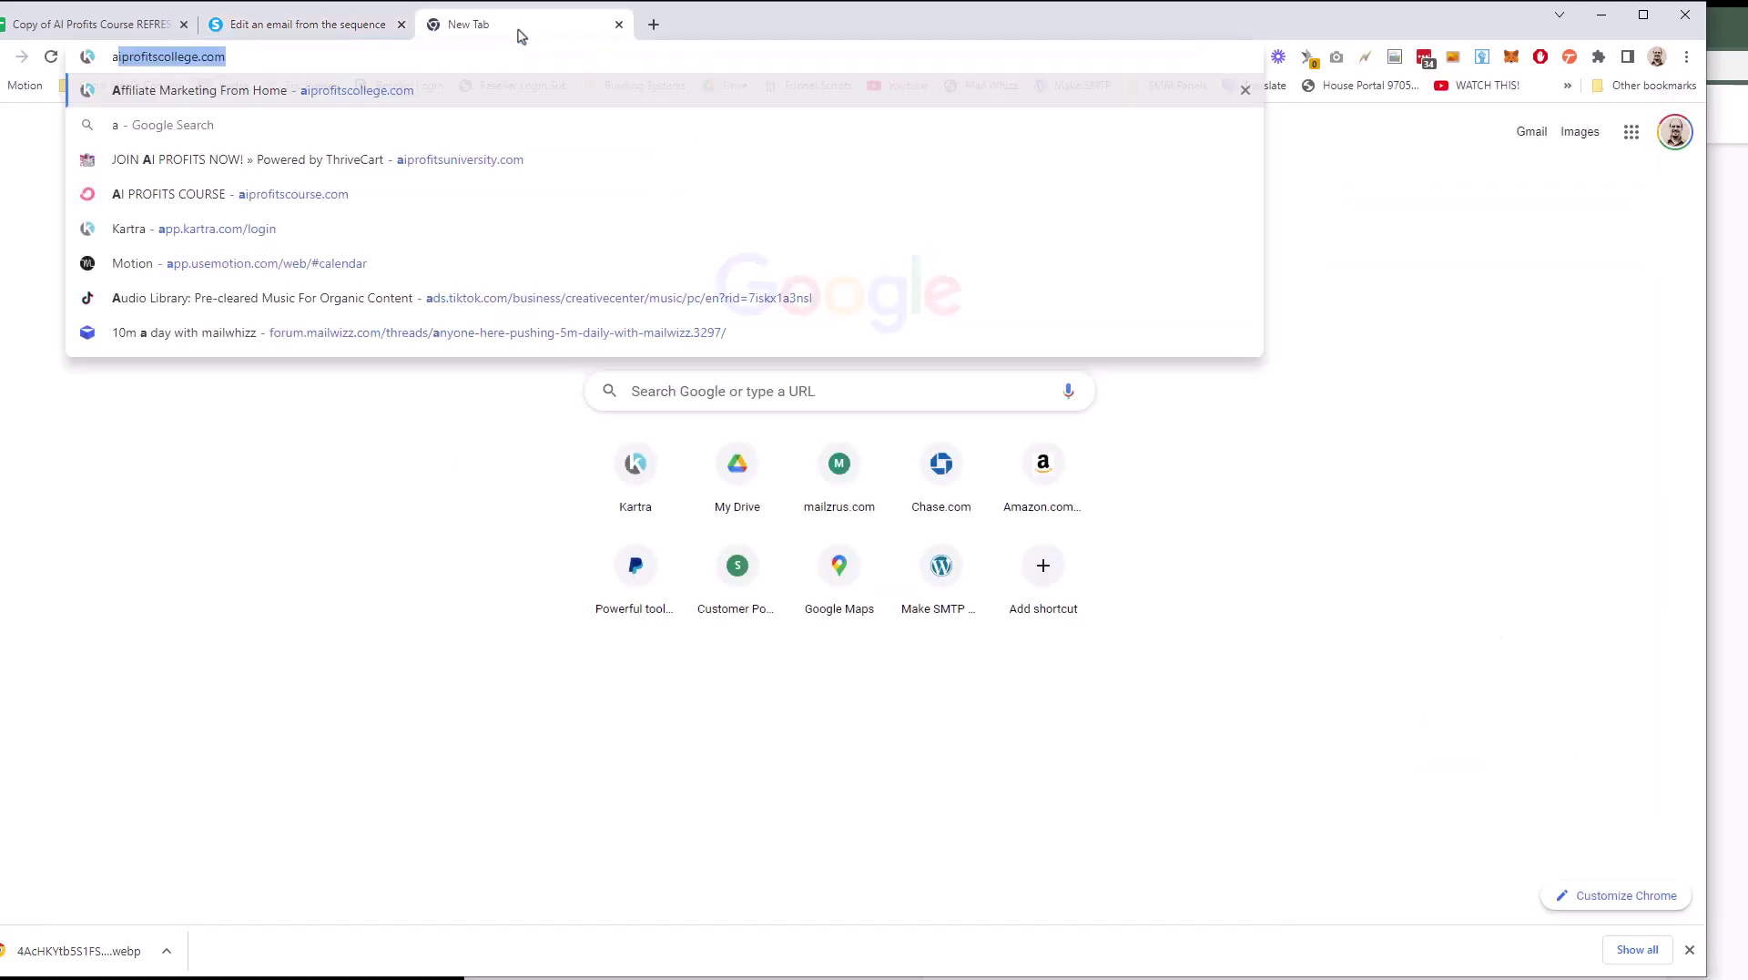
type("iprofitscourse.c")
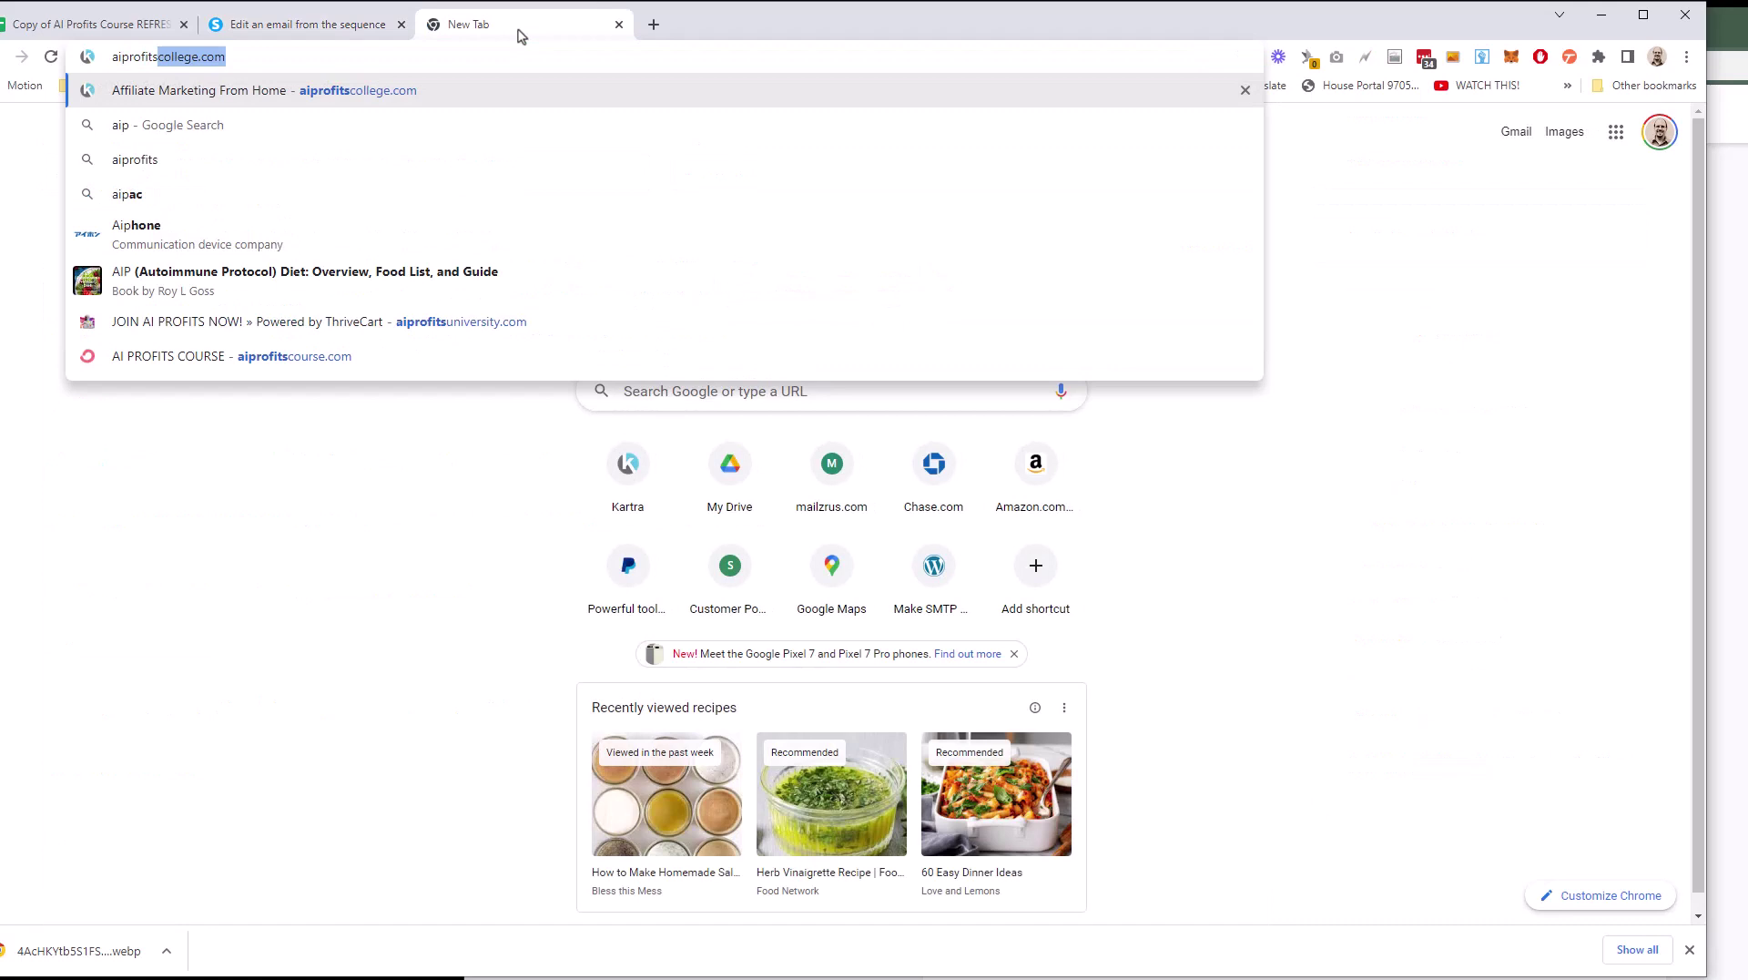
type("om")
key("Return")
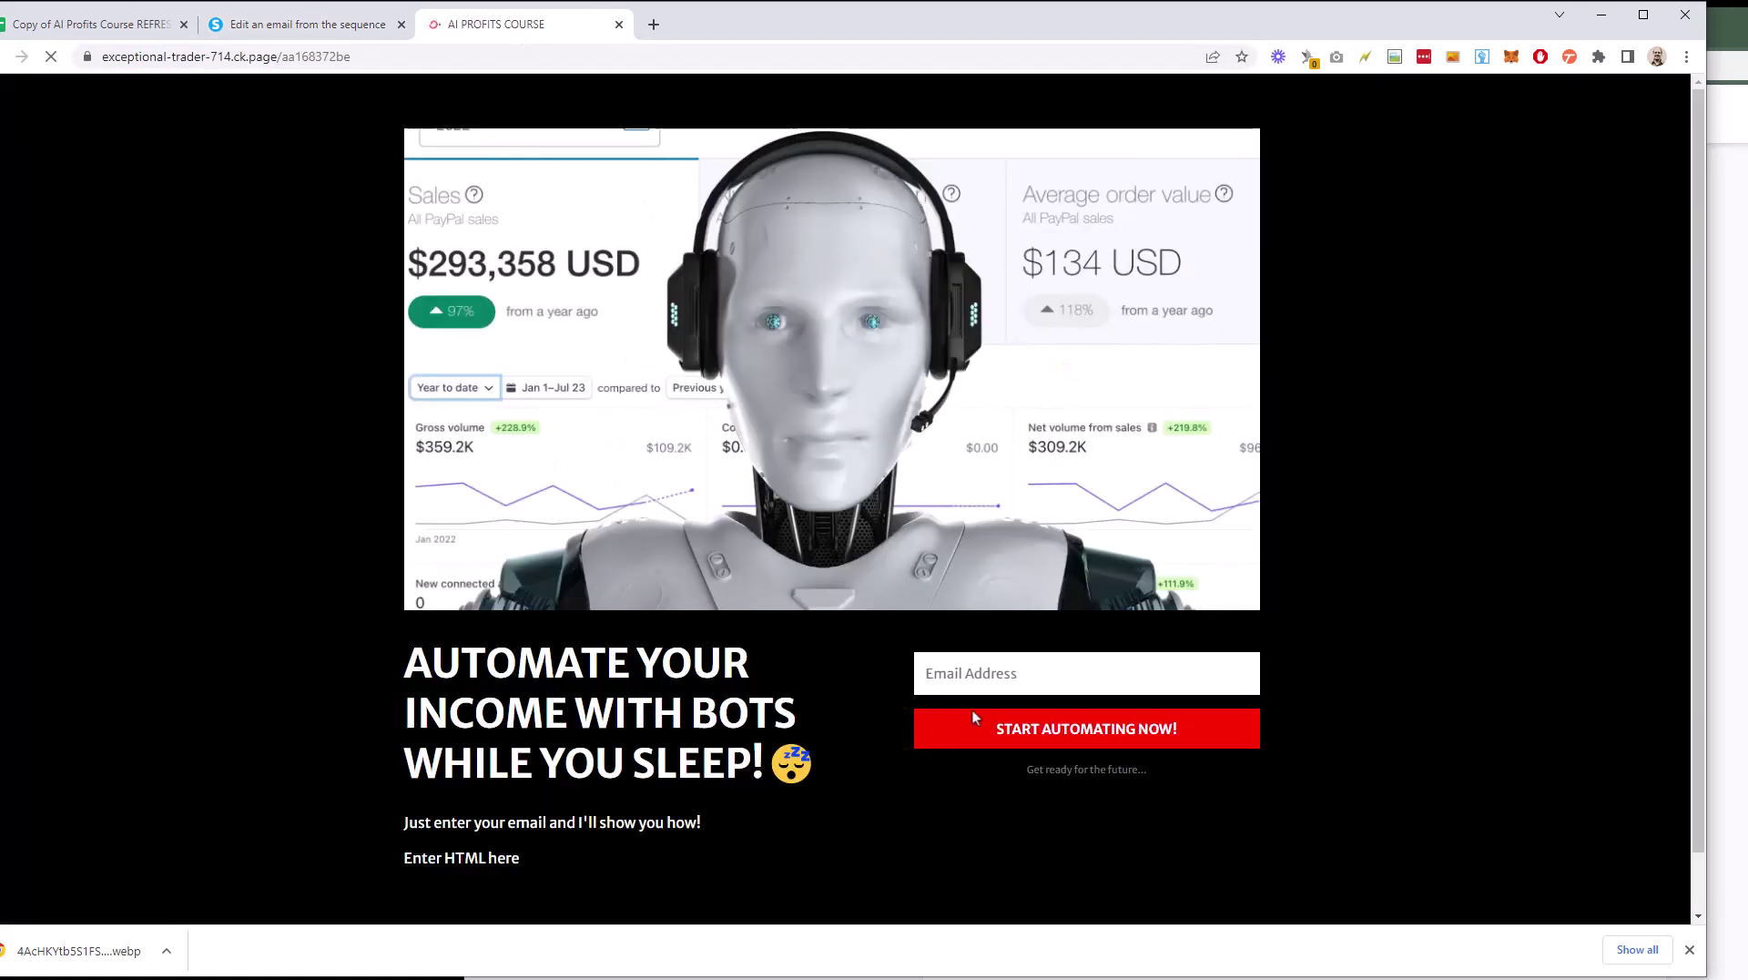
left_click(1003, 672)
type("su")
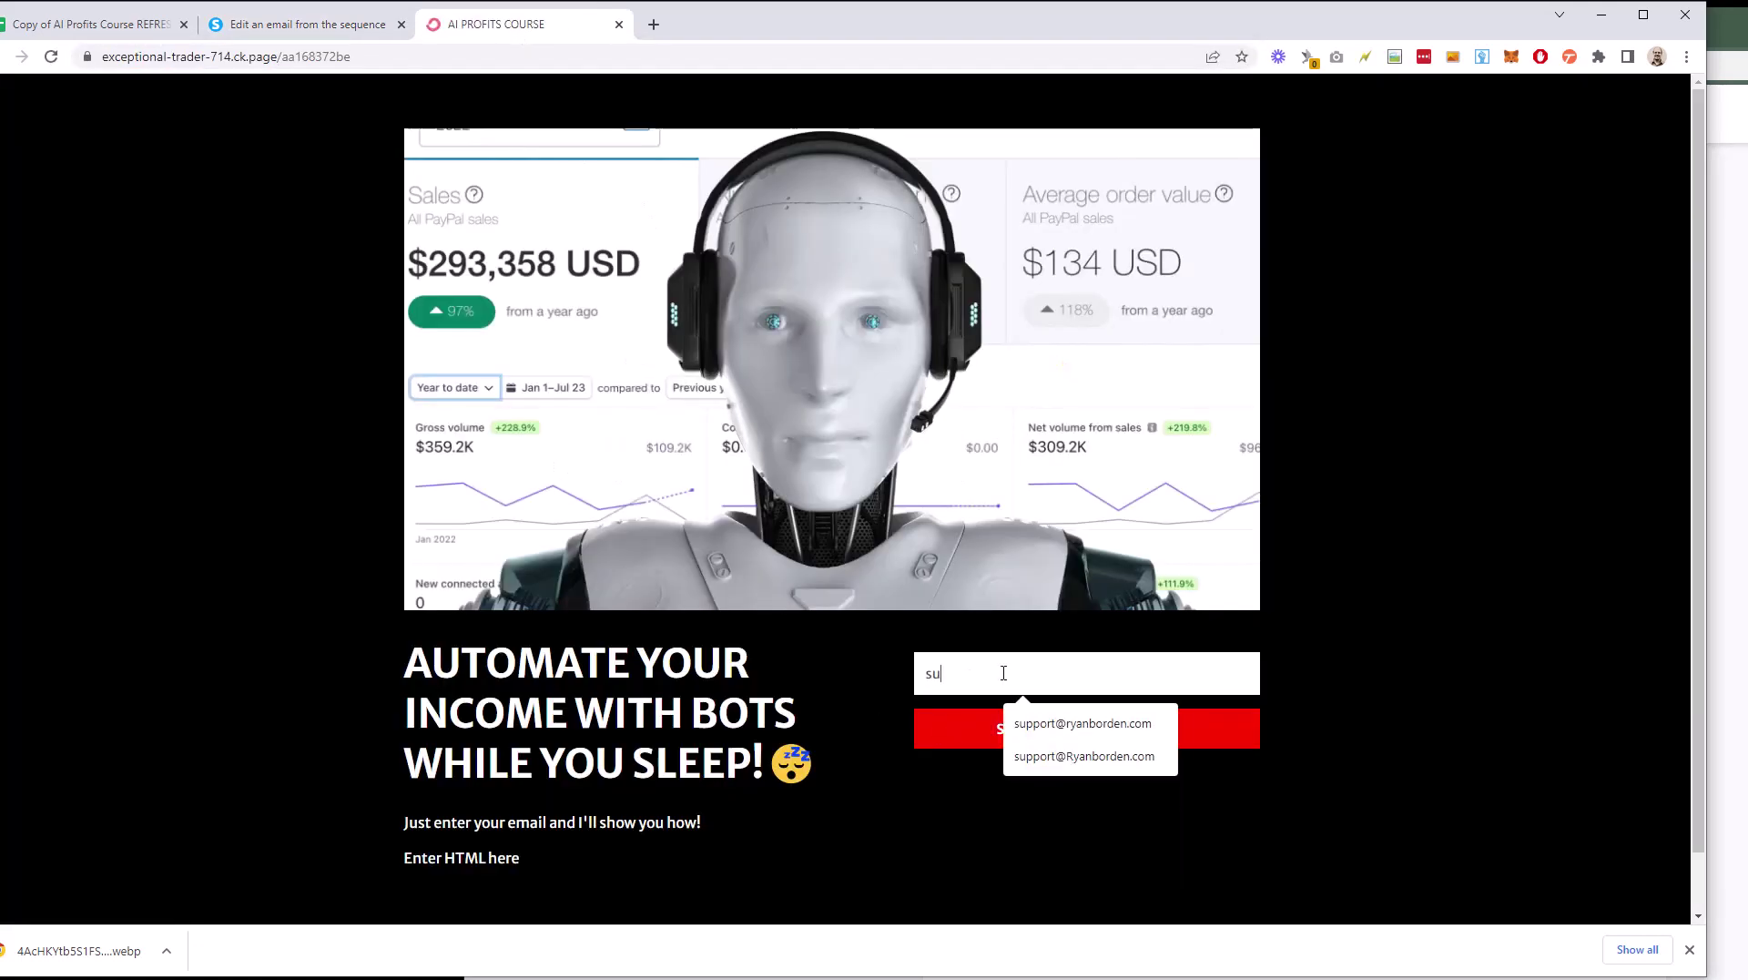
type("ppo")
key("Down")
key("Return")
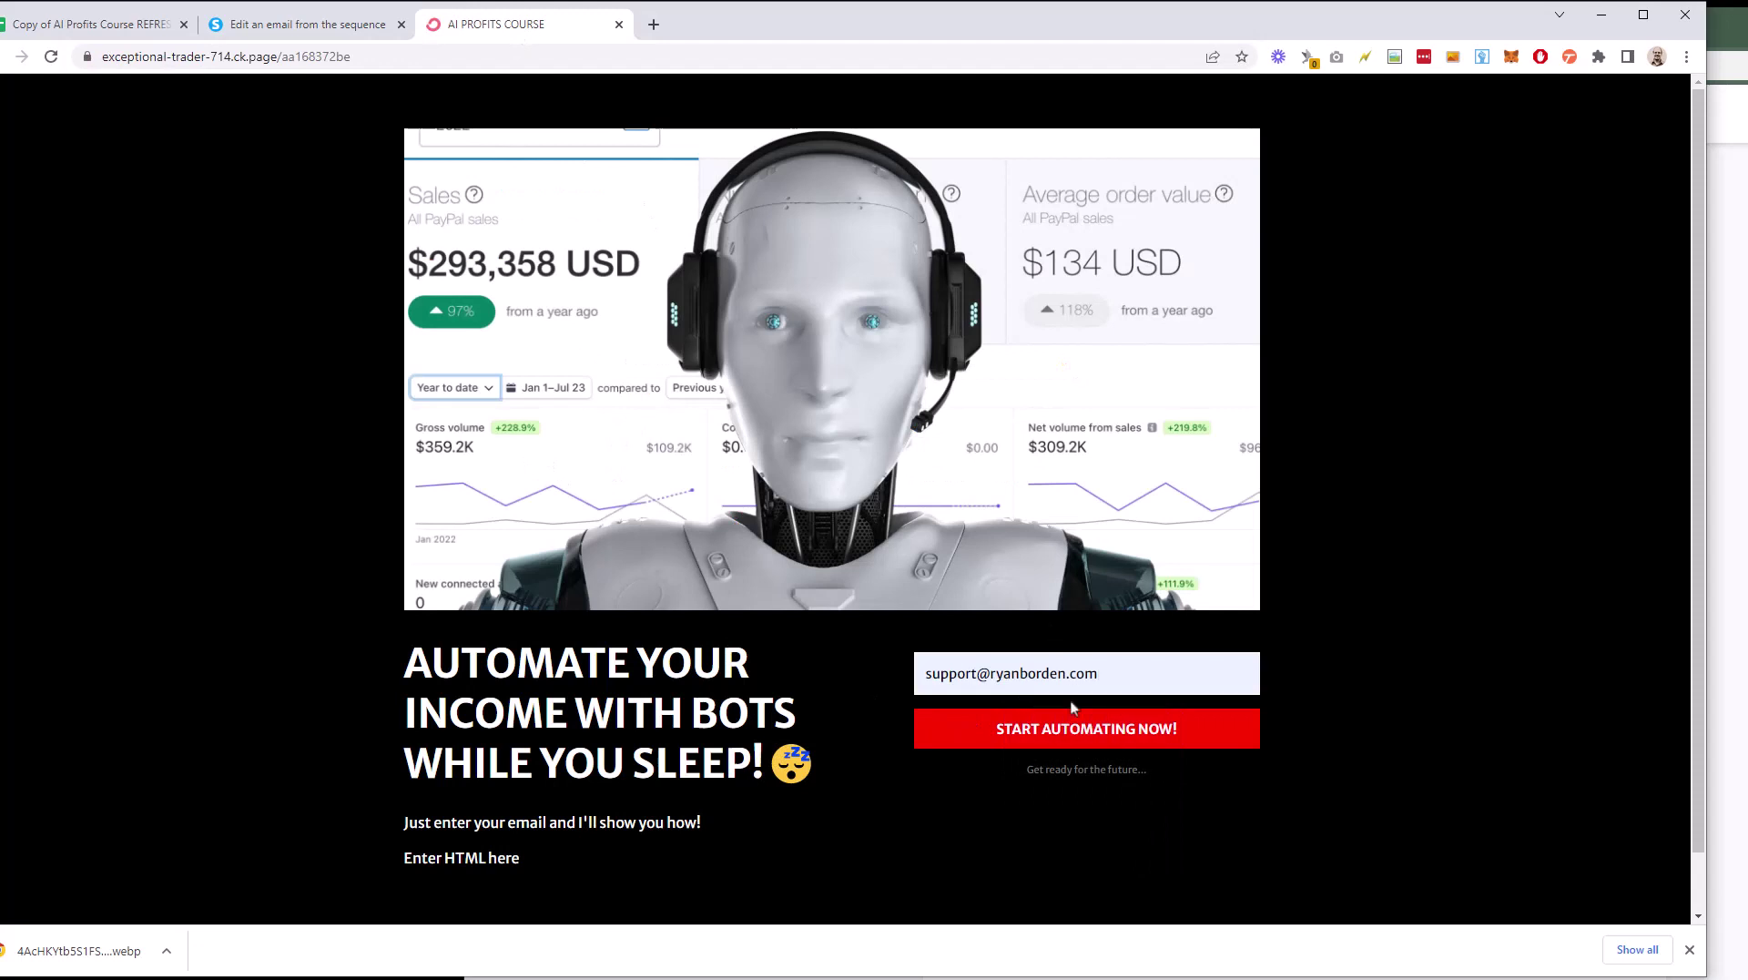
left_click(1030, 740)
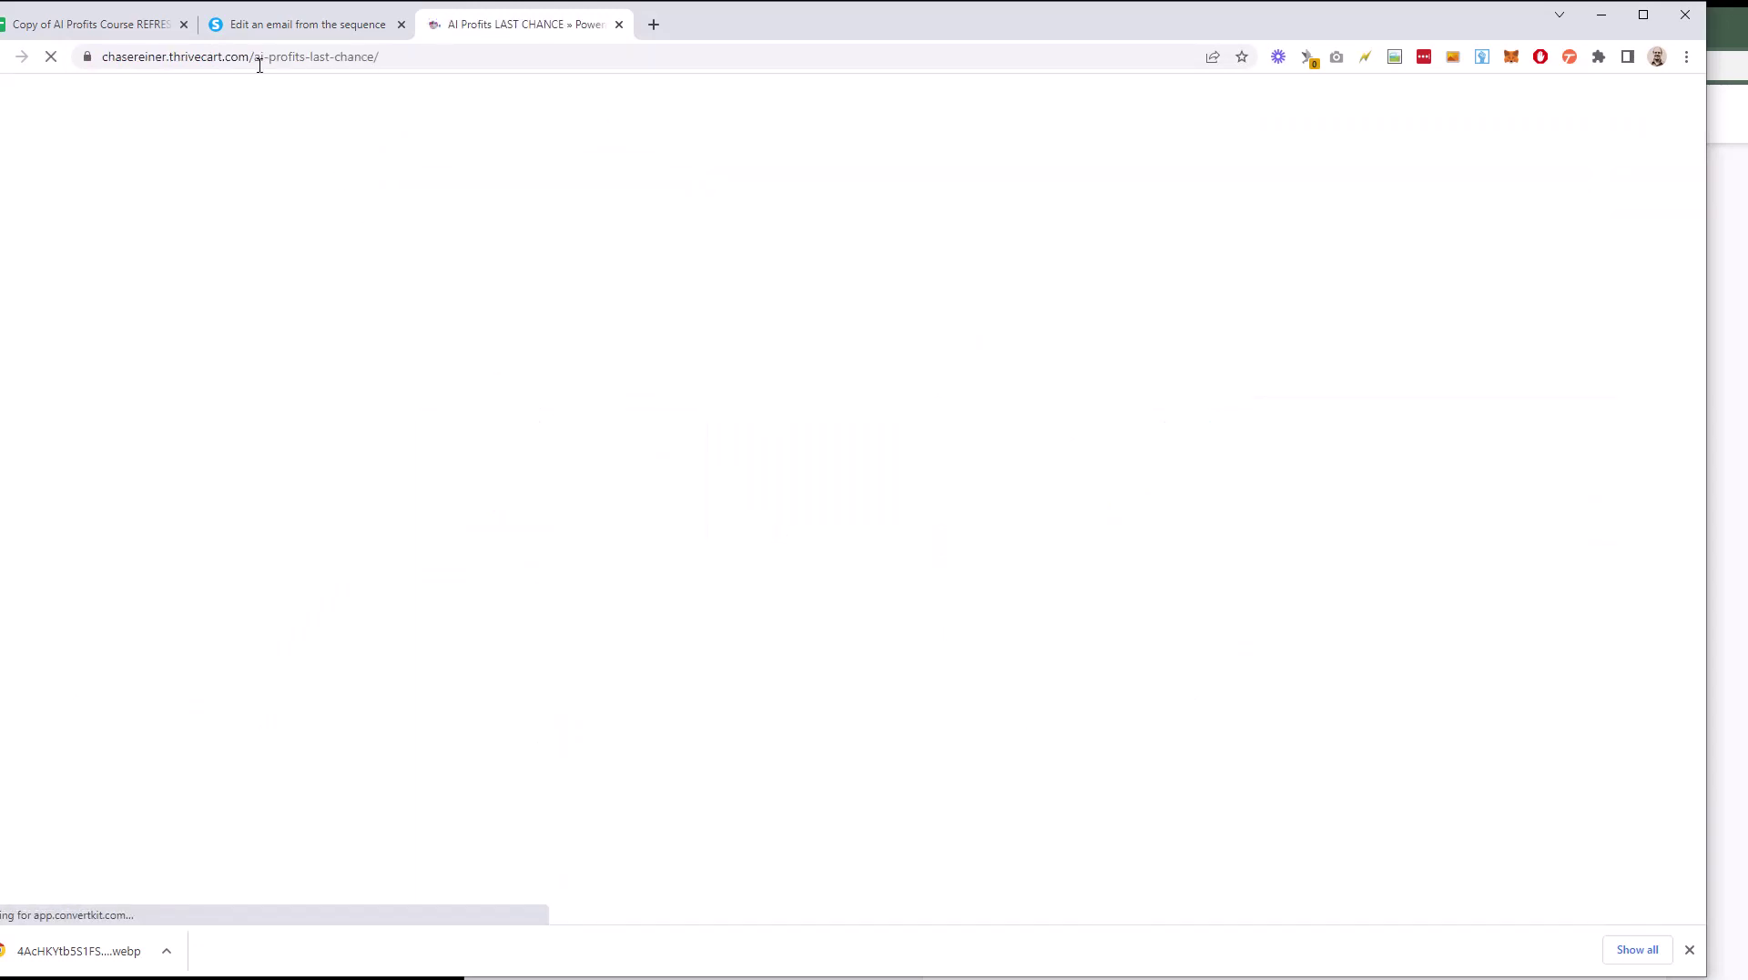
Step: Copy the LAST CHANCE sales page URL and return to the email editor
left_click(263, 59)
right_click(329, 59)
left_click(389, 185)
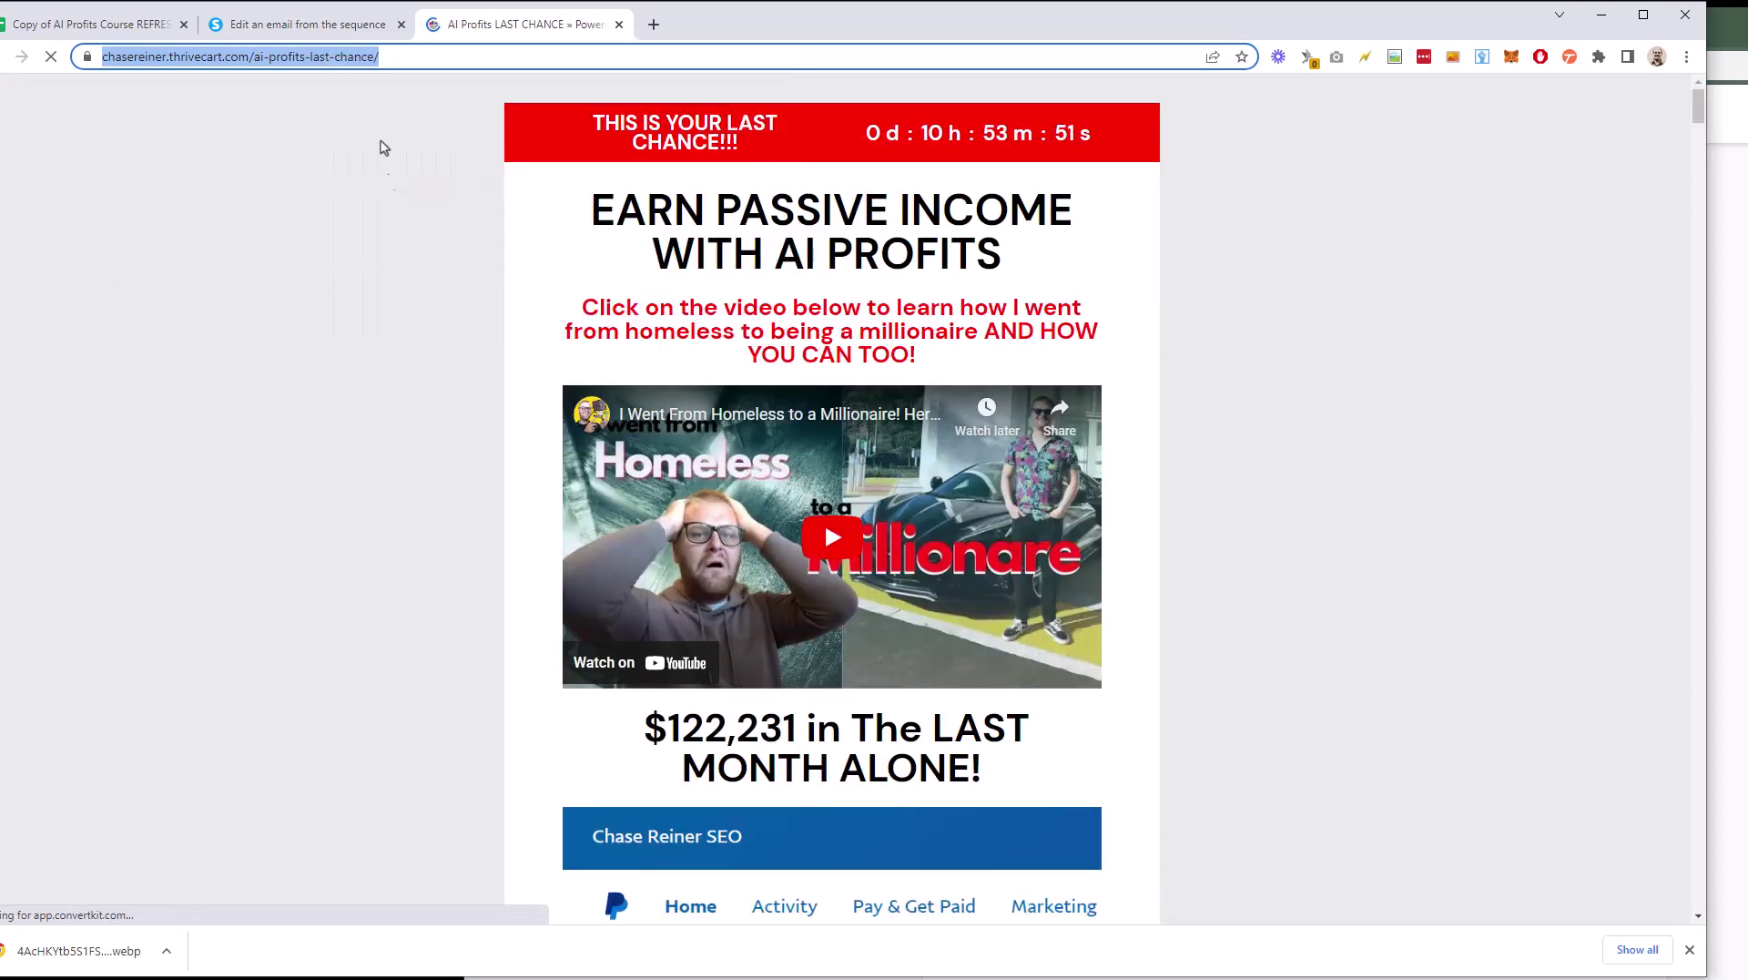
left_click(336, 25)
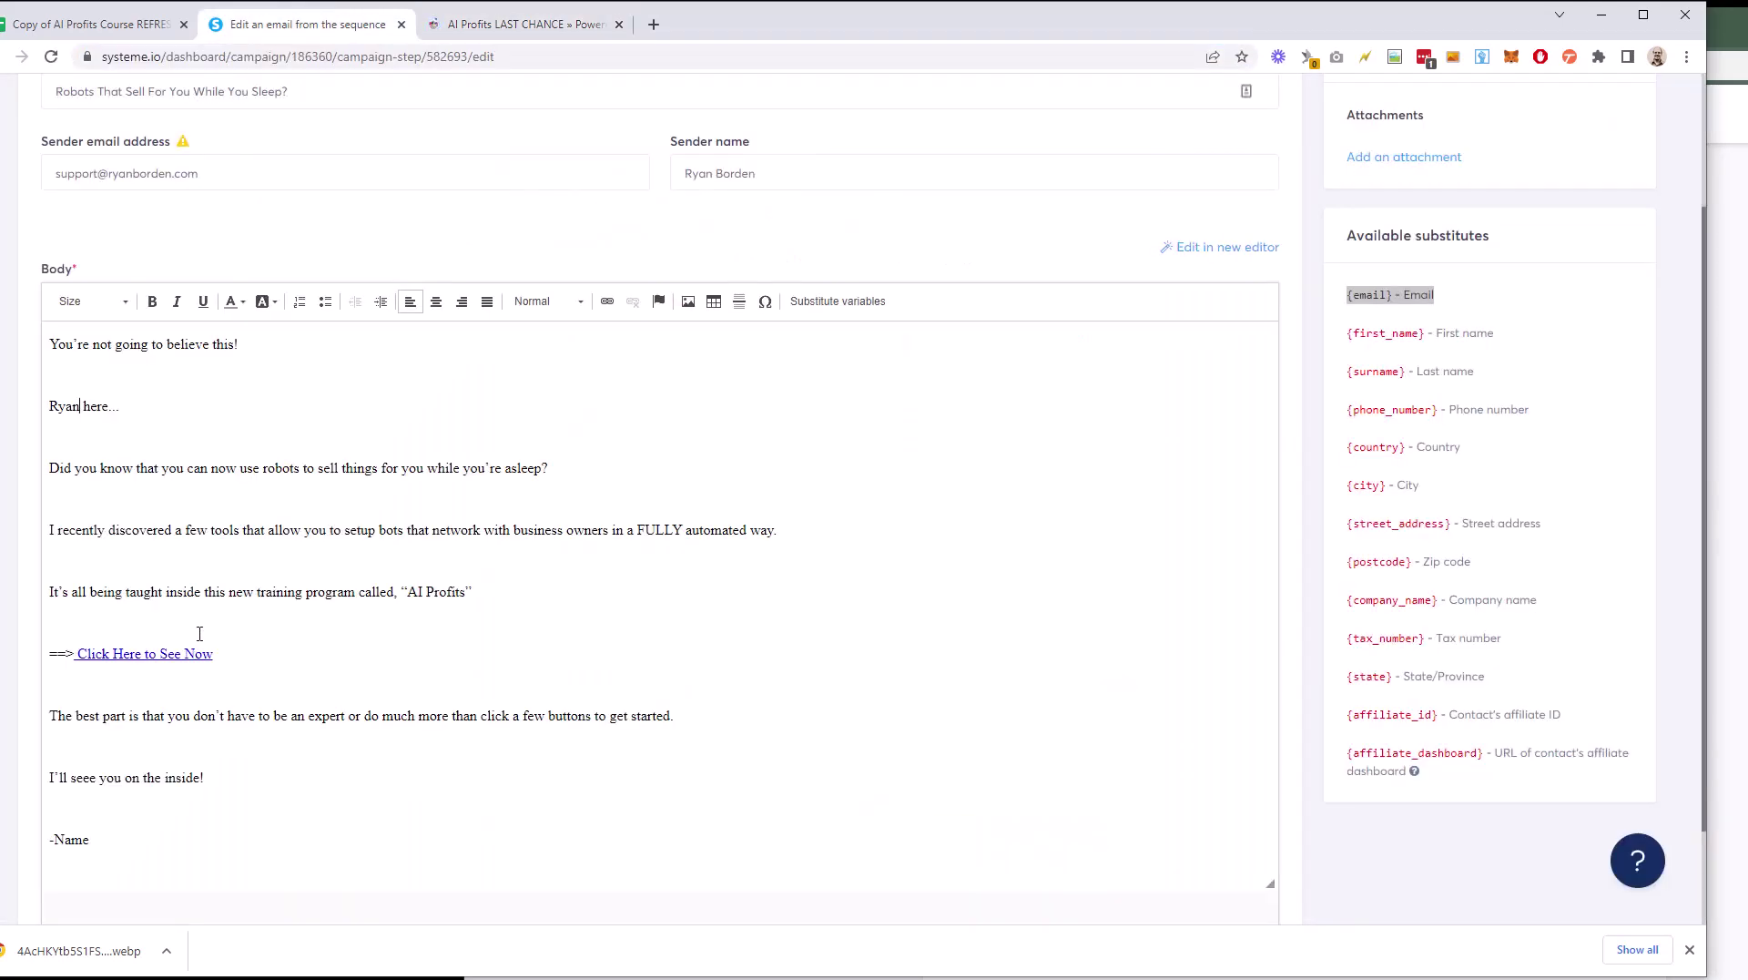
Step: Link 'Click Here to See Now' to the copied sales page URL
left_click_drag(217, 653, 82, 655)
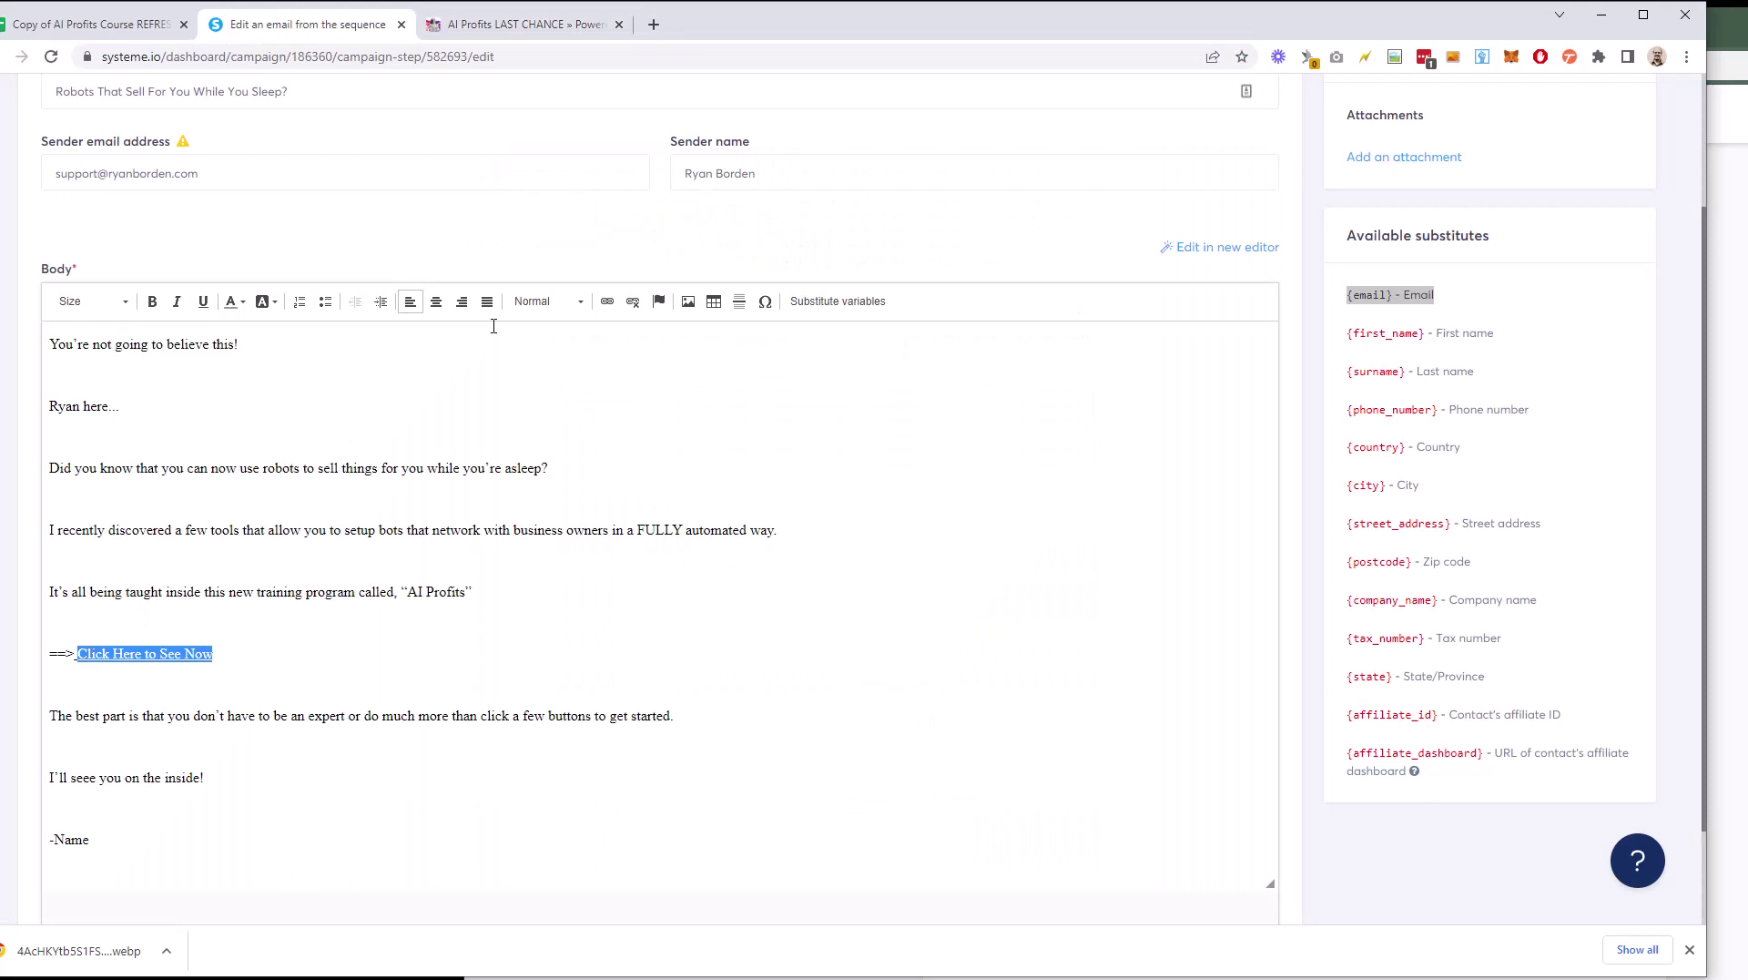
left_click(607, 301)
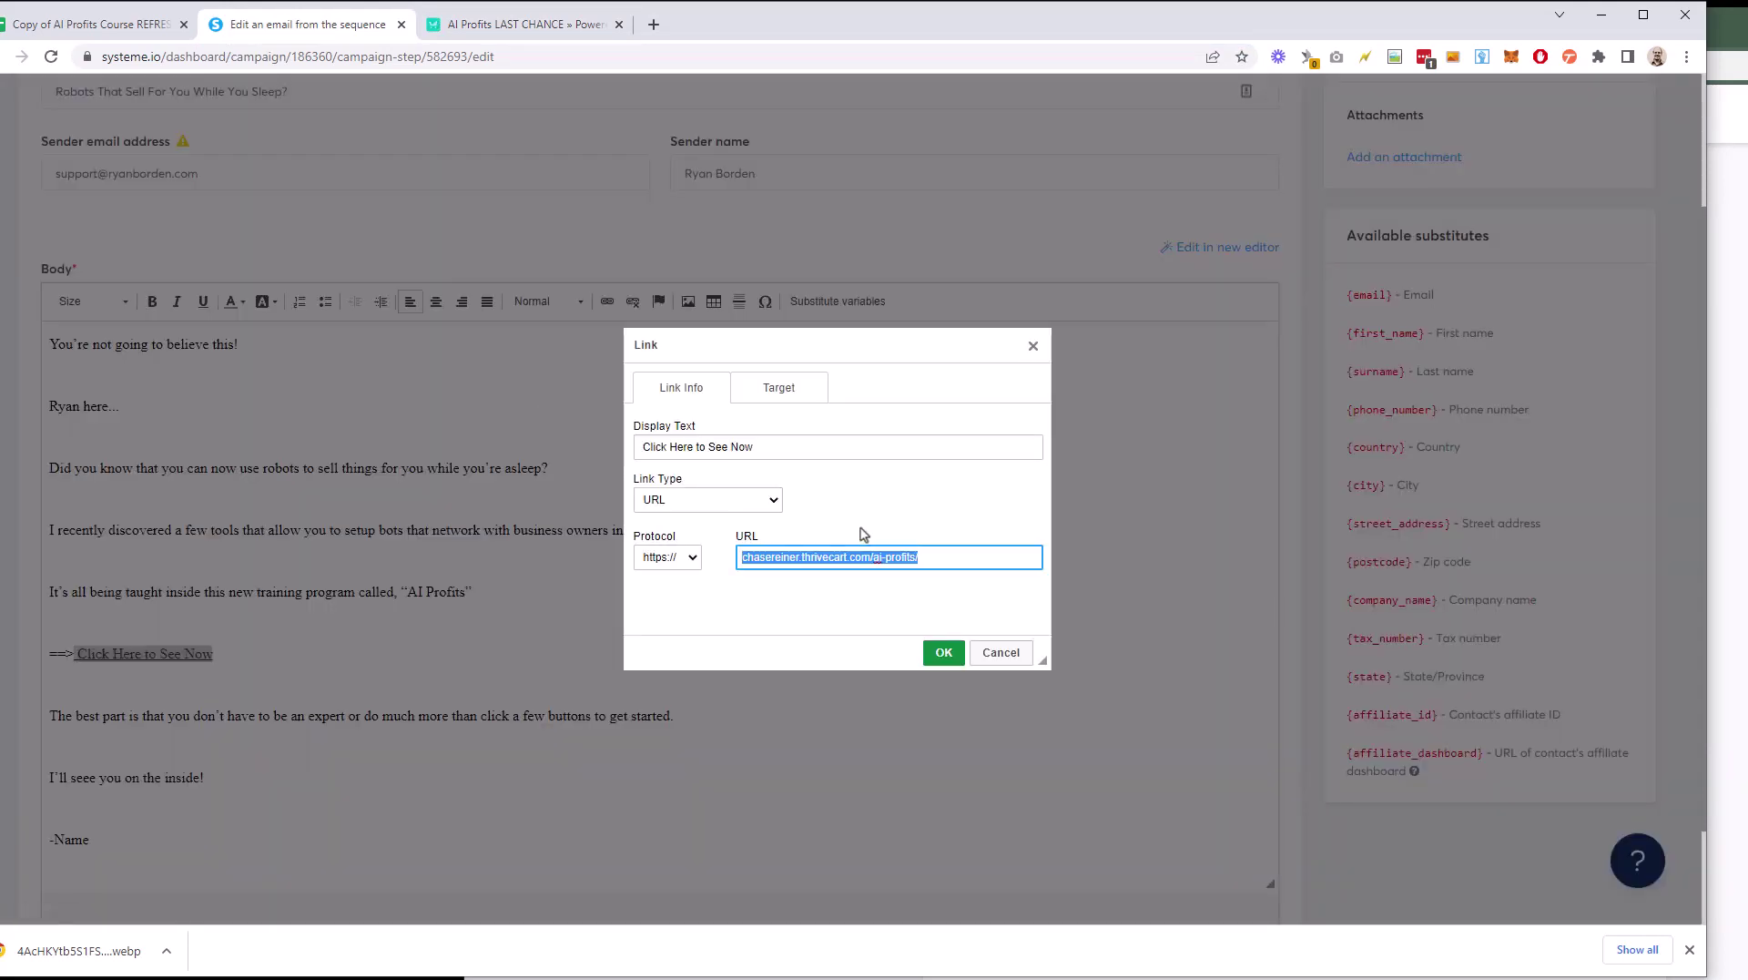
key("ctrl+v")
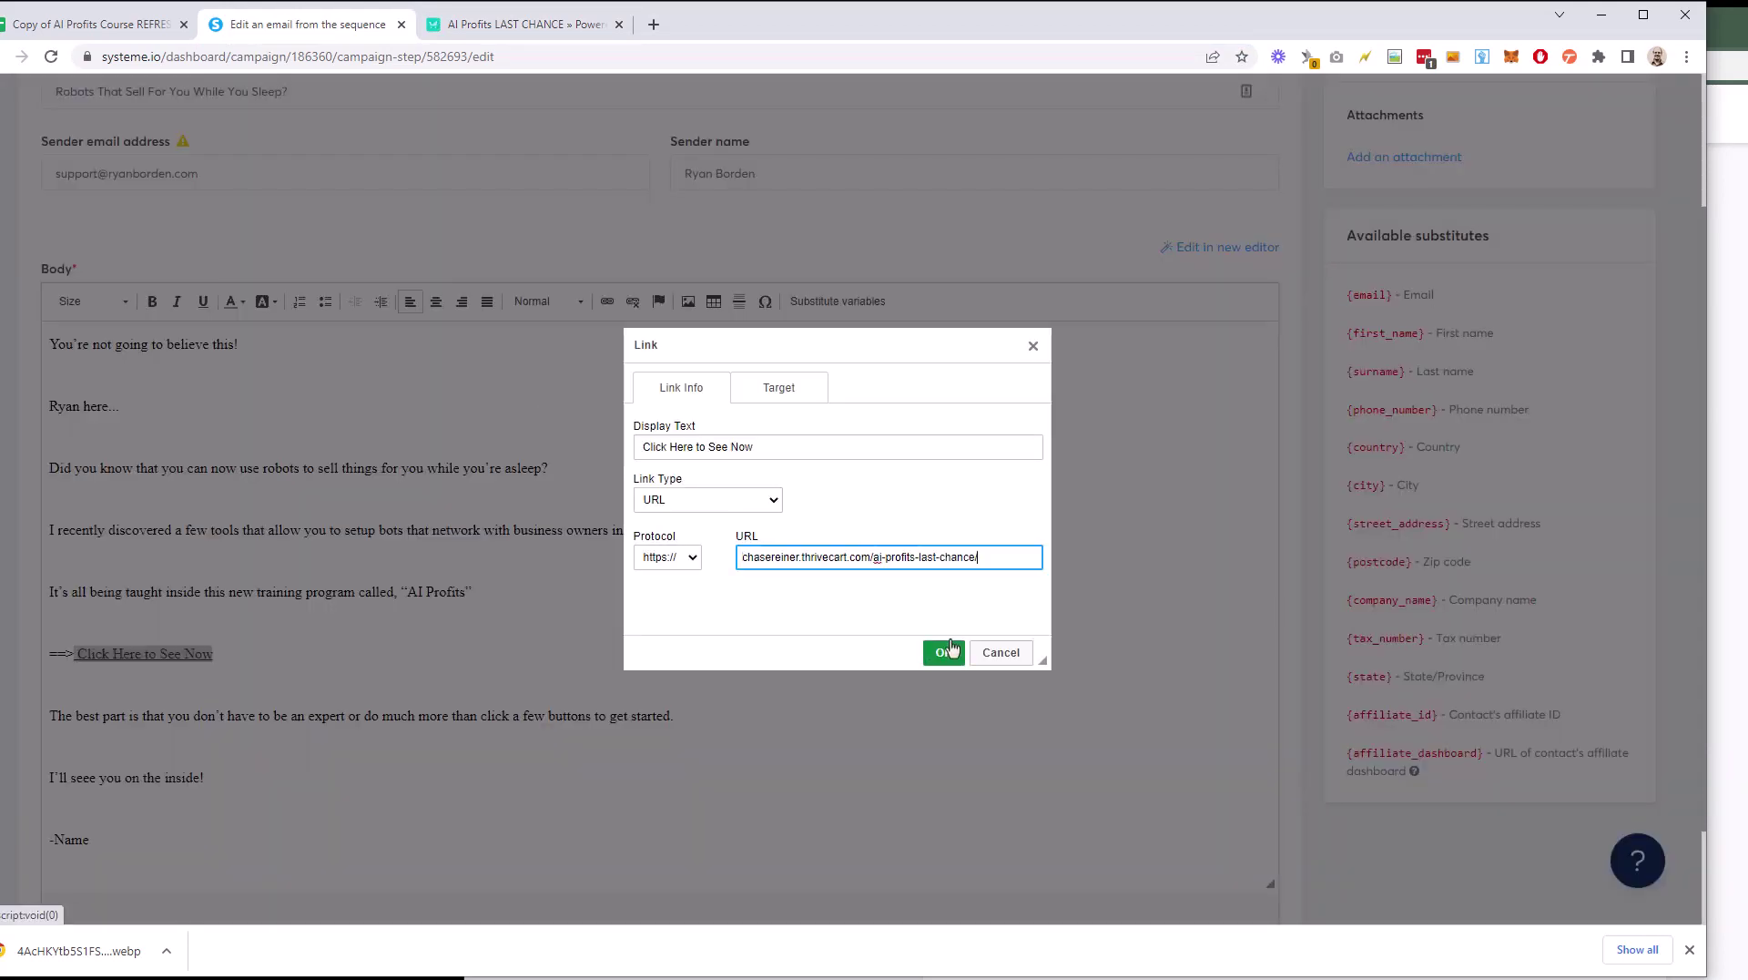
left_click(945, 653)
left_click(435, 621)
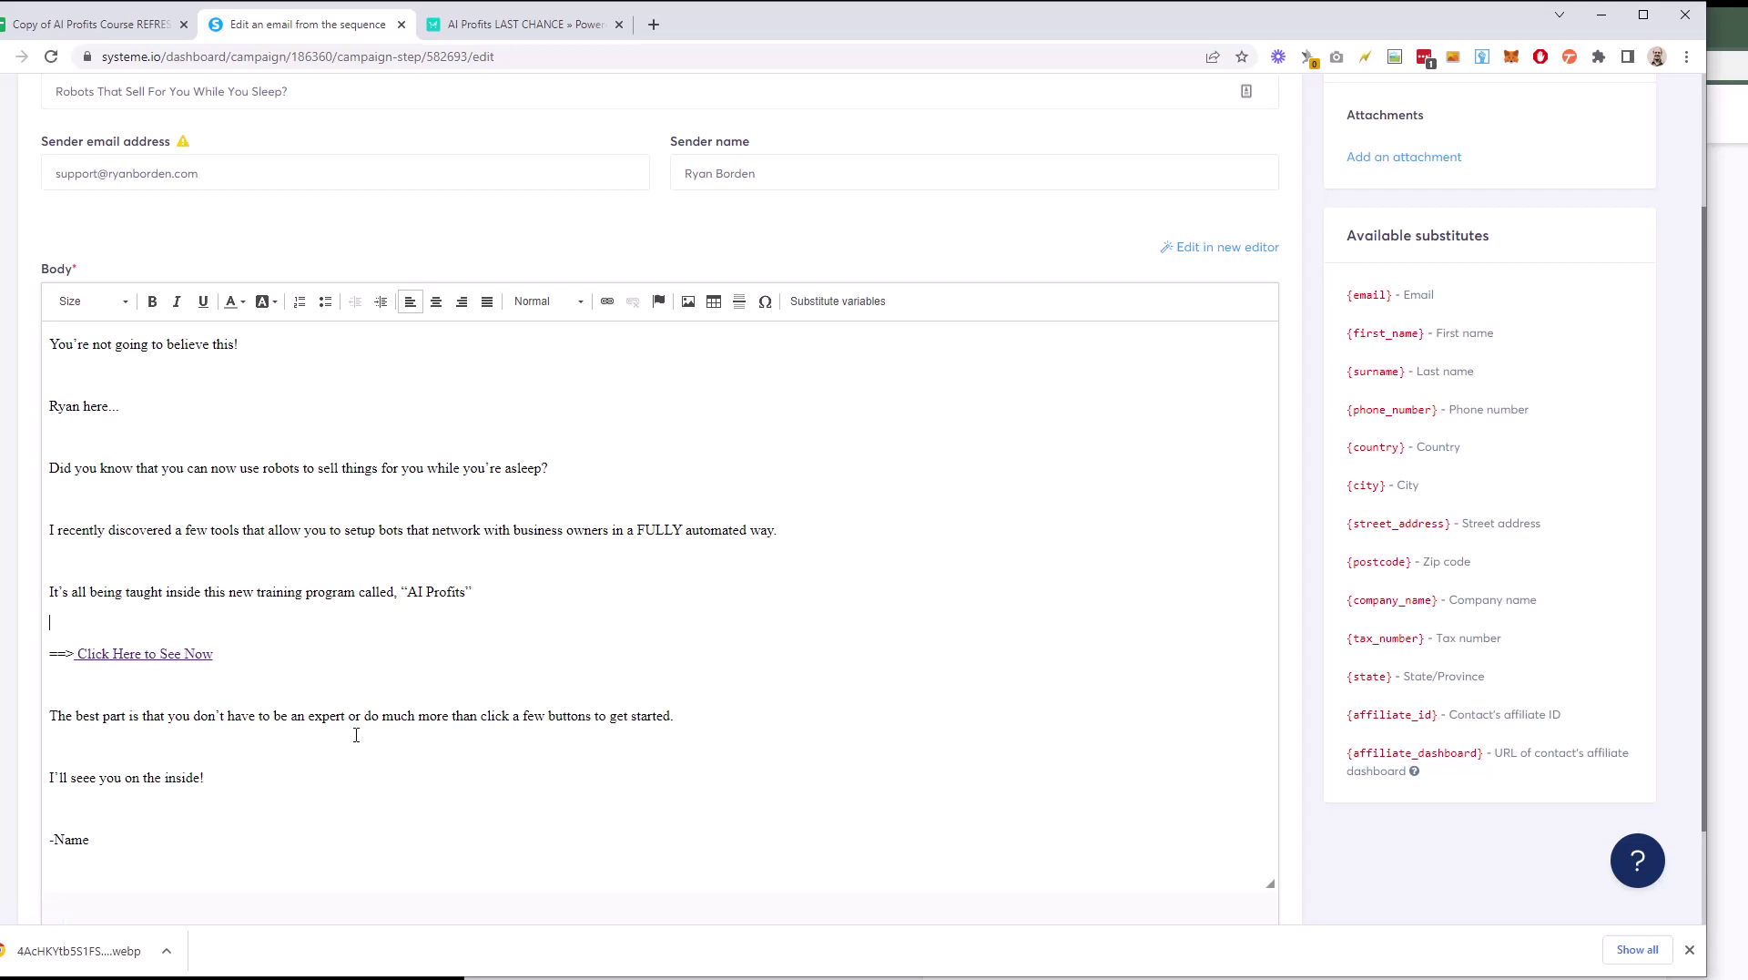
Step: Replace the signature's Name placeholder with the sender's first name
scroll(350, 739, "down", 2)
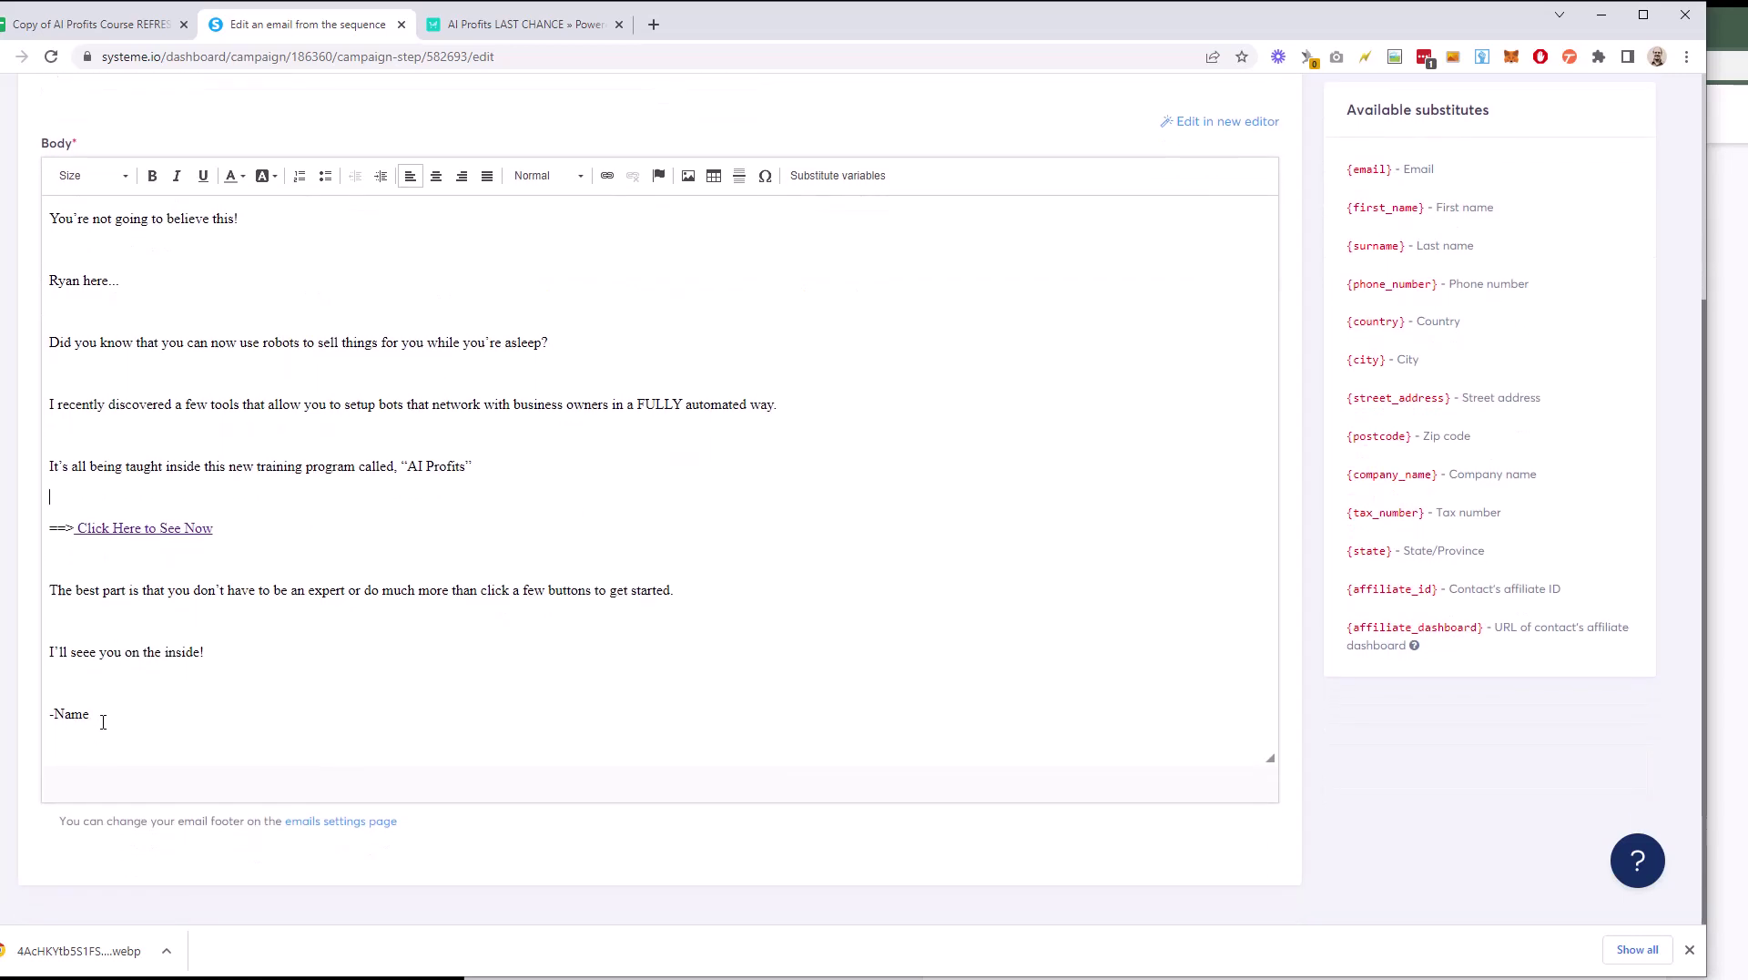
left_click_drag(103, 722, 52, 712)
type("Ryan")
Step: Save the email and send a test copy
scroll(642, 644, "up", 3)
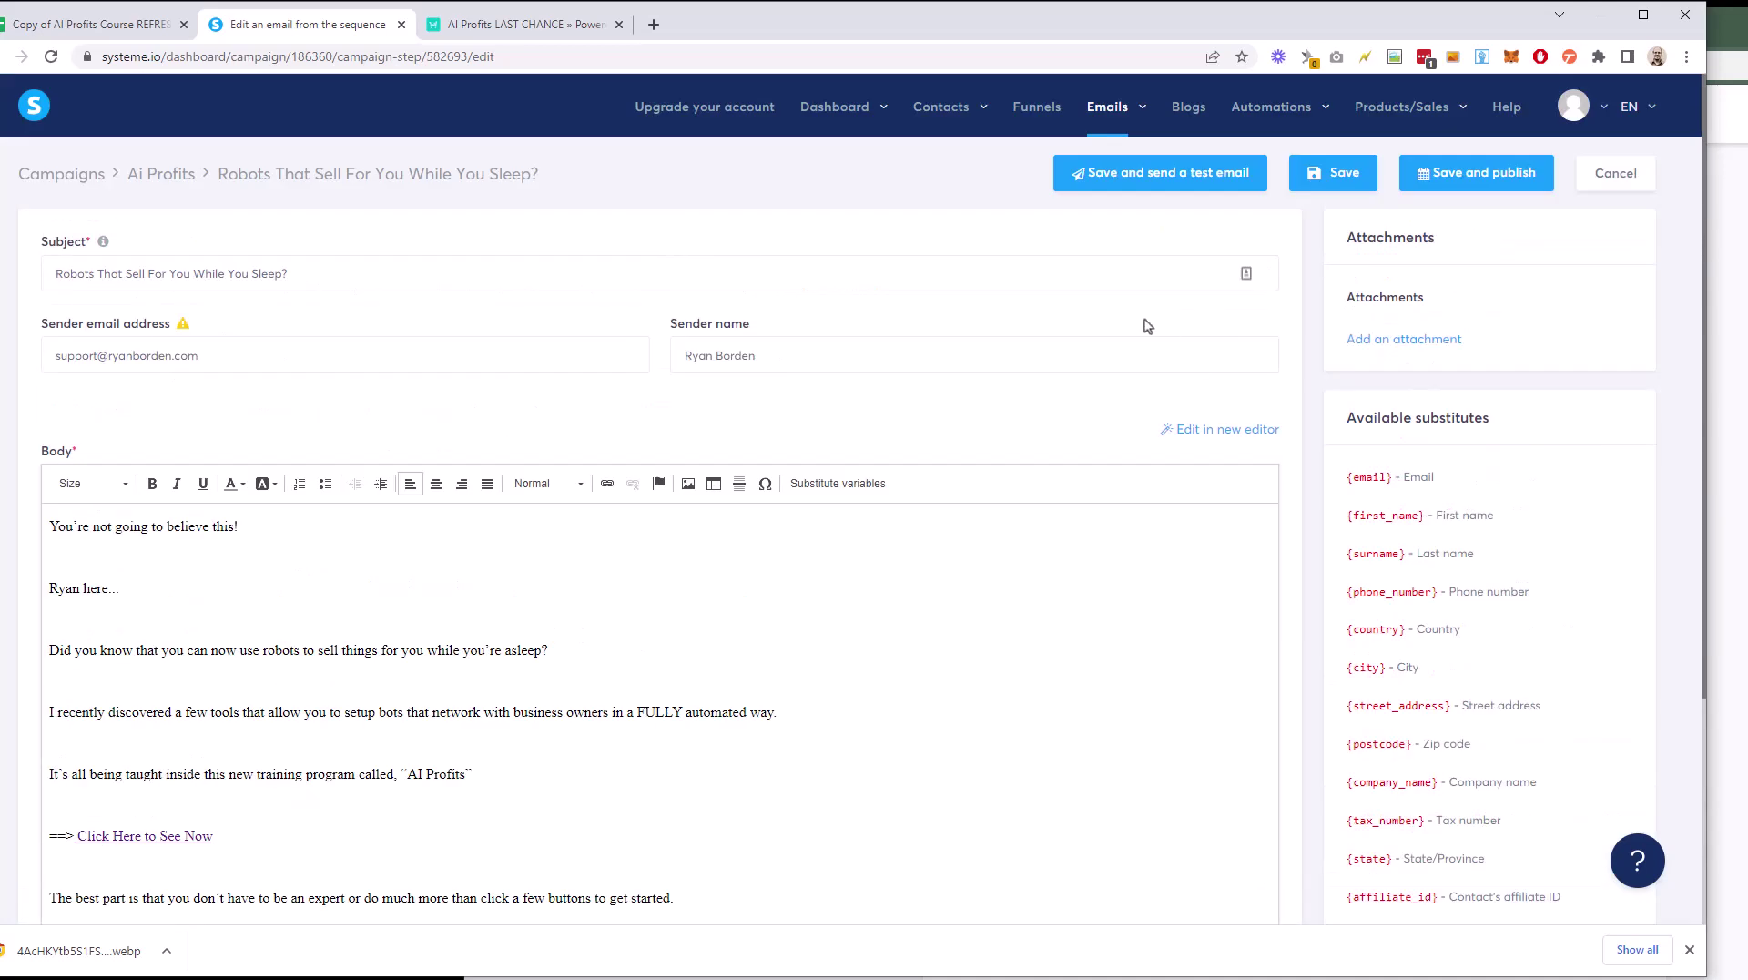
left_click(1179, 191)
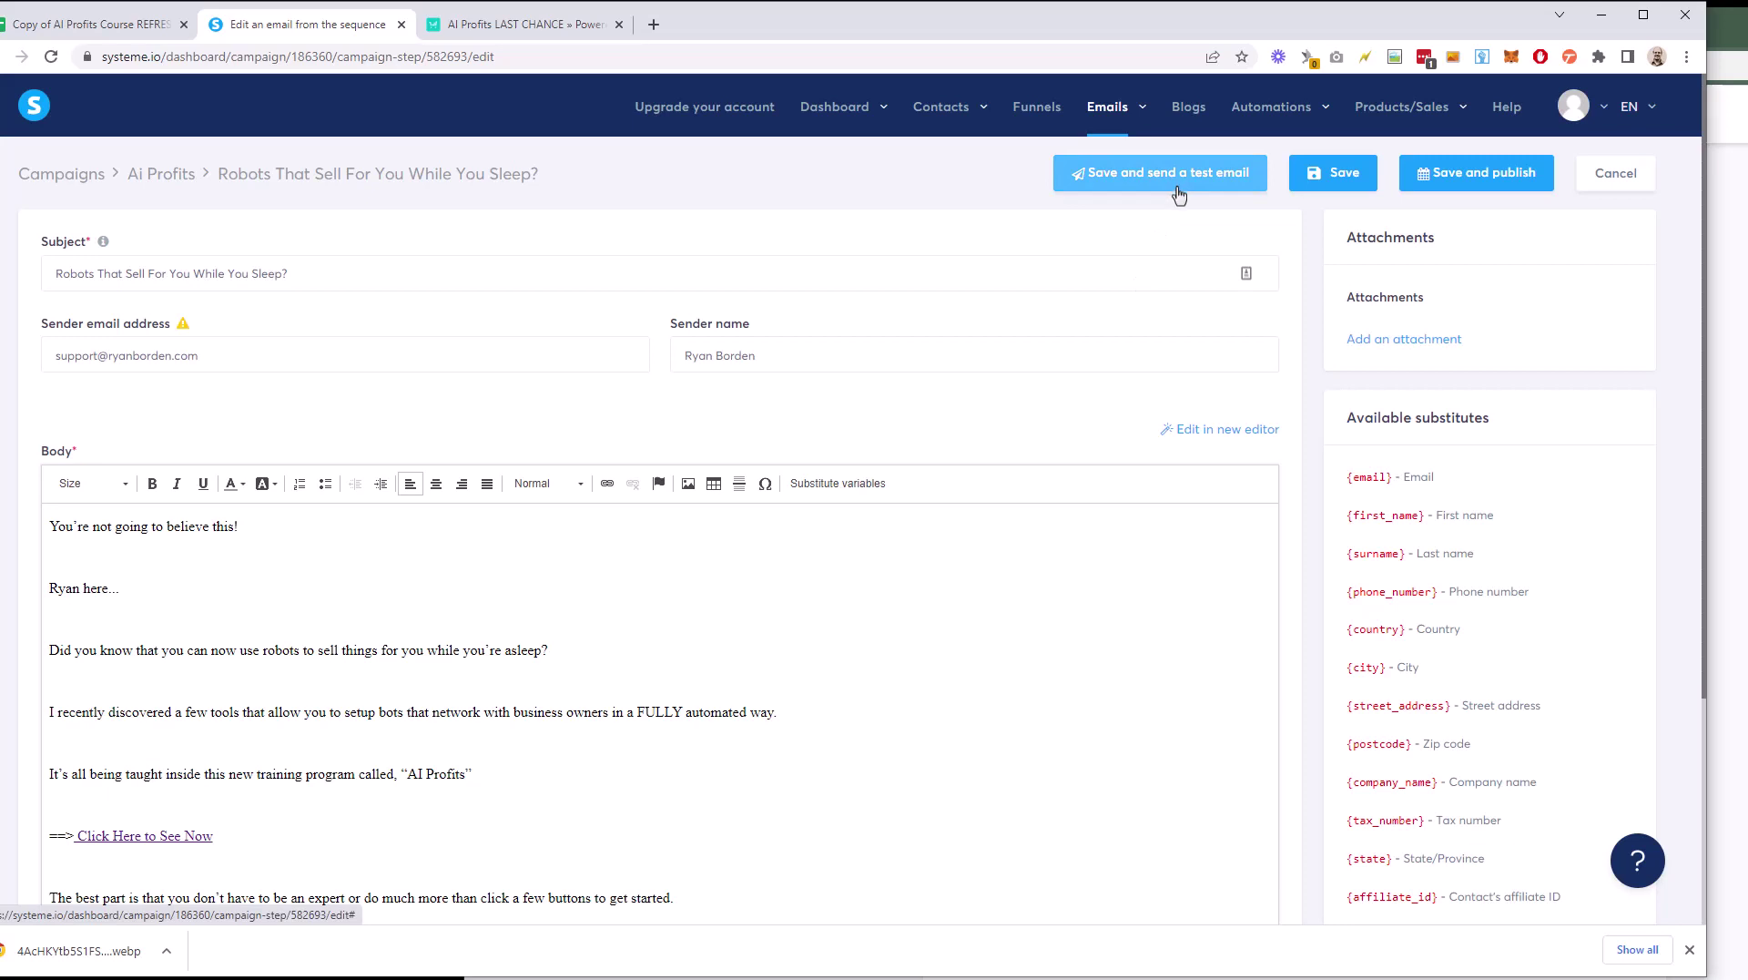
scroll(1097, 402, "down", 1)
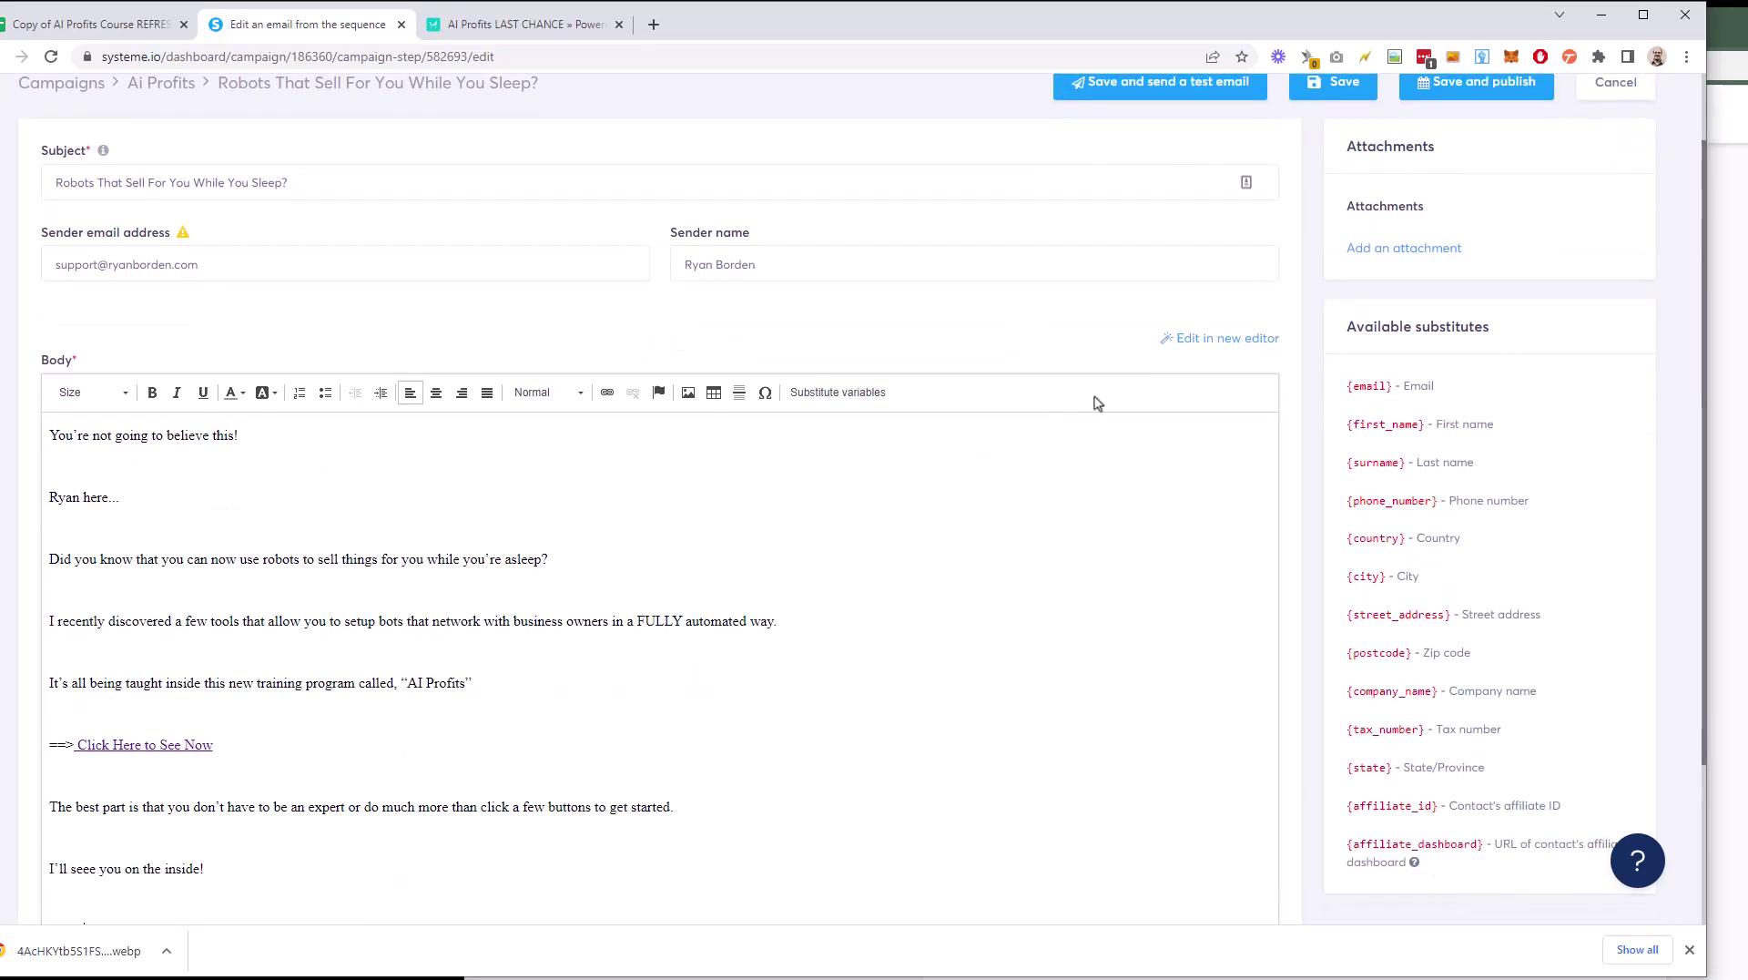
scroll(1229, 350, "down", 2)
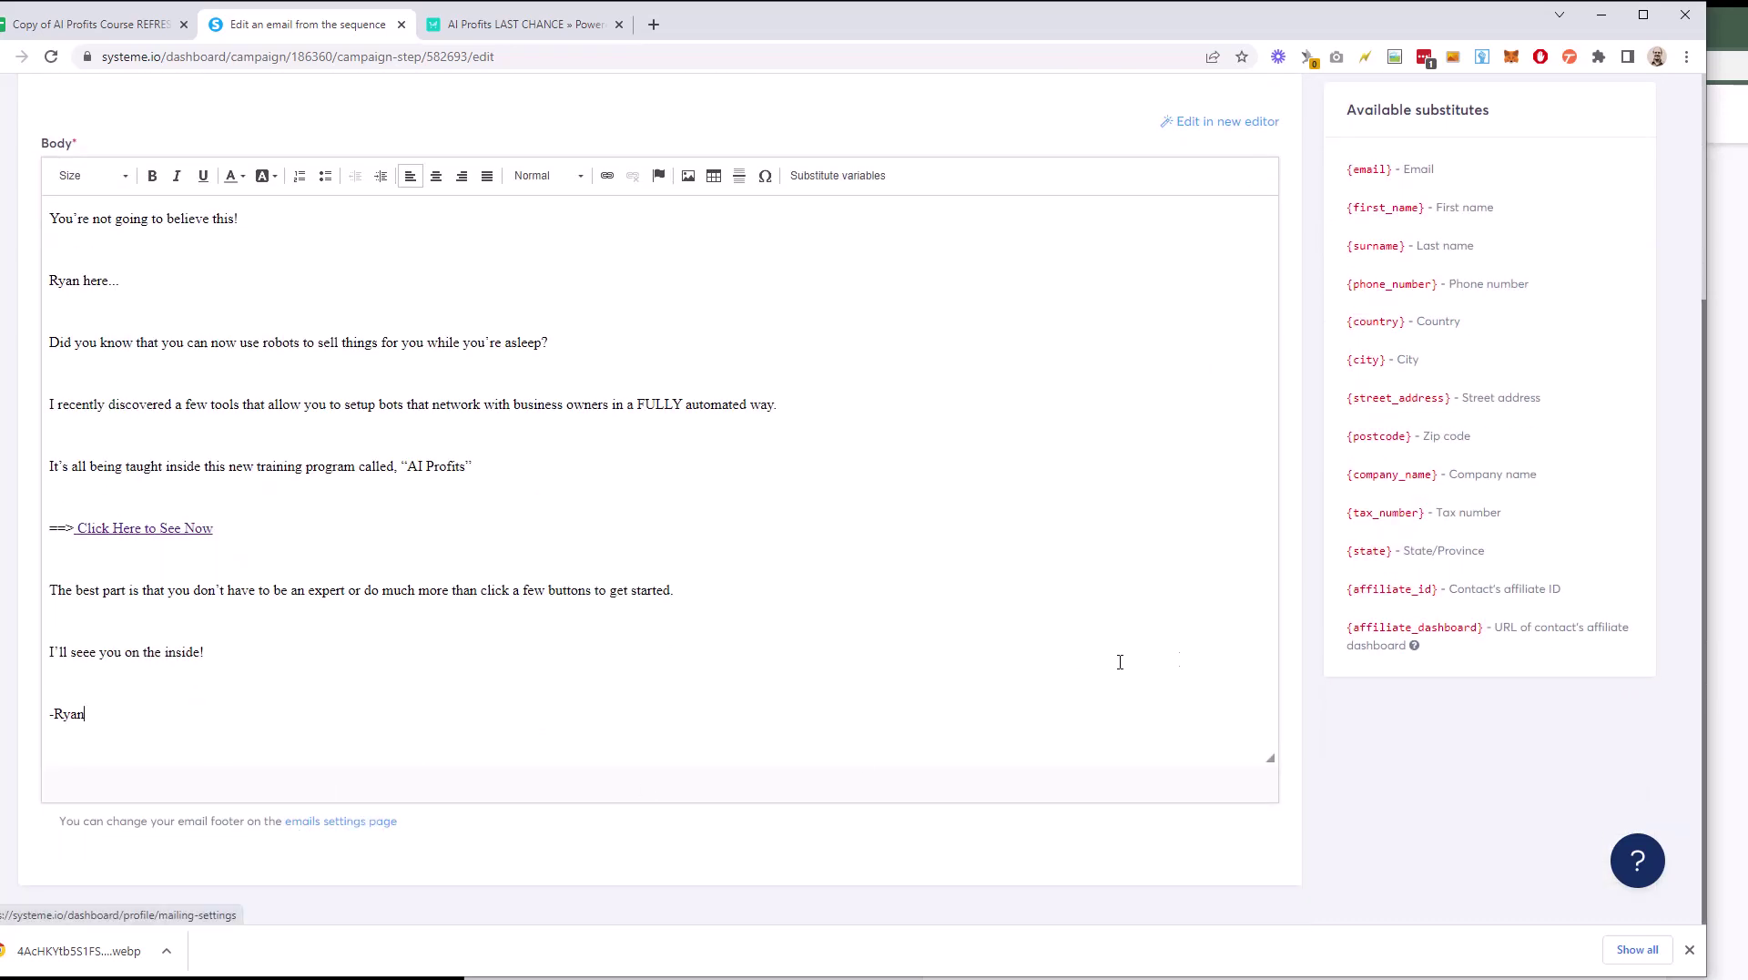
scroll(1350, 619, "up", 2)
scroll(1350, 619, "up", 1)
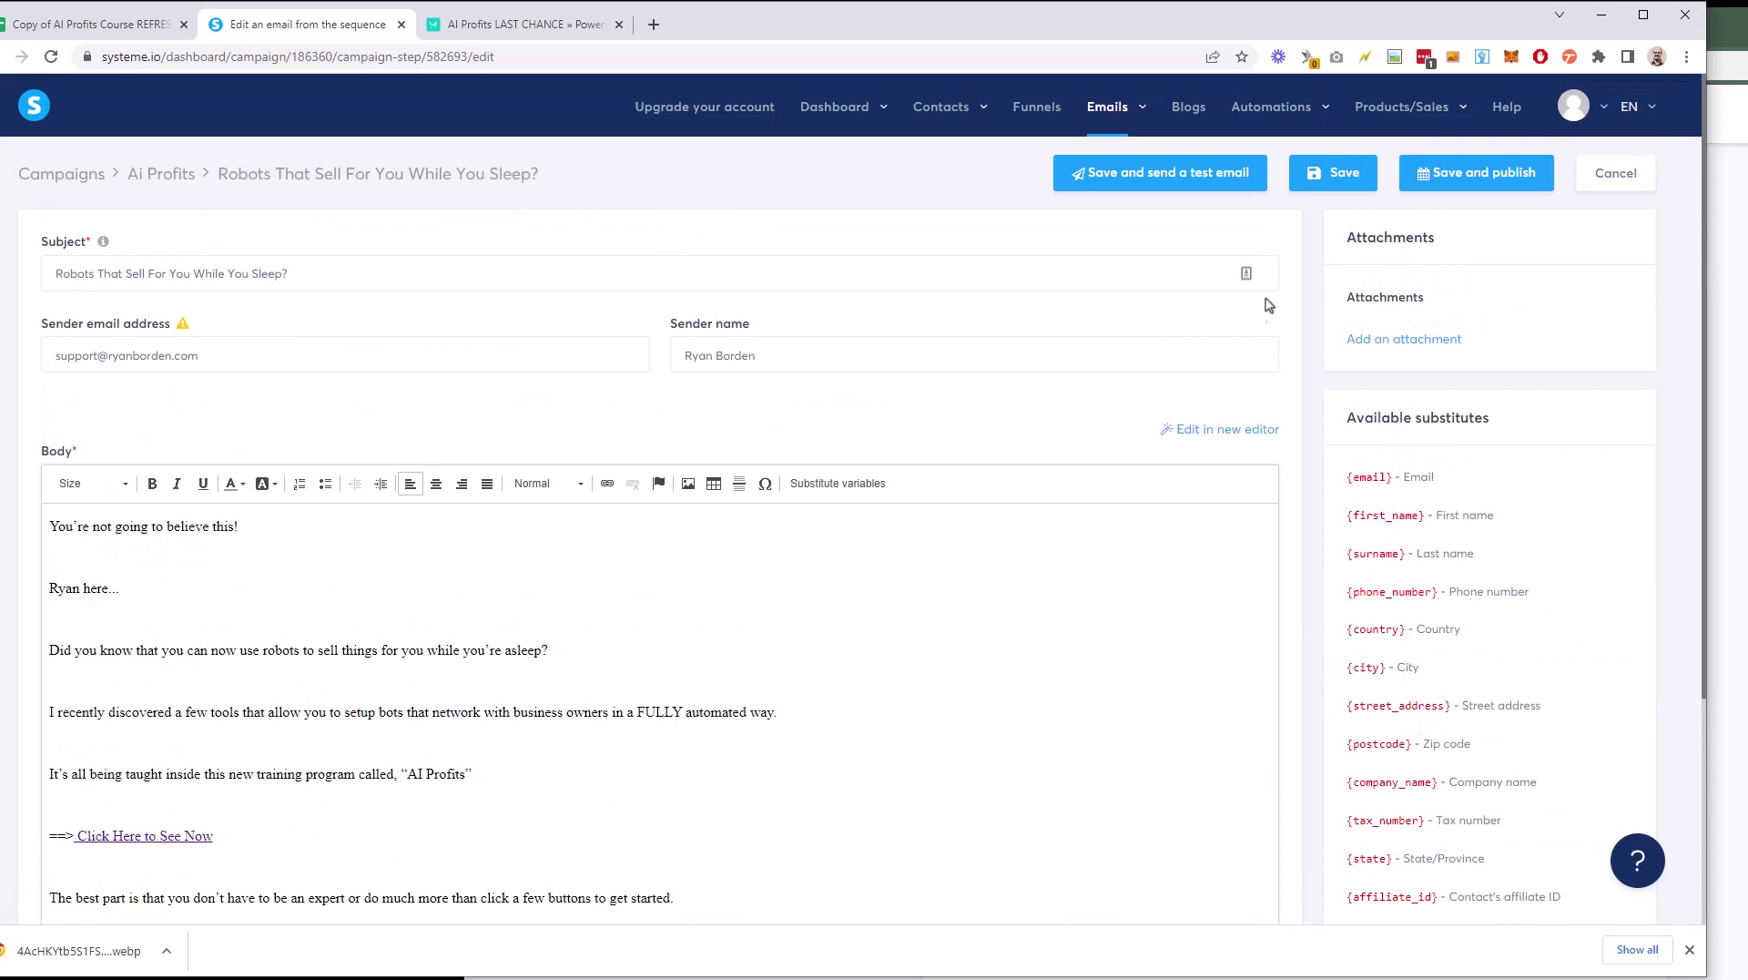
Step: Save the 'Robots That Sell For You While You Sleep?' email and bring up its publish settings
left_click(1335, 173)
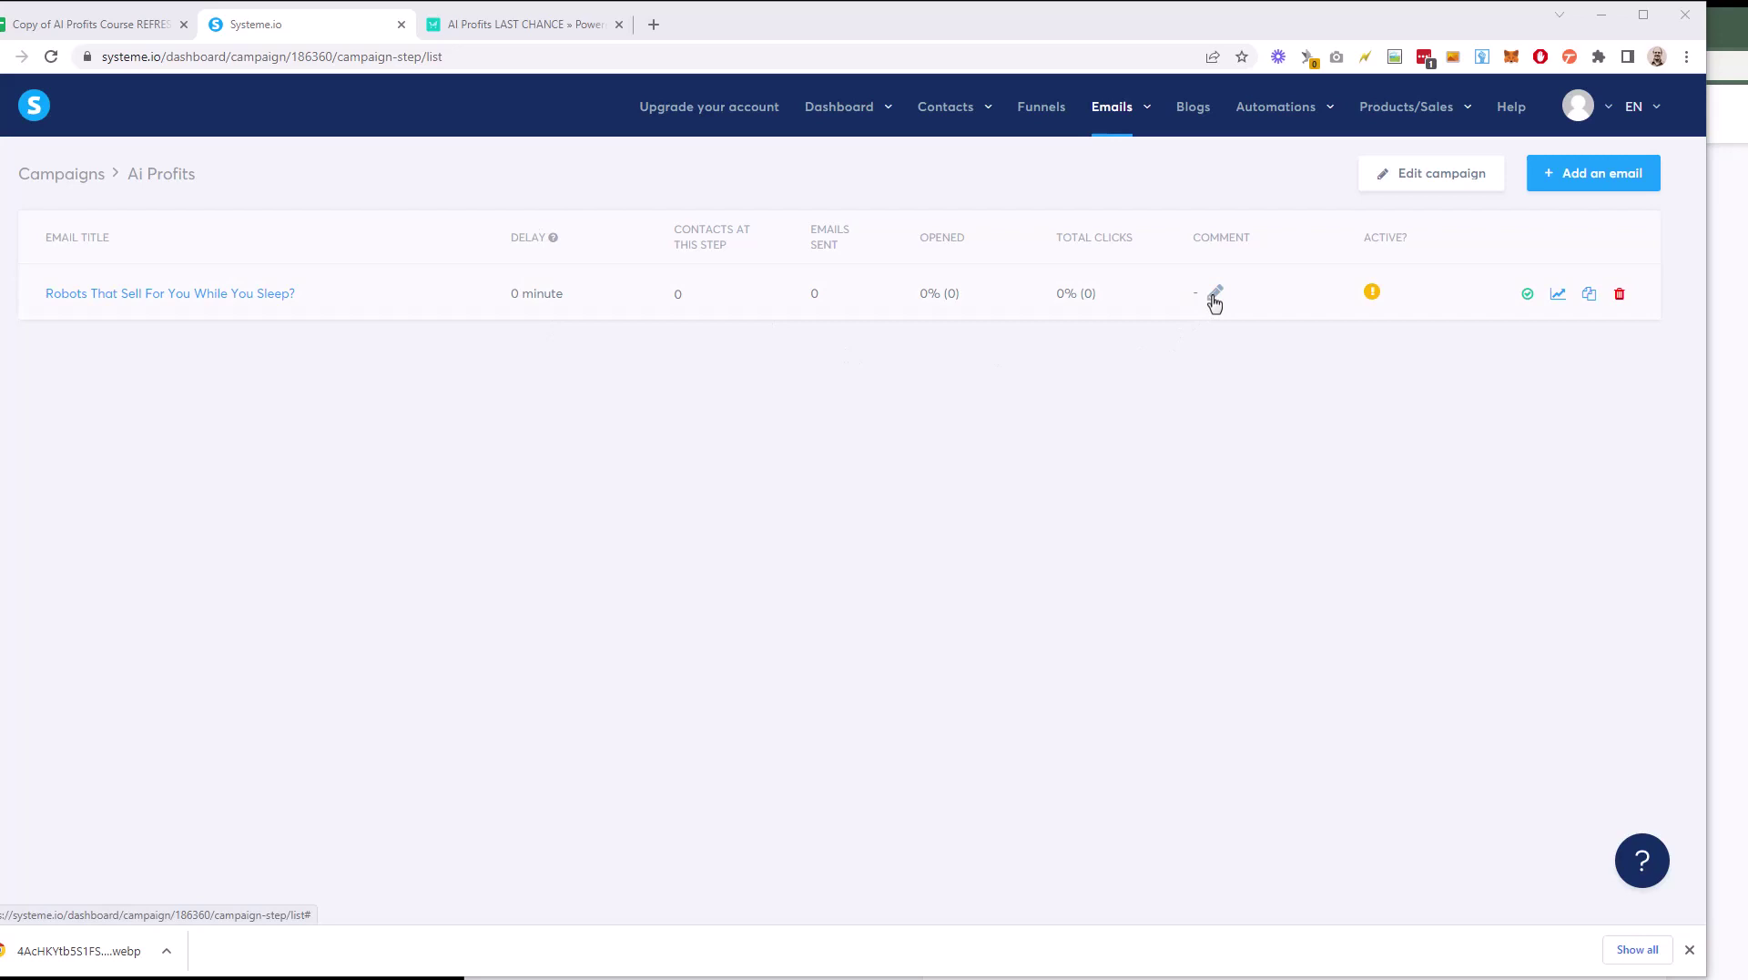
left_click(1215, 296)
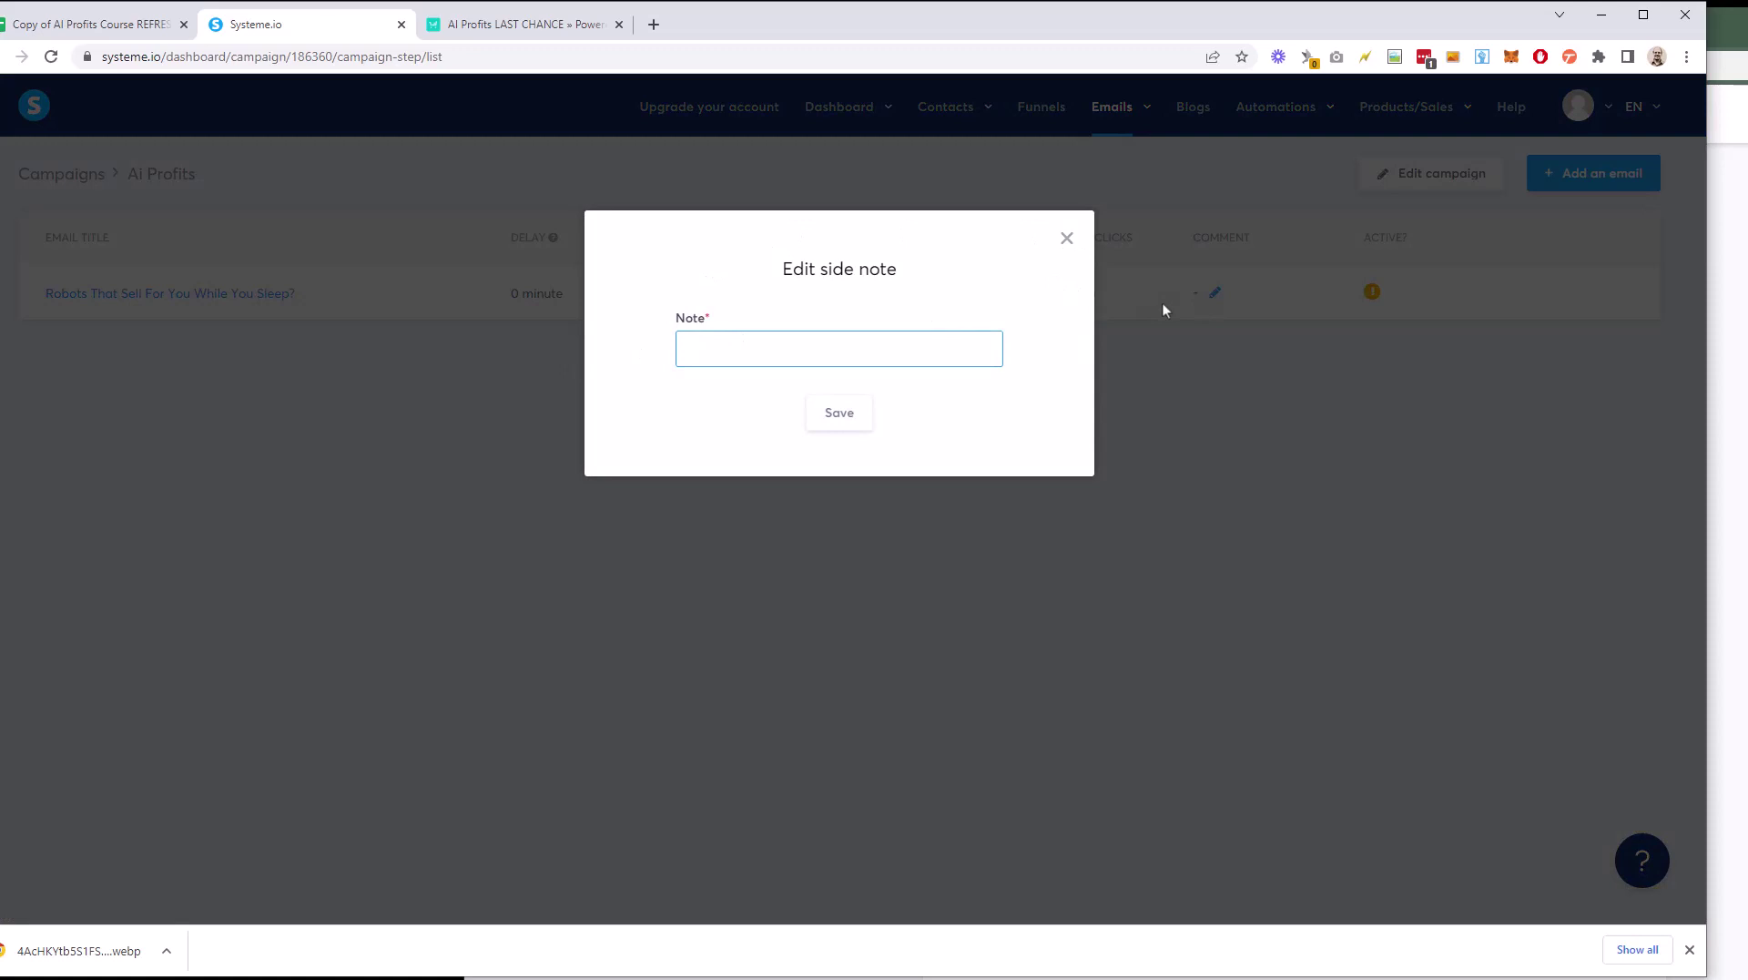
left_click(1068, 242)
mouse_move(1397, 316)
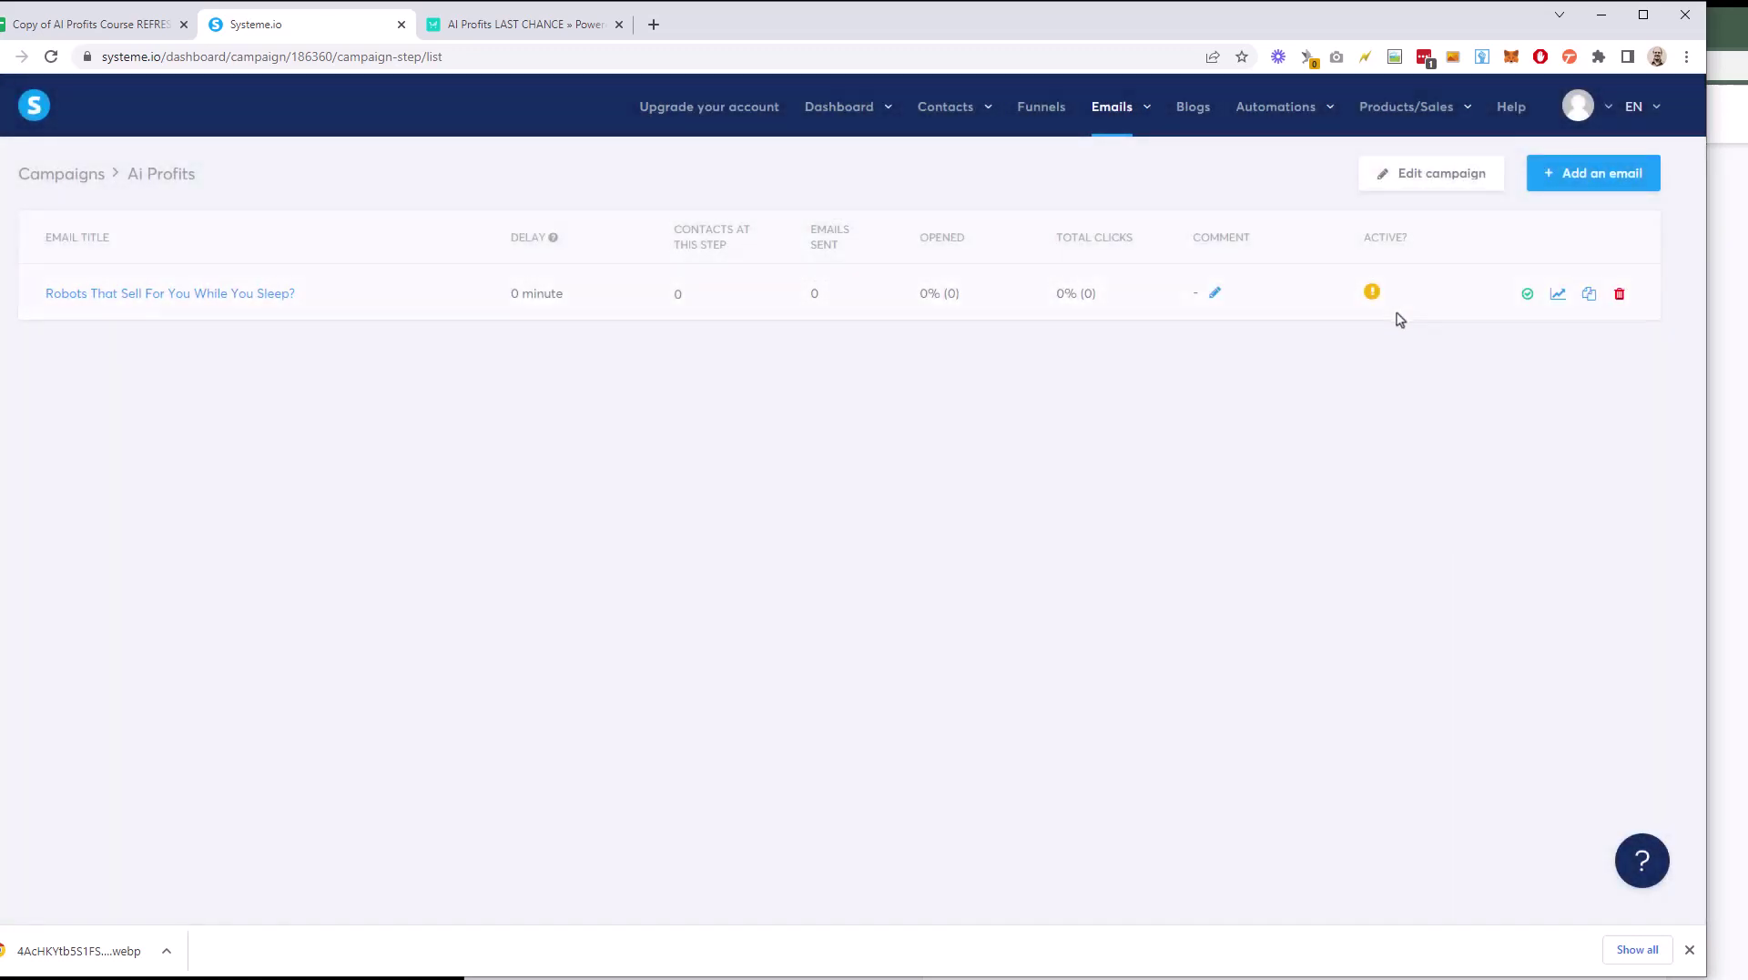
left_click(1527, 295)
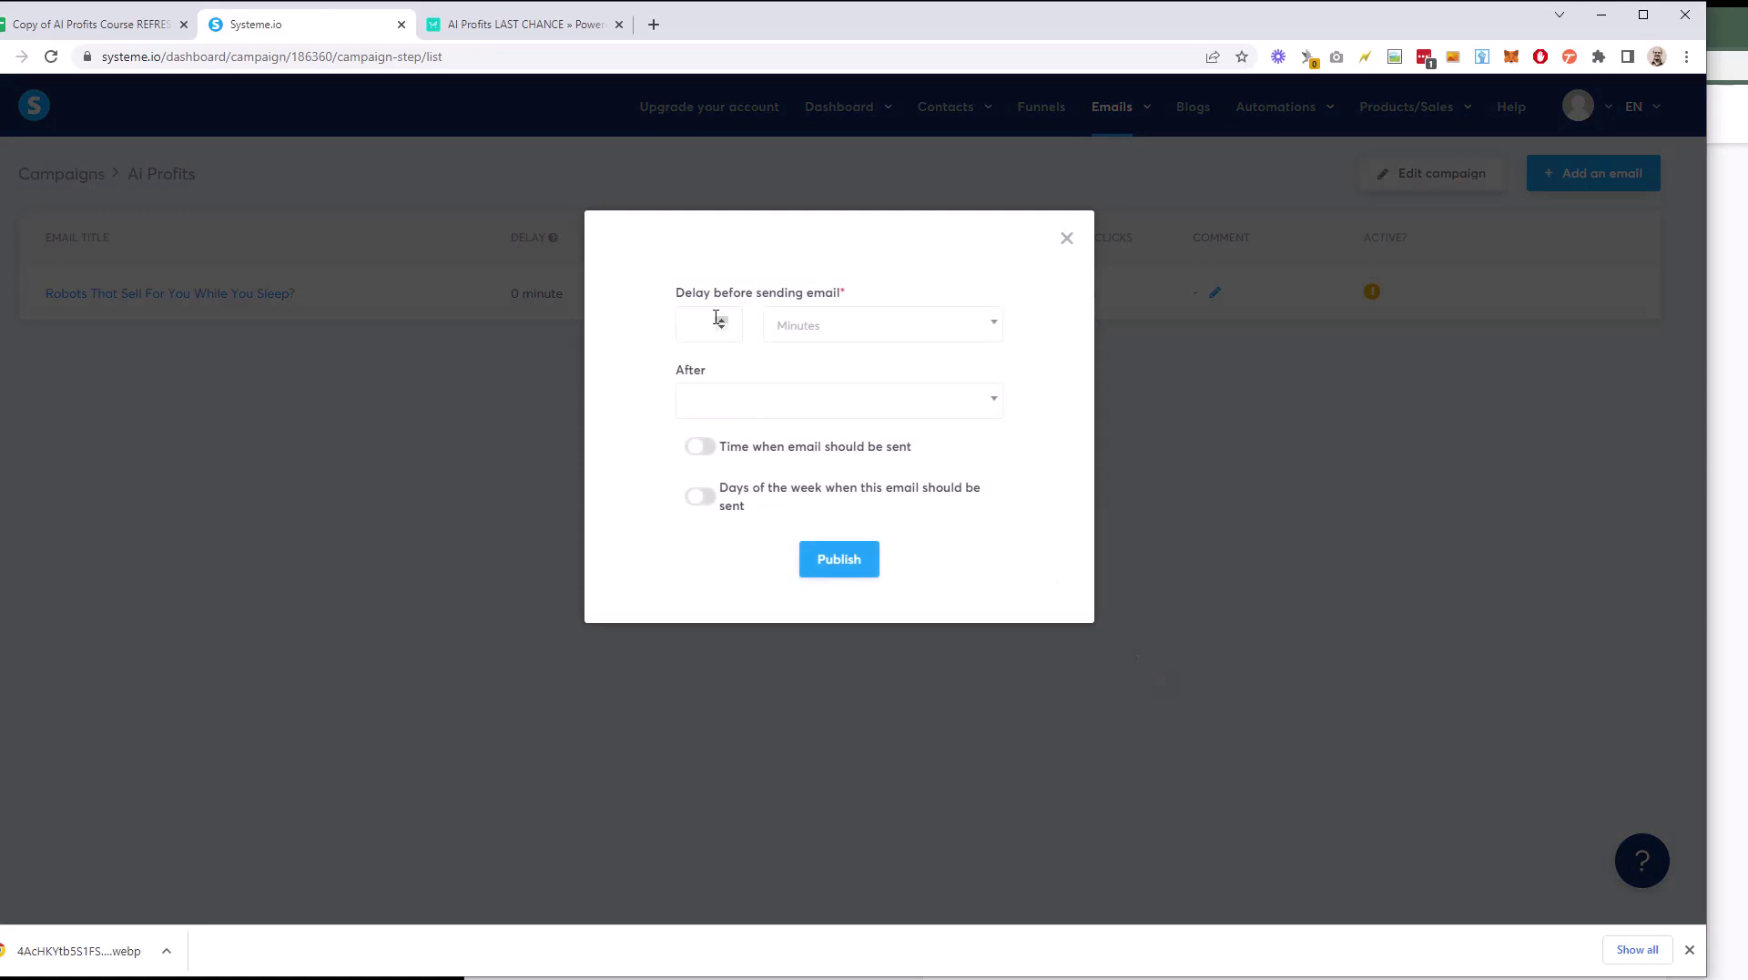
Step: Set the send delay to 0 minutes, leaving the After setting unchanged
left_click(710, 333)
left_click(537, 27)
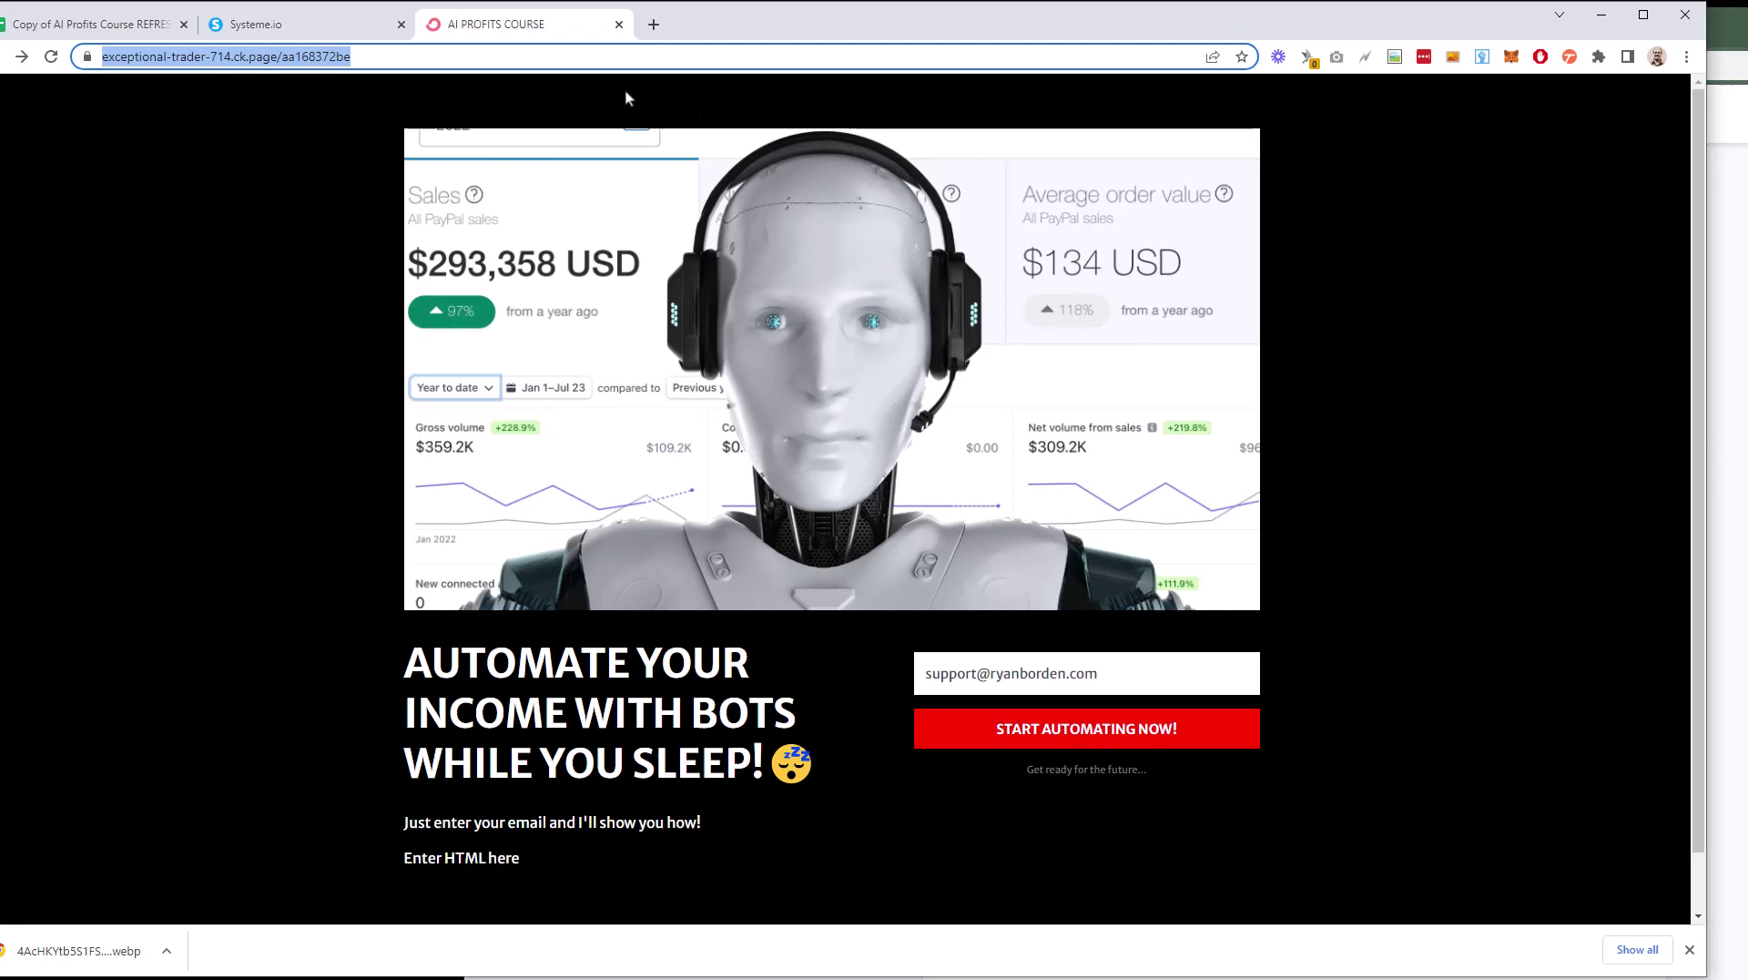
left_click(333, 28)
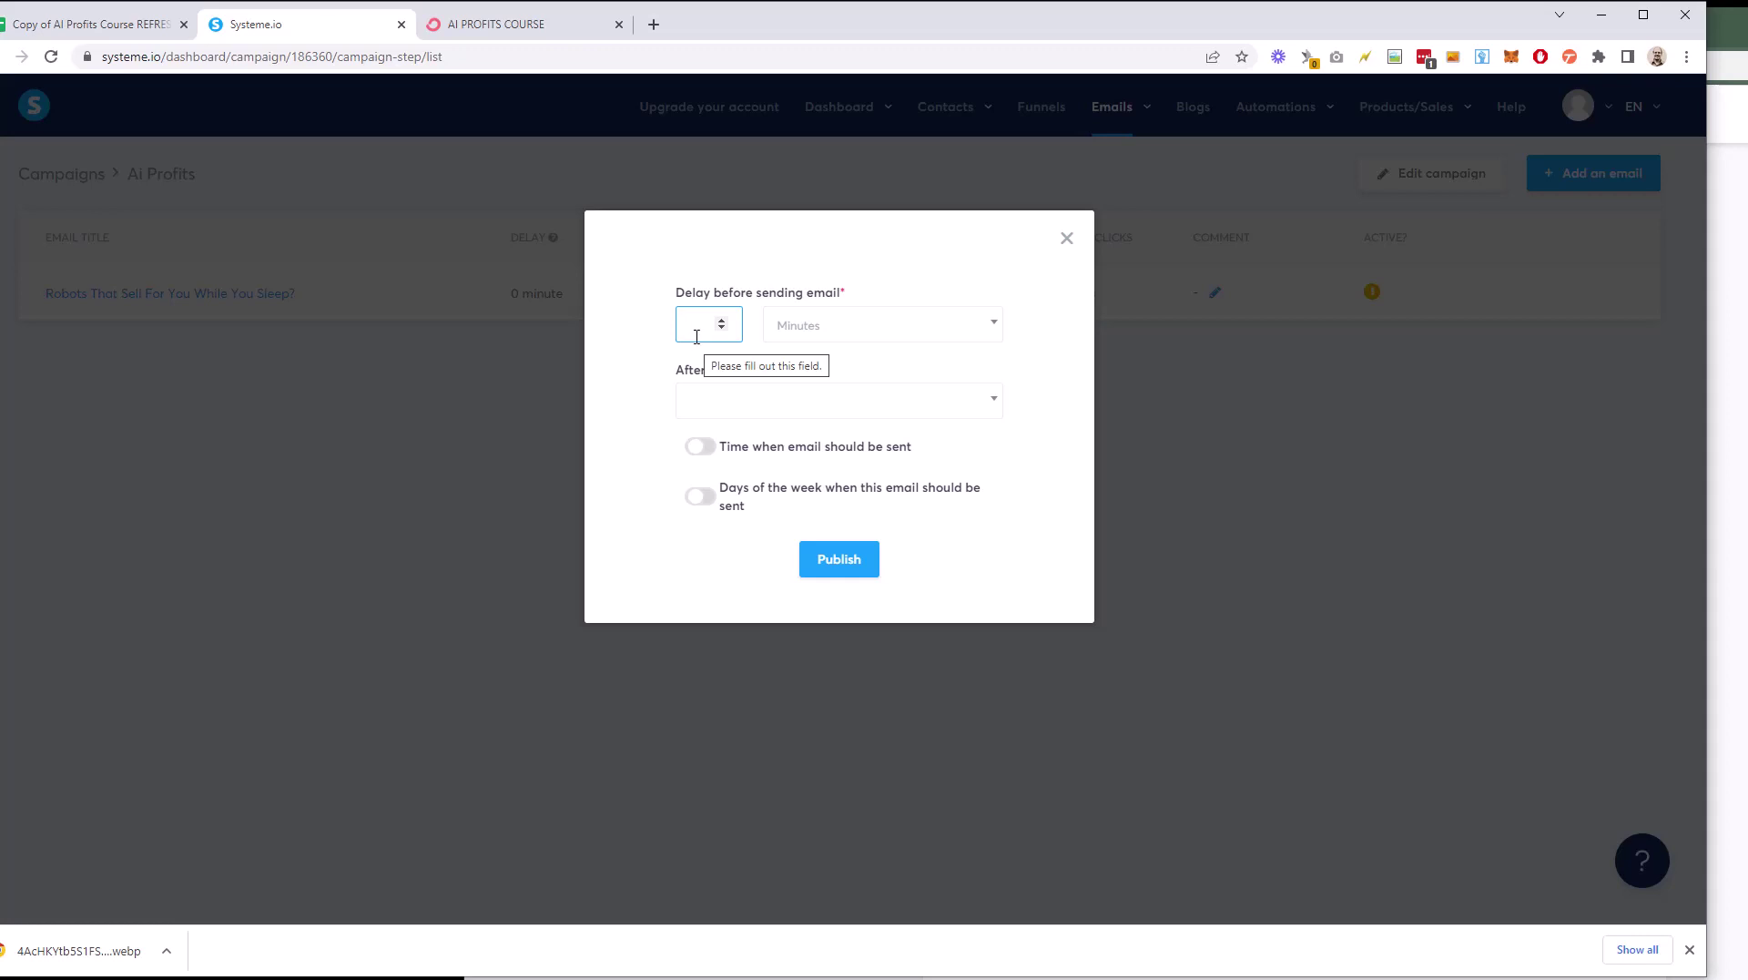
type("0")
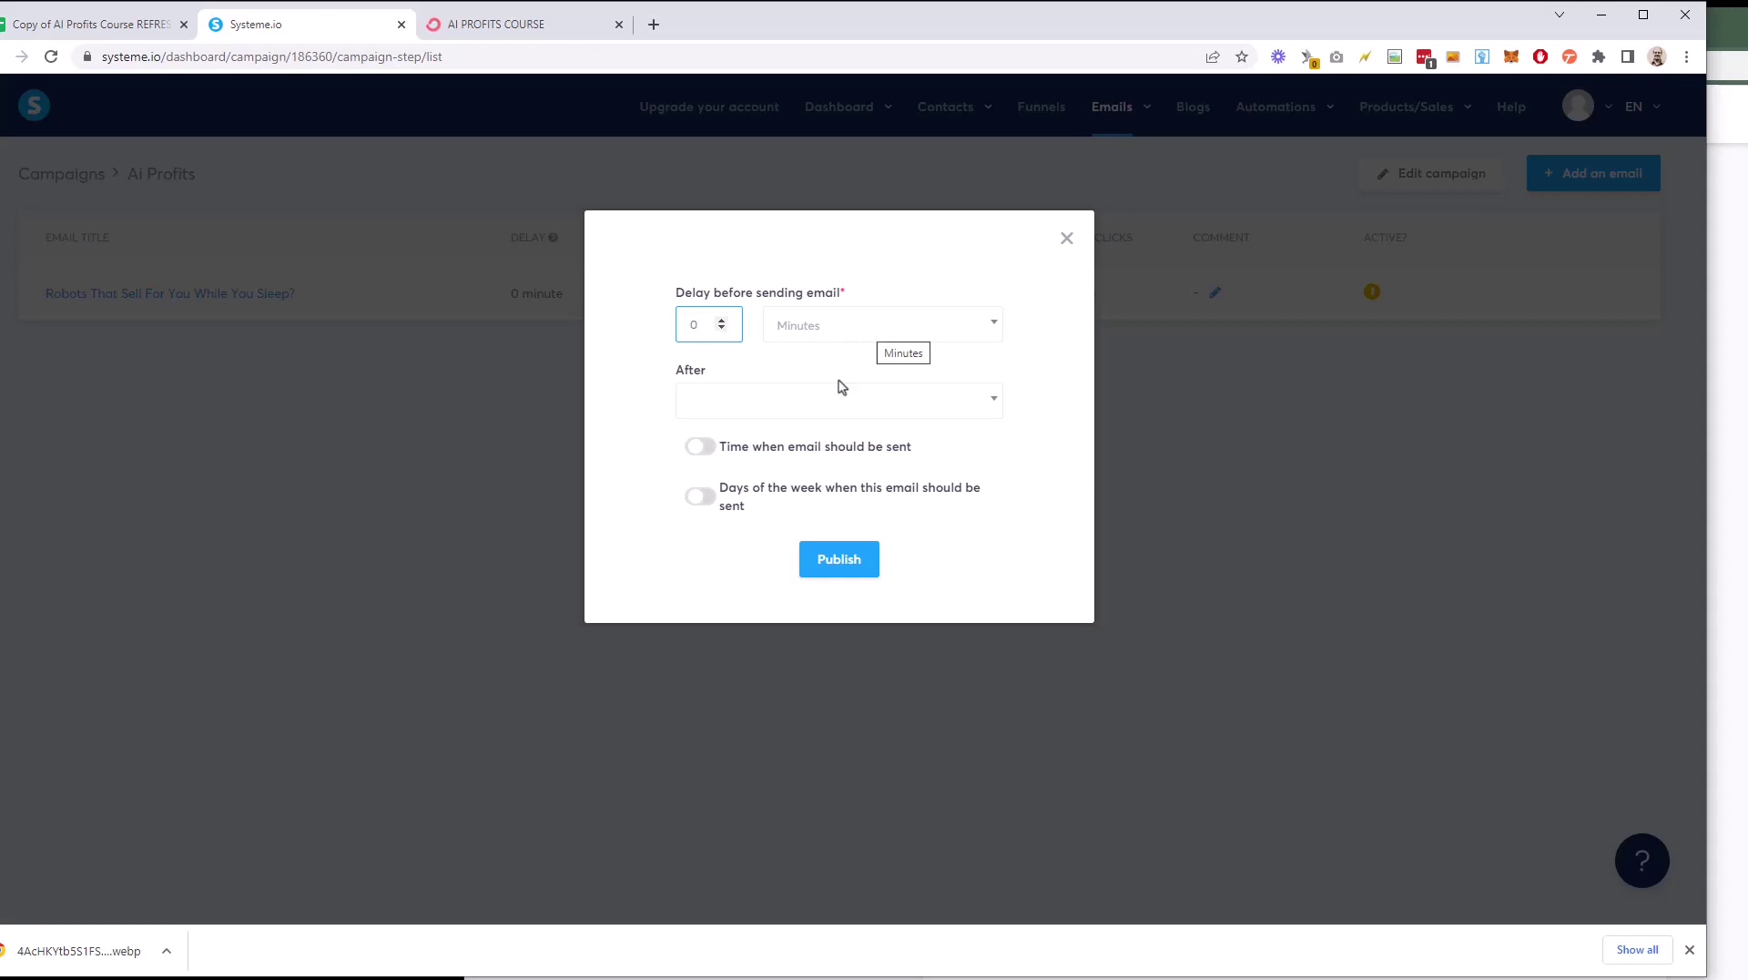
left_click(839, 414)
left_click(839, 414)
left_click(854, 413)
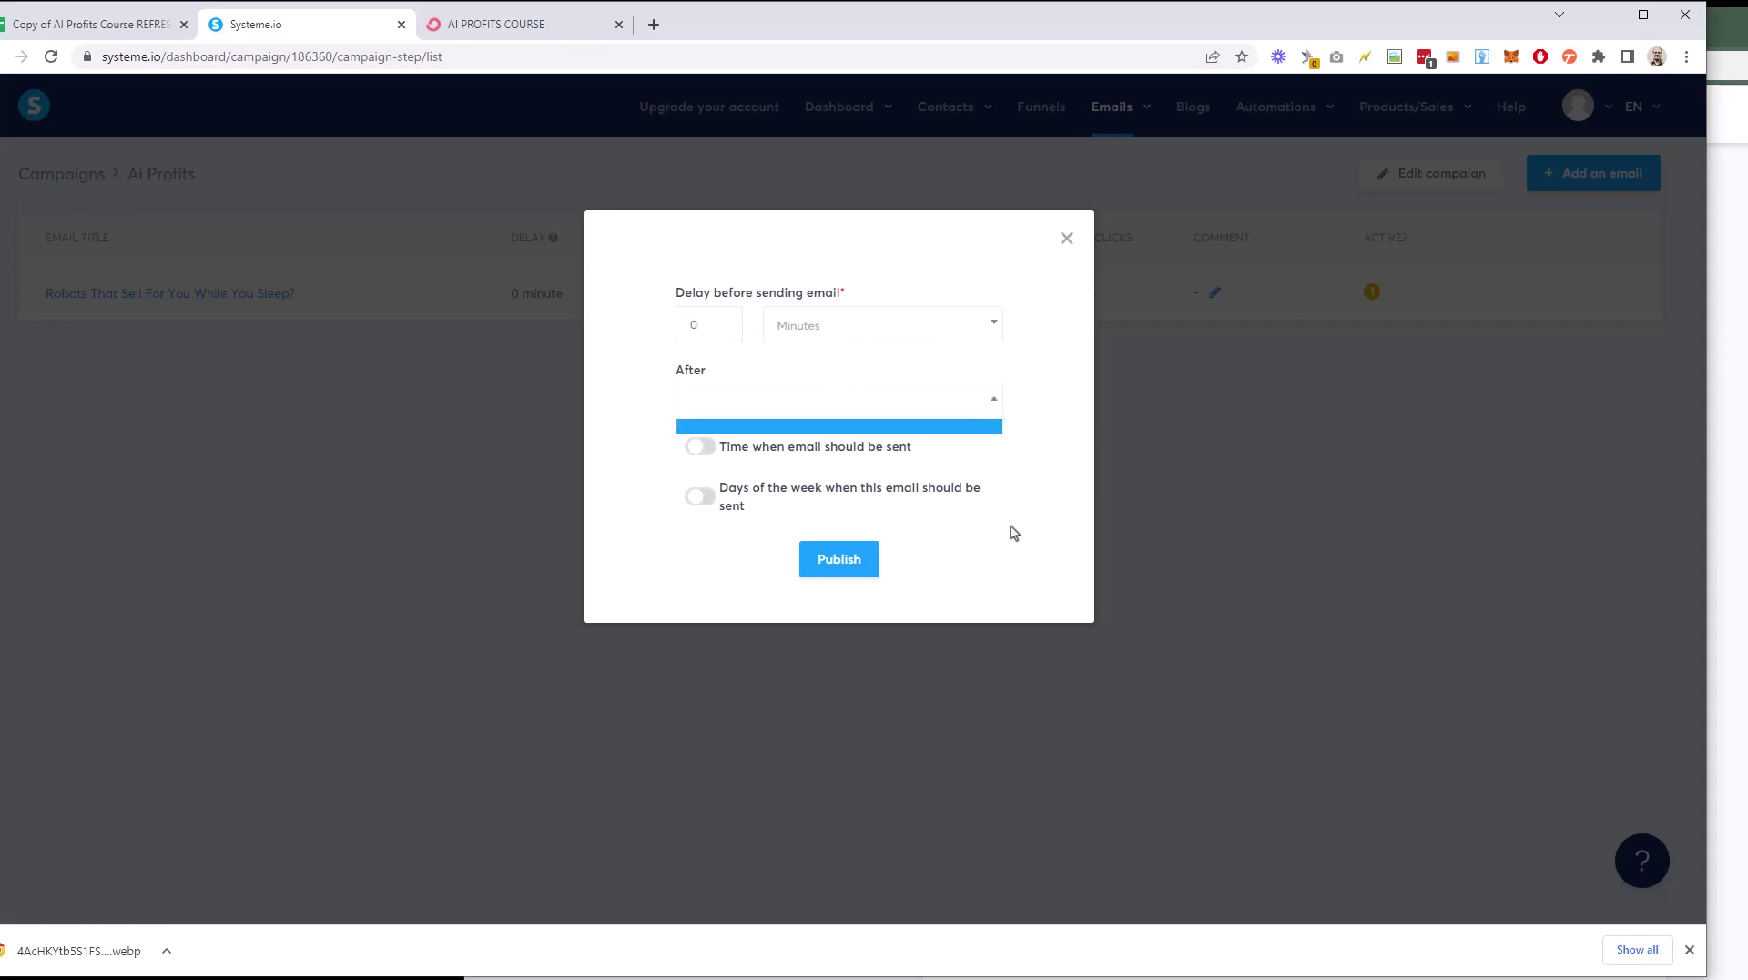
left_click(1027, 414)
Step: Turn off the specific send time and weekday restrictions, then publish the email step
left_click(707, 456)
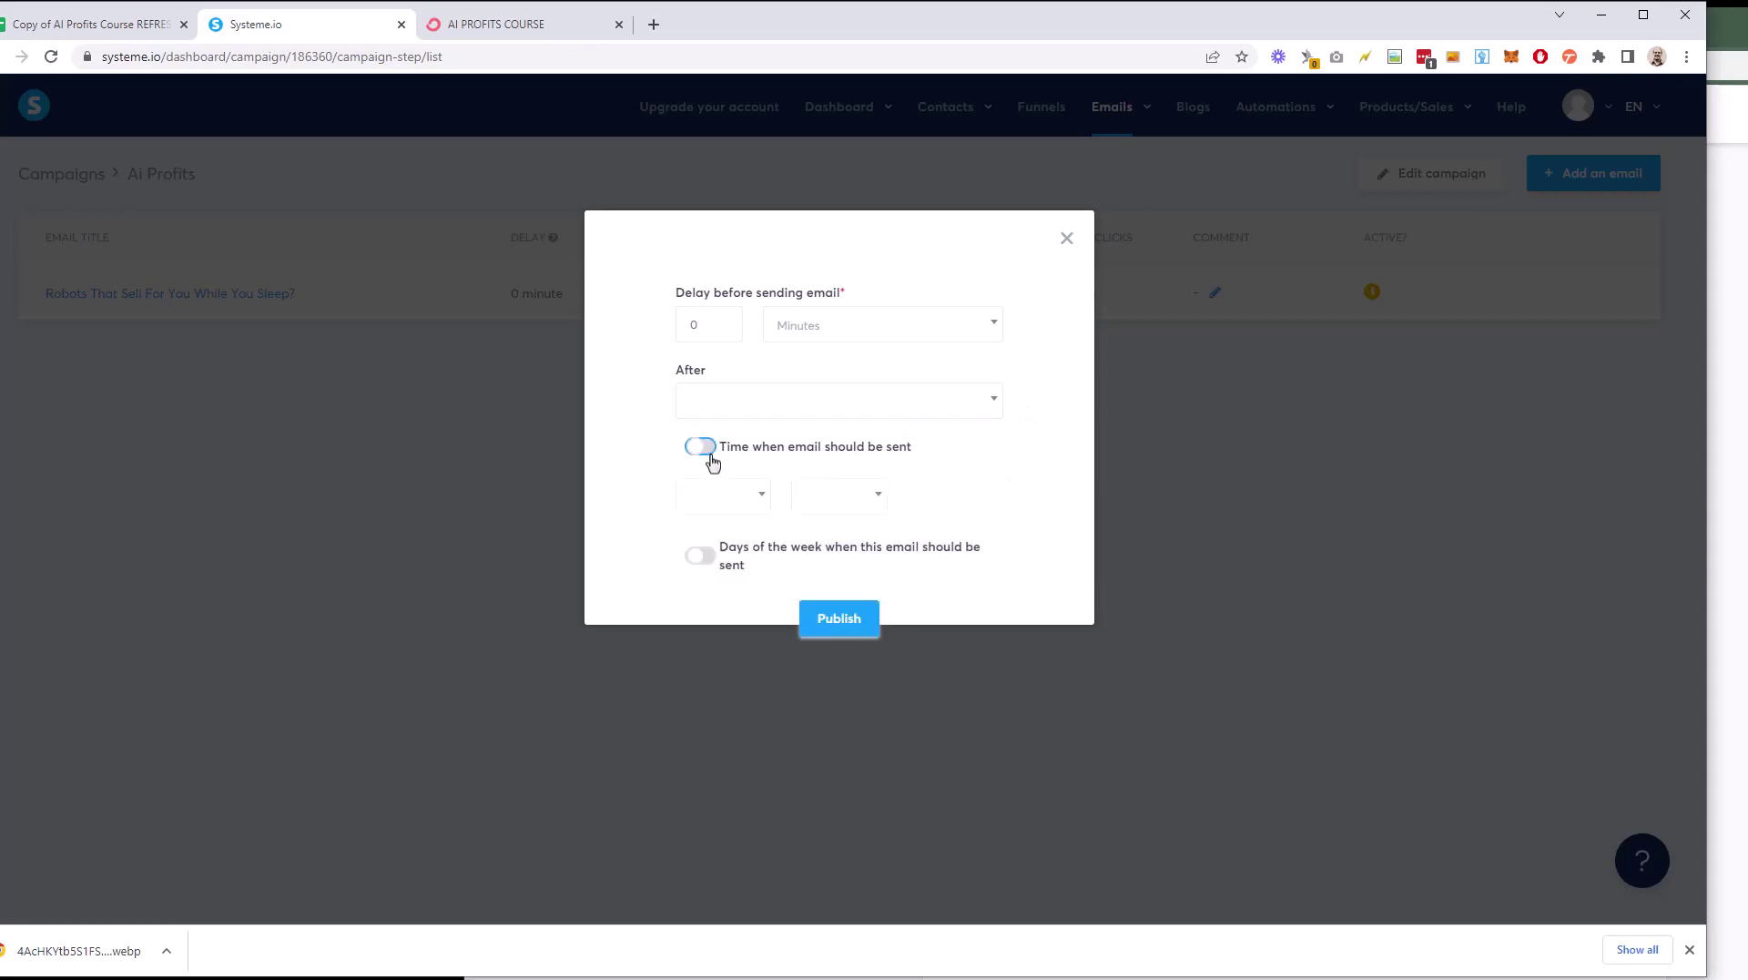
left_click(710, 457)
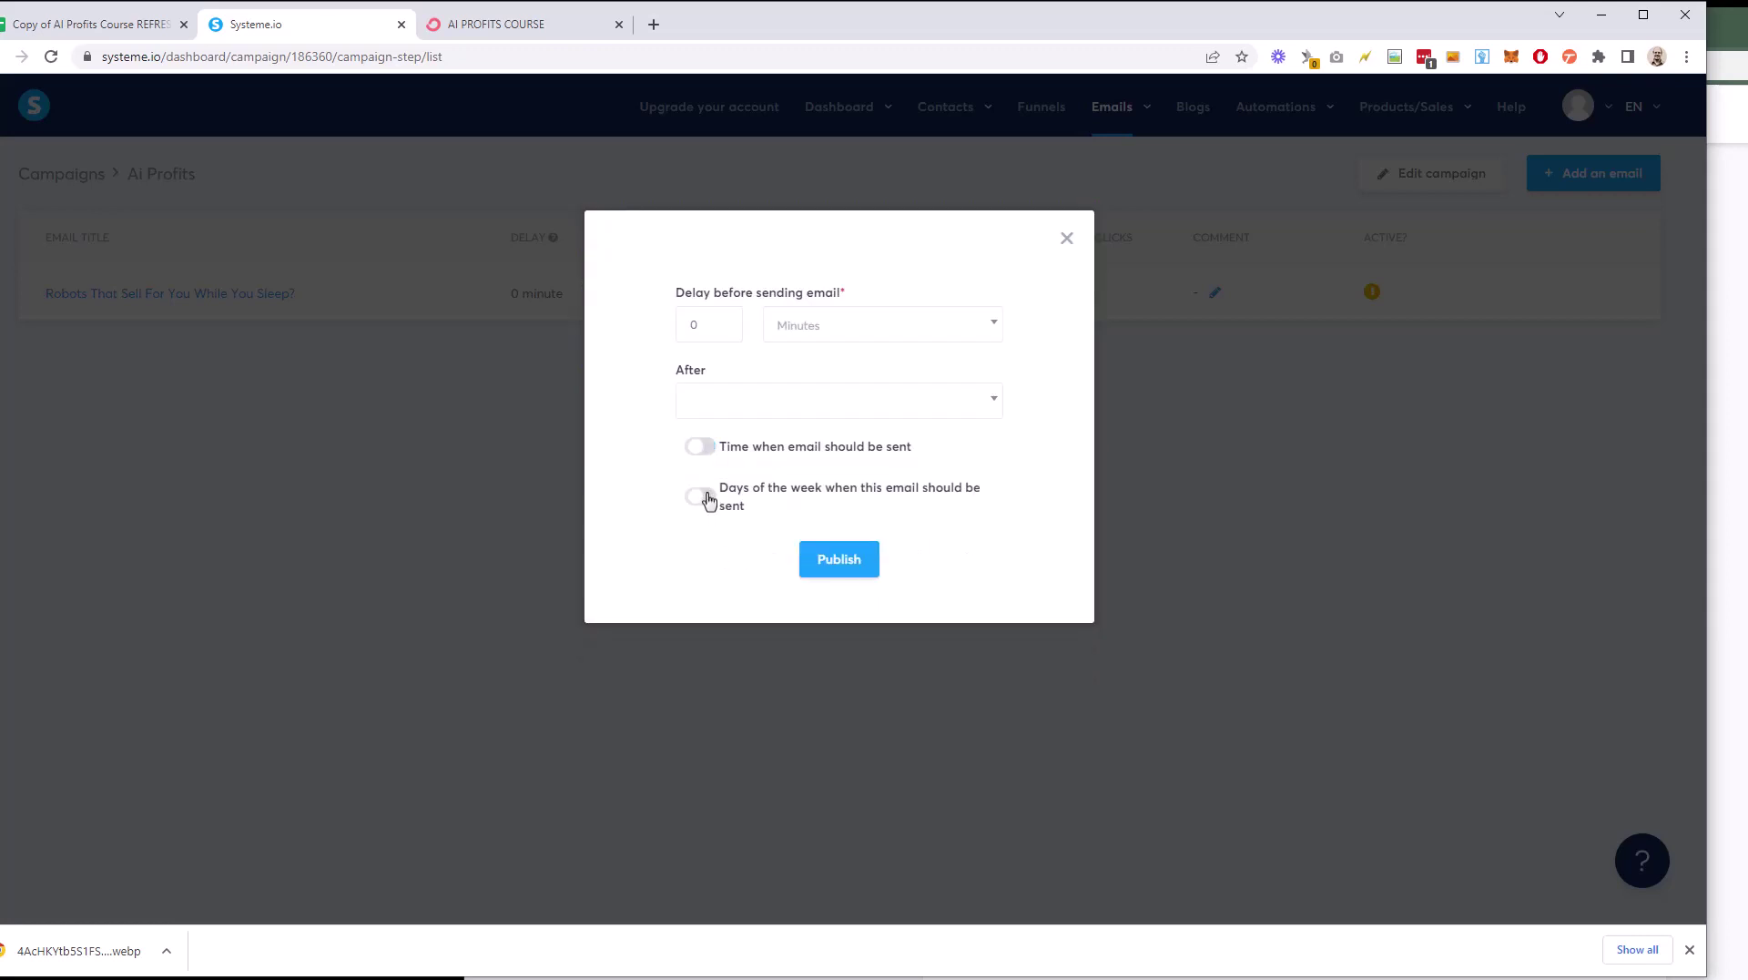
left_click(708, 499)
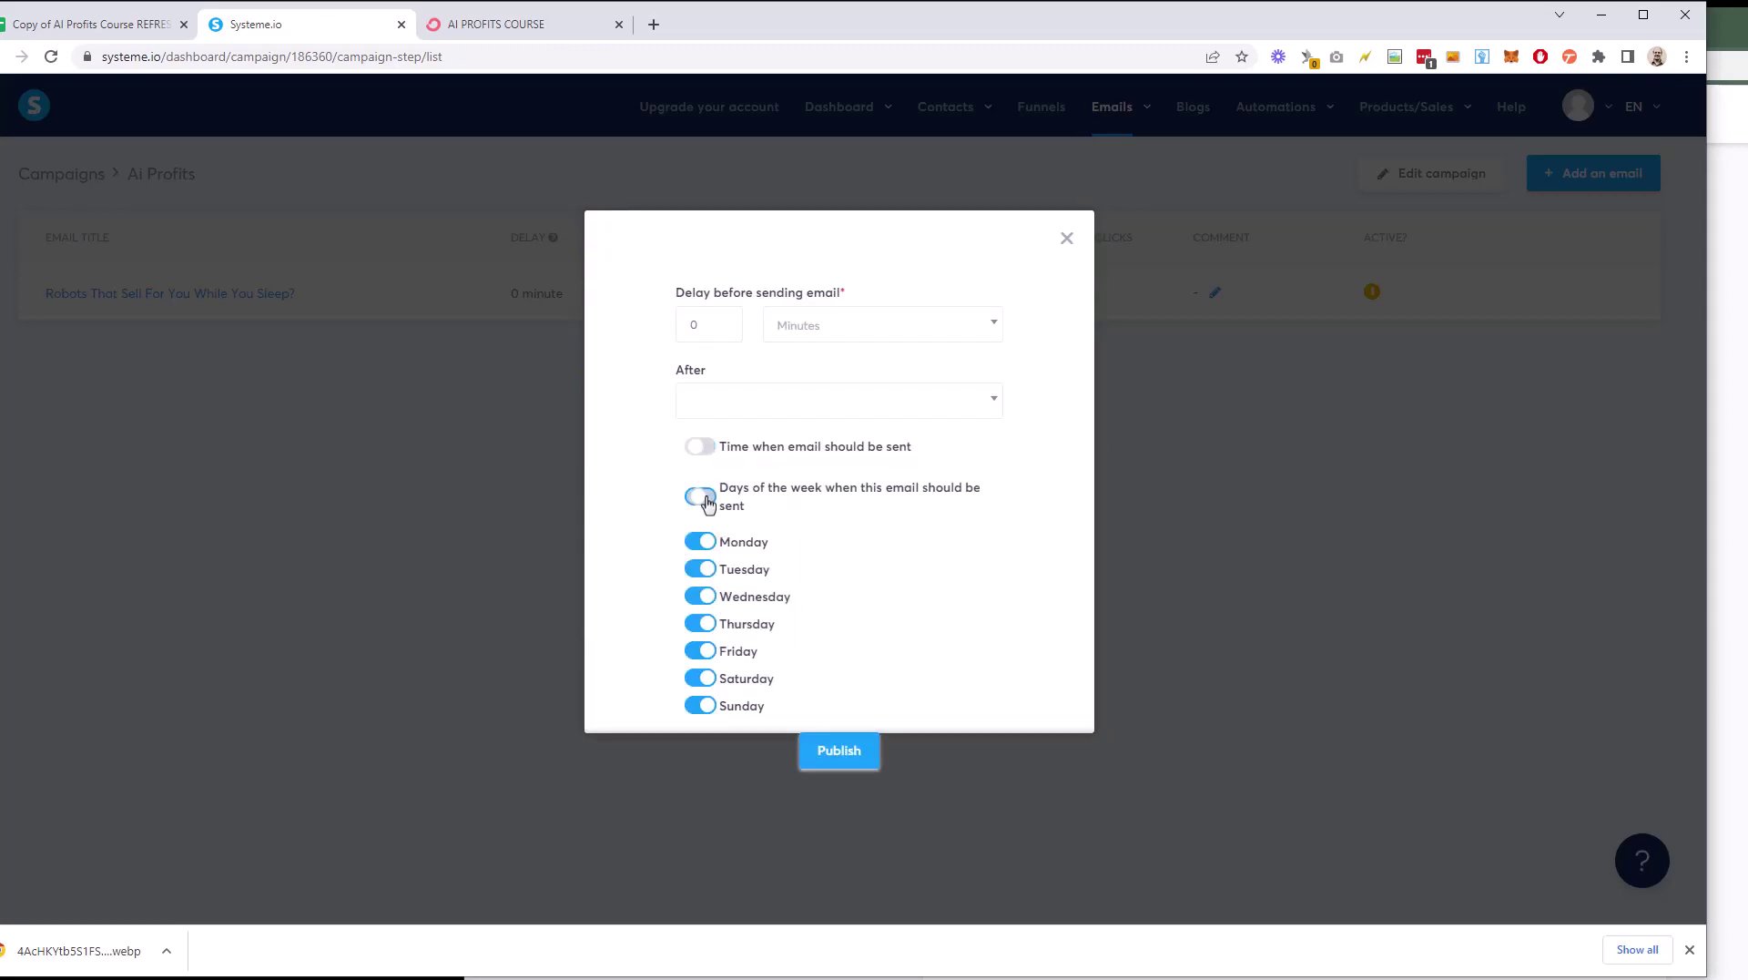
left_click(765, 511)
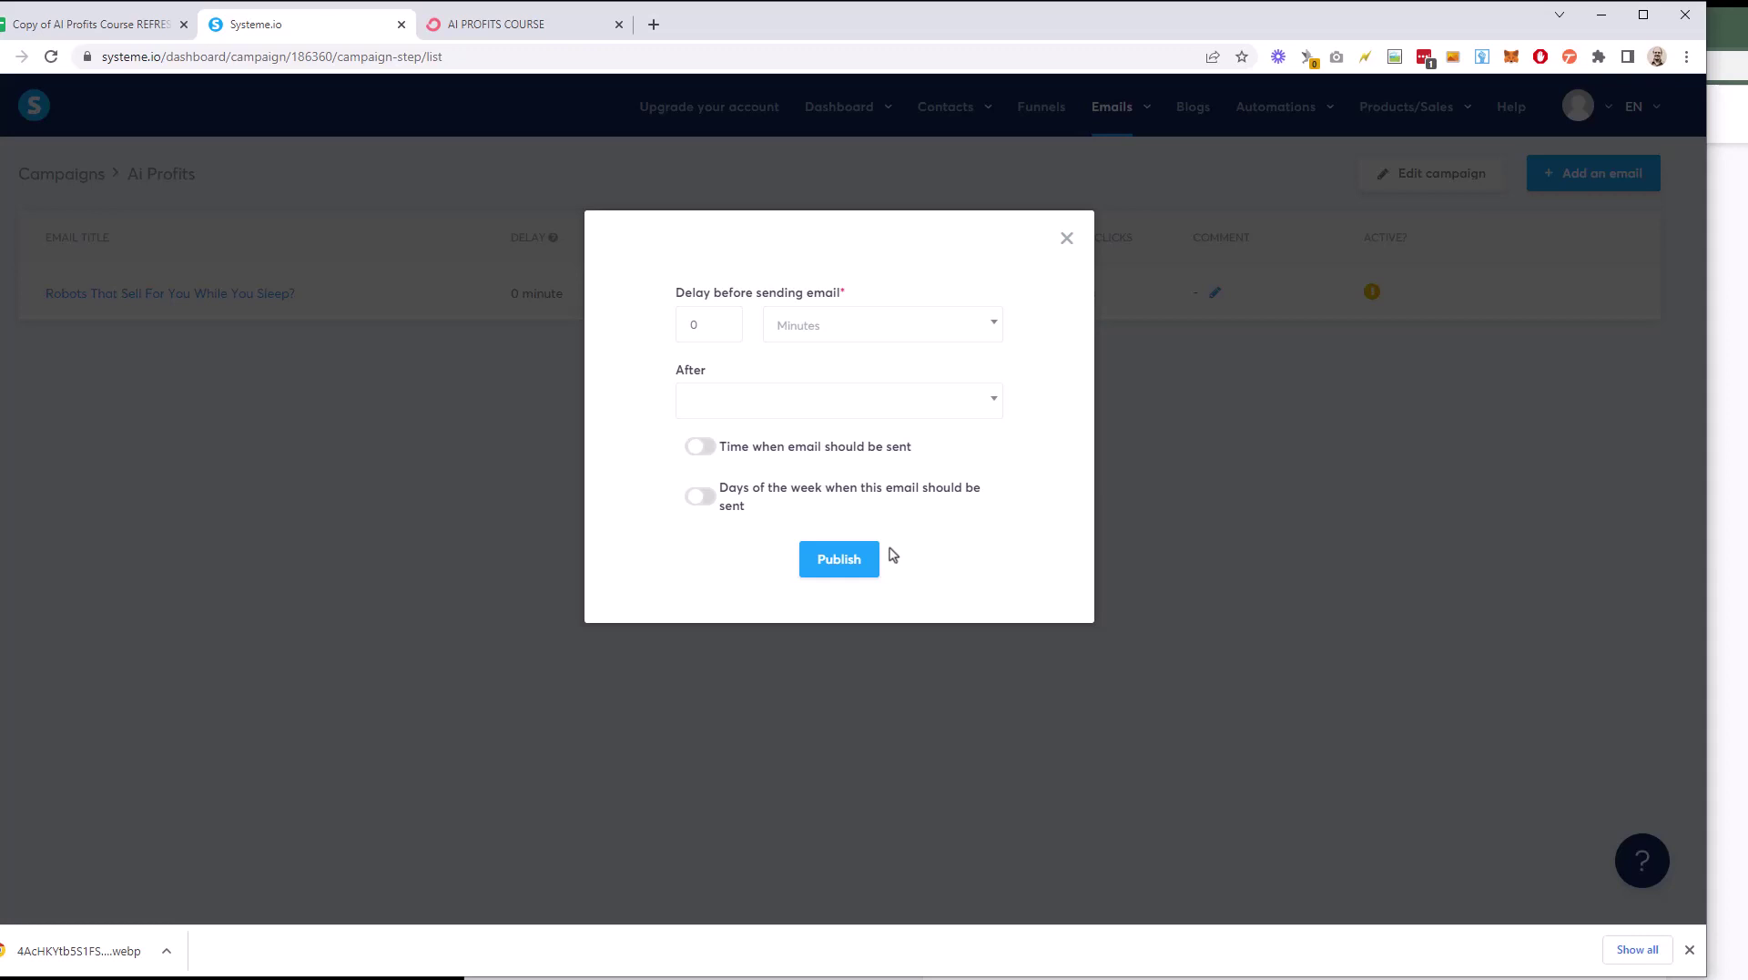
left_click(701, 497)
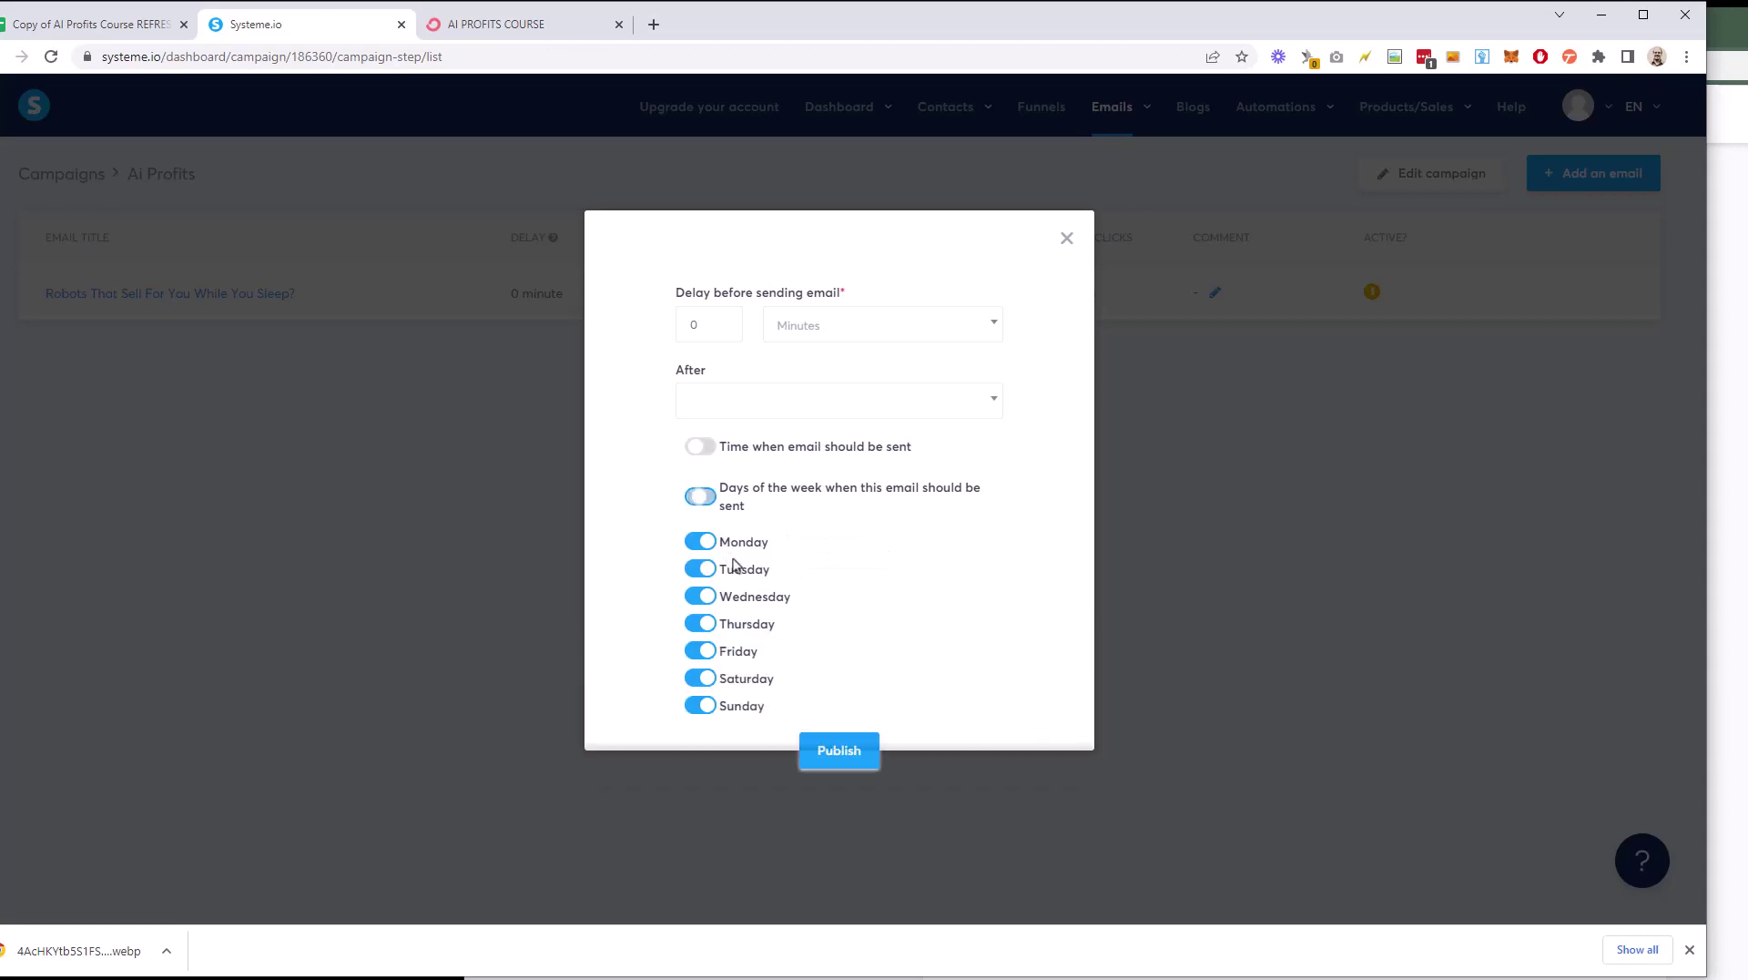
left_click(700, 446)
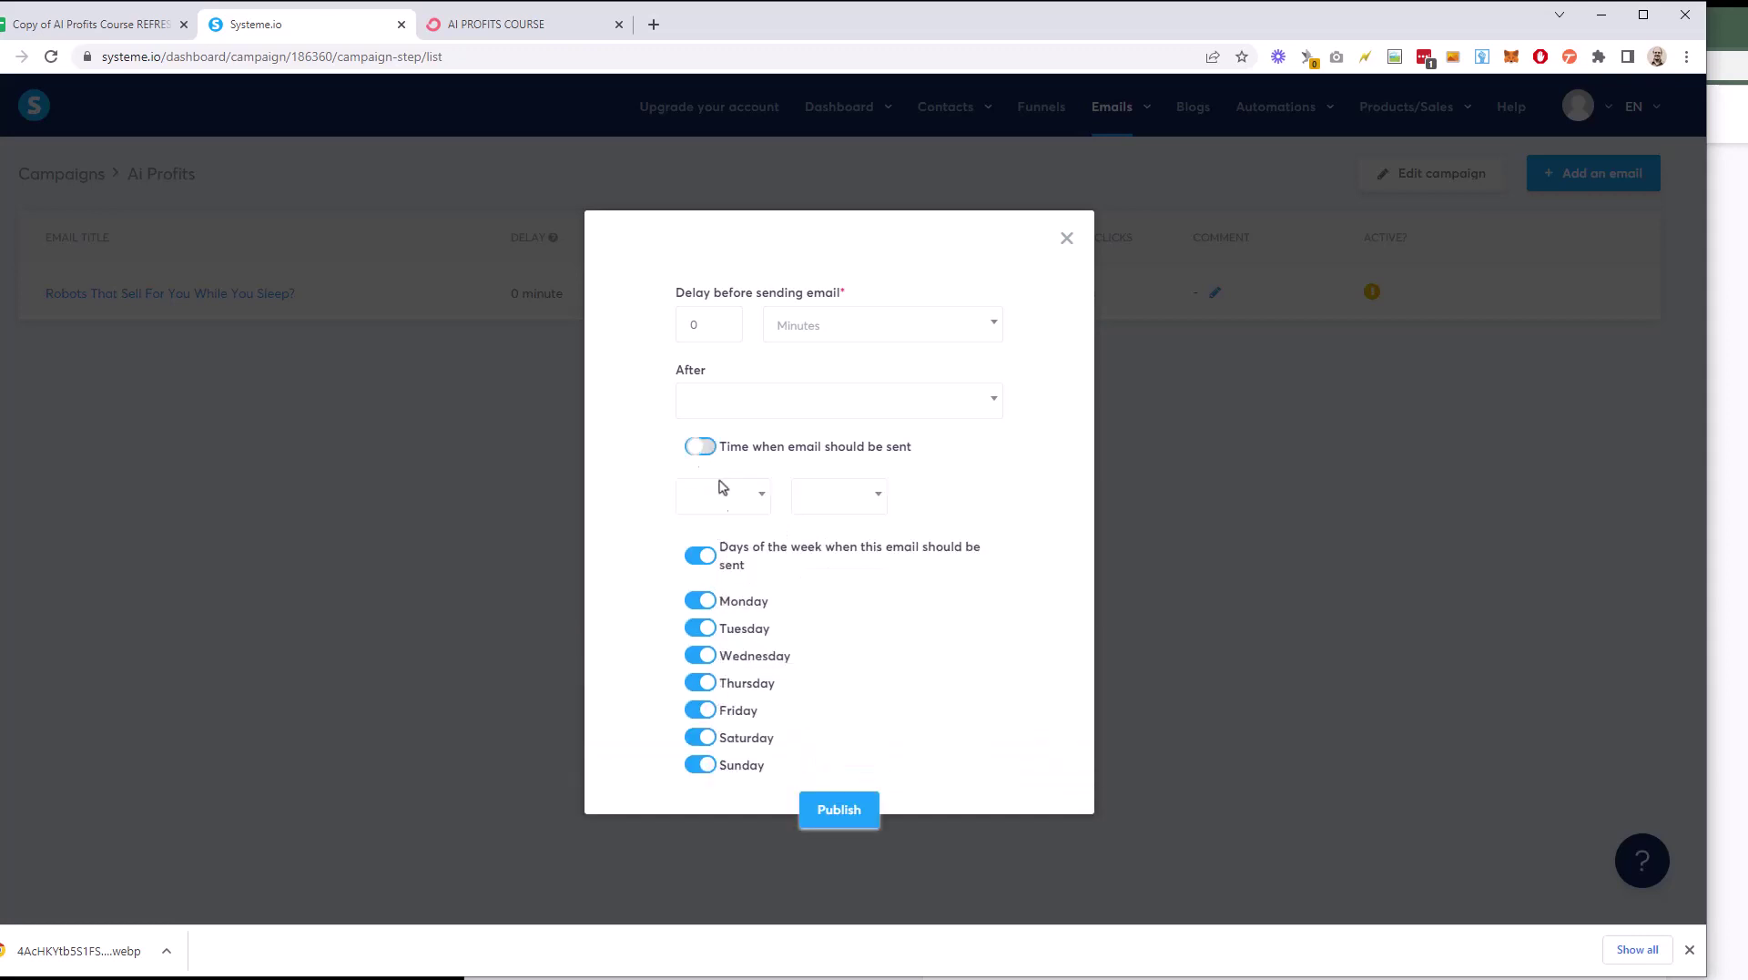
left_click(701, 446)
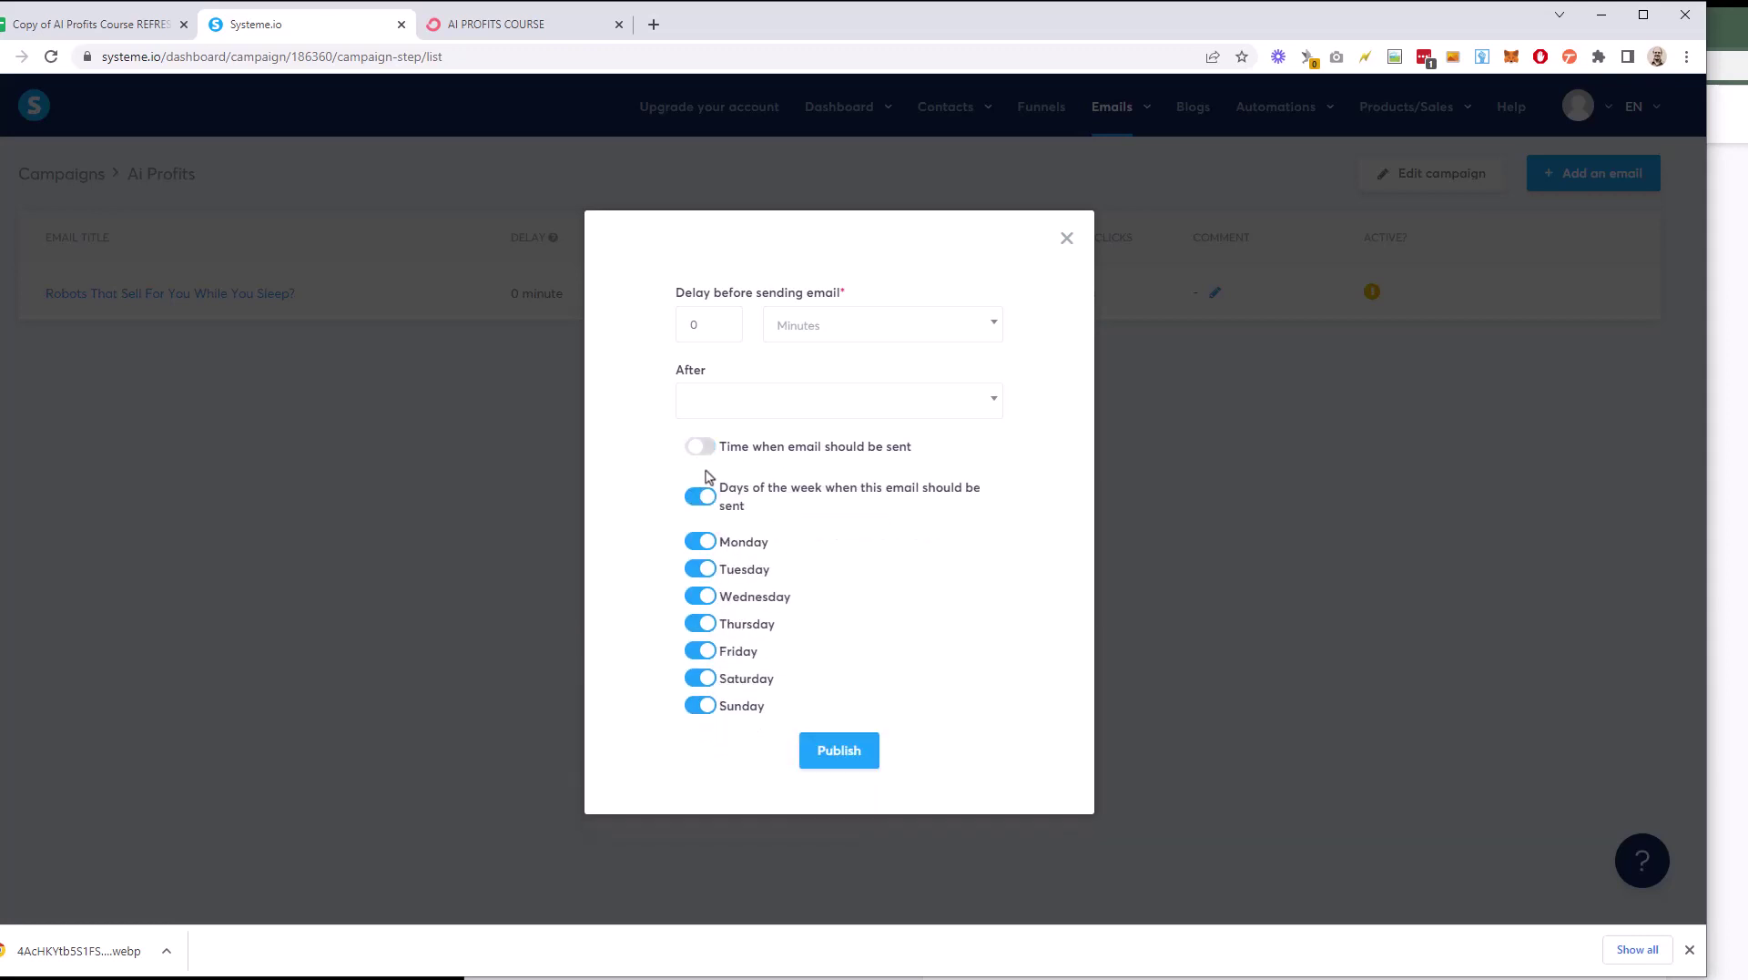
left_click(703, 499)
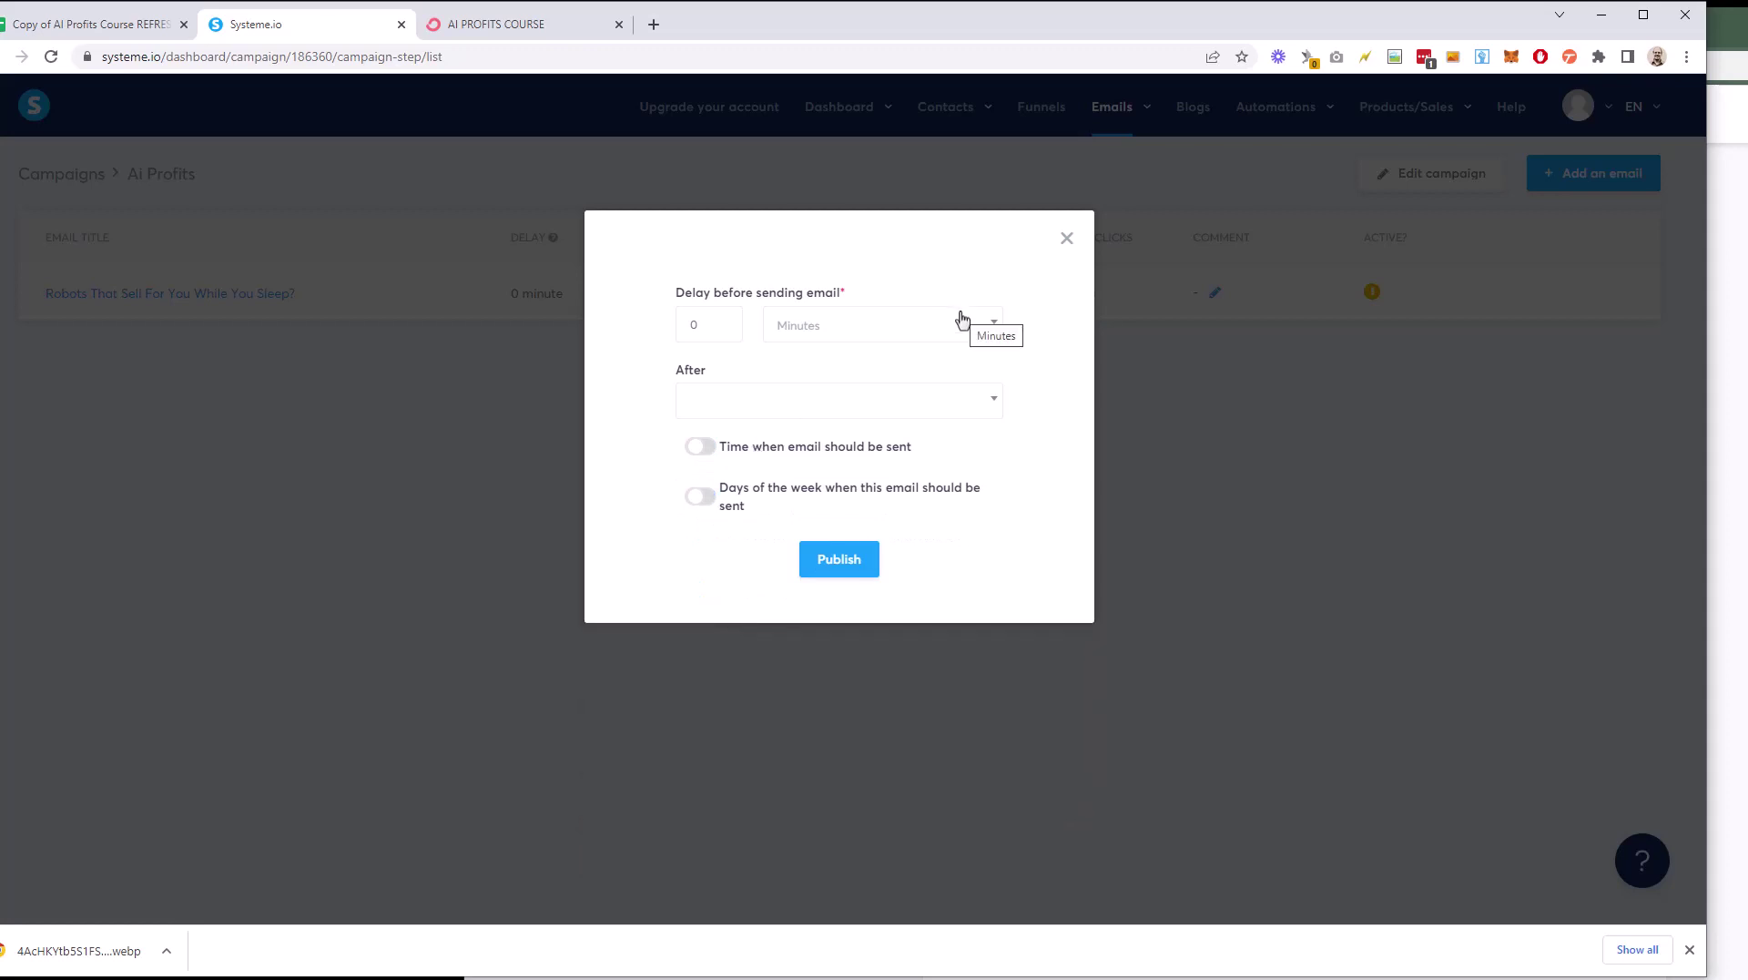
left_click(851, 568)
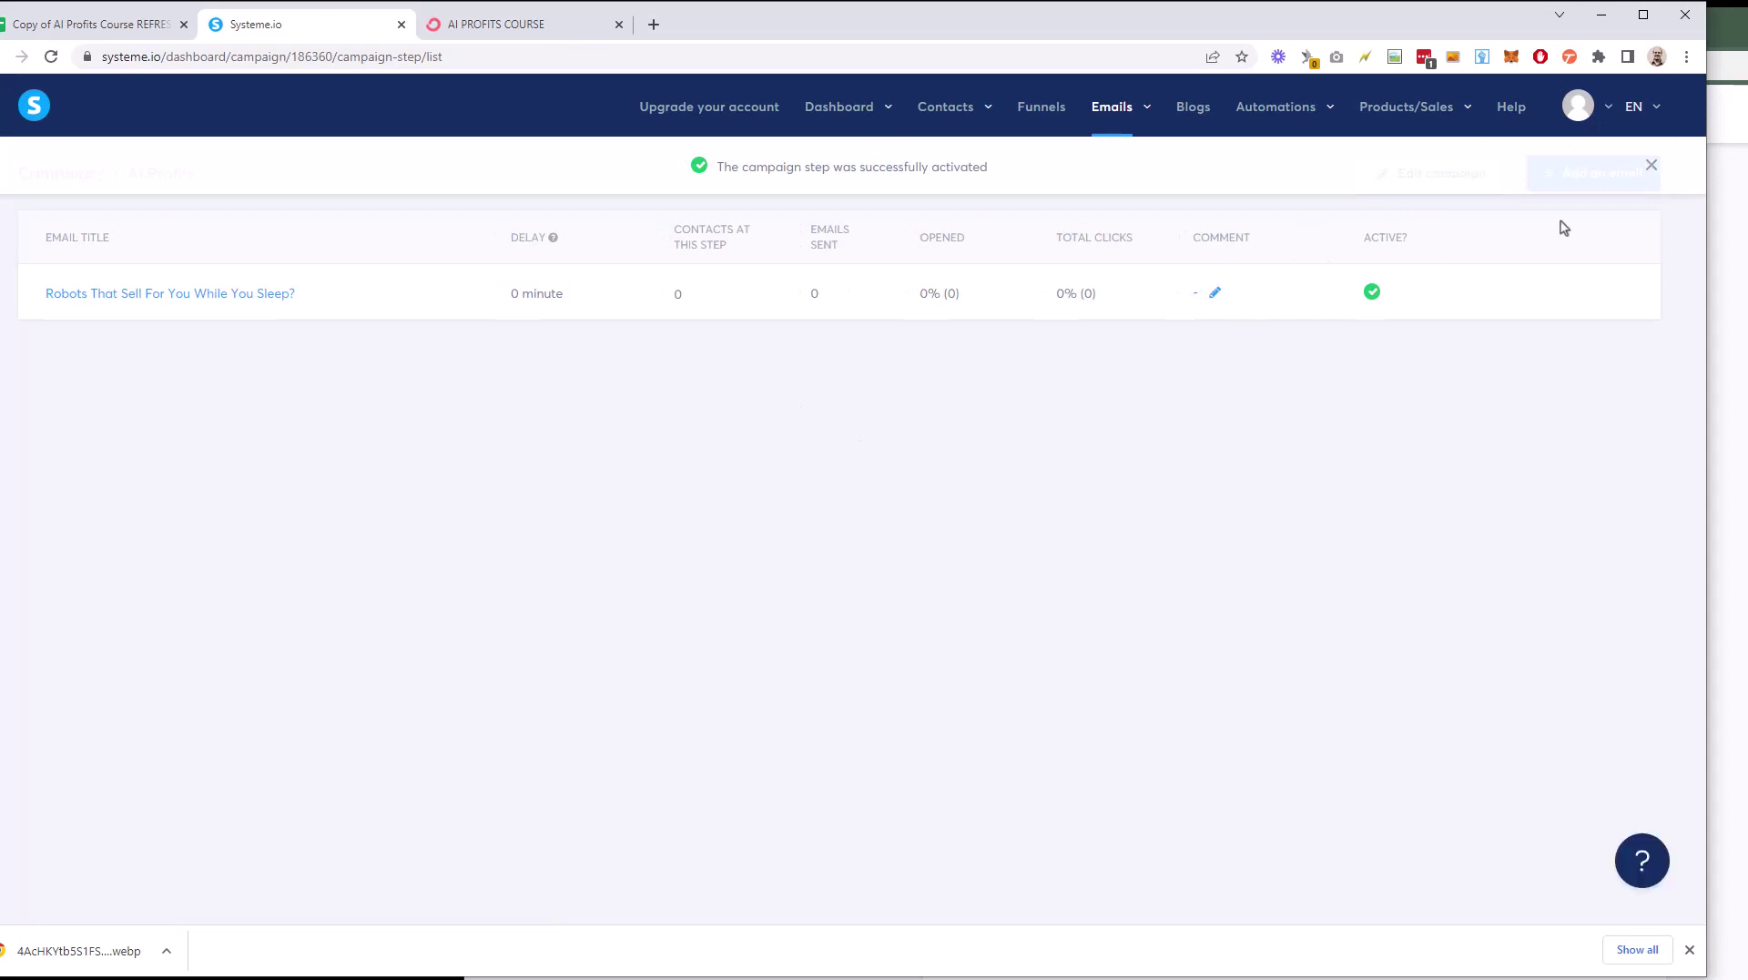
Step: Add a campaign email with subject 'Unlock Your Income With Bots' from the swipe file, using the classic editor
left_click(1651, 165)
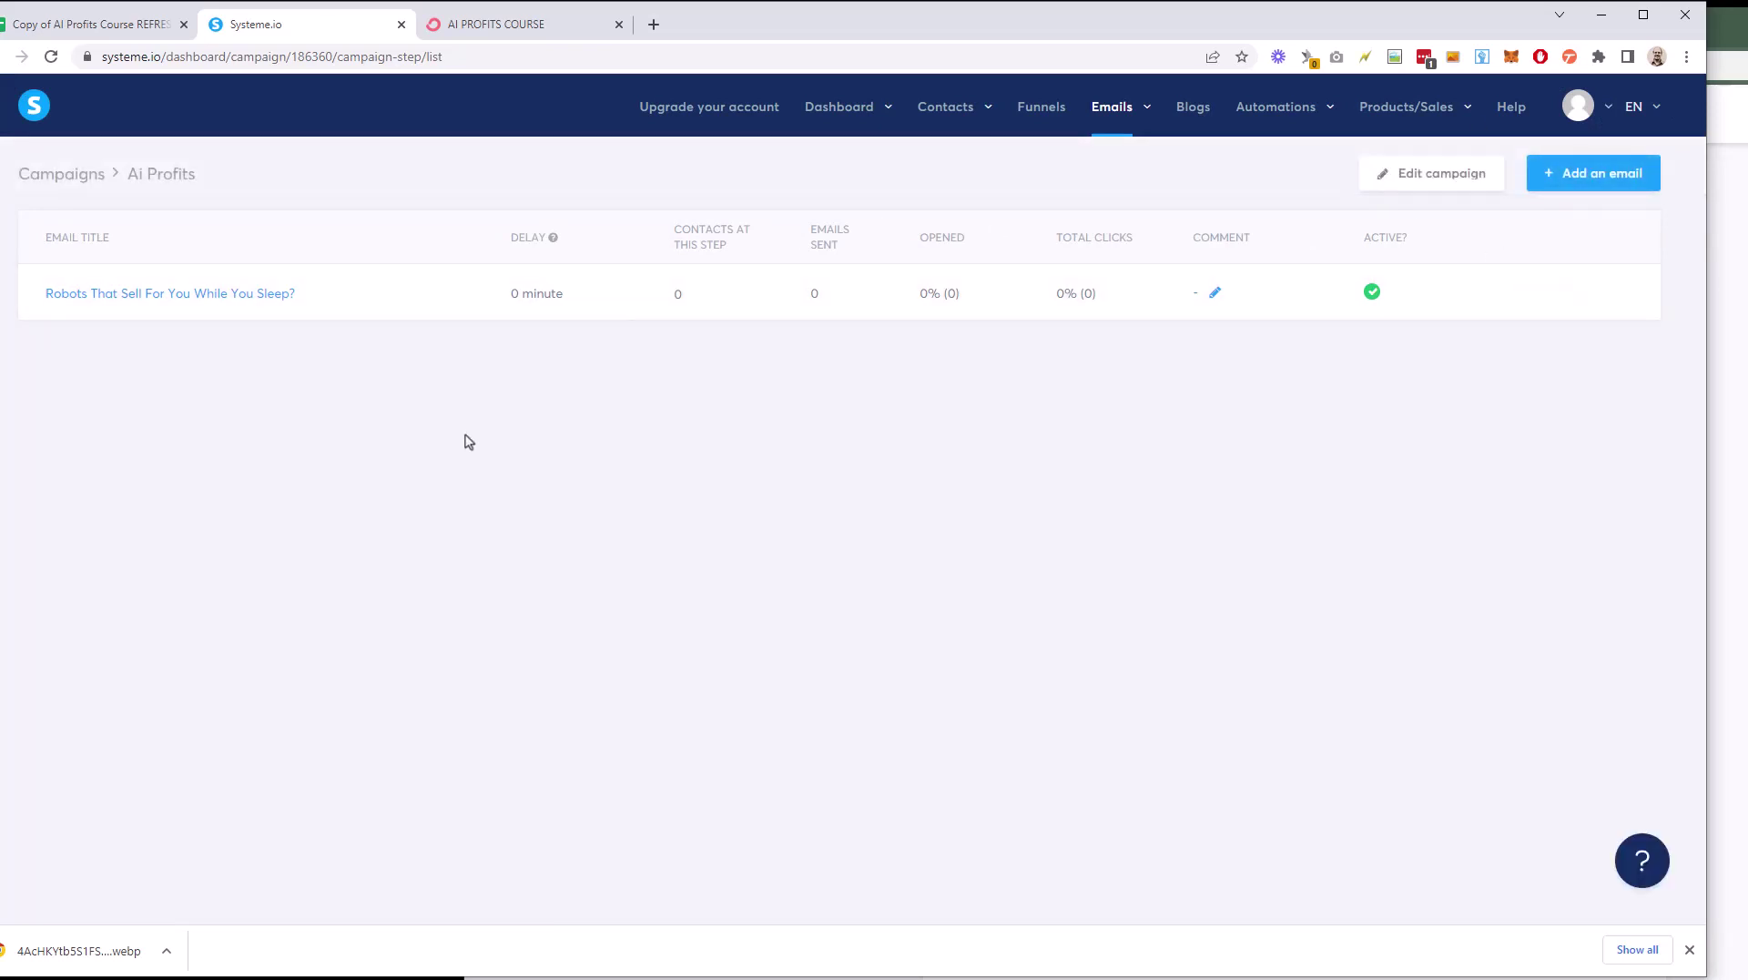
left_click(1614, 181)
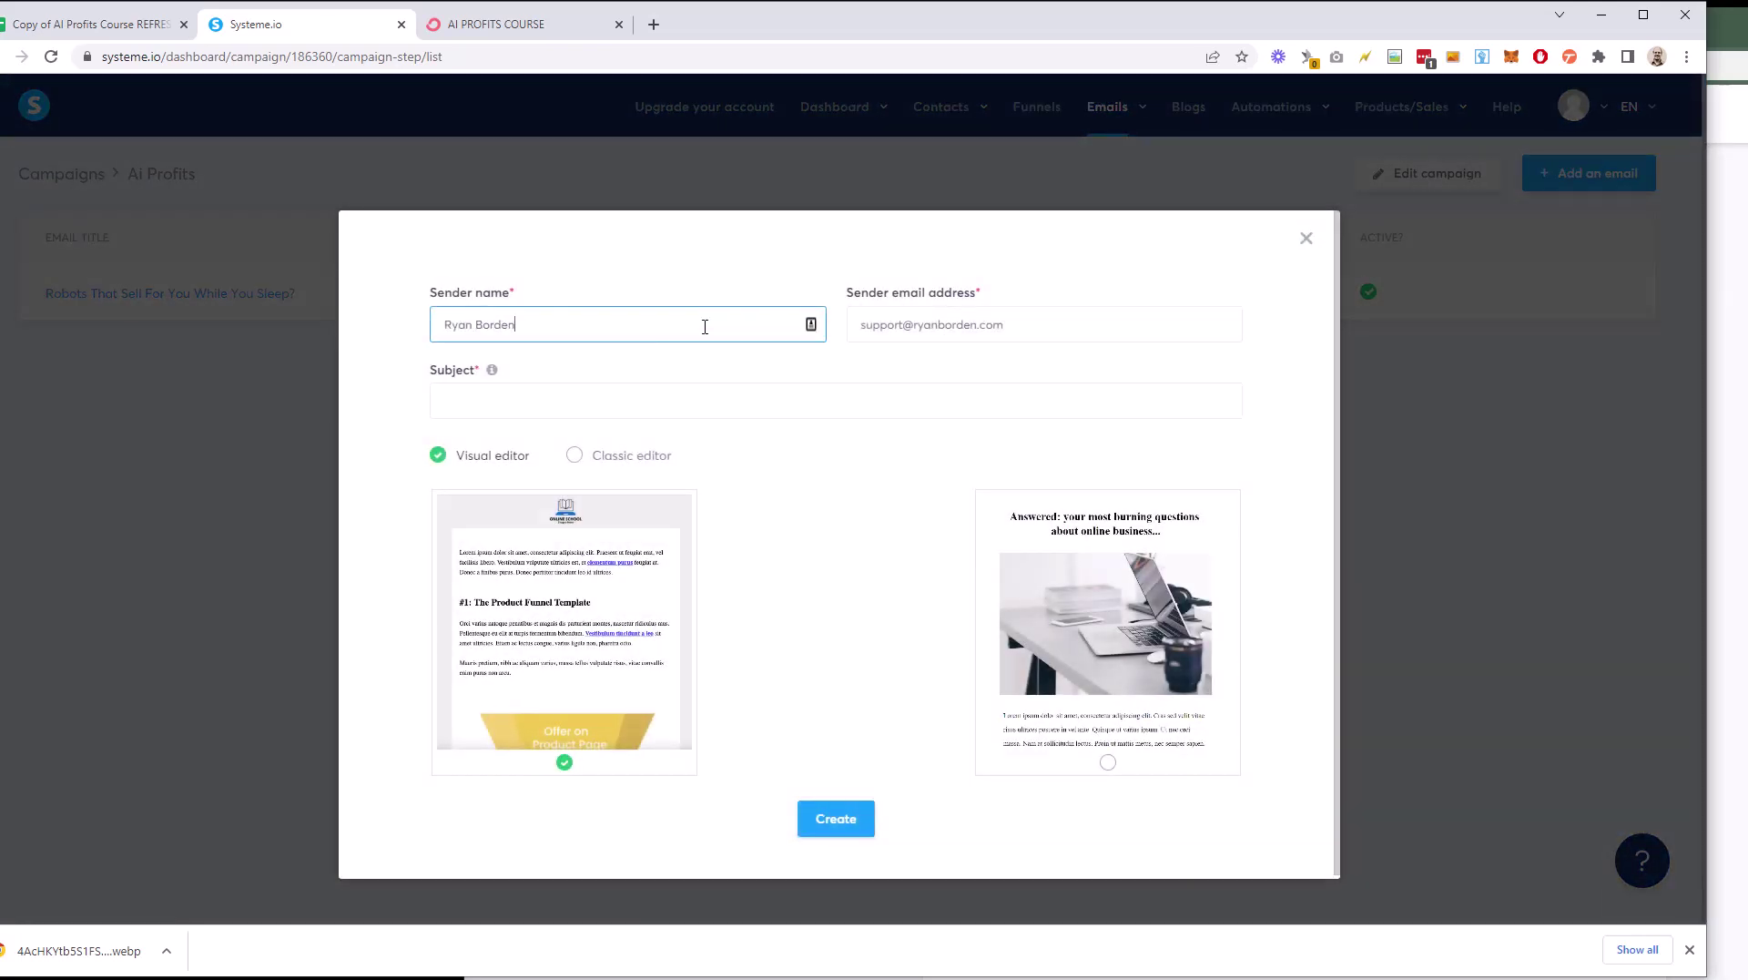
key("alt+Tab")
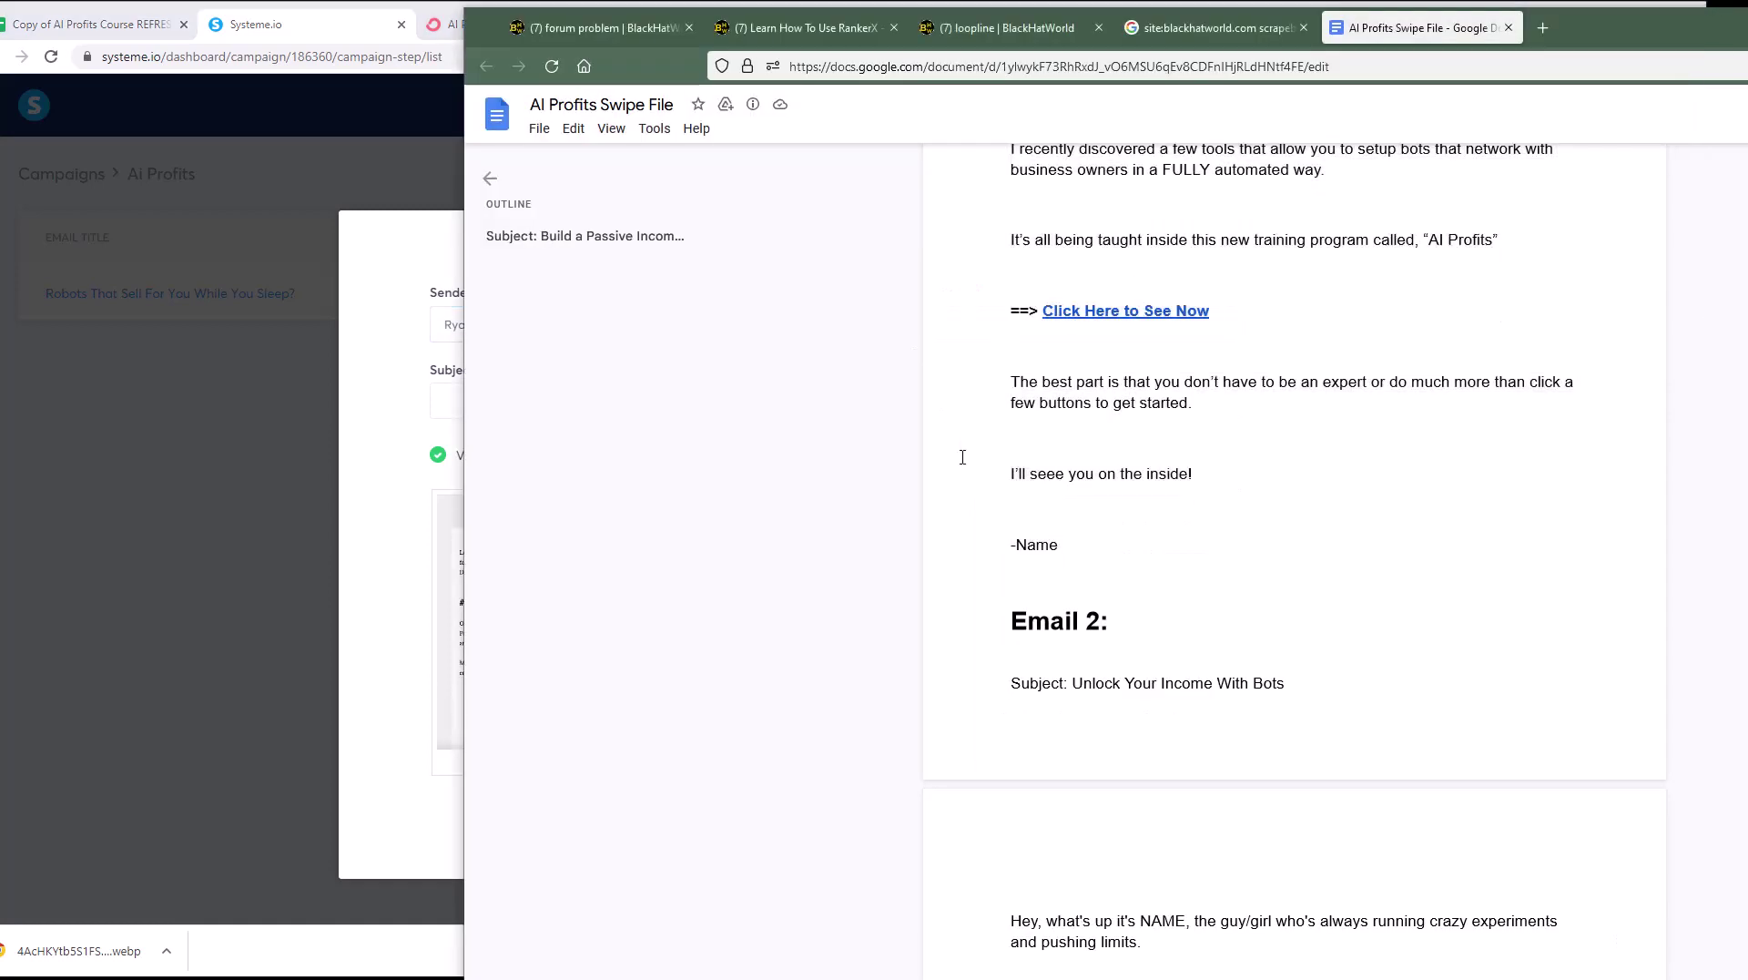
scroll(1323, 370, "down", 3)
left_click_drag(1199, 357, 1071, 357)
key("ctrl+c")
left_click(476, 392)
key("ctrl+v")
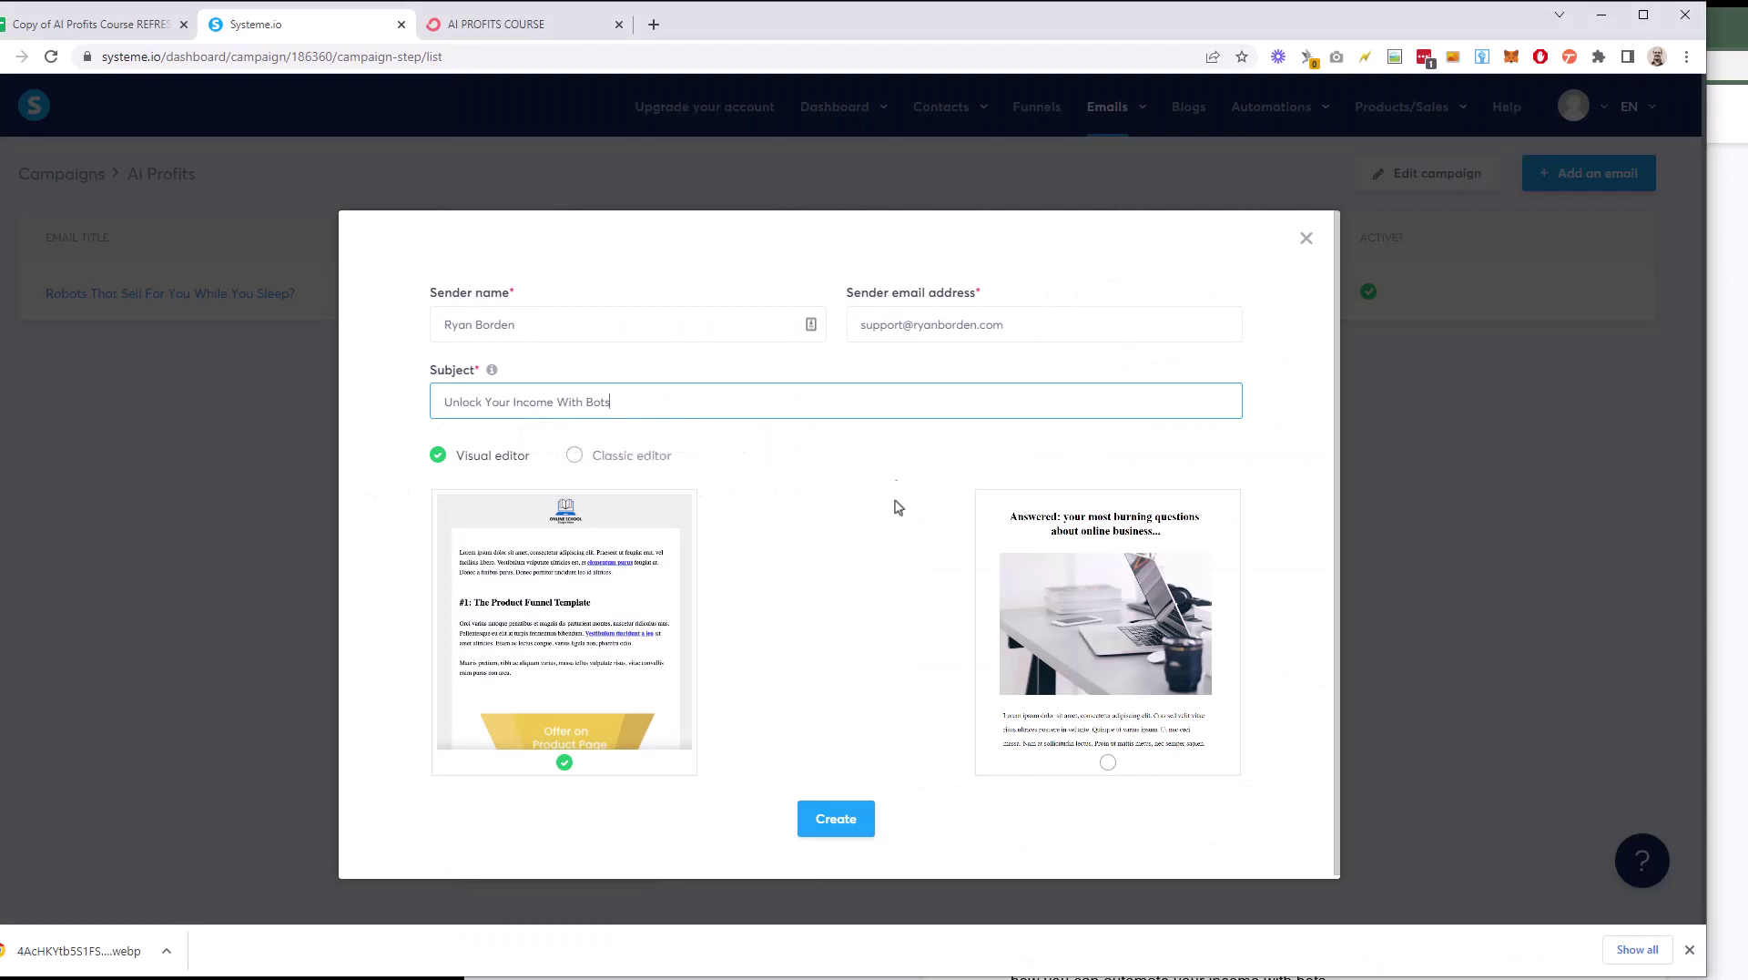
left_click(613, 454)
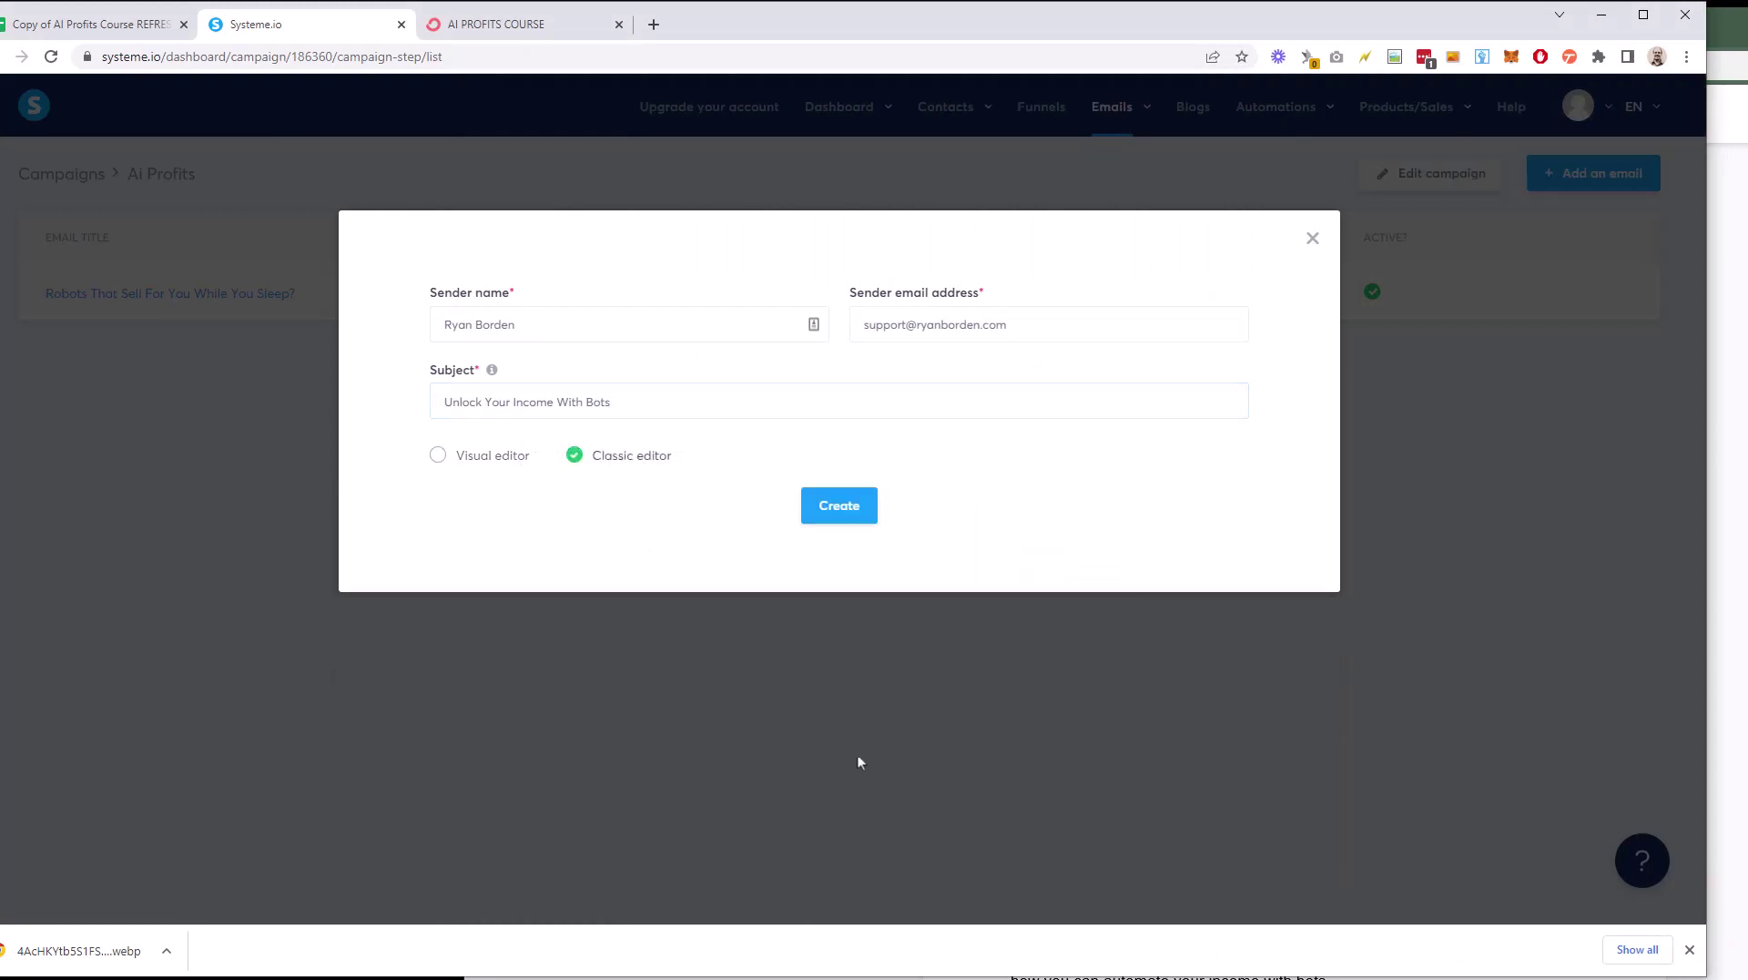
left_click(836, 507)
Step: Select the Email 2 body text in the swipe file document
key("alt+Tab")
scroll(1047, 455, "down", 3)
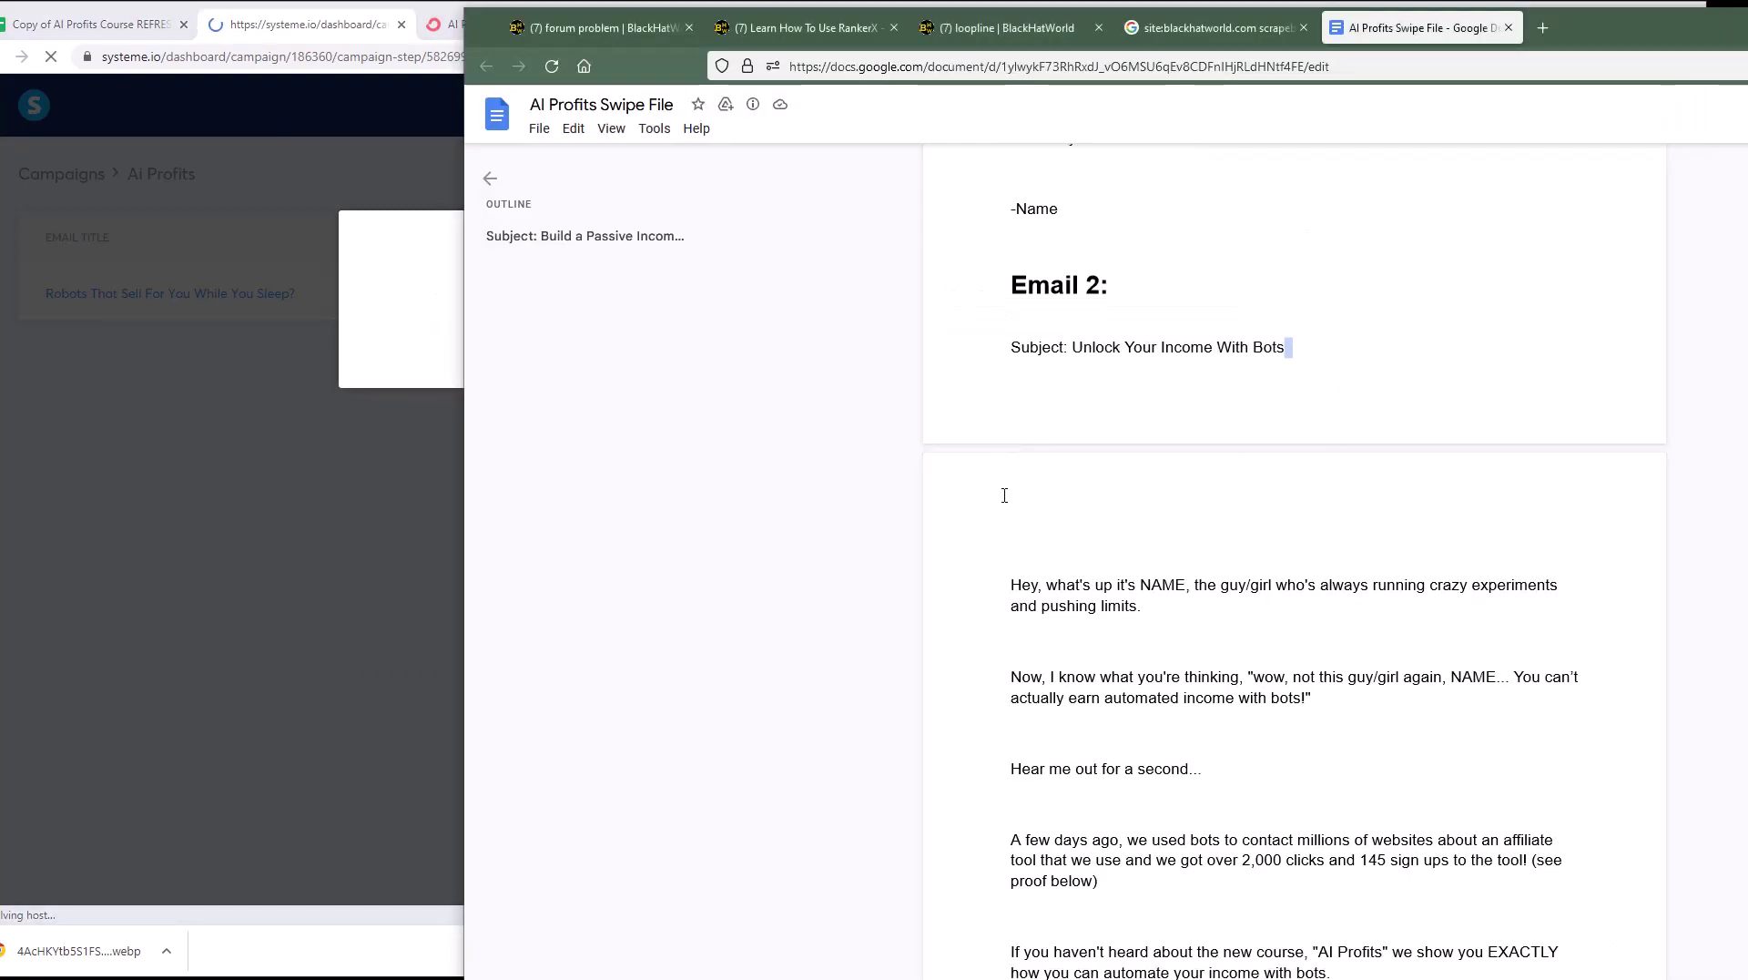
left_click_drag(1018, 349, 1073, 619)
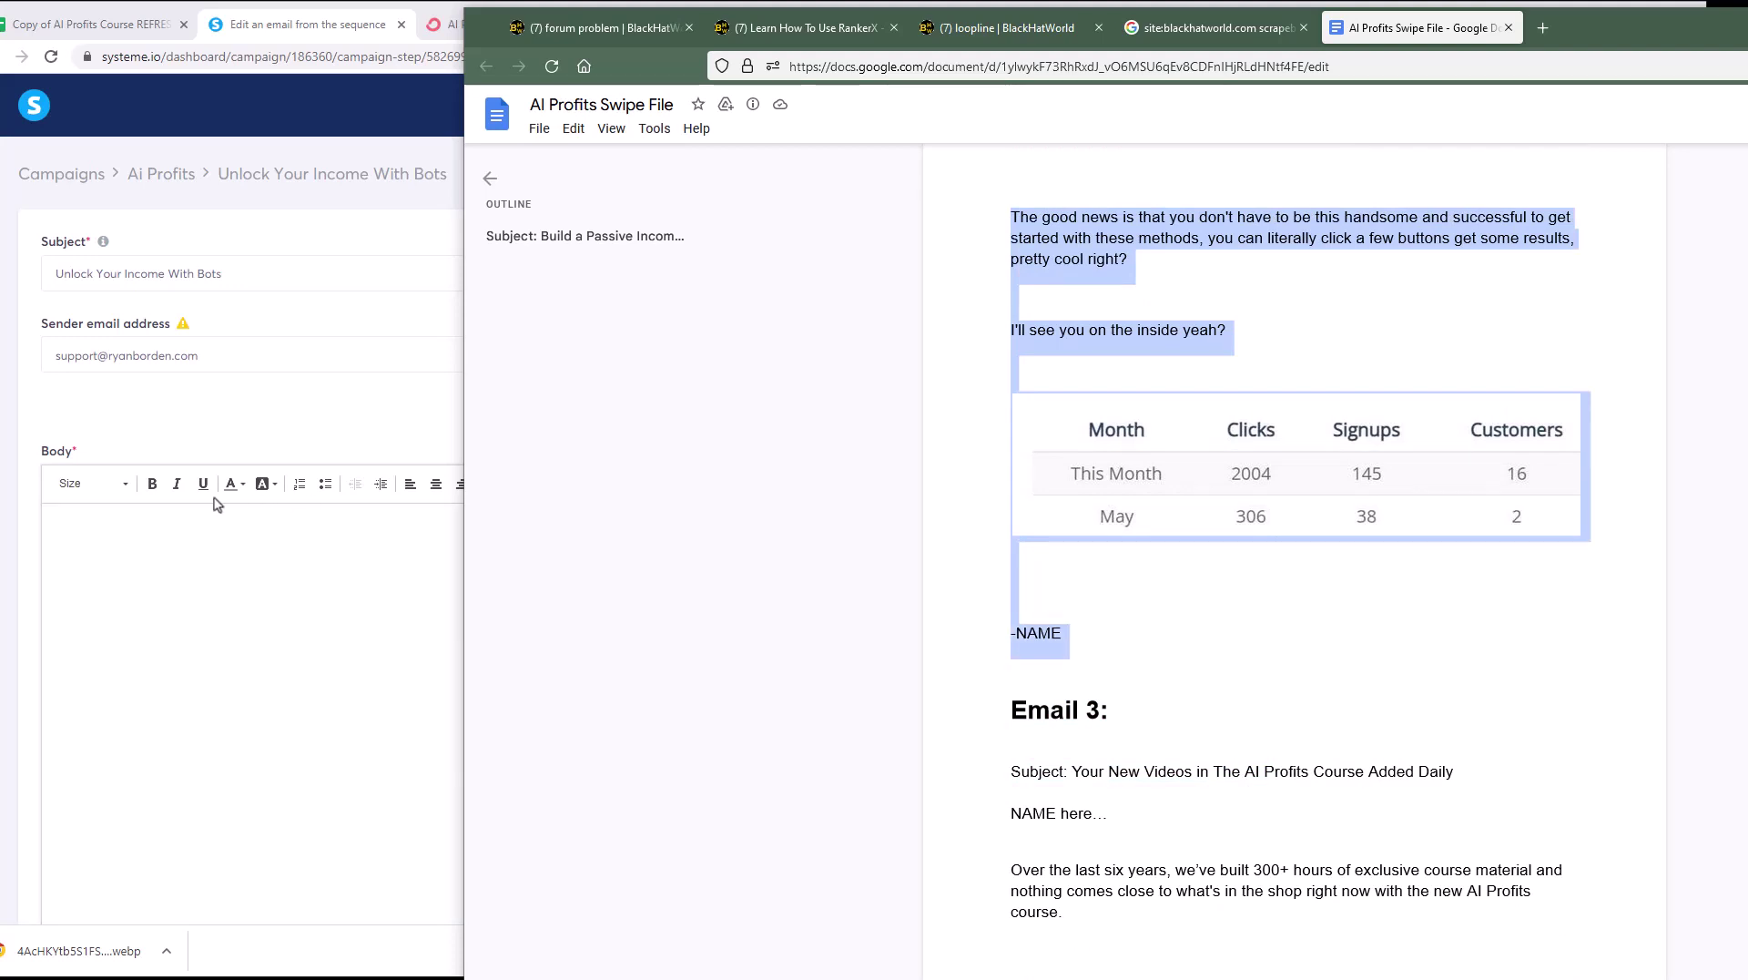
Step: Paste the Email 2 body copy into the new email's Body editor
left_click(135, 626)
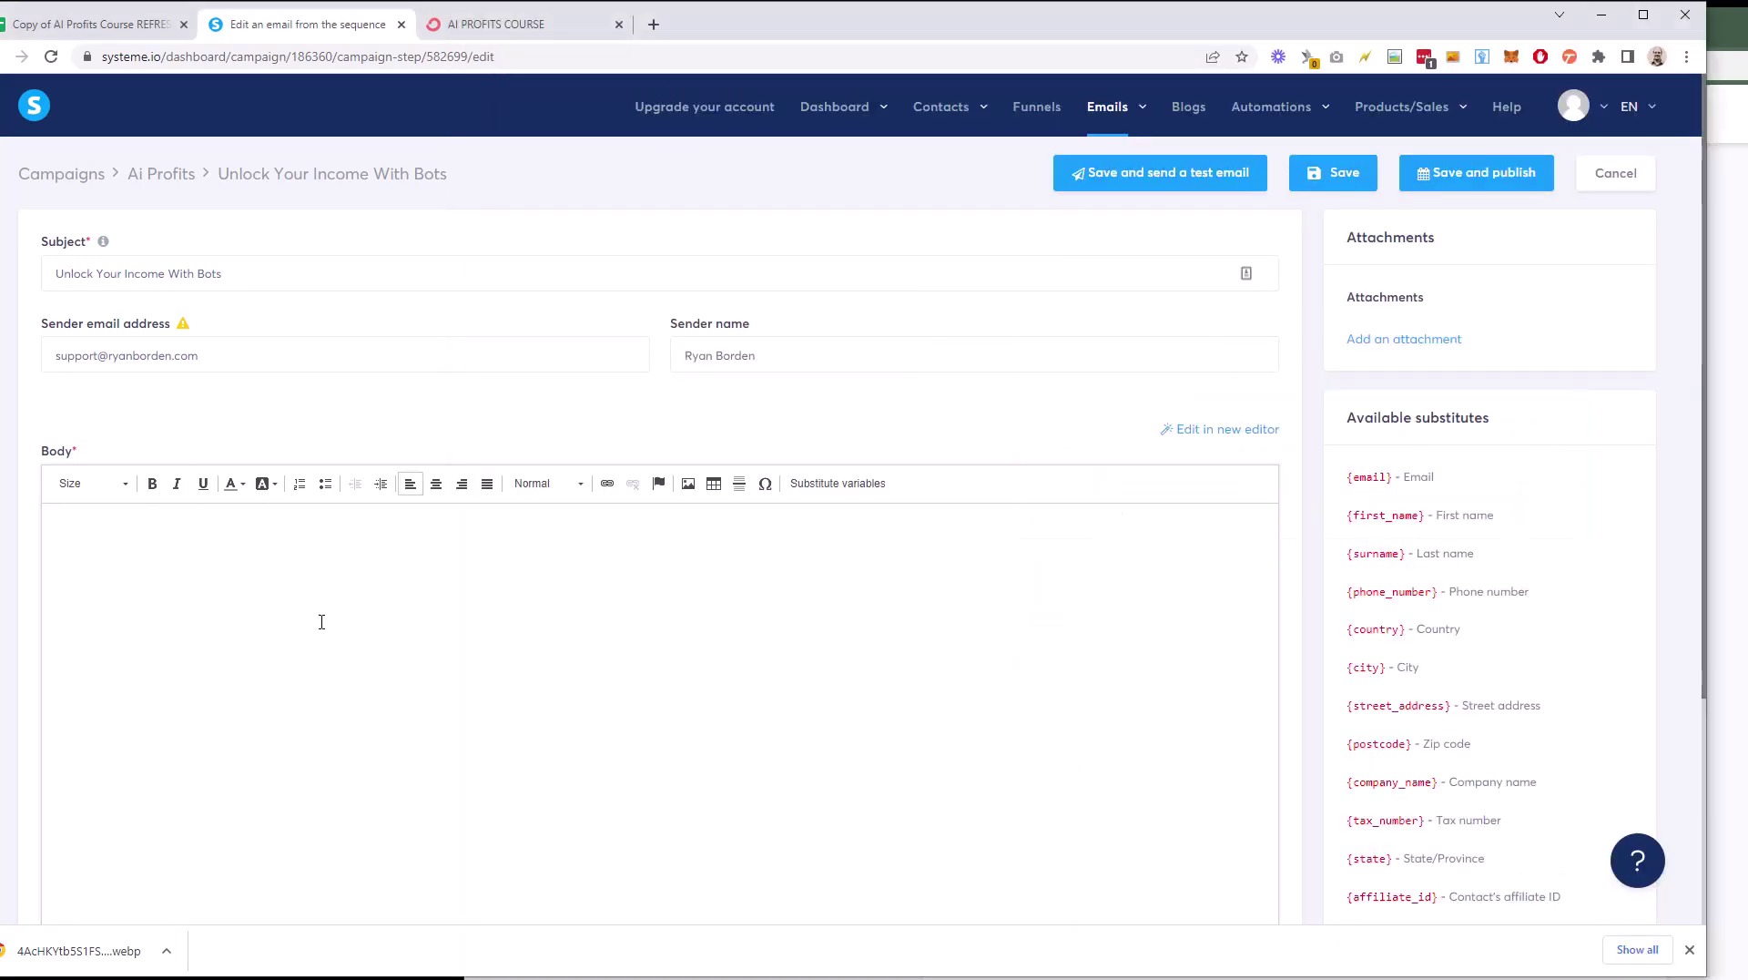
key("ctrl+v")
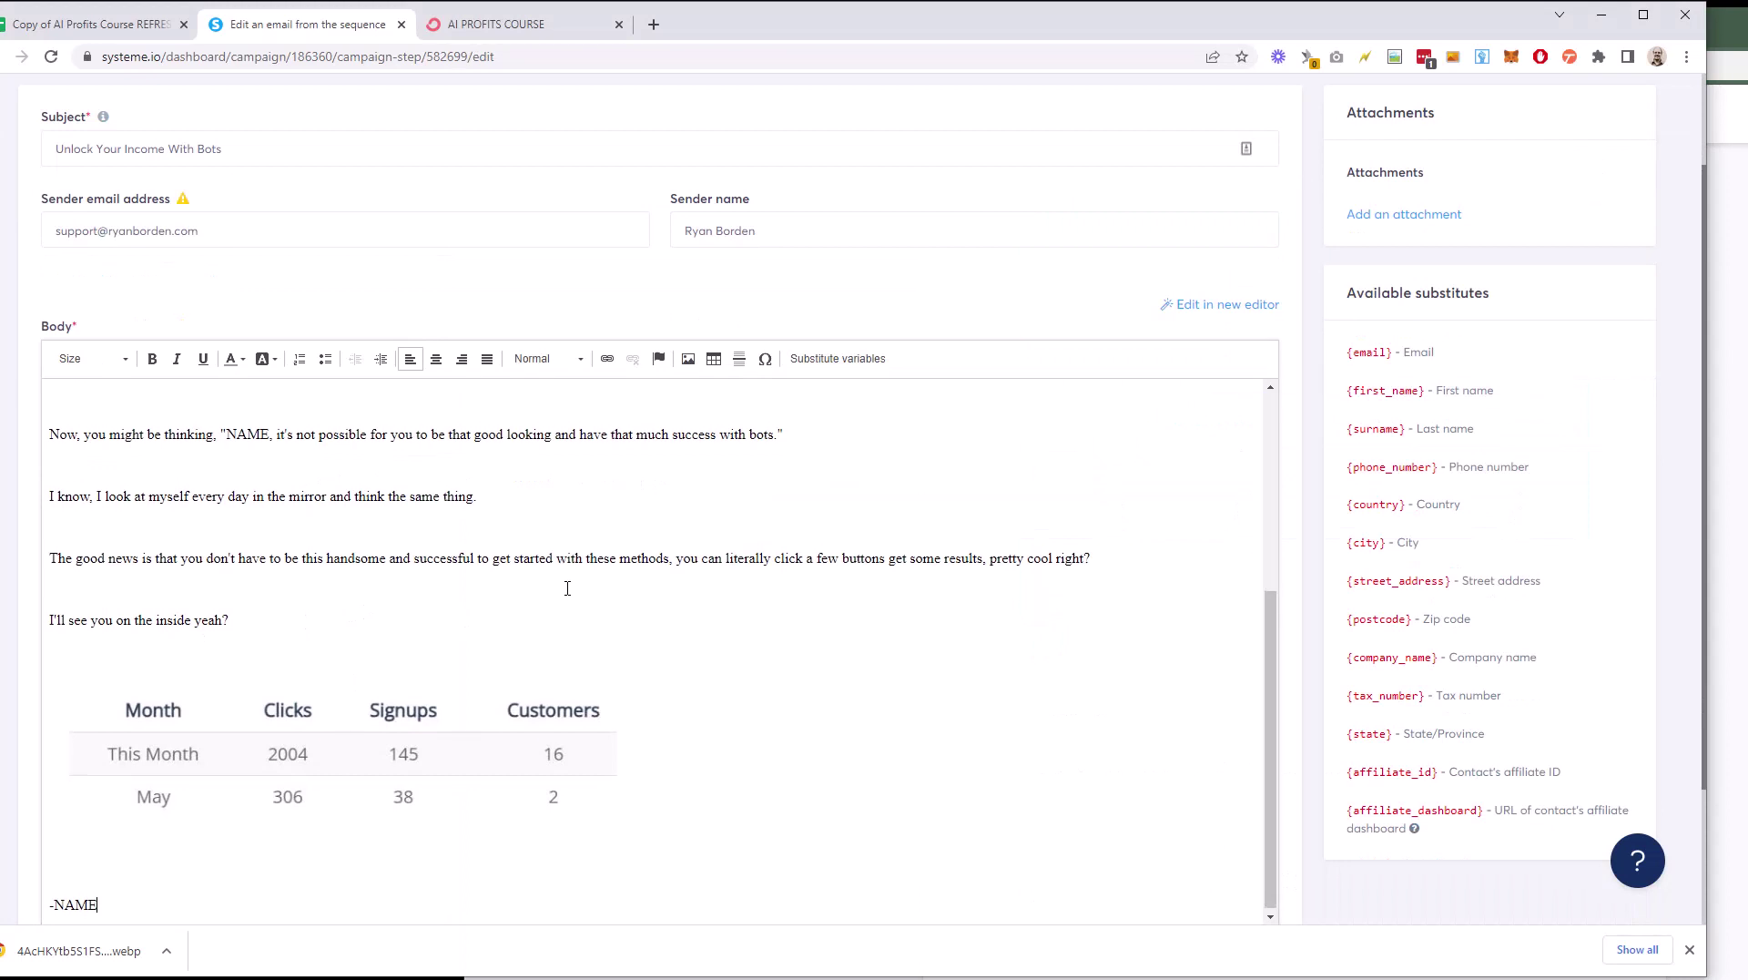
left_click(353, 715)
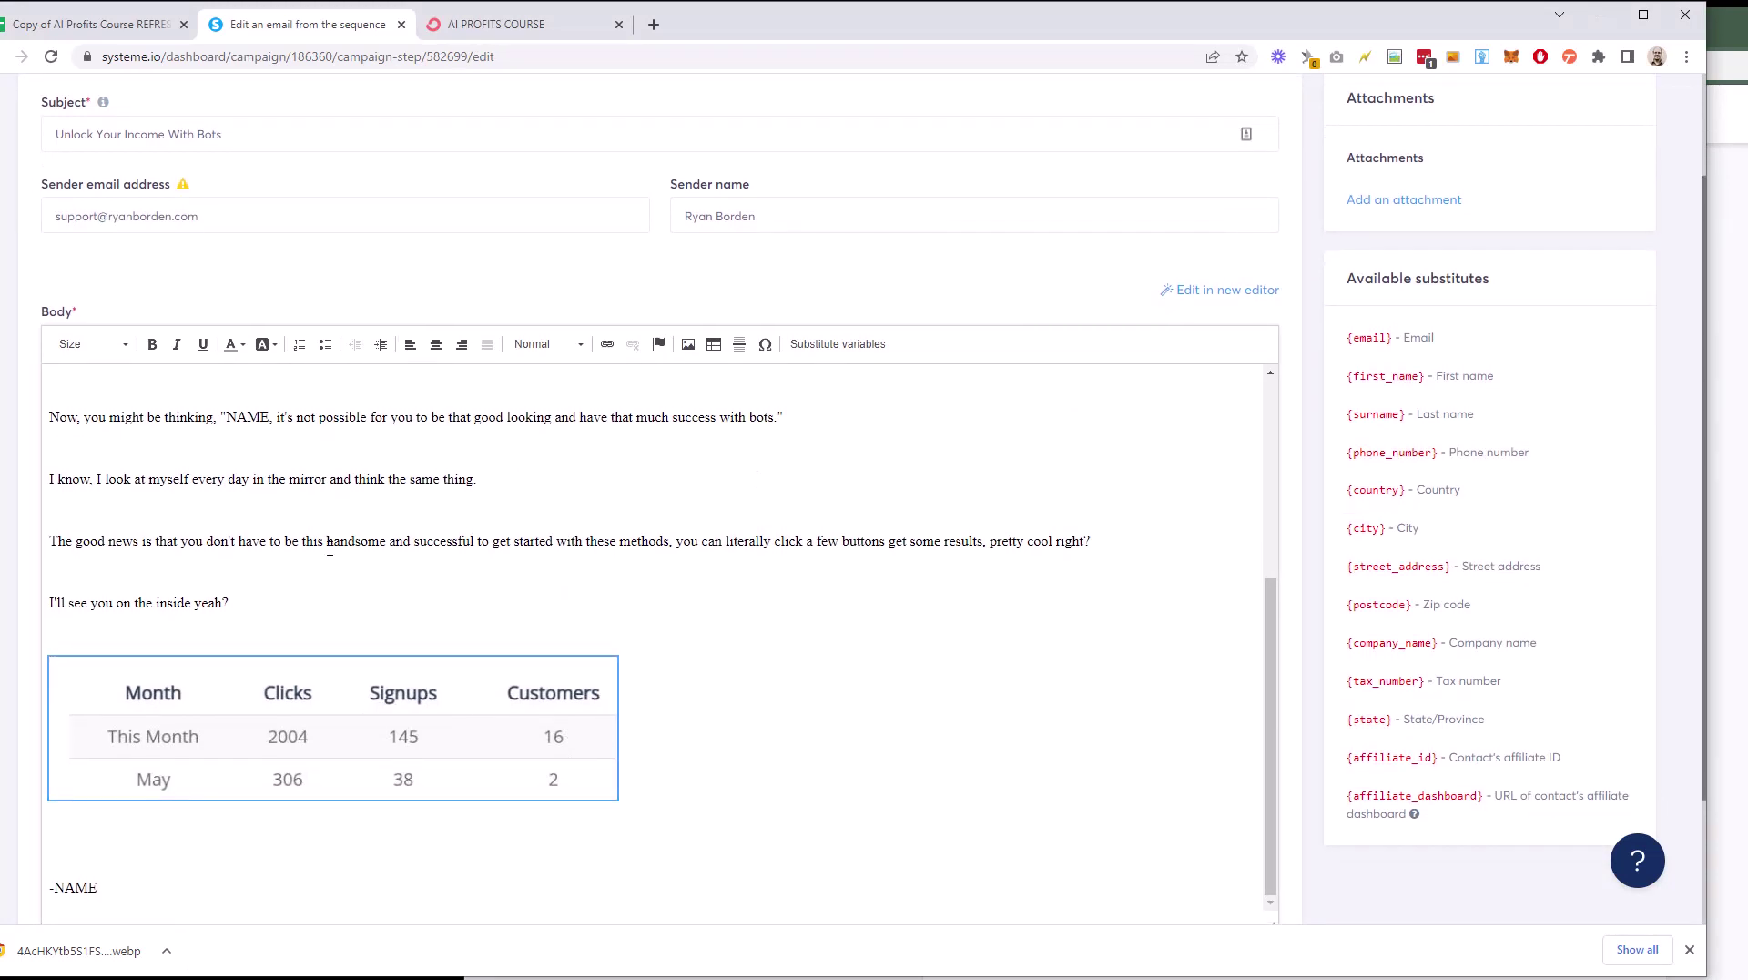
scroll(279, 511, "up", 2)
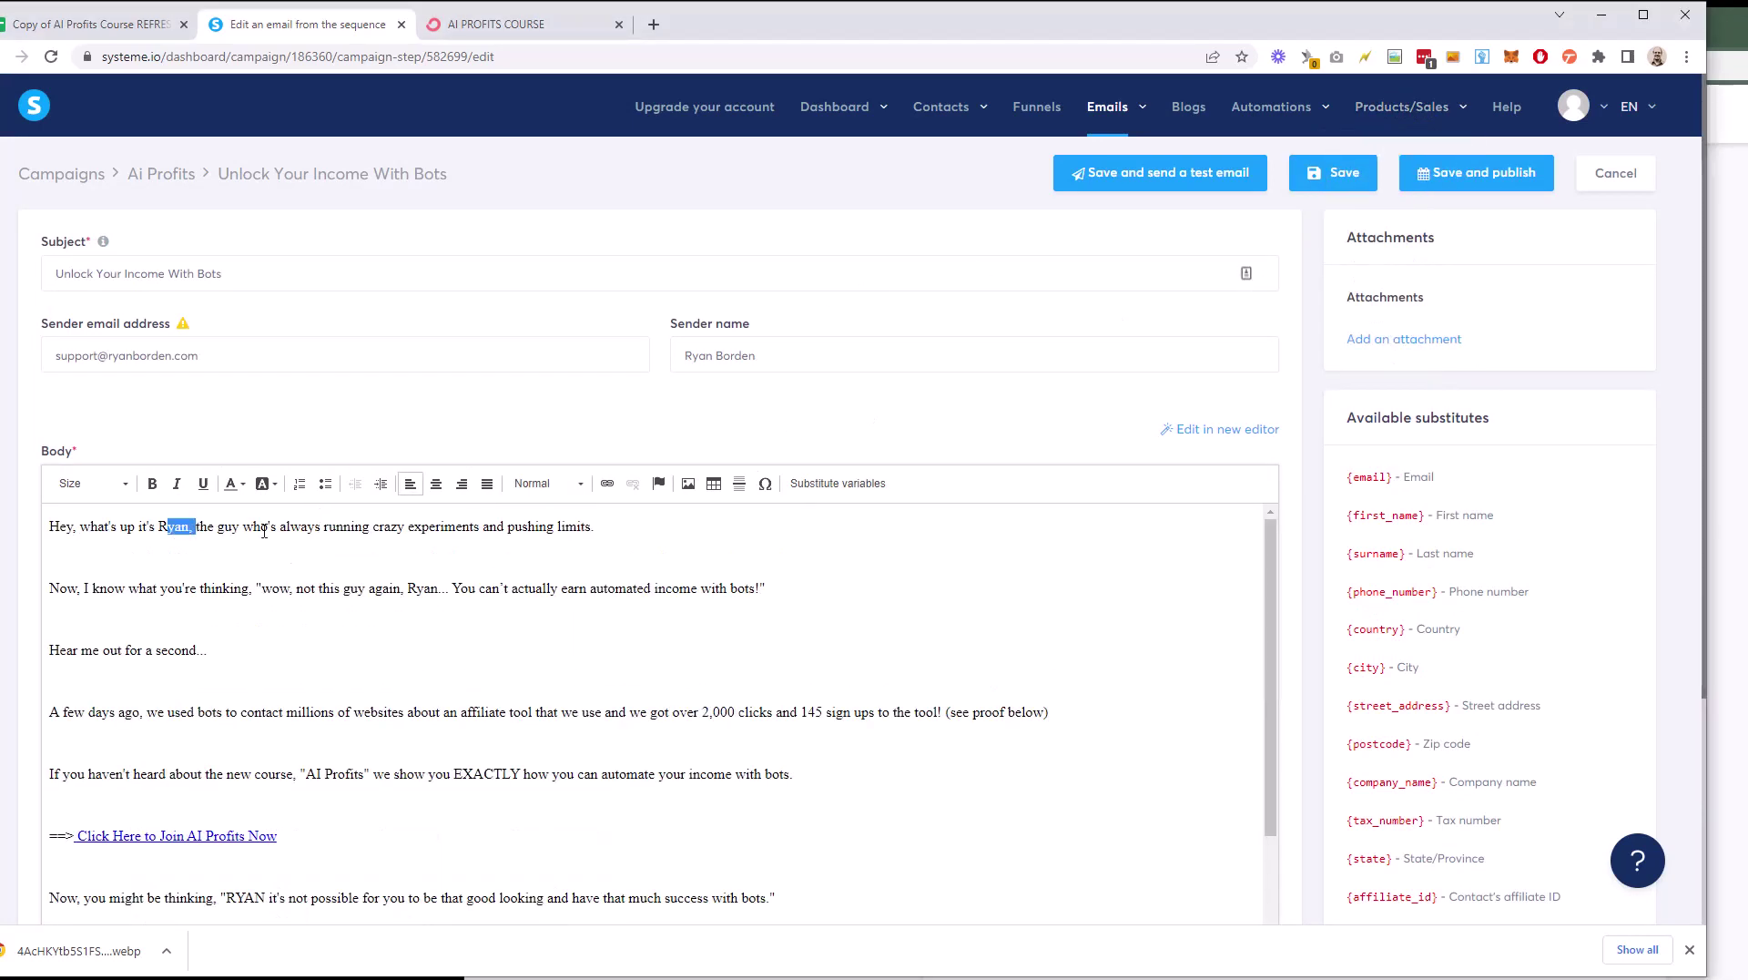
Step: Review the pasted copy, selecting the word 'guy' in the opening line and the stats table image
left_click(240, 526)
left_click_drag(240, 528, 220, 533)
scroll(490, 675, "down", 2)
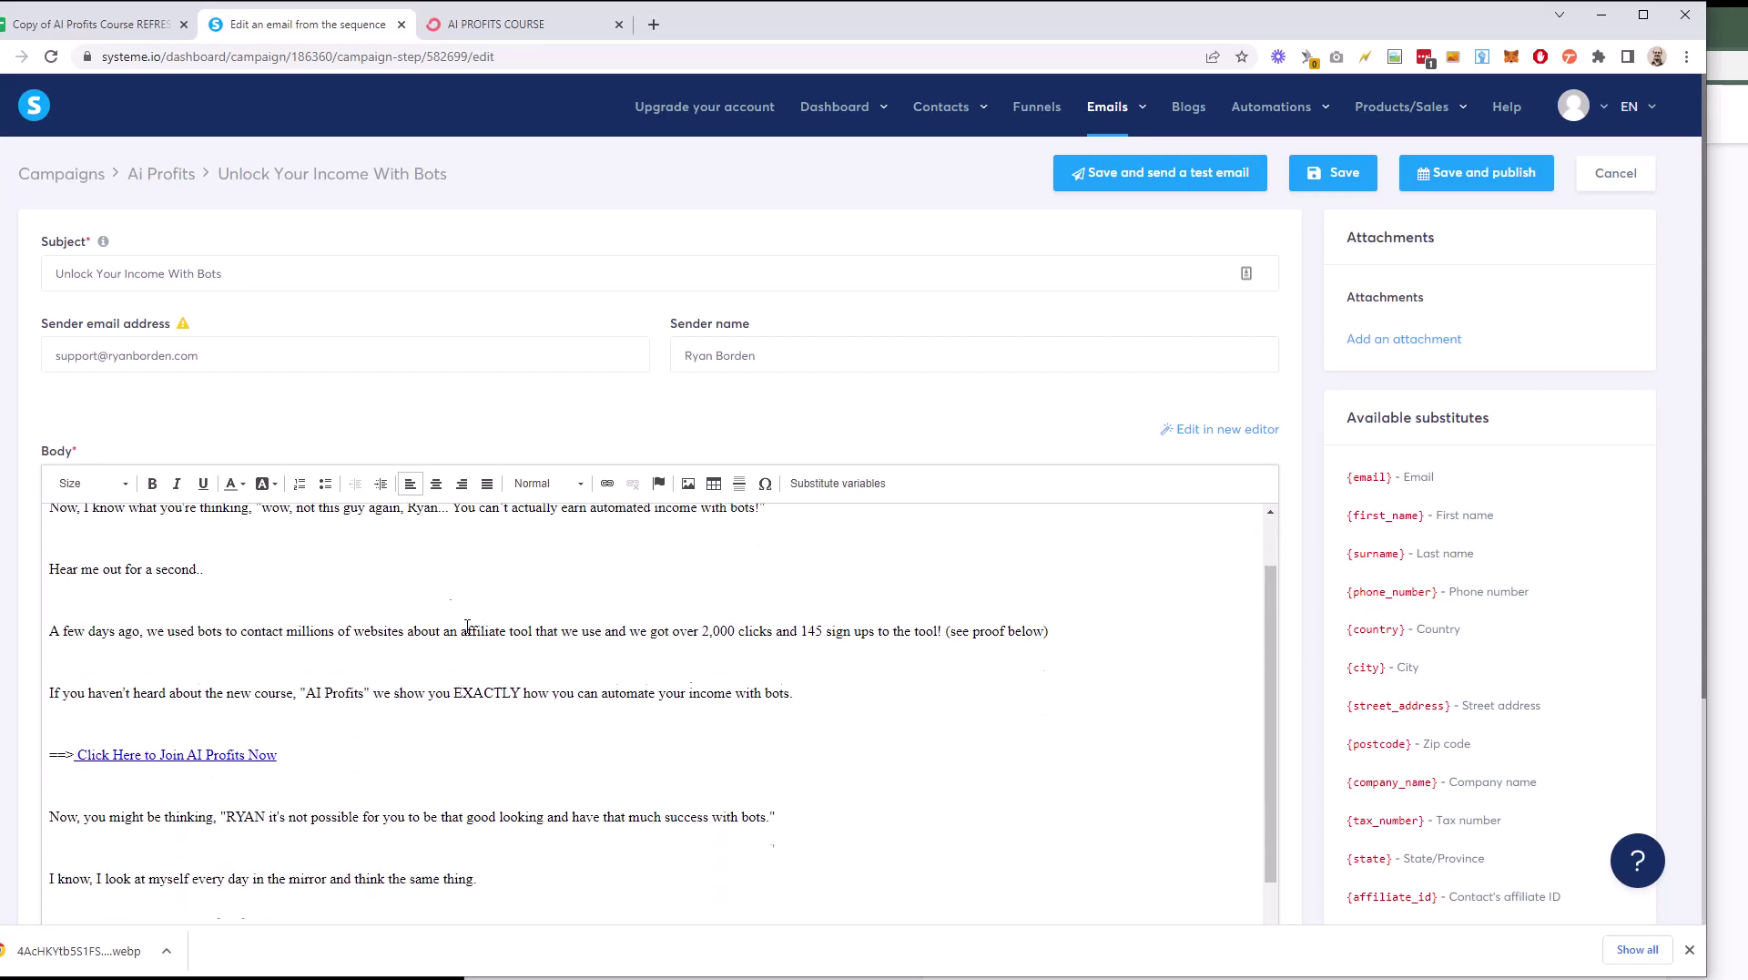
scroll(364, 746, "up", 2)
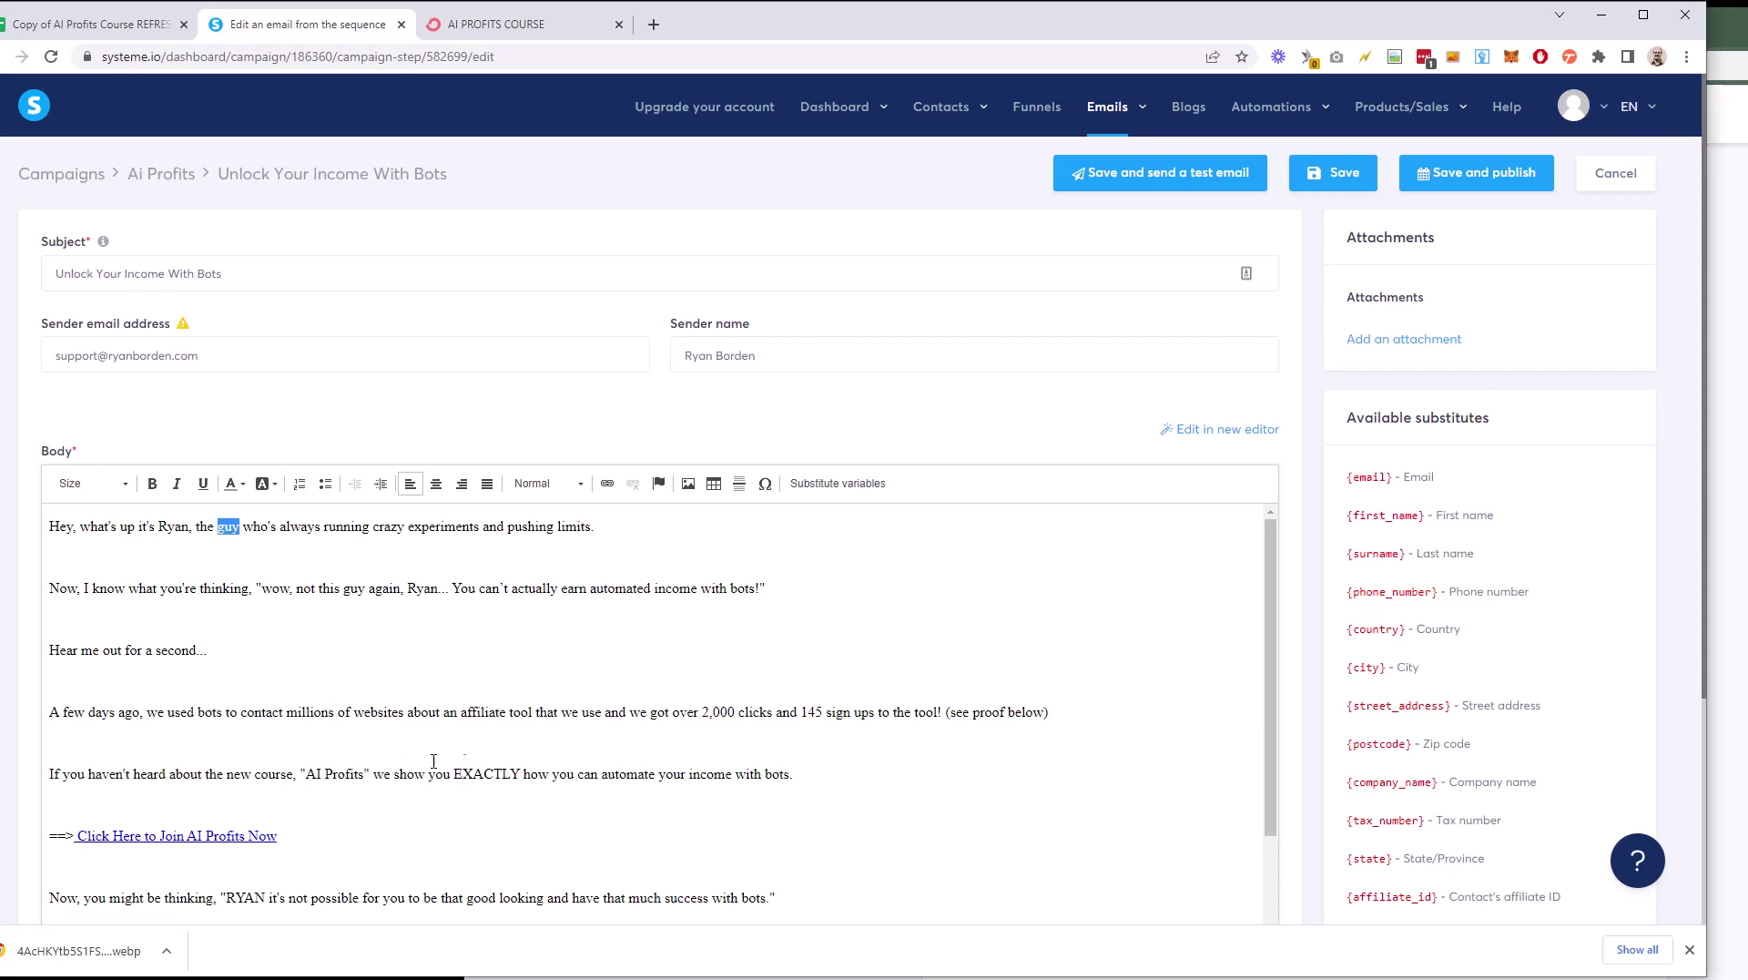
scroll(362, 751, "down", 1)
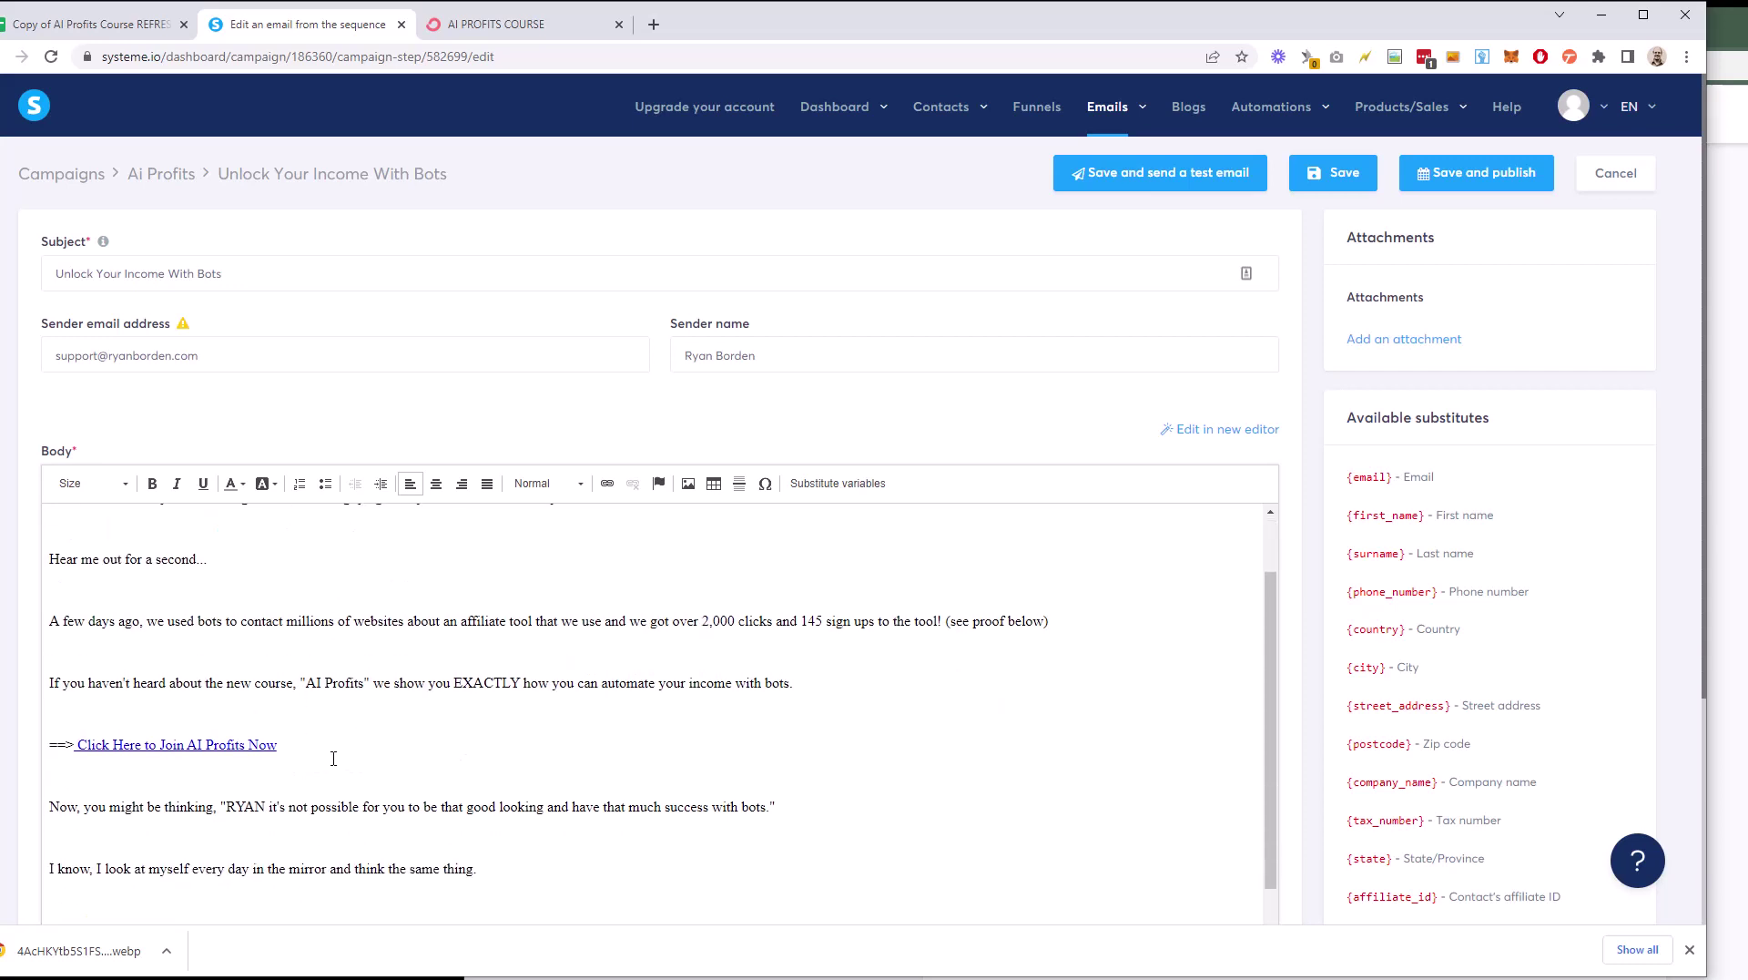
scroll(446, 755, "down", 3)
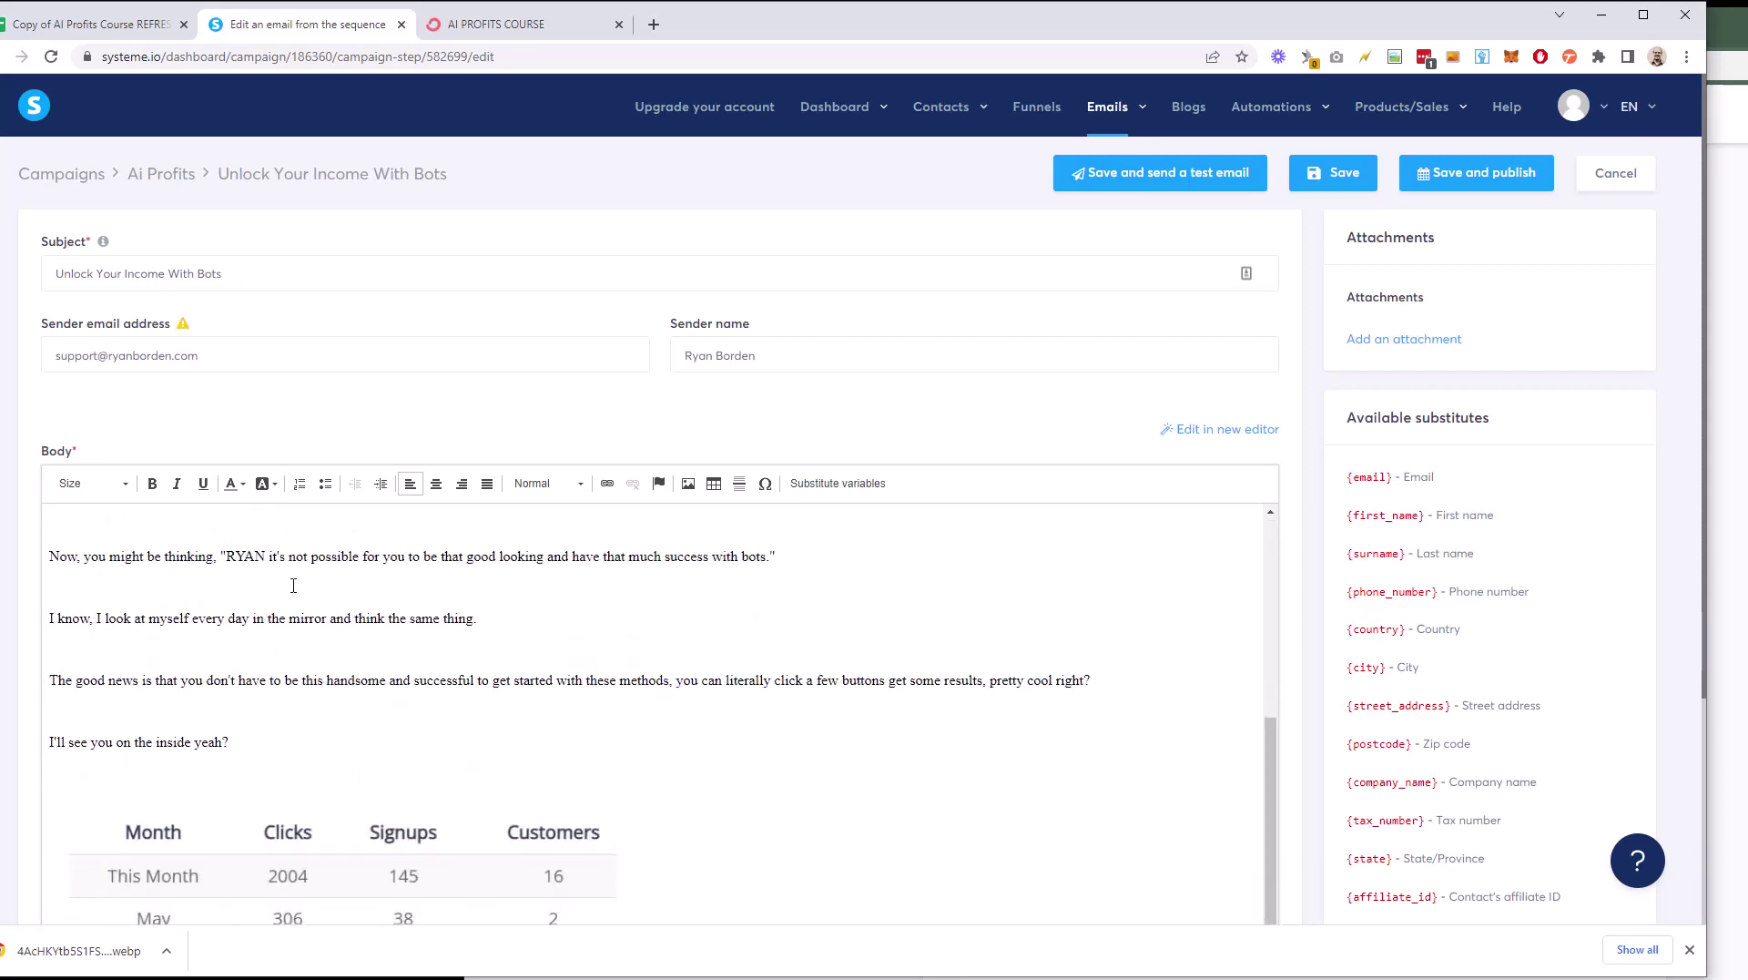
scroll(293, 586, "down", 3)
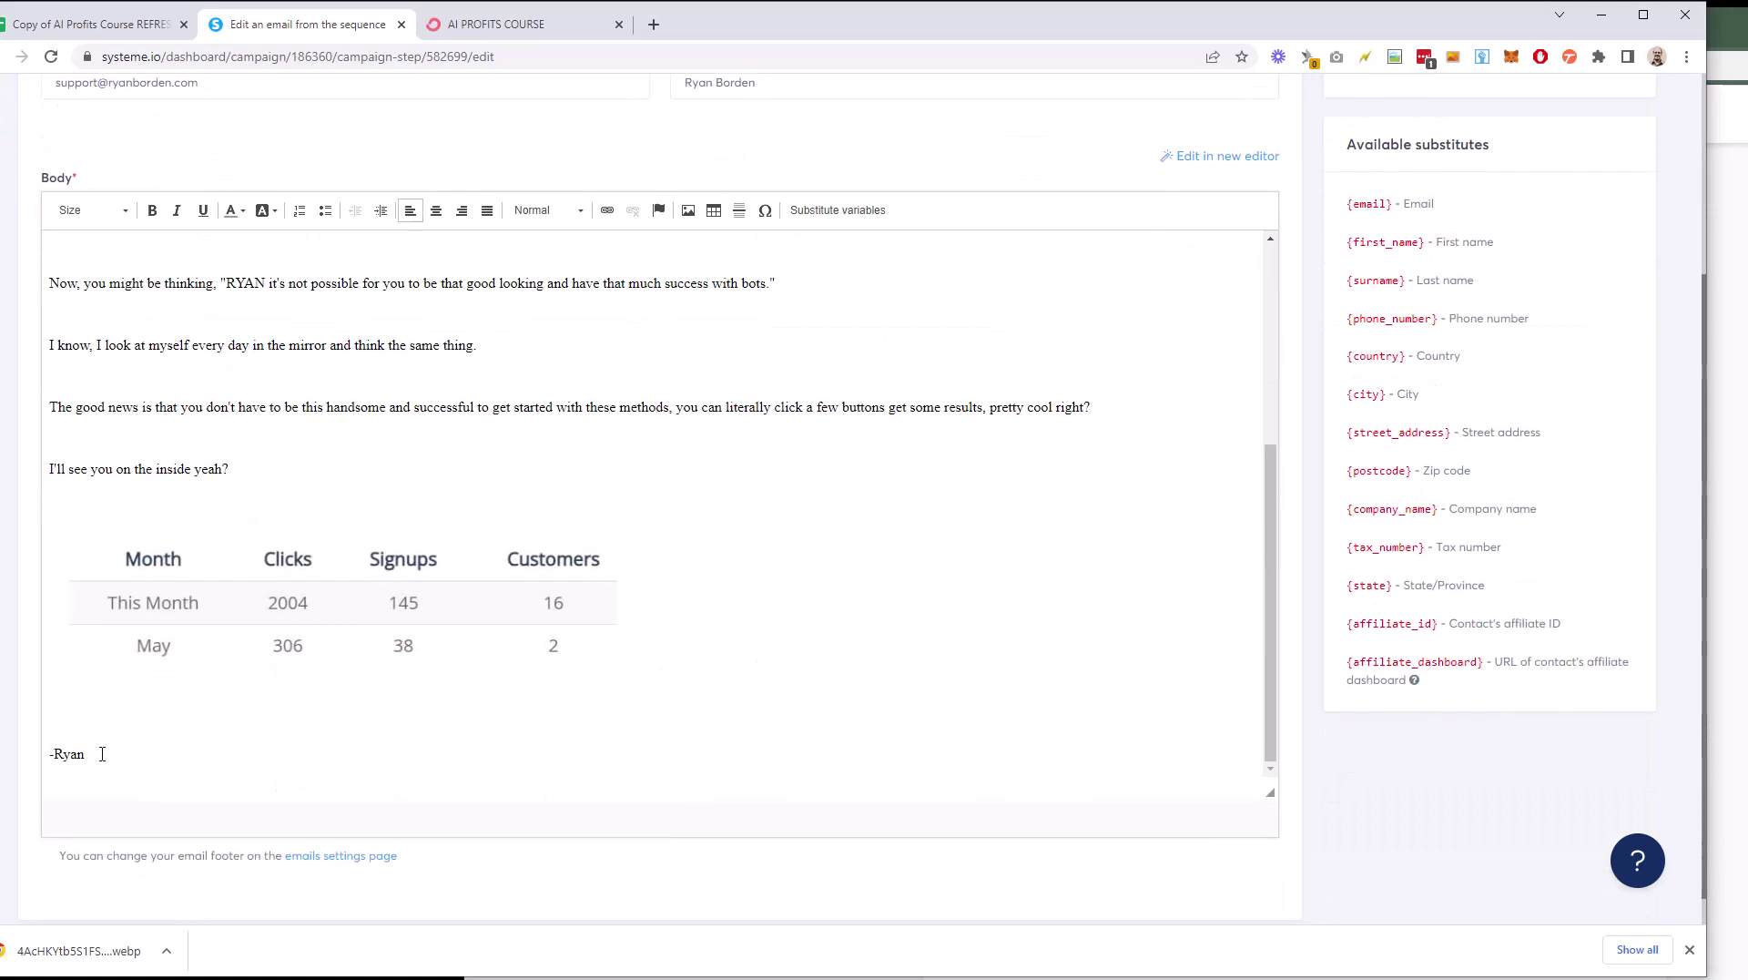
left_click(435, 600)
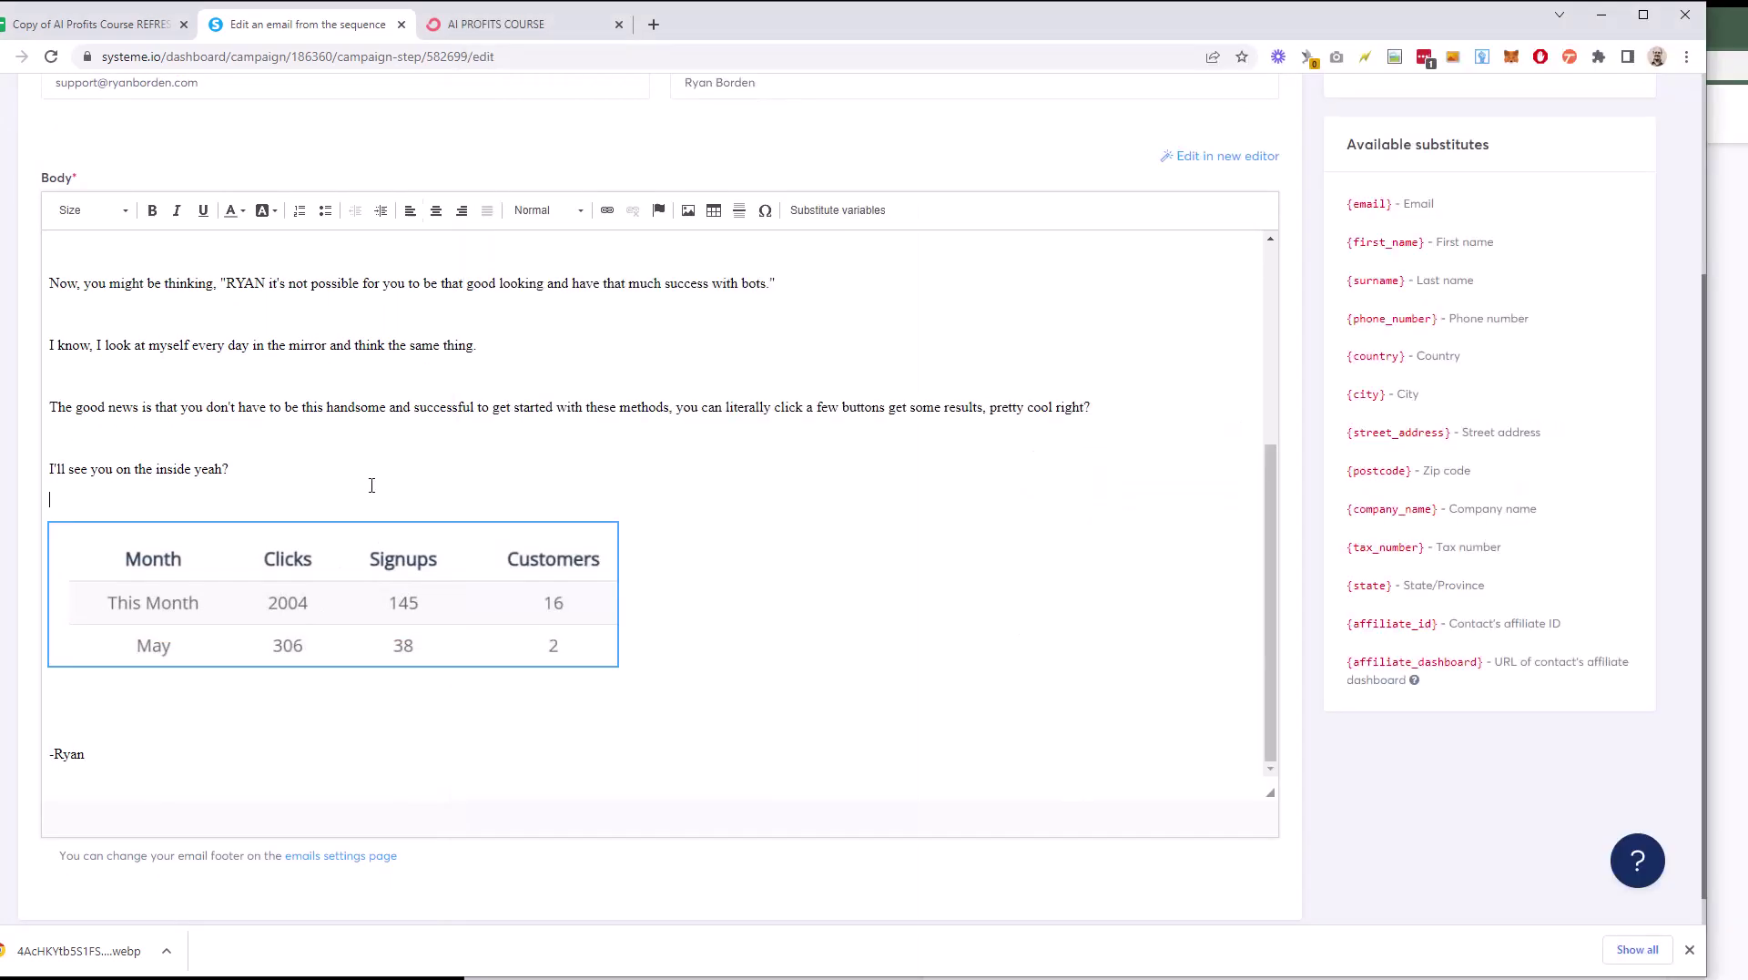
left_click(388, 601)
Step: Inspect the Month/Clicks/Signups/Customers table image's options in the swipe file document
key("alt+Tab")
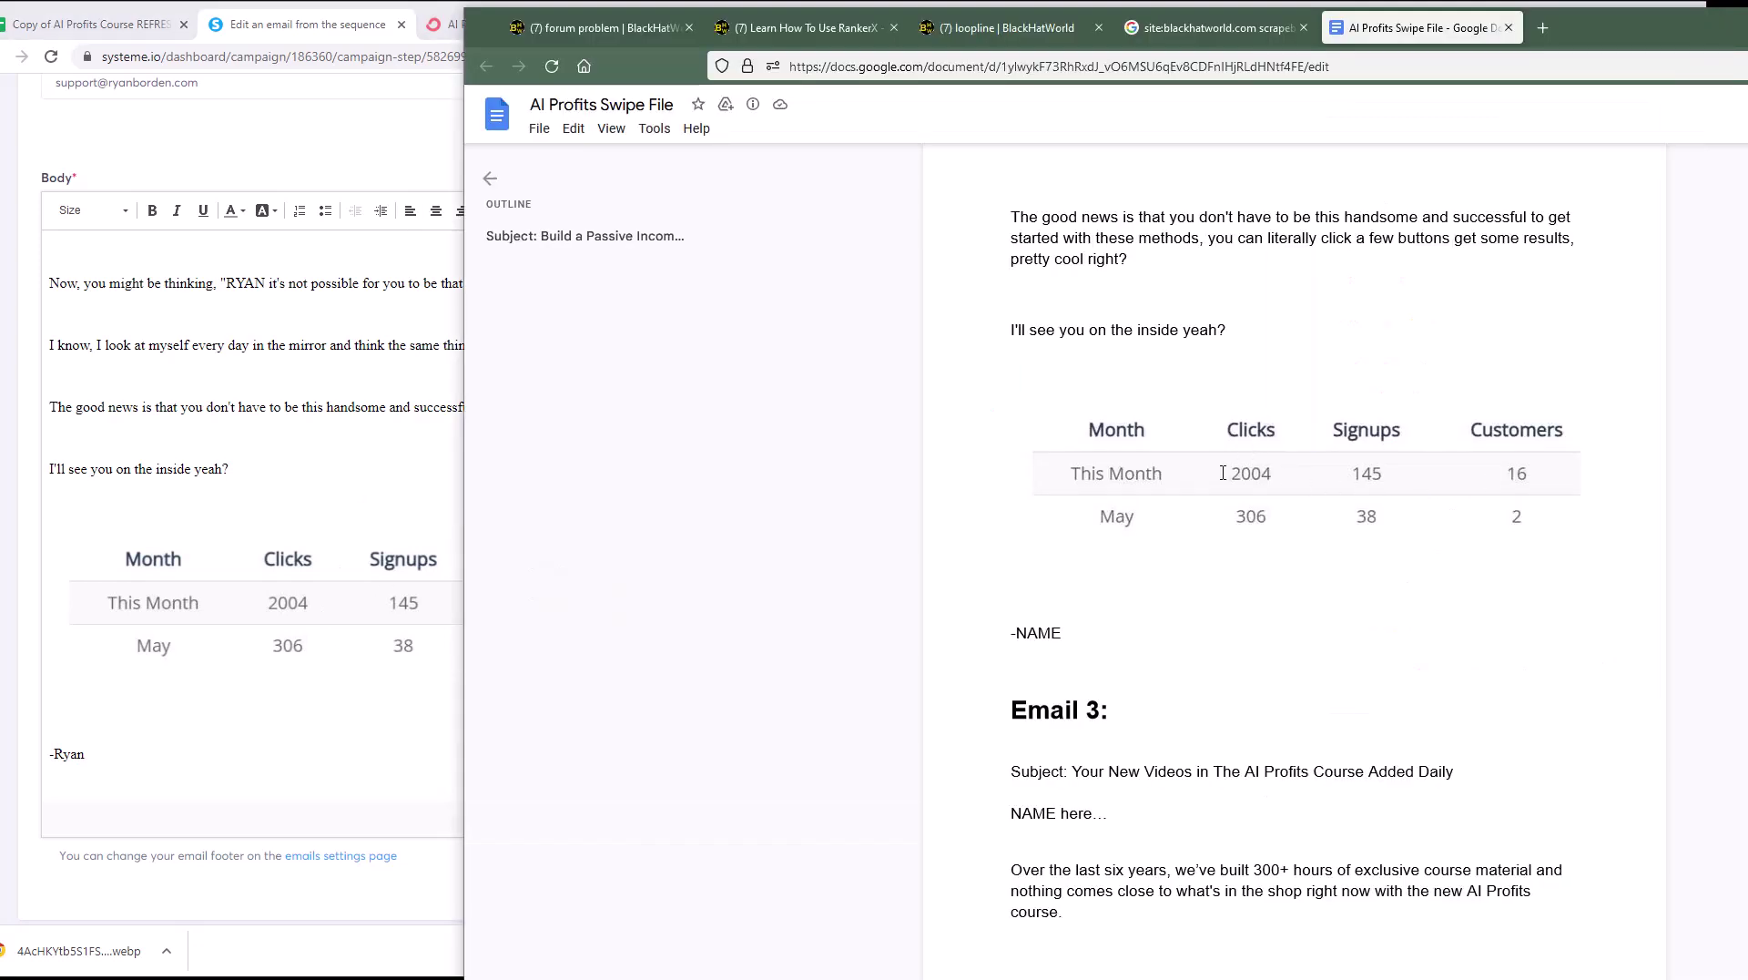
right_click(1171, 463)
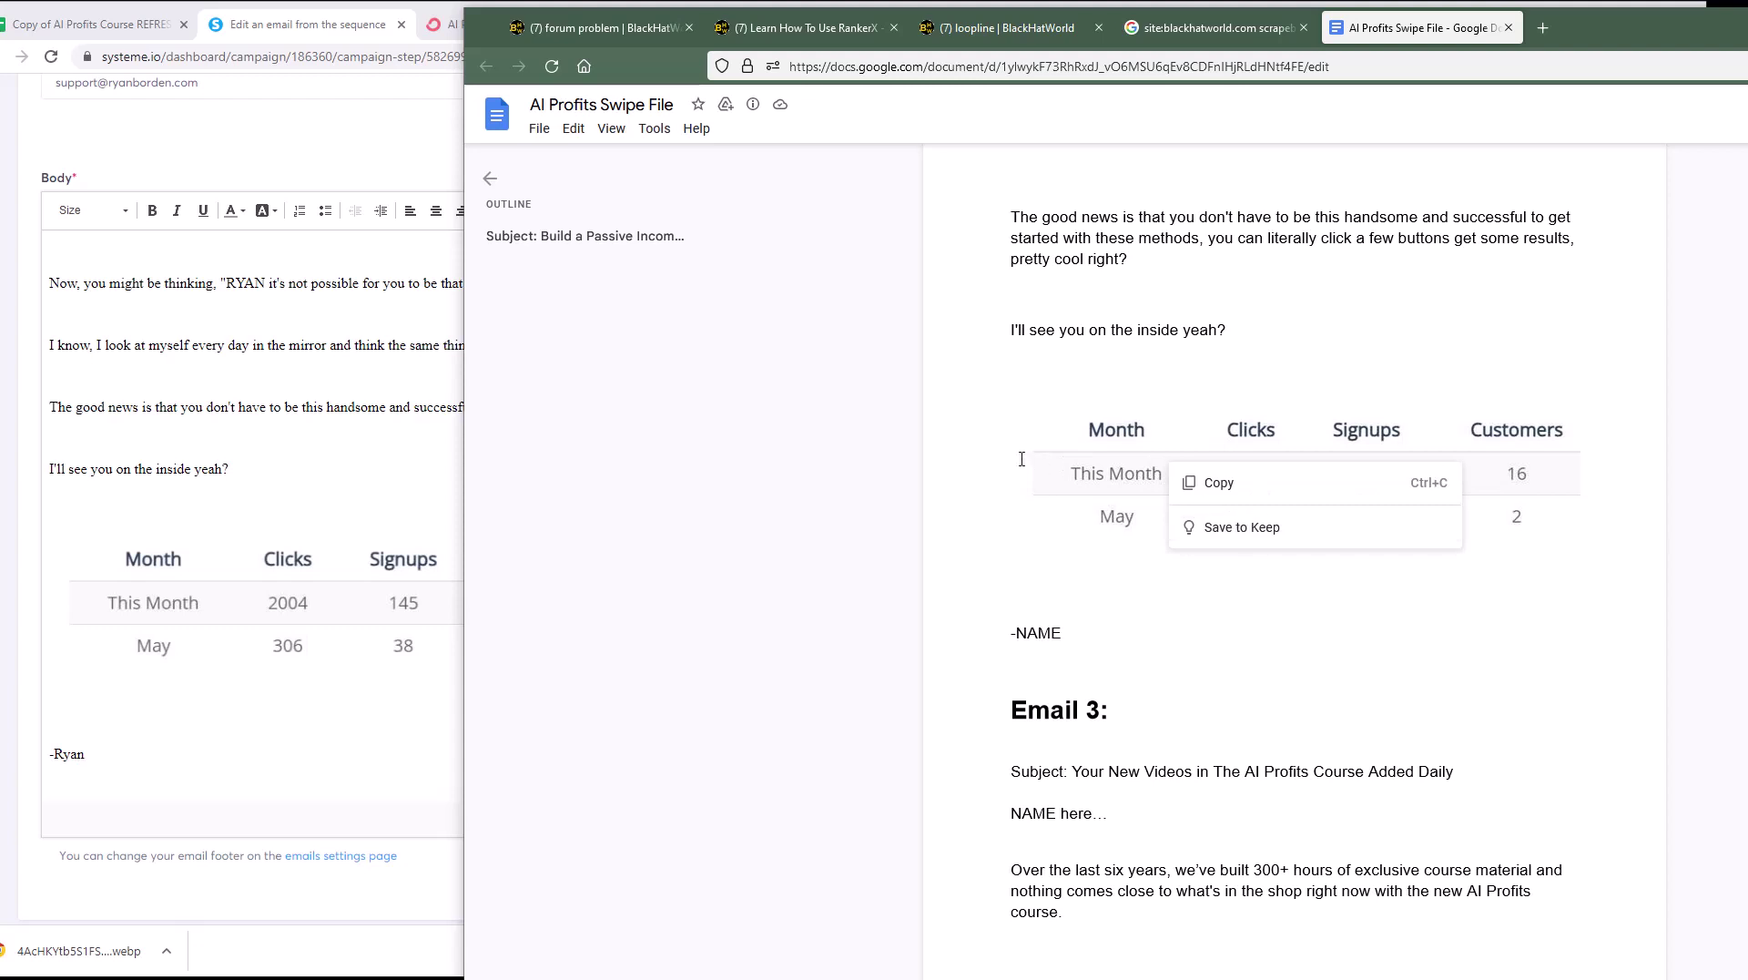
left_click(995, 449)
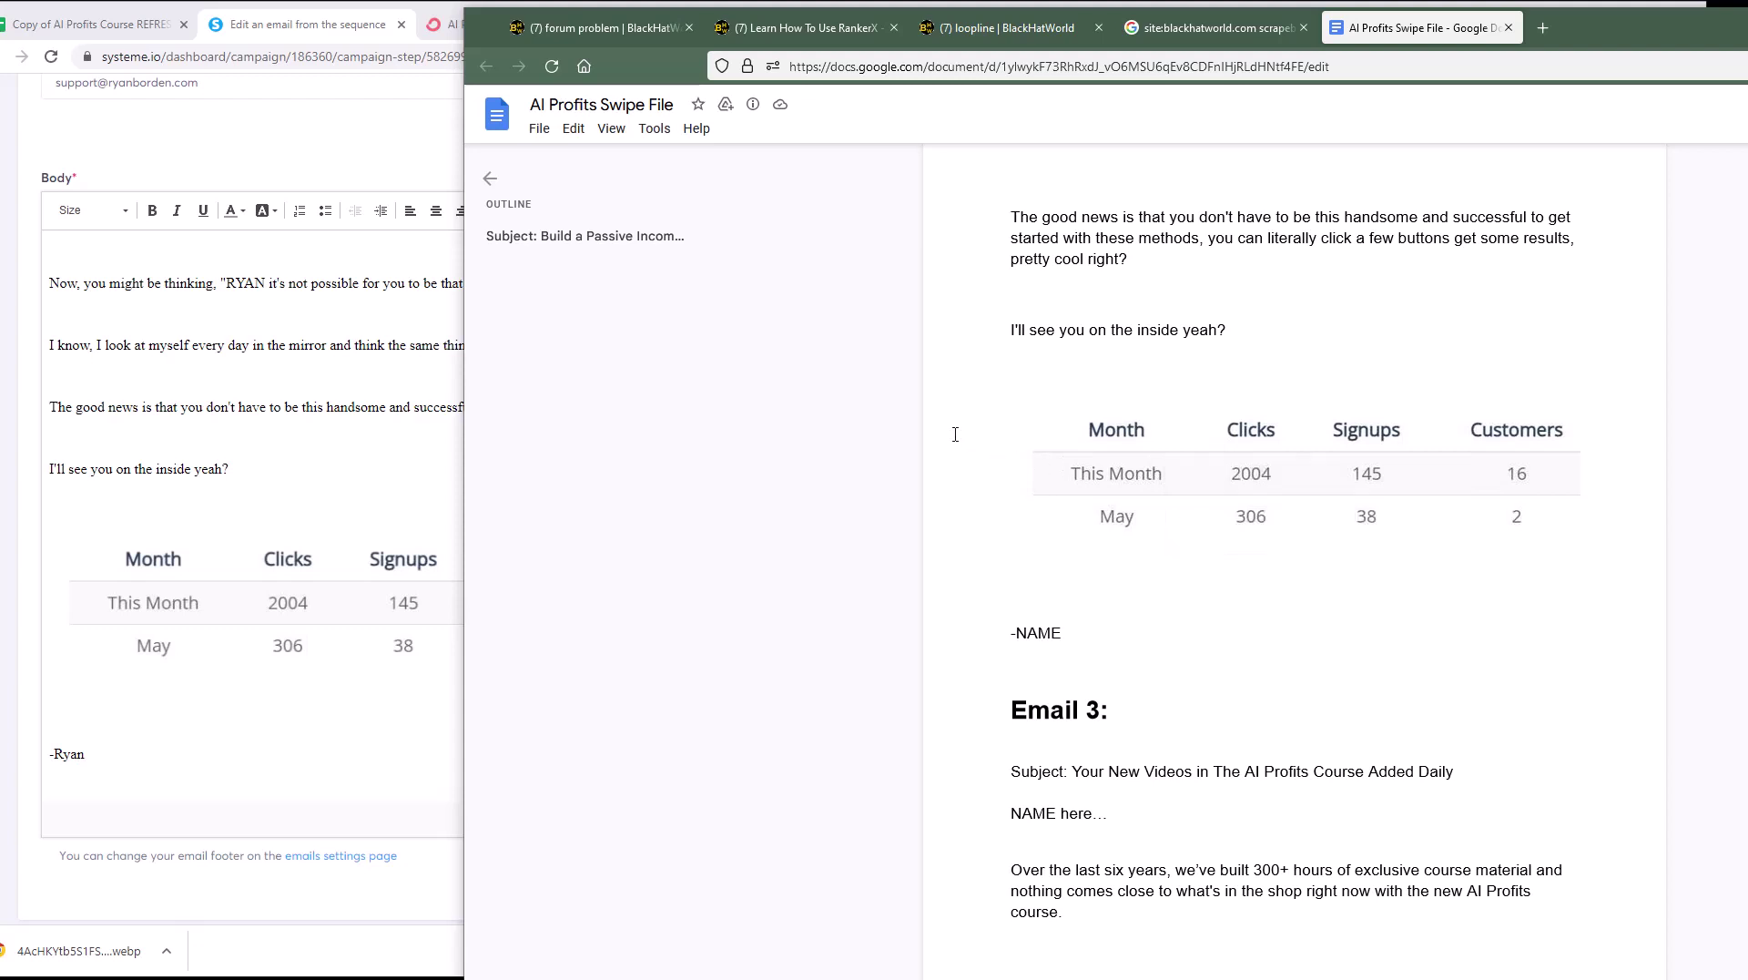
right_click(1348, 464)
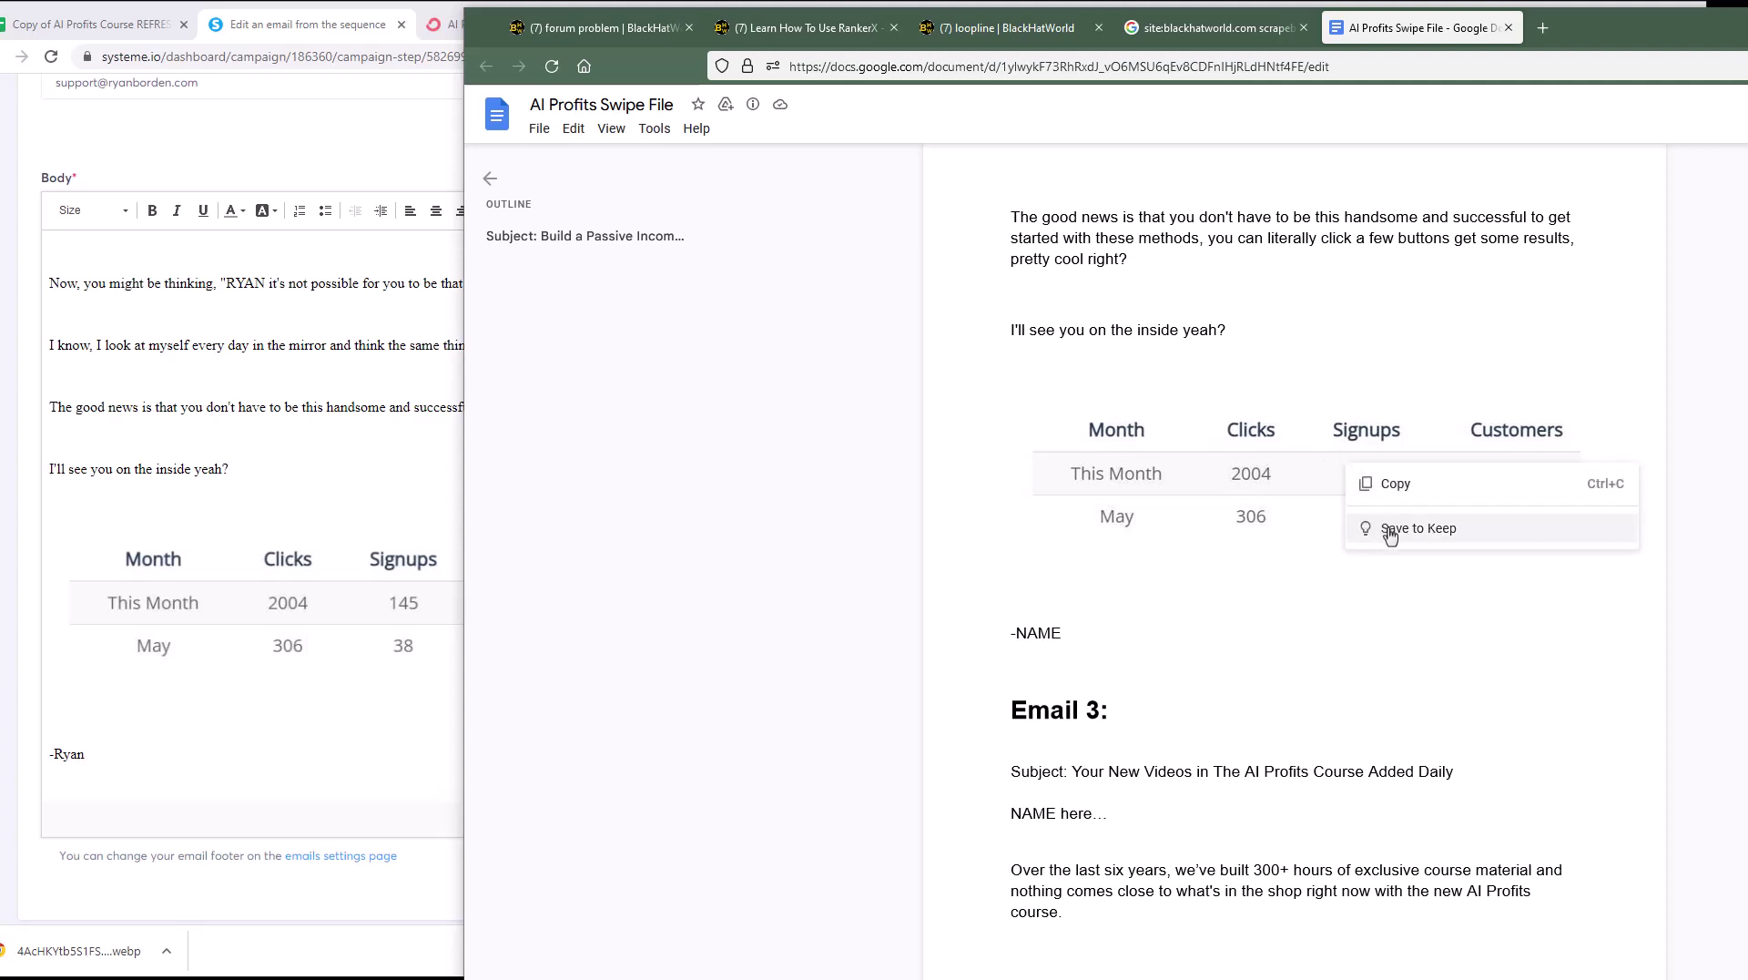
left_click(878, 499)
Step: Try inserting an image after the email's last sentence, cancel the Image Properties dialog, and return to the top
left_click(410, 468)
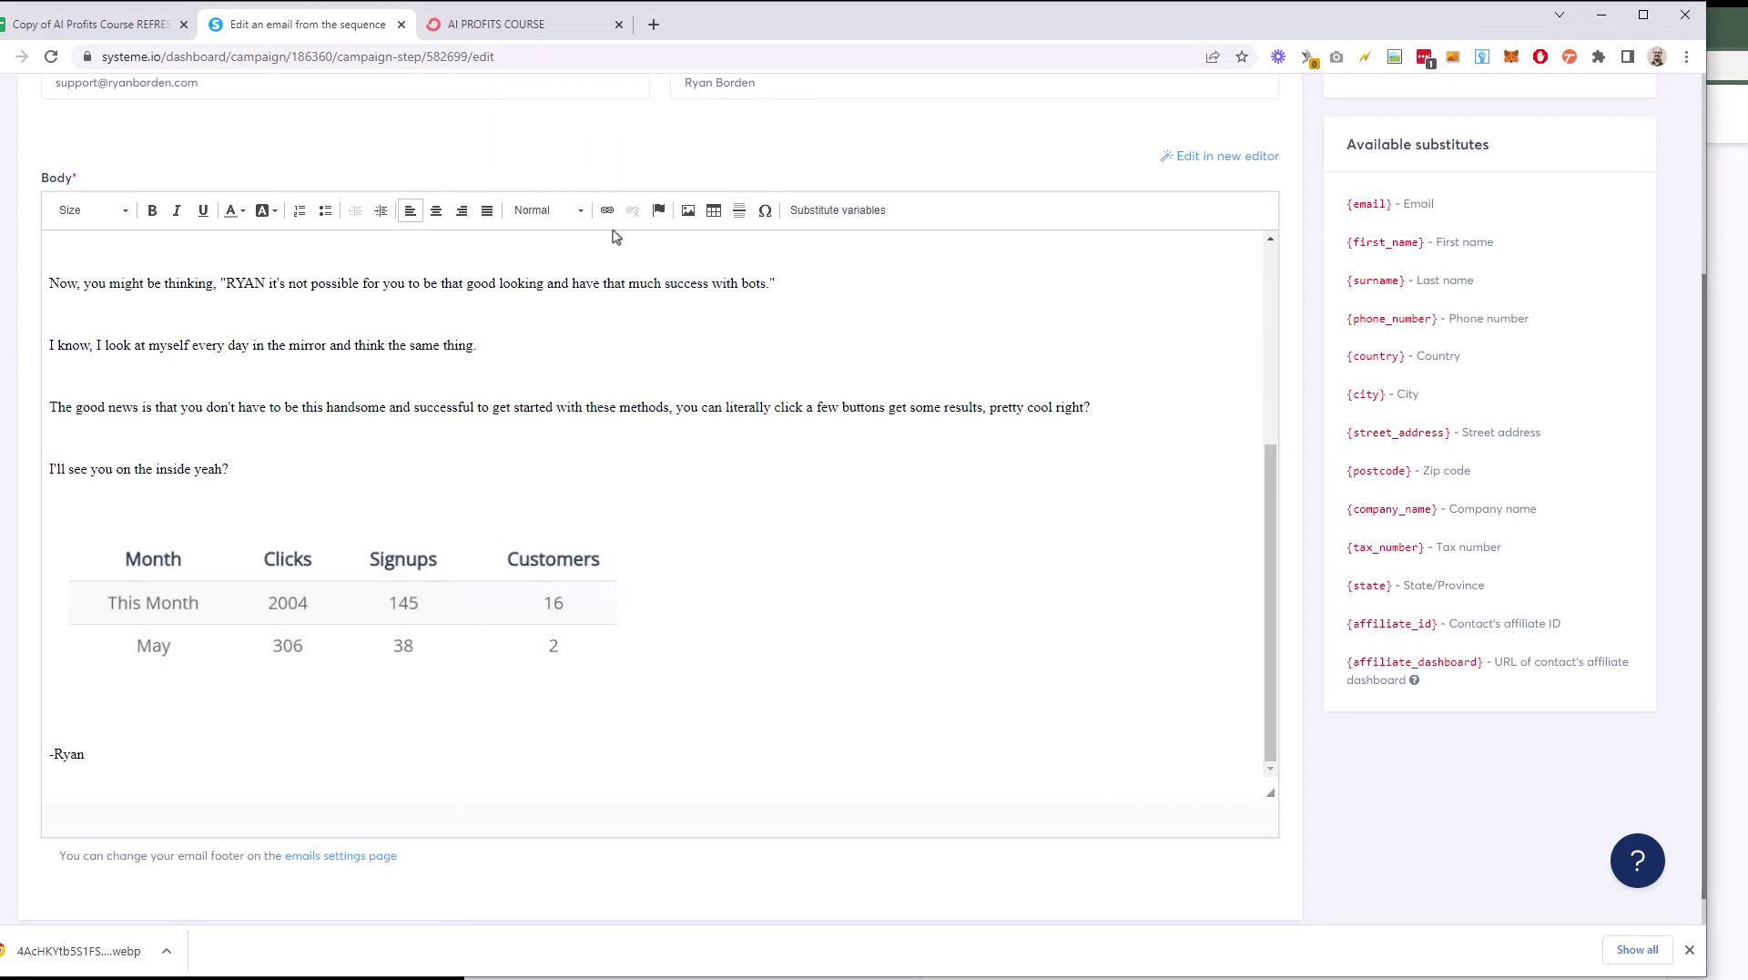
left_click(688, 210)
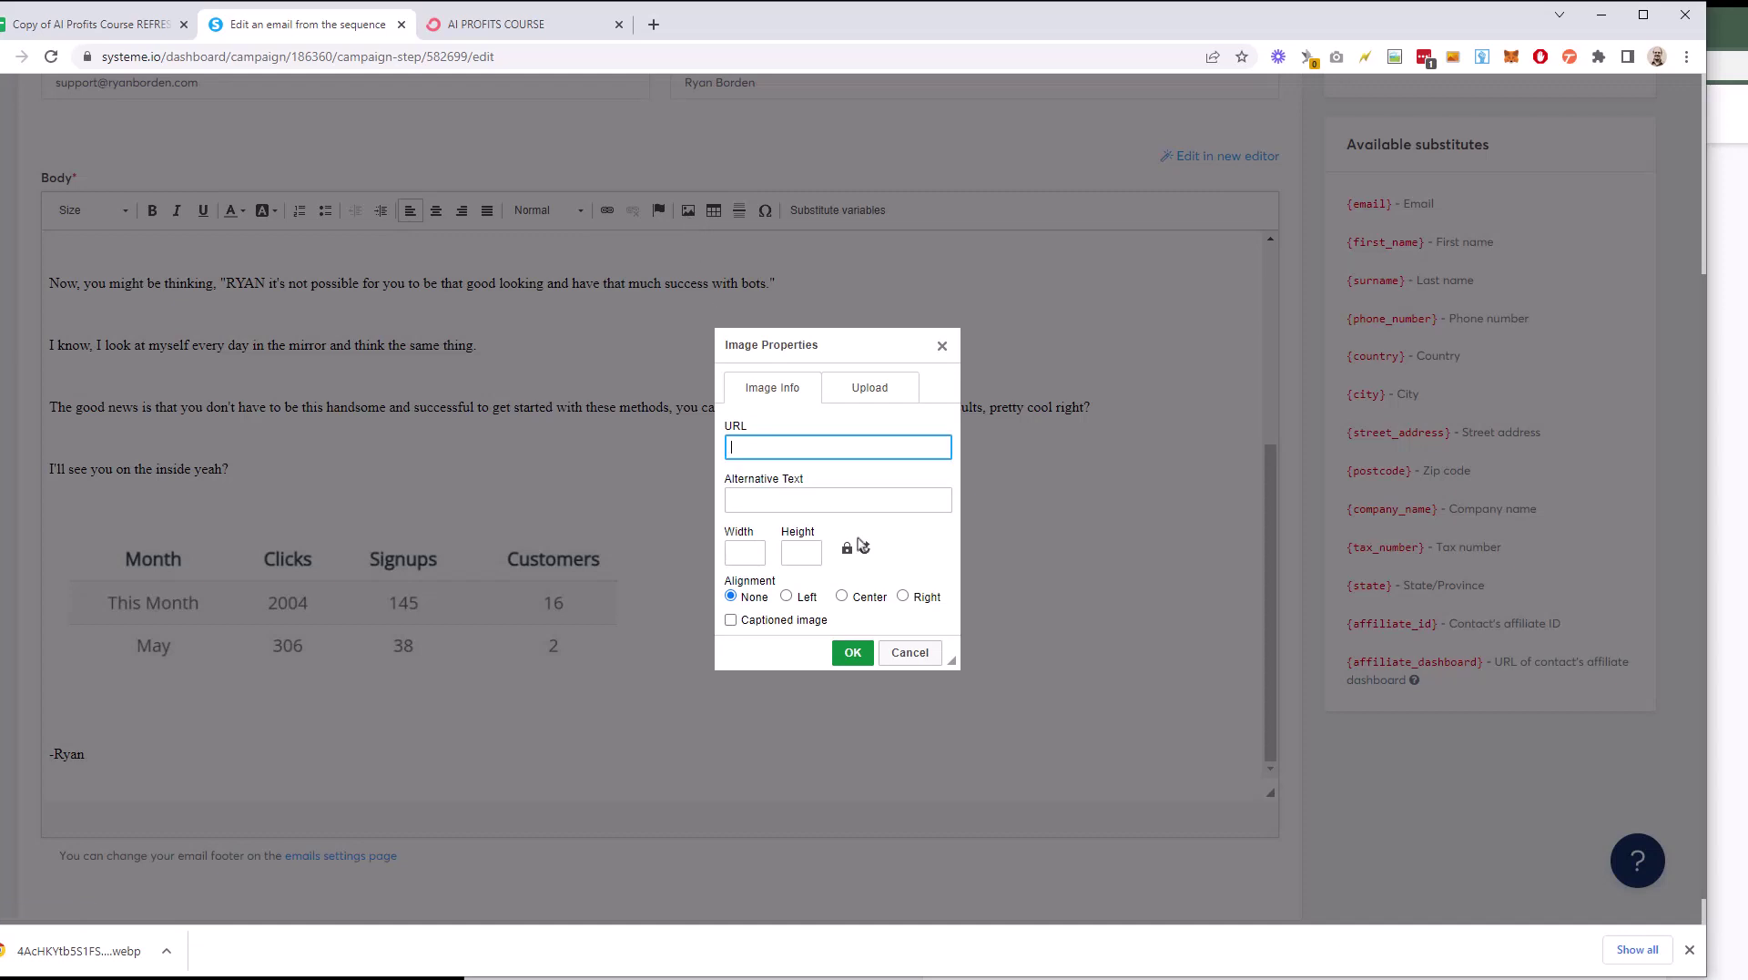
left_click(870, 389)
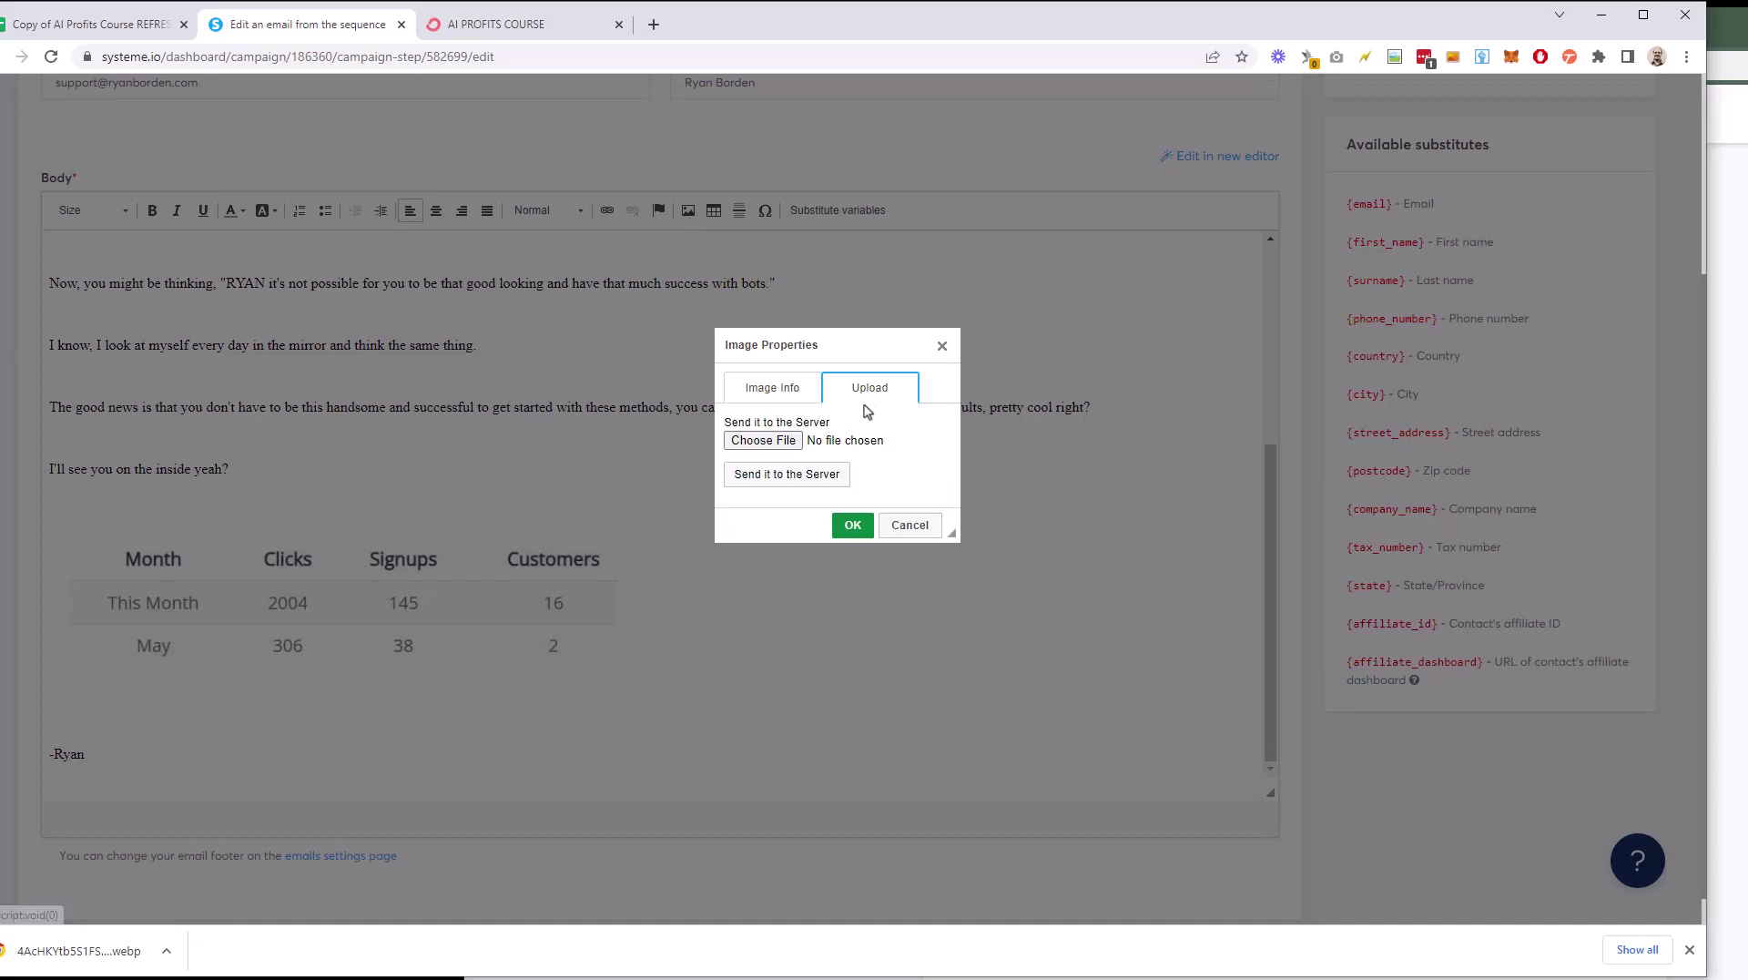
left_click(909, 525)
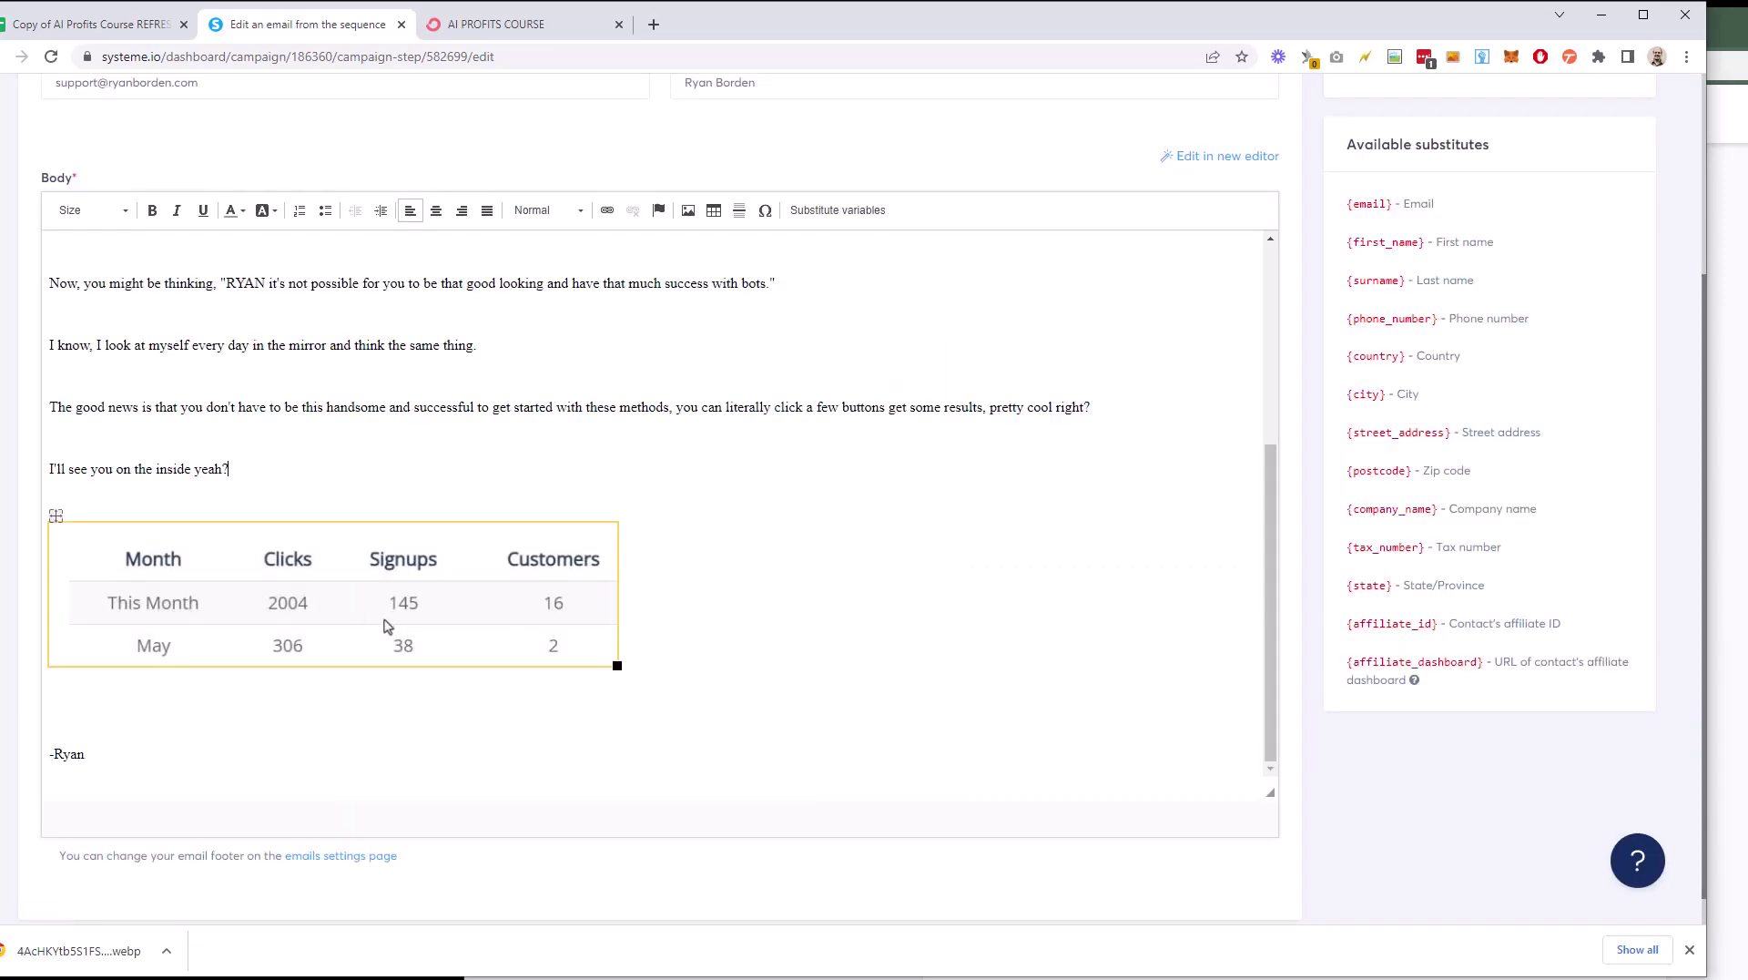
scroll(387, 628, "down", 1)
scroll(447, 637, "up", 3)
scroll(447, 637, "up", 4)
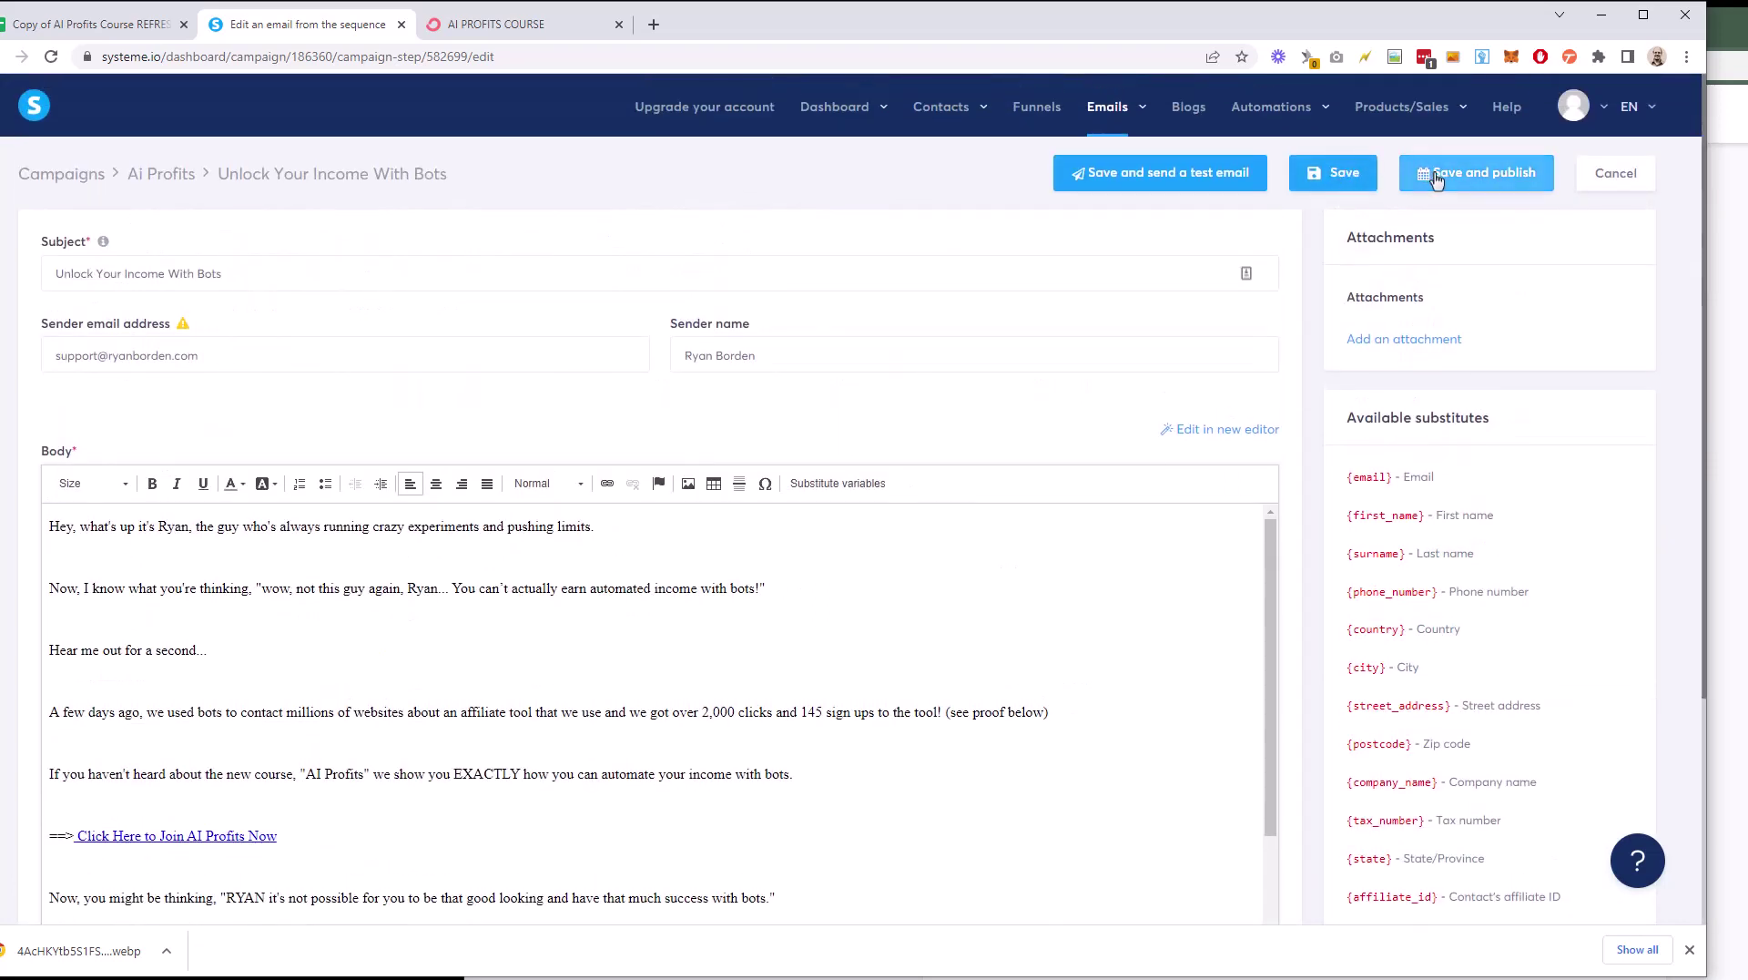
Step: Save and publish the email with a 1-day delay after 'Robots That Sell For You While You Sleep?'
left_click(1476, 172)
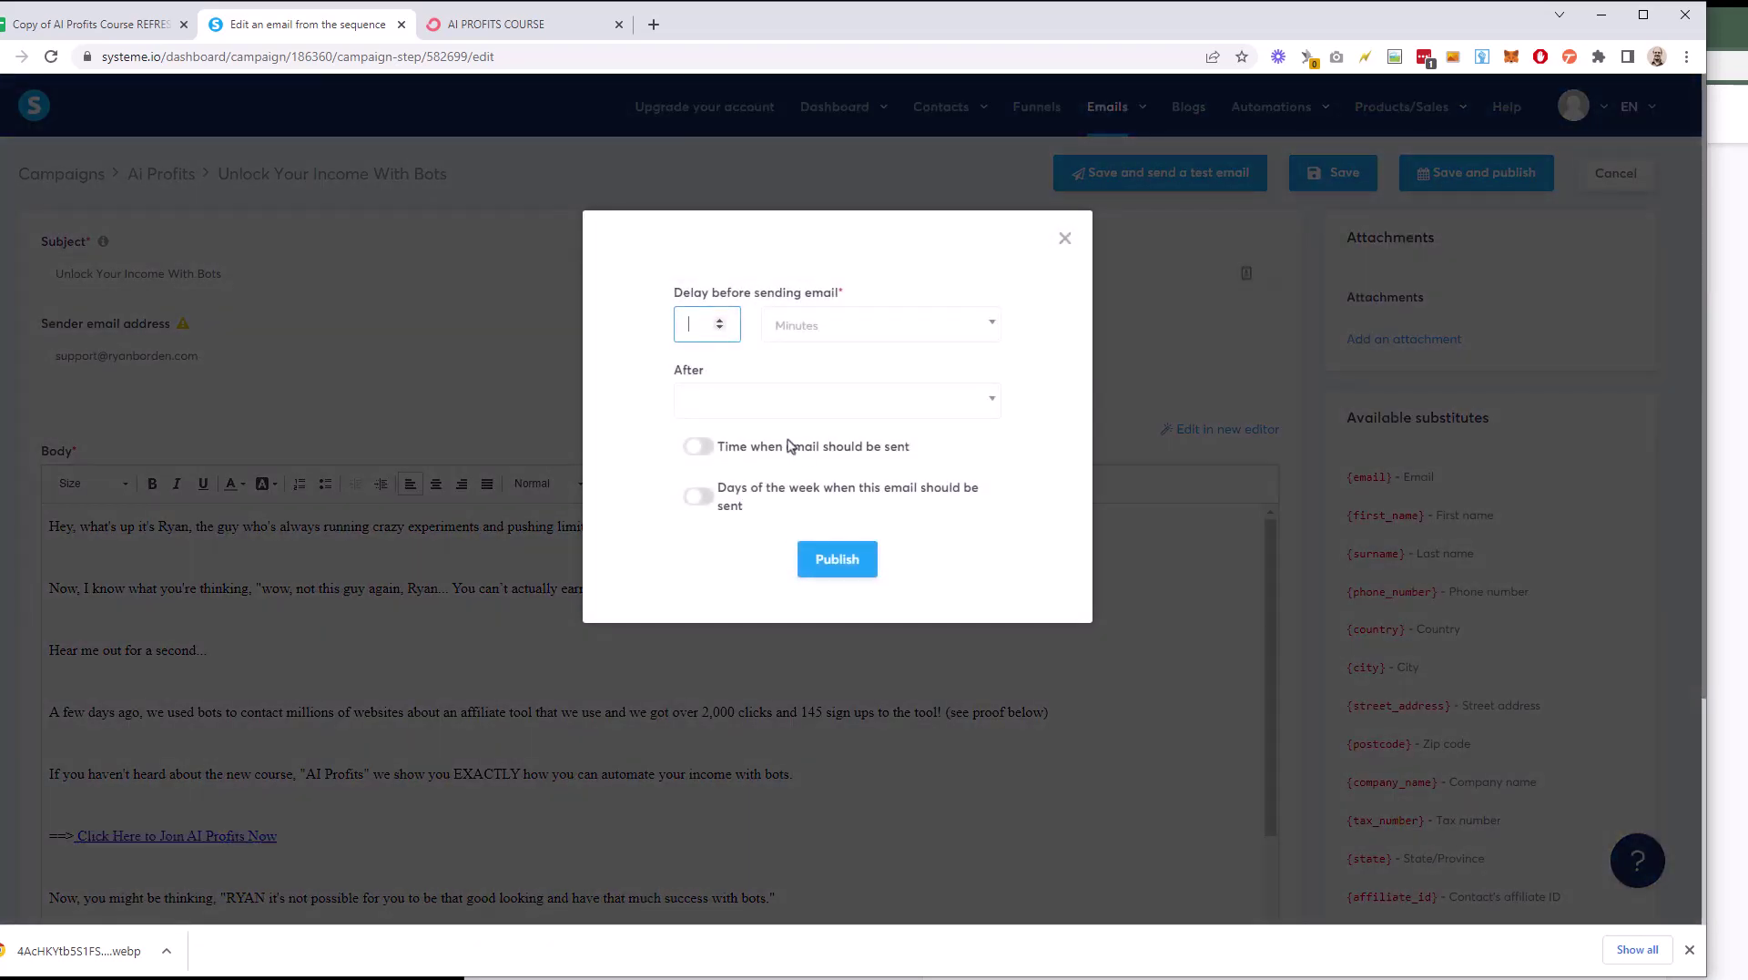
left_click(808, 349)
left_click(811, 422)
left_click(910, 404)
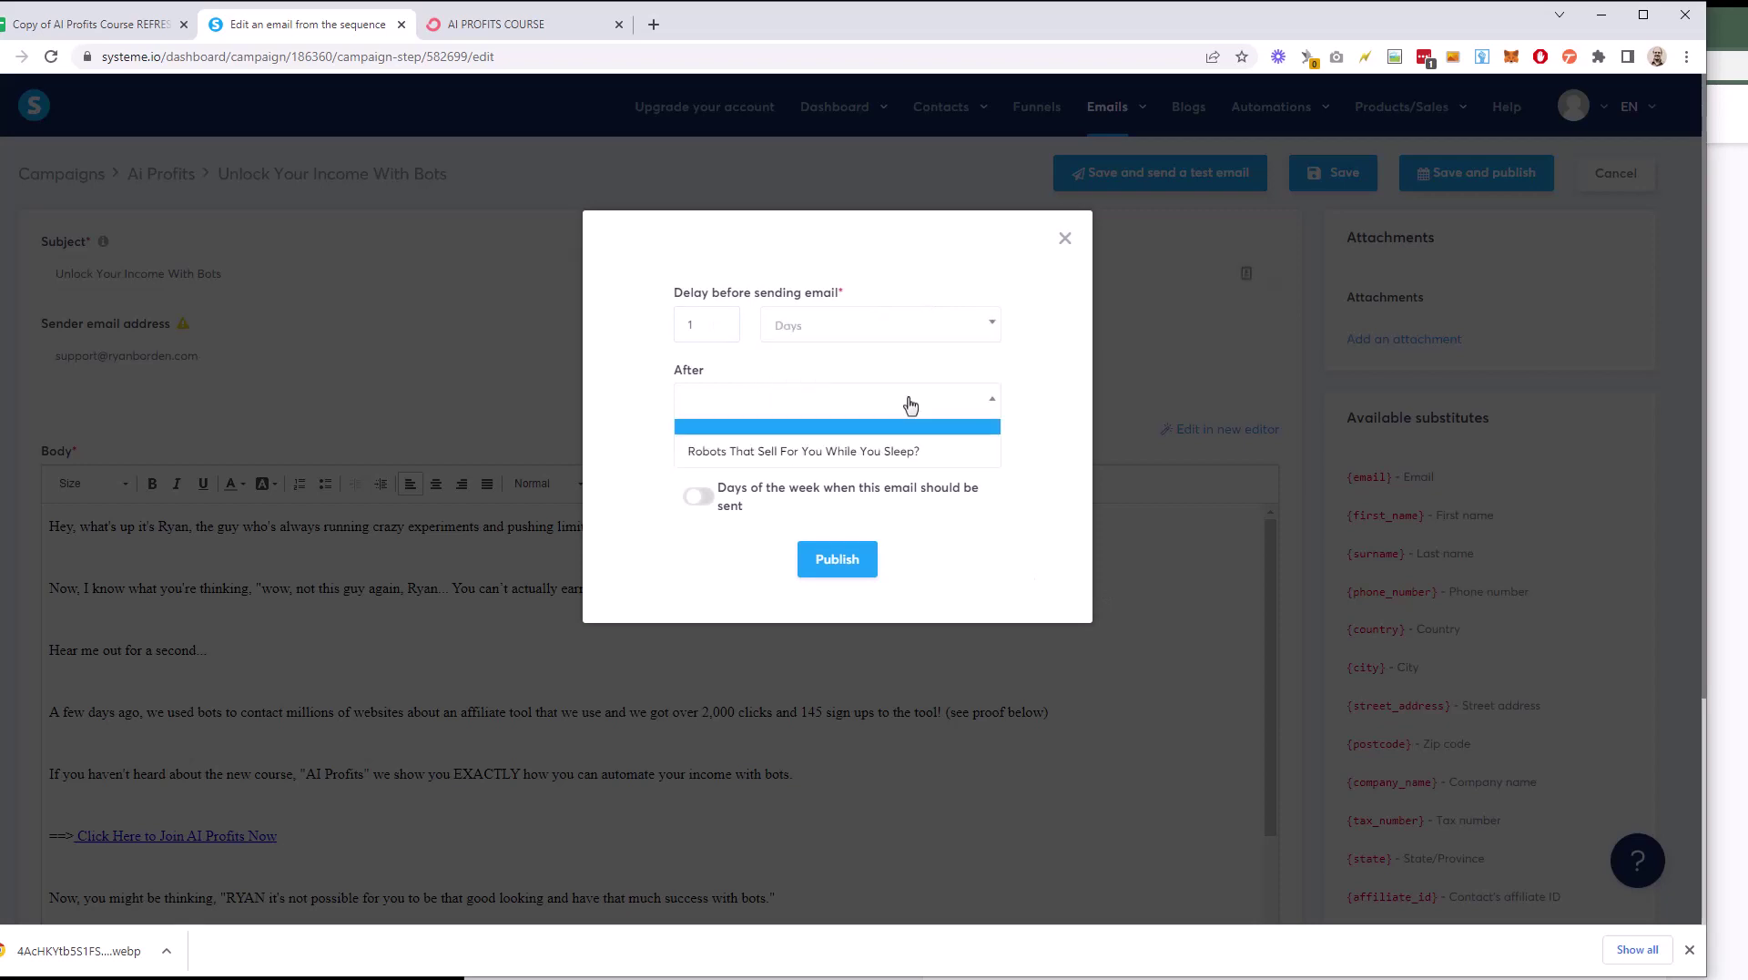
left_click(897, 451)
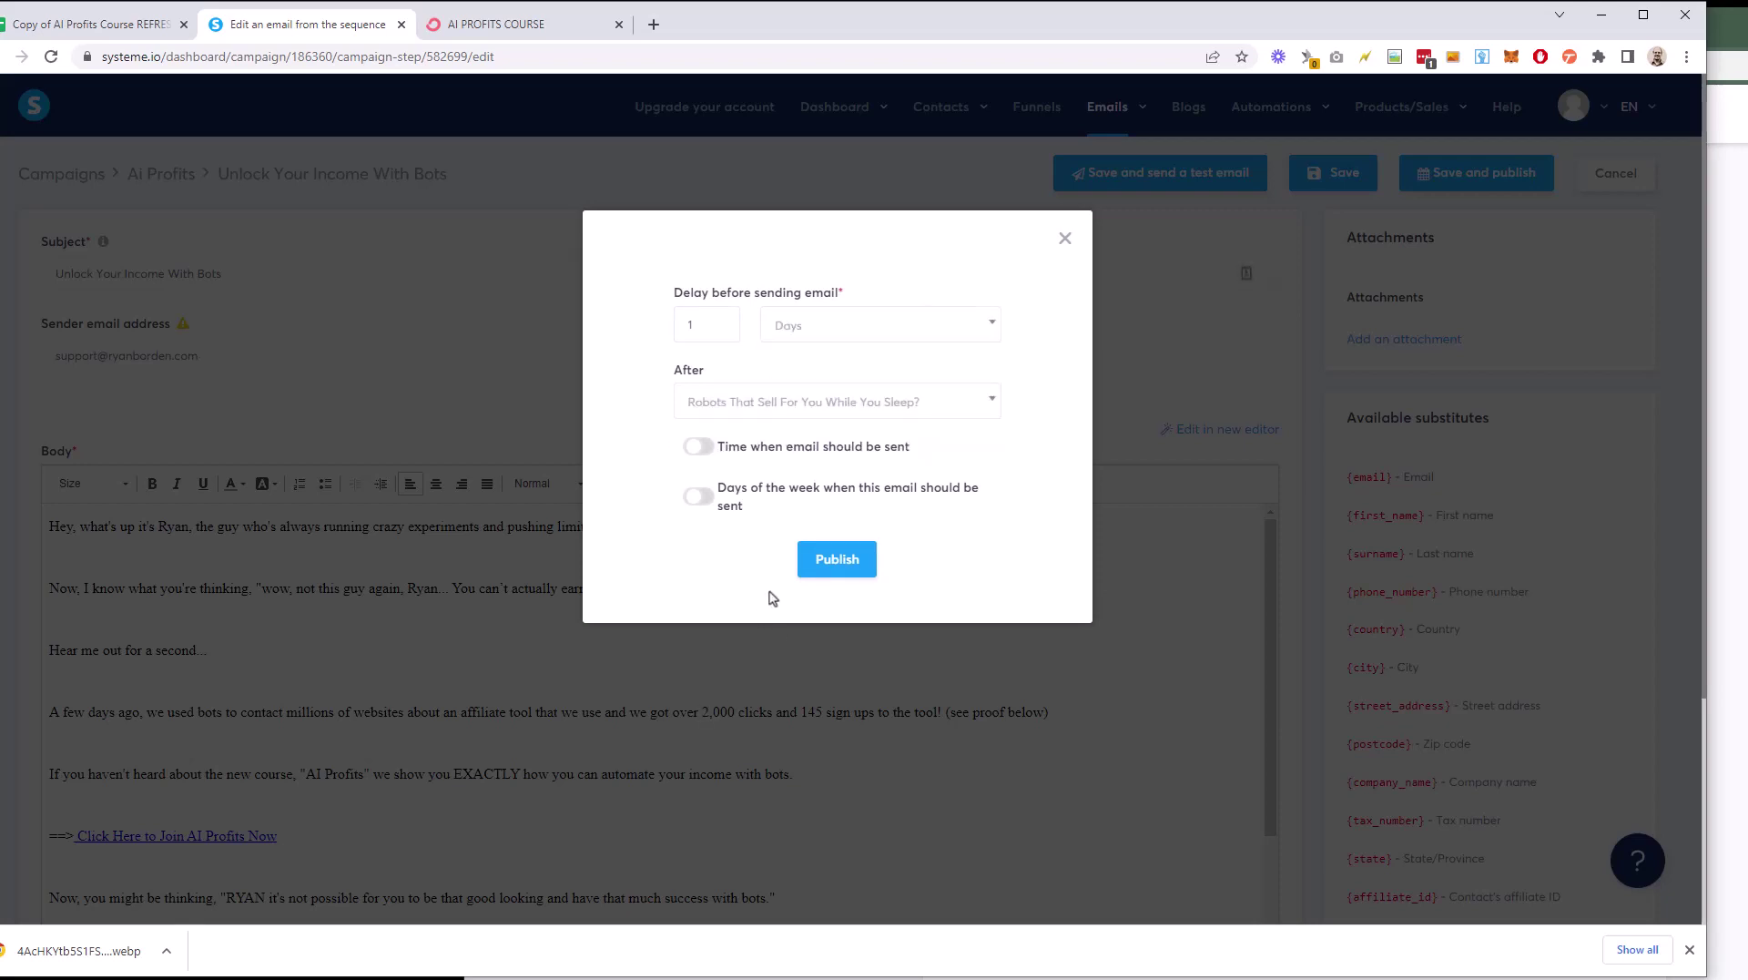
left_click(837, 559)
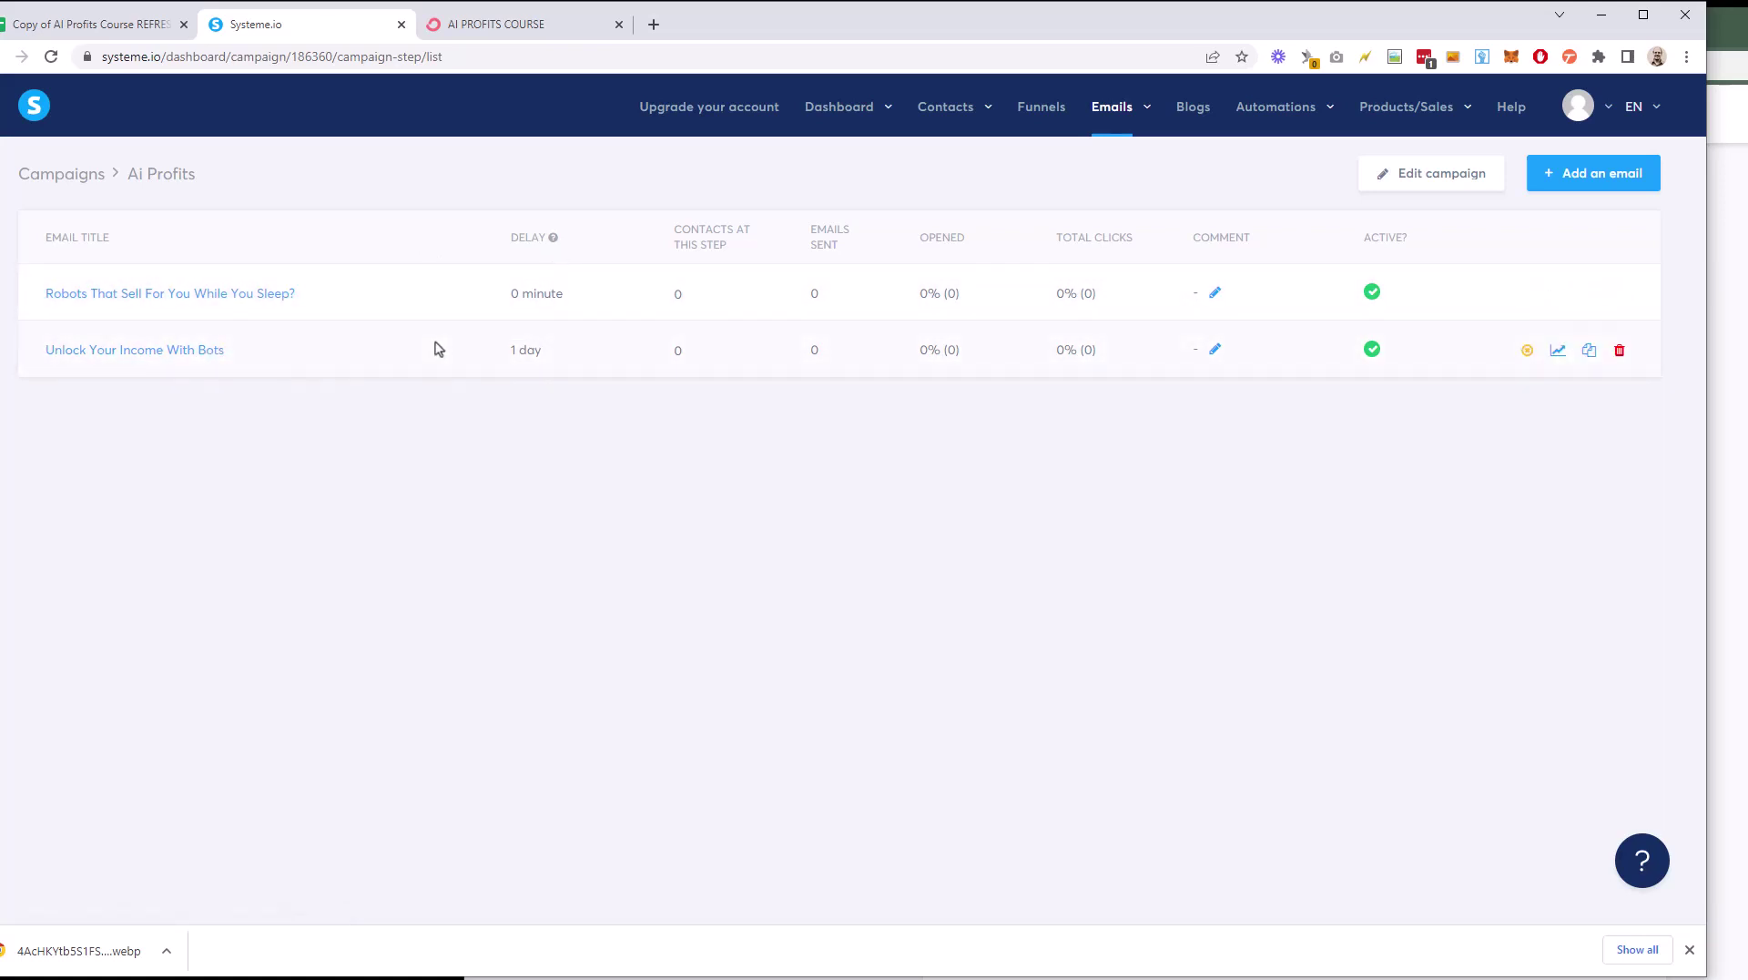
Step: Create an 'erere' test email in the classic editor with body text 'dfdfdfdd' and save it
left_click(1566, 187)
type("ere")
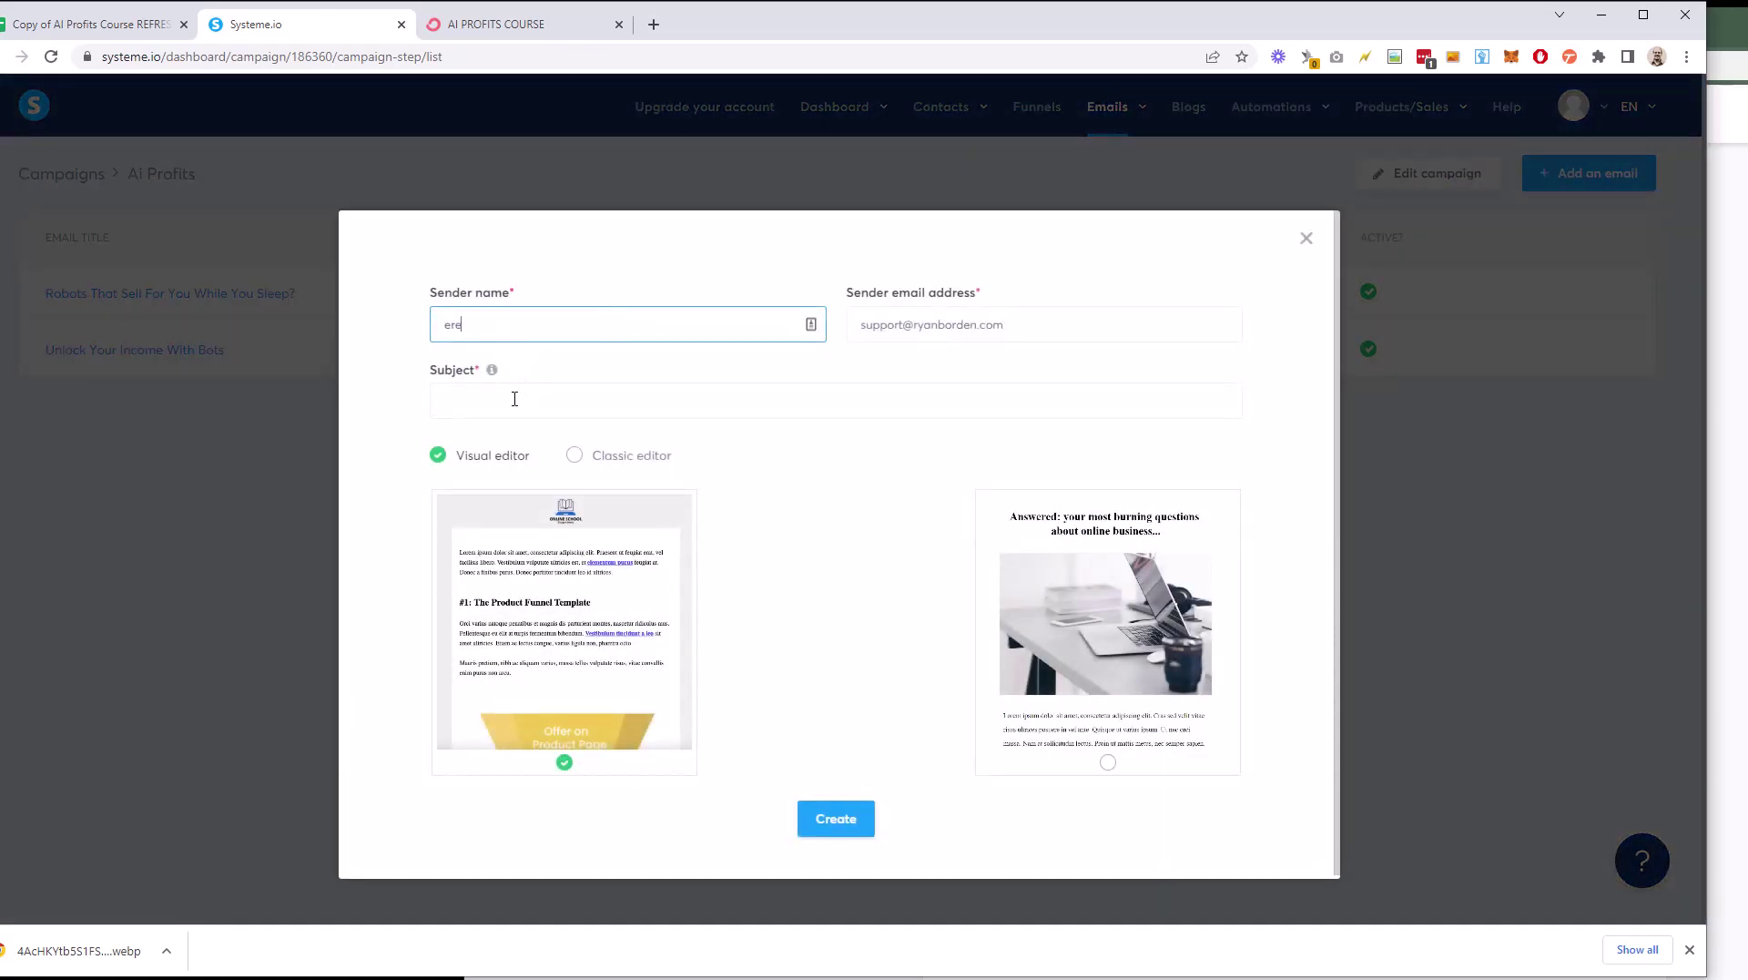
type("re")
left_click(515, 399)
type("erere")
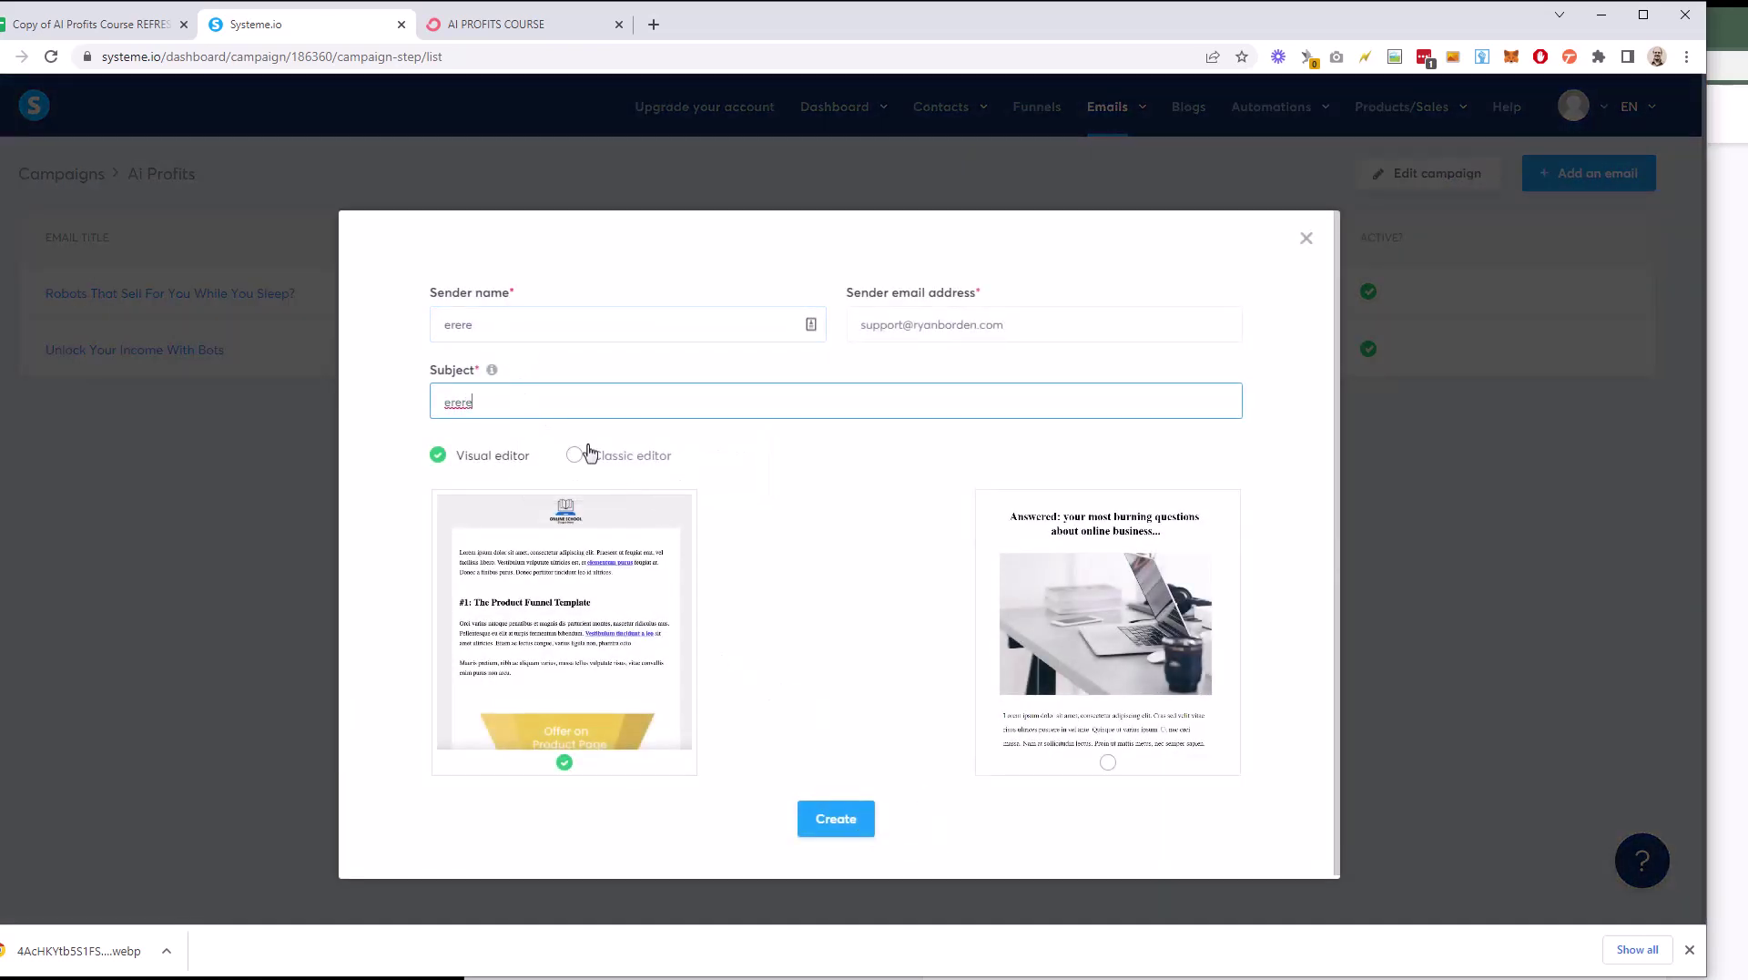
left_click(590, 452)
left_click(835, 503)
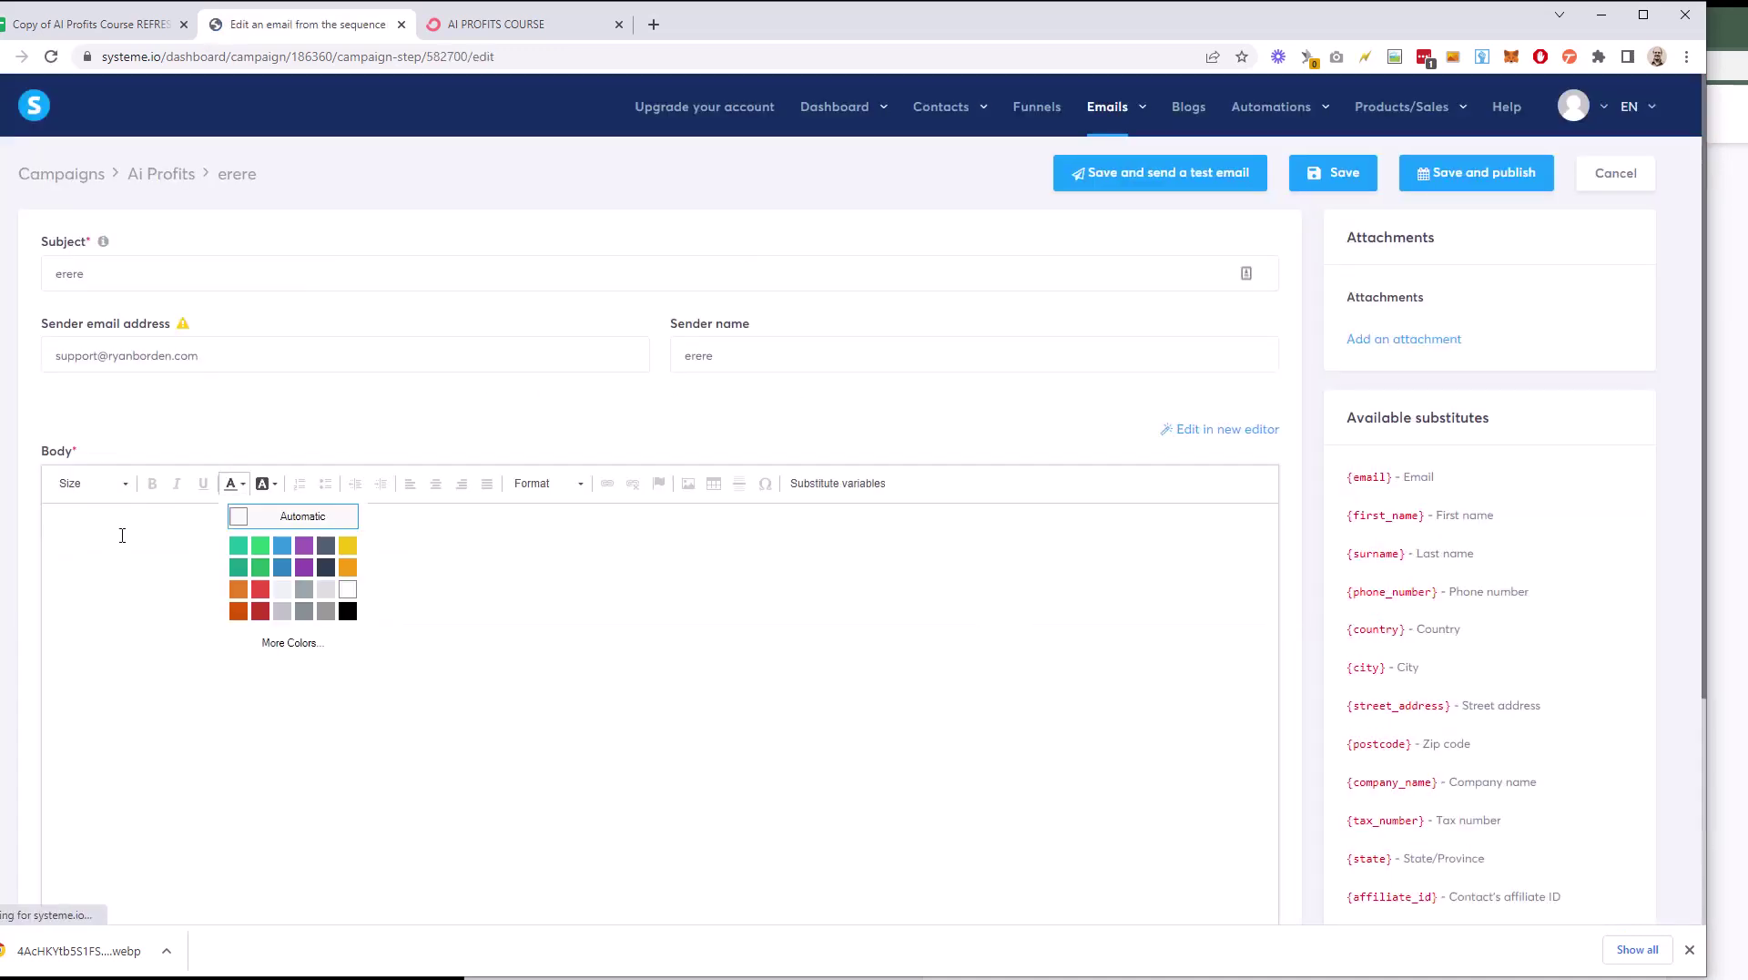
left_click(122, 536)
type("dfdfdfdd")
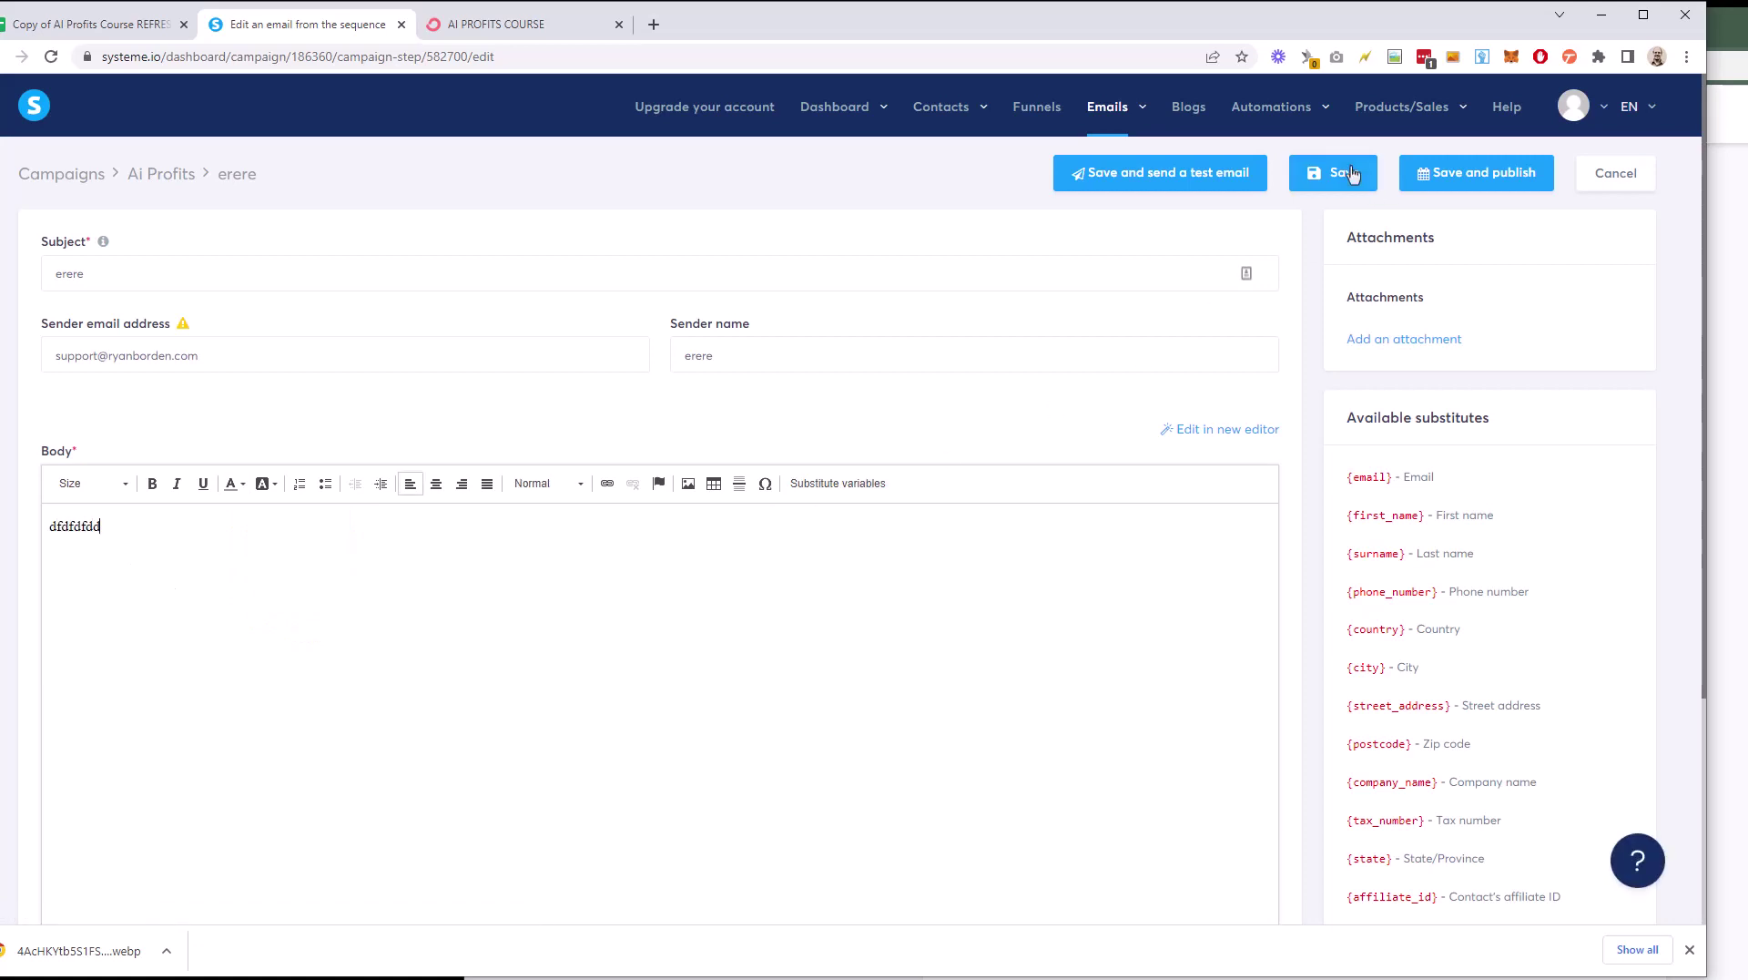
left_click(1353, 174)
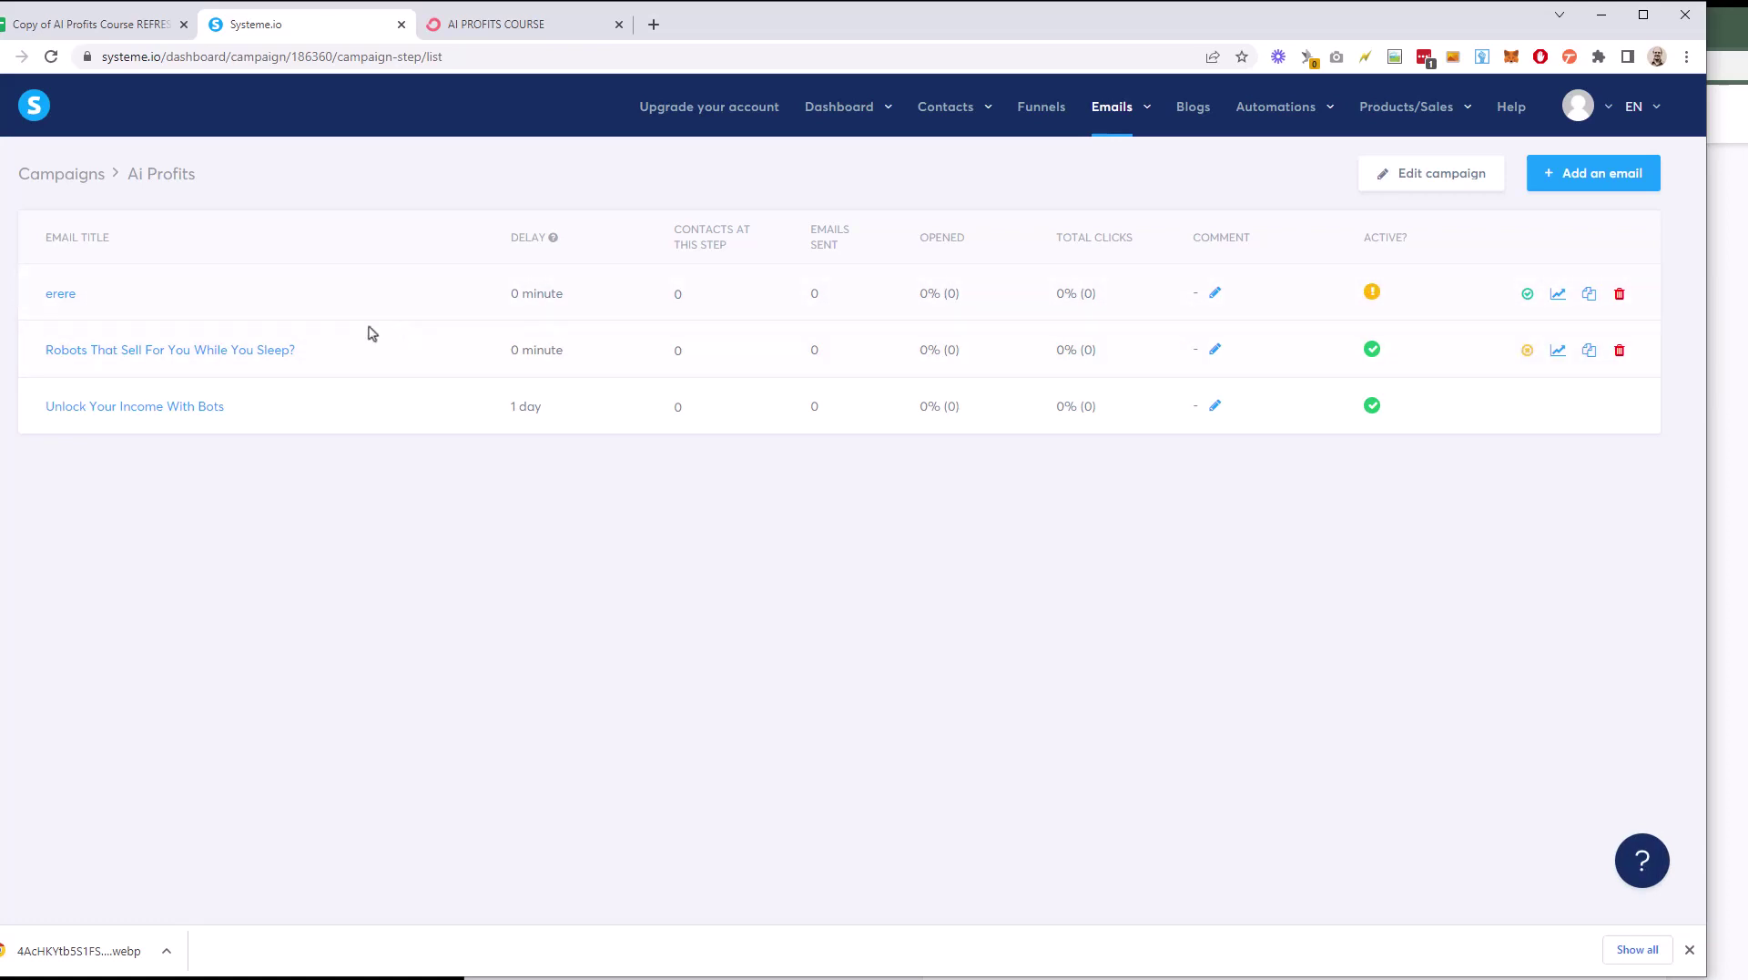
Step: Activate erere with a 3-minute delay after 'Unlock Your Income With Bots'
left_click(1527, 294)
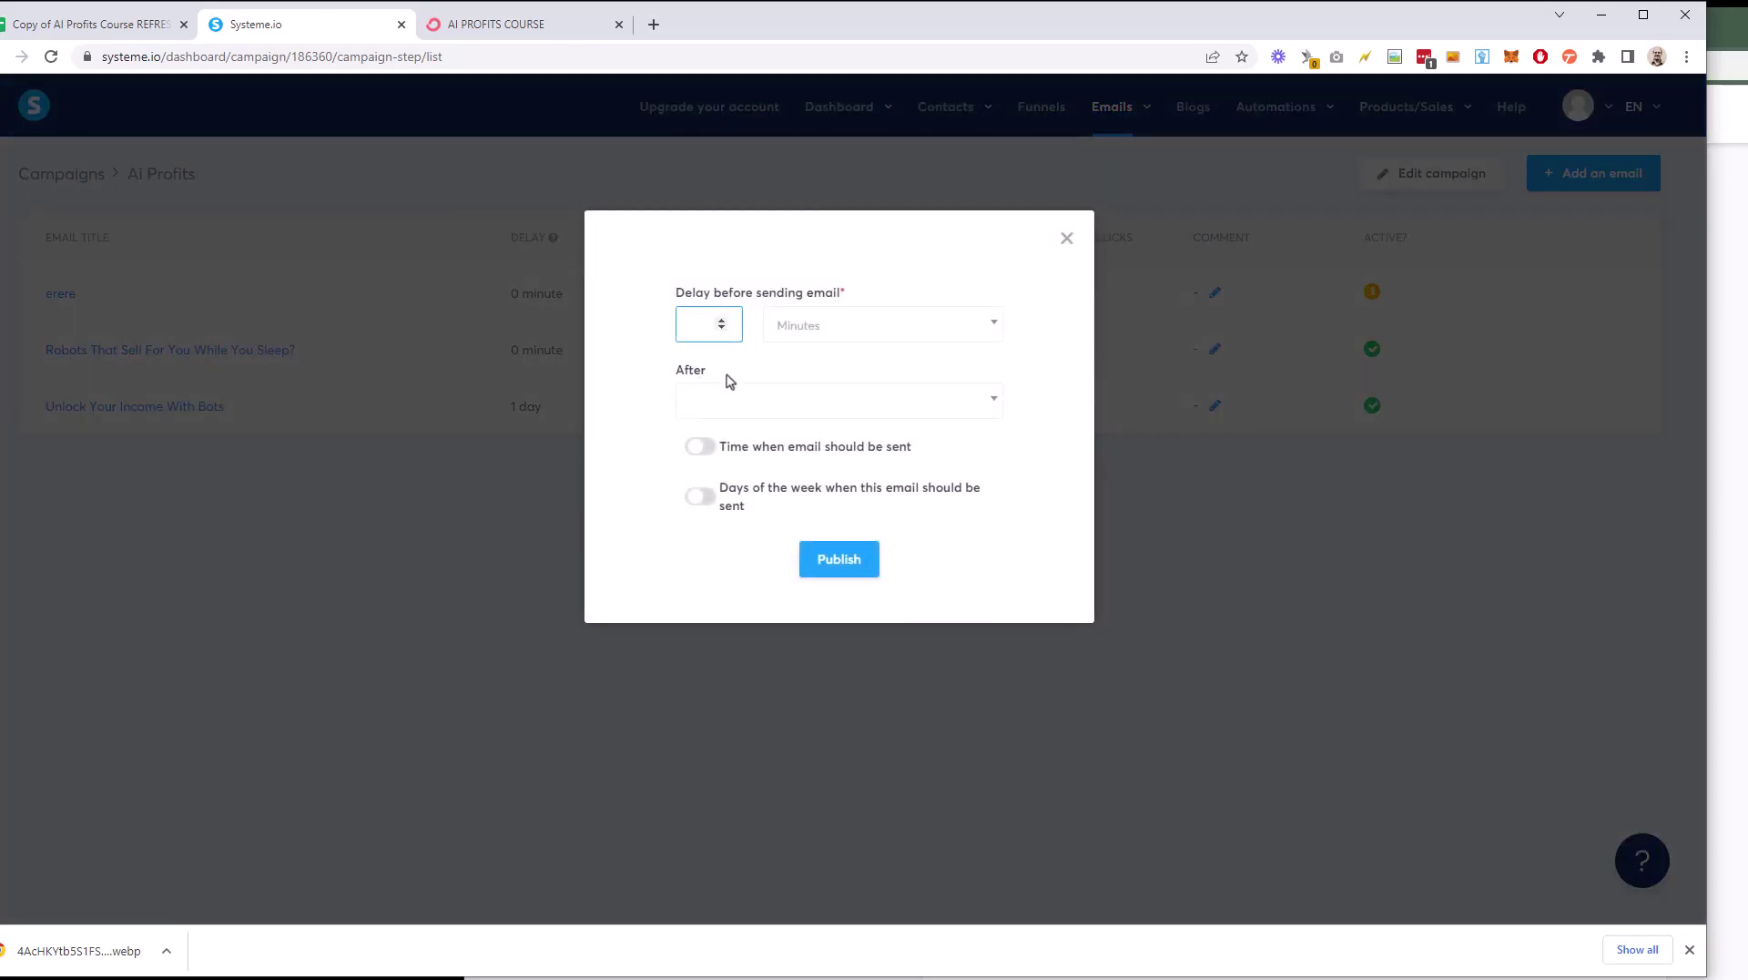
left_click(793, 406)
left_click(804, 484)
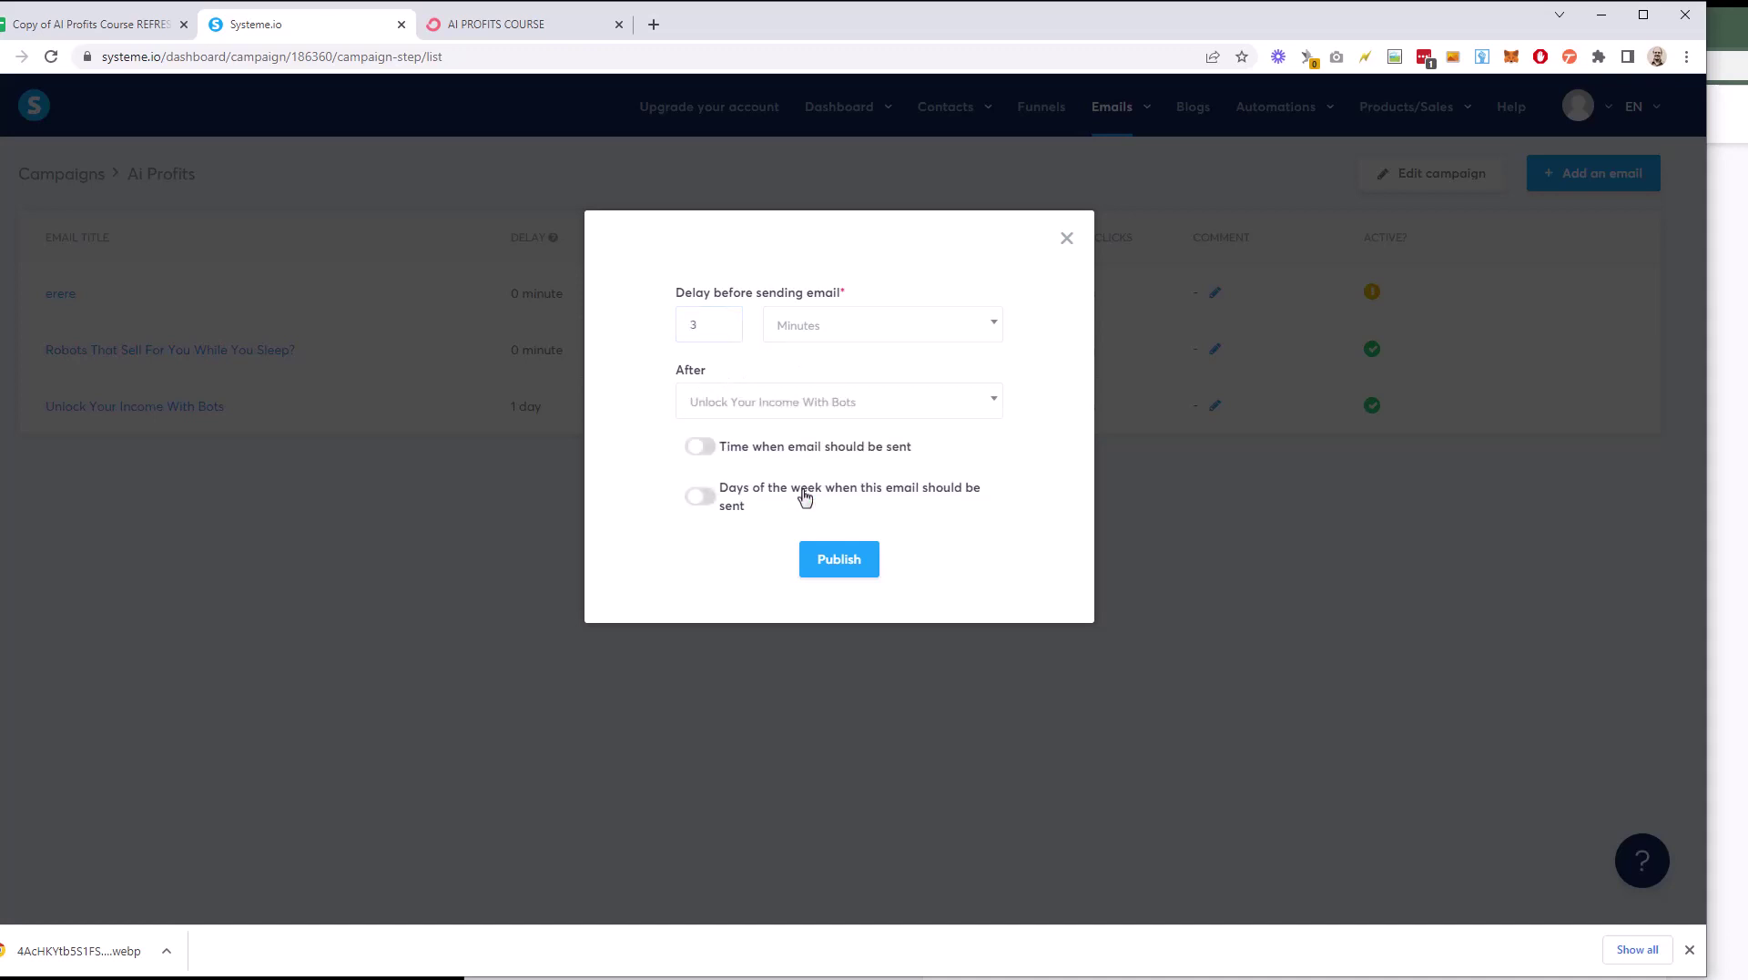
left_click(833, 563)
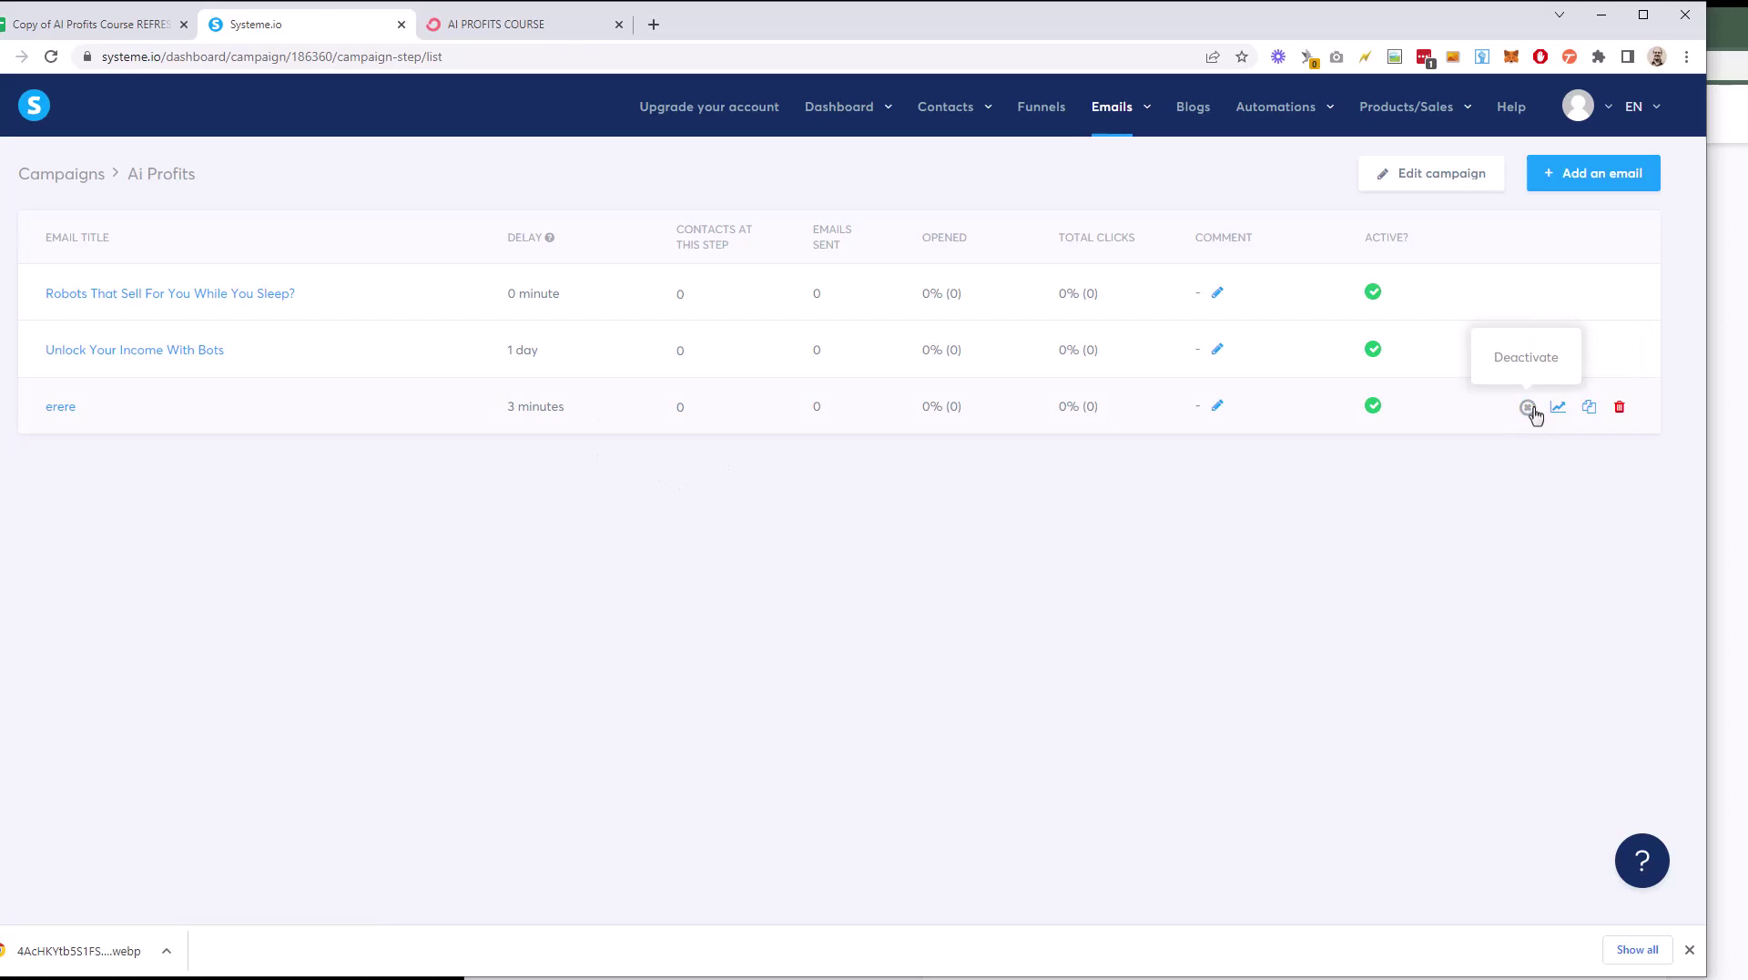
Step: Edit erere to send after 'Robots That Sell For You While You Sleep?' instead, and save
left_click(73, 410)
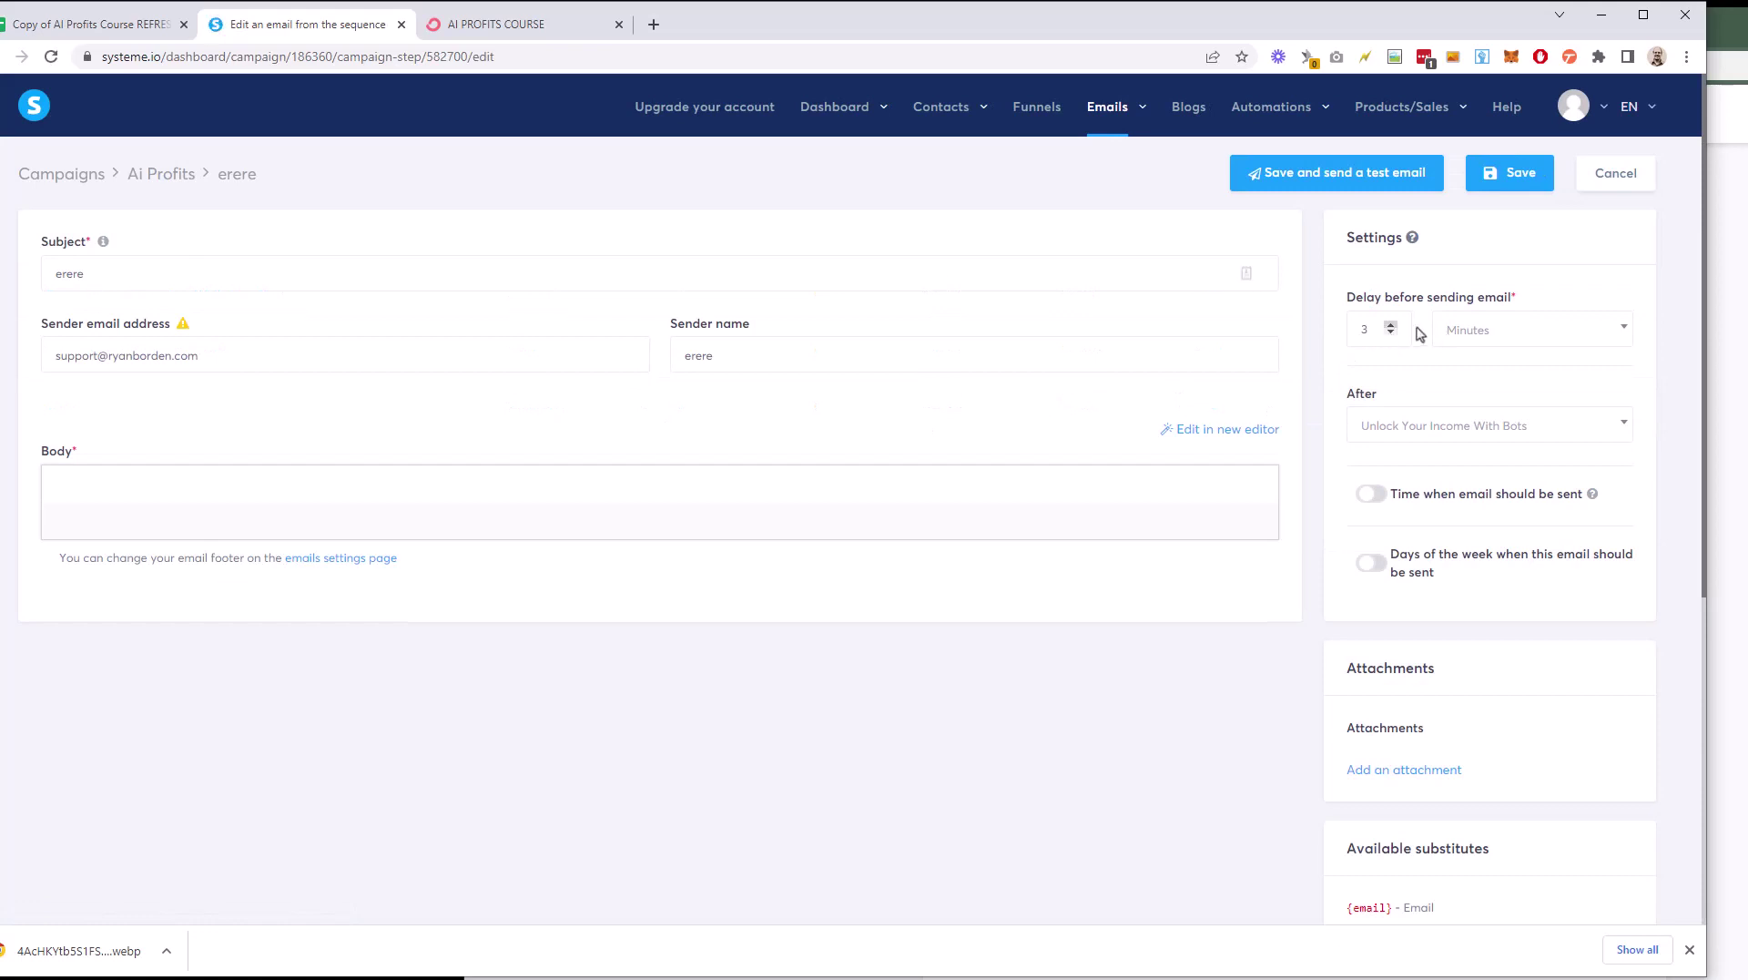
left_click(1444, 432)
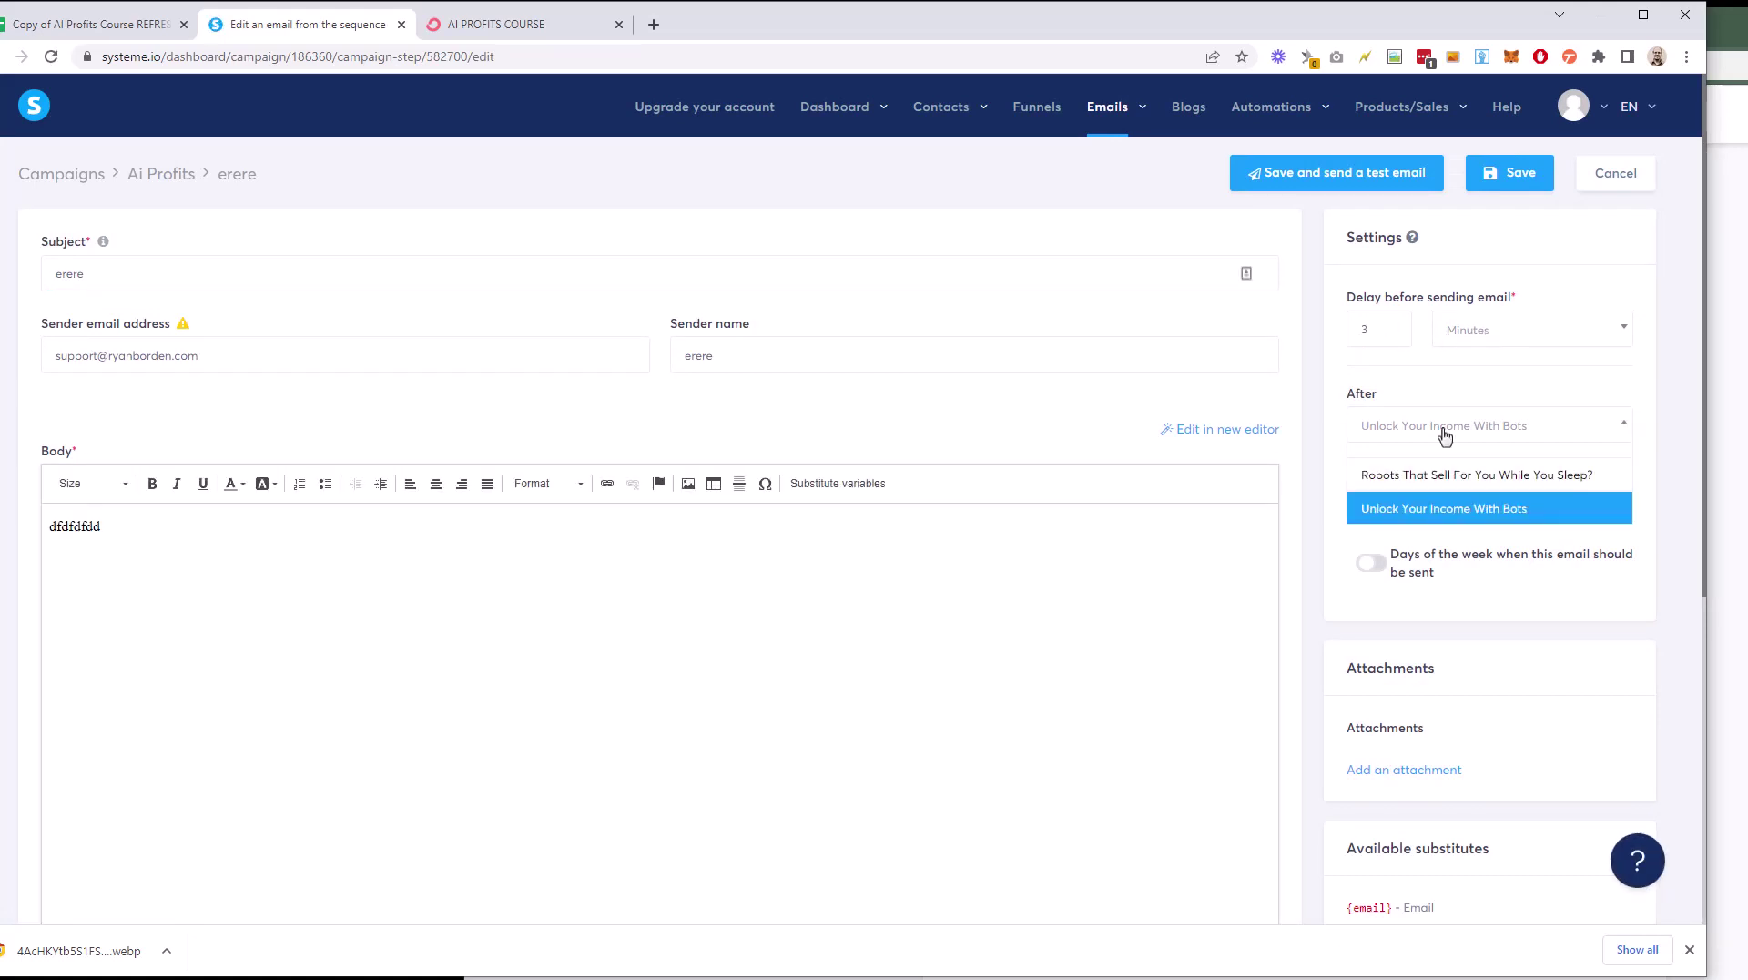
left_click(1448, 474)
left_click(1513, 173)
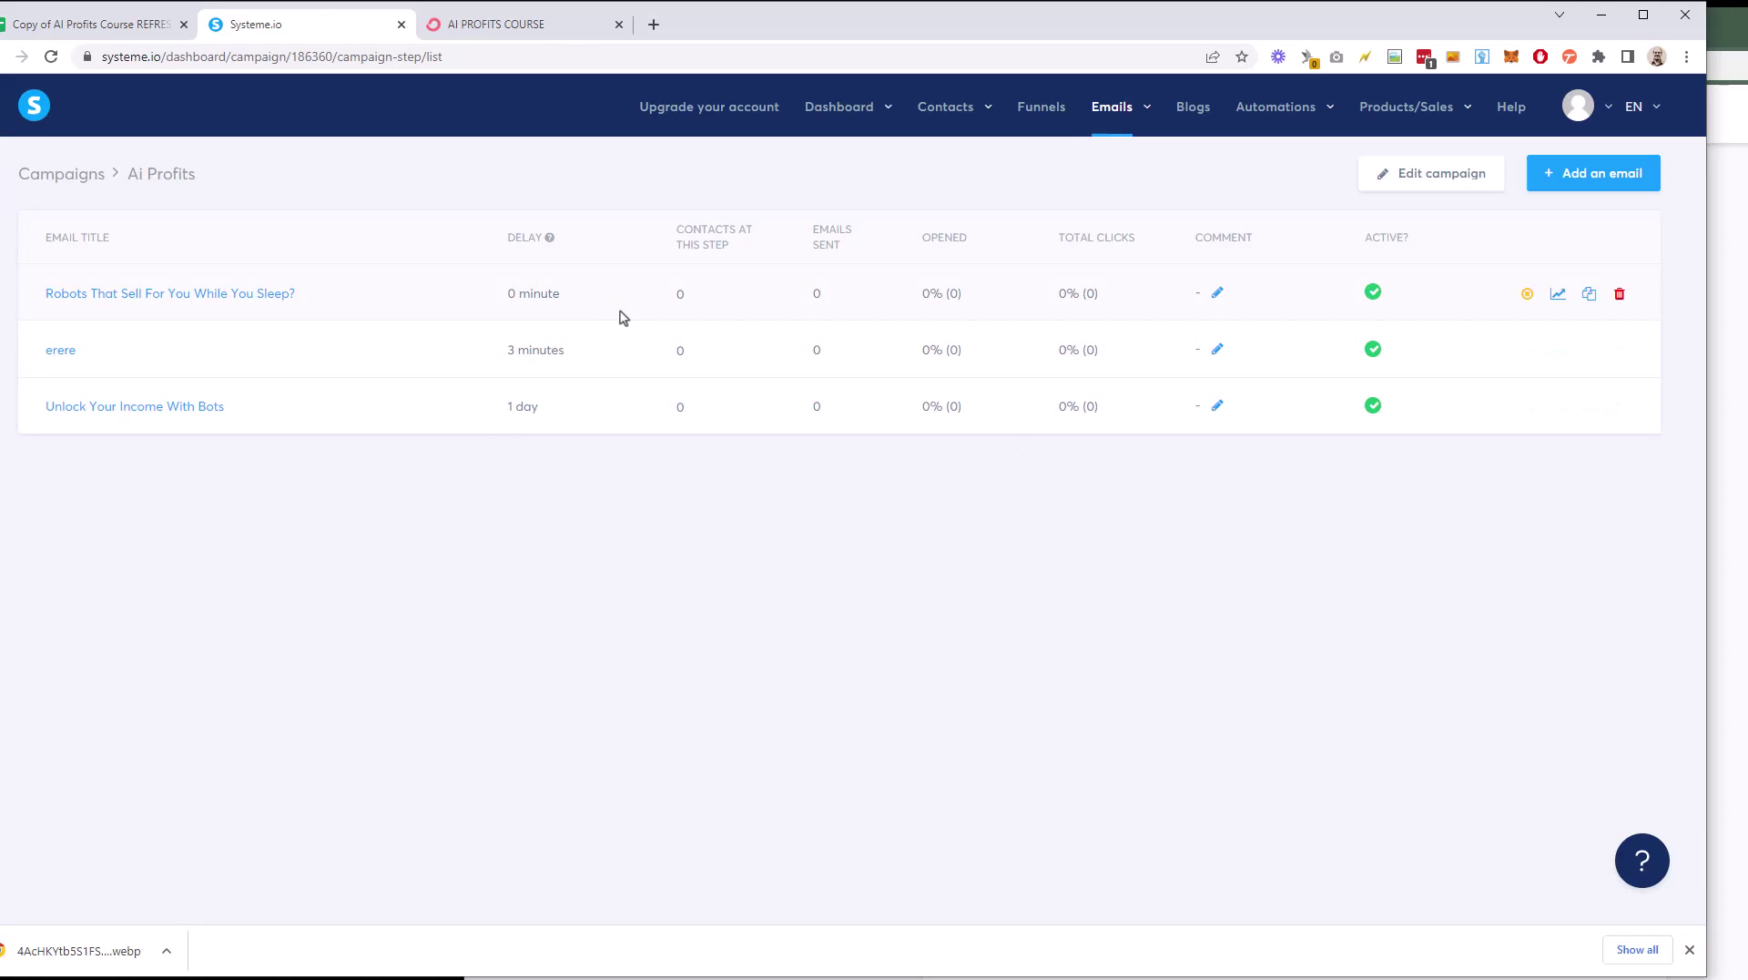
Step: Open the Ai Profits Squeeze Page Lander funnel and load its squeeze page URL in a new tab
mouse_move(1125, 134)
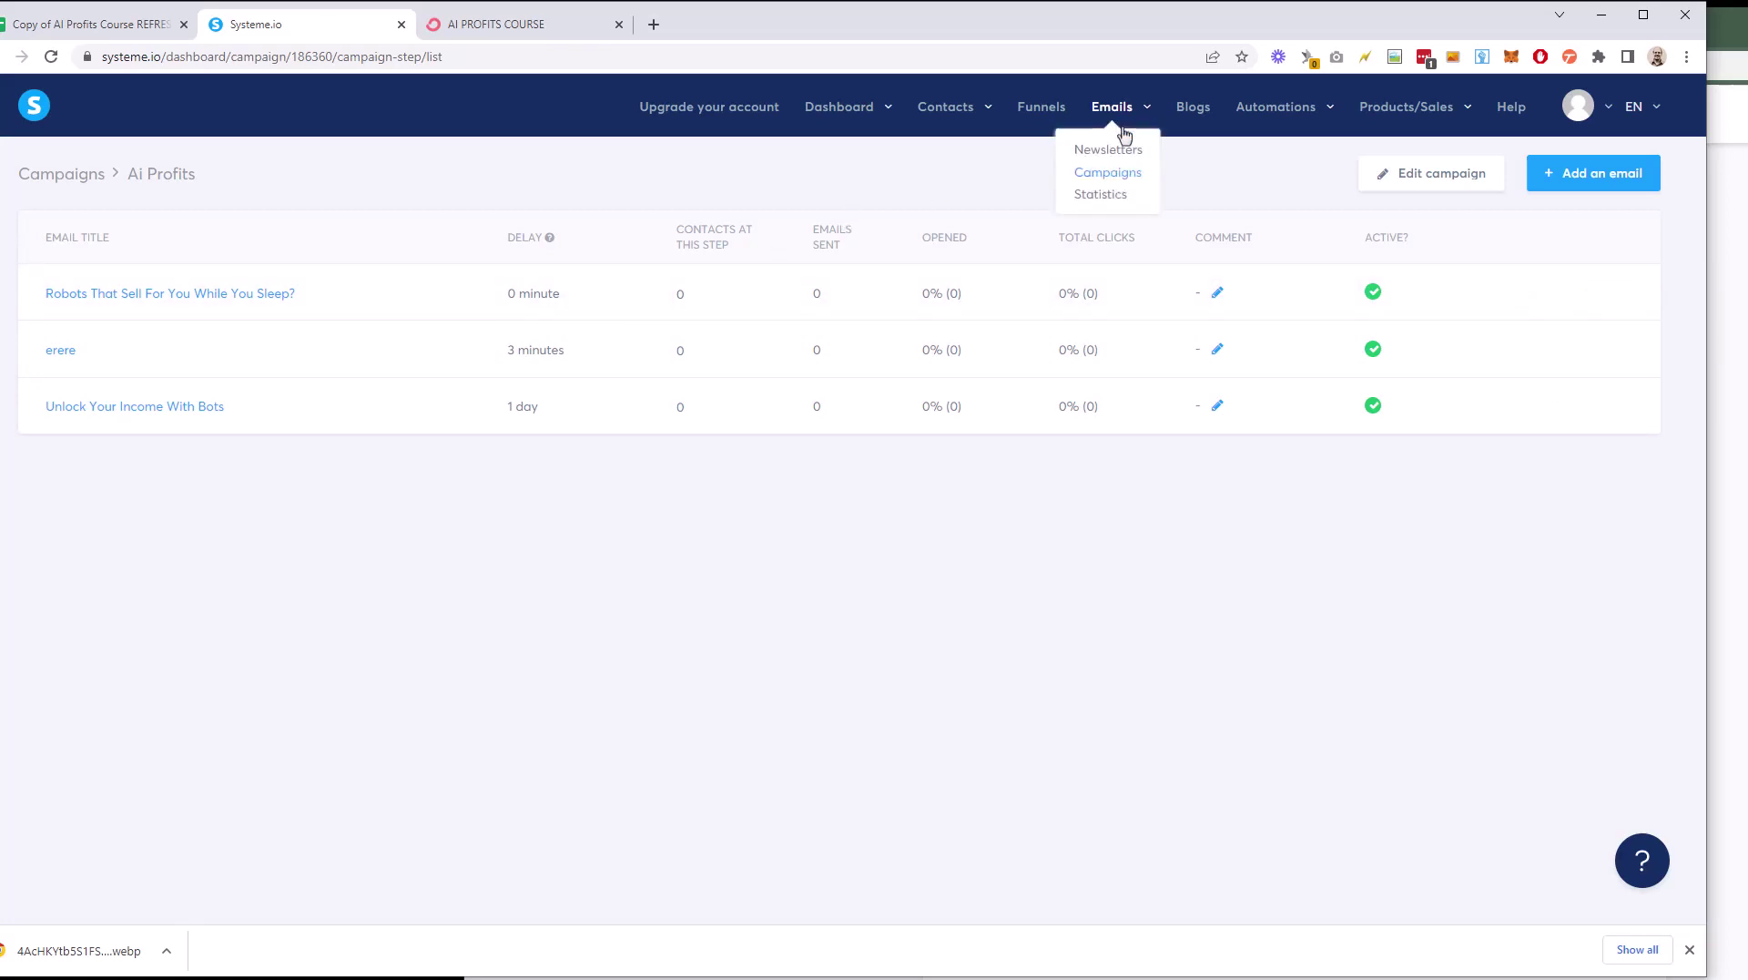
left_click(1112, 172)
mouse_move(804, 137)
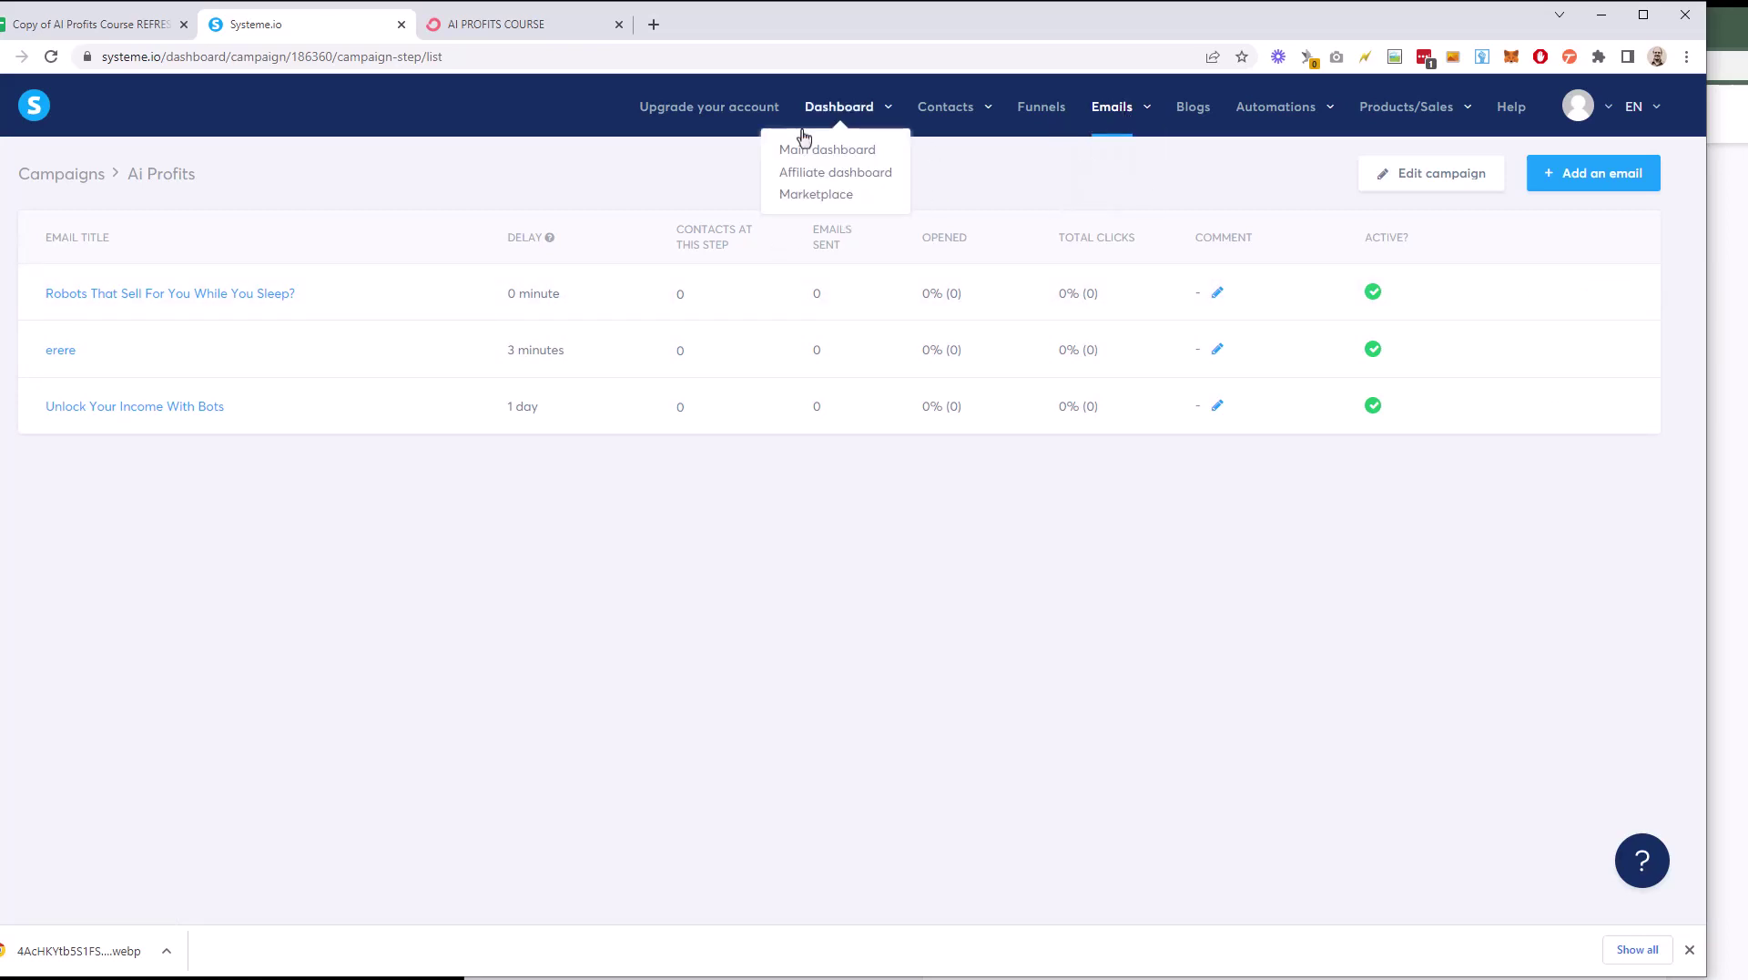
left_click(1043, 119)
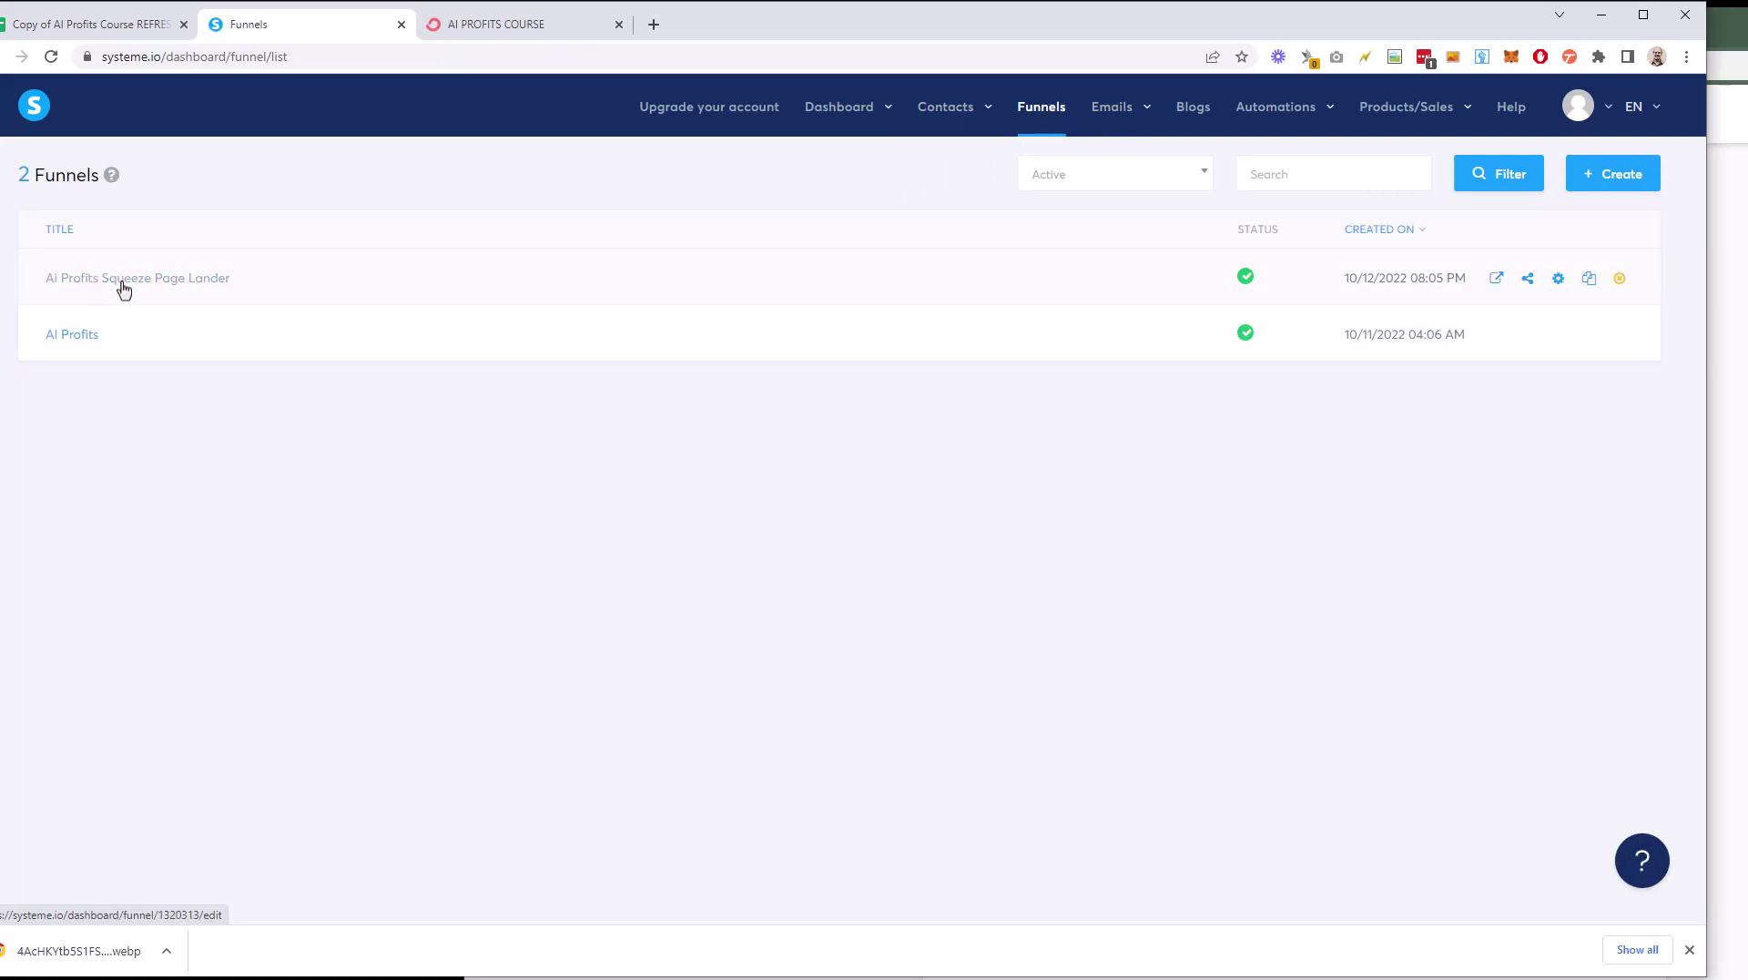
left_click(123, 284)
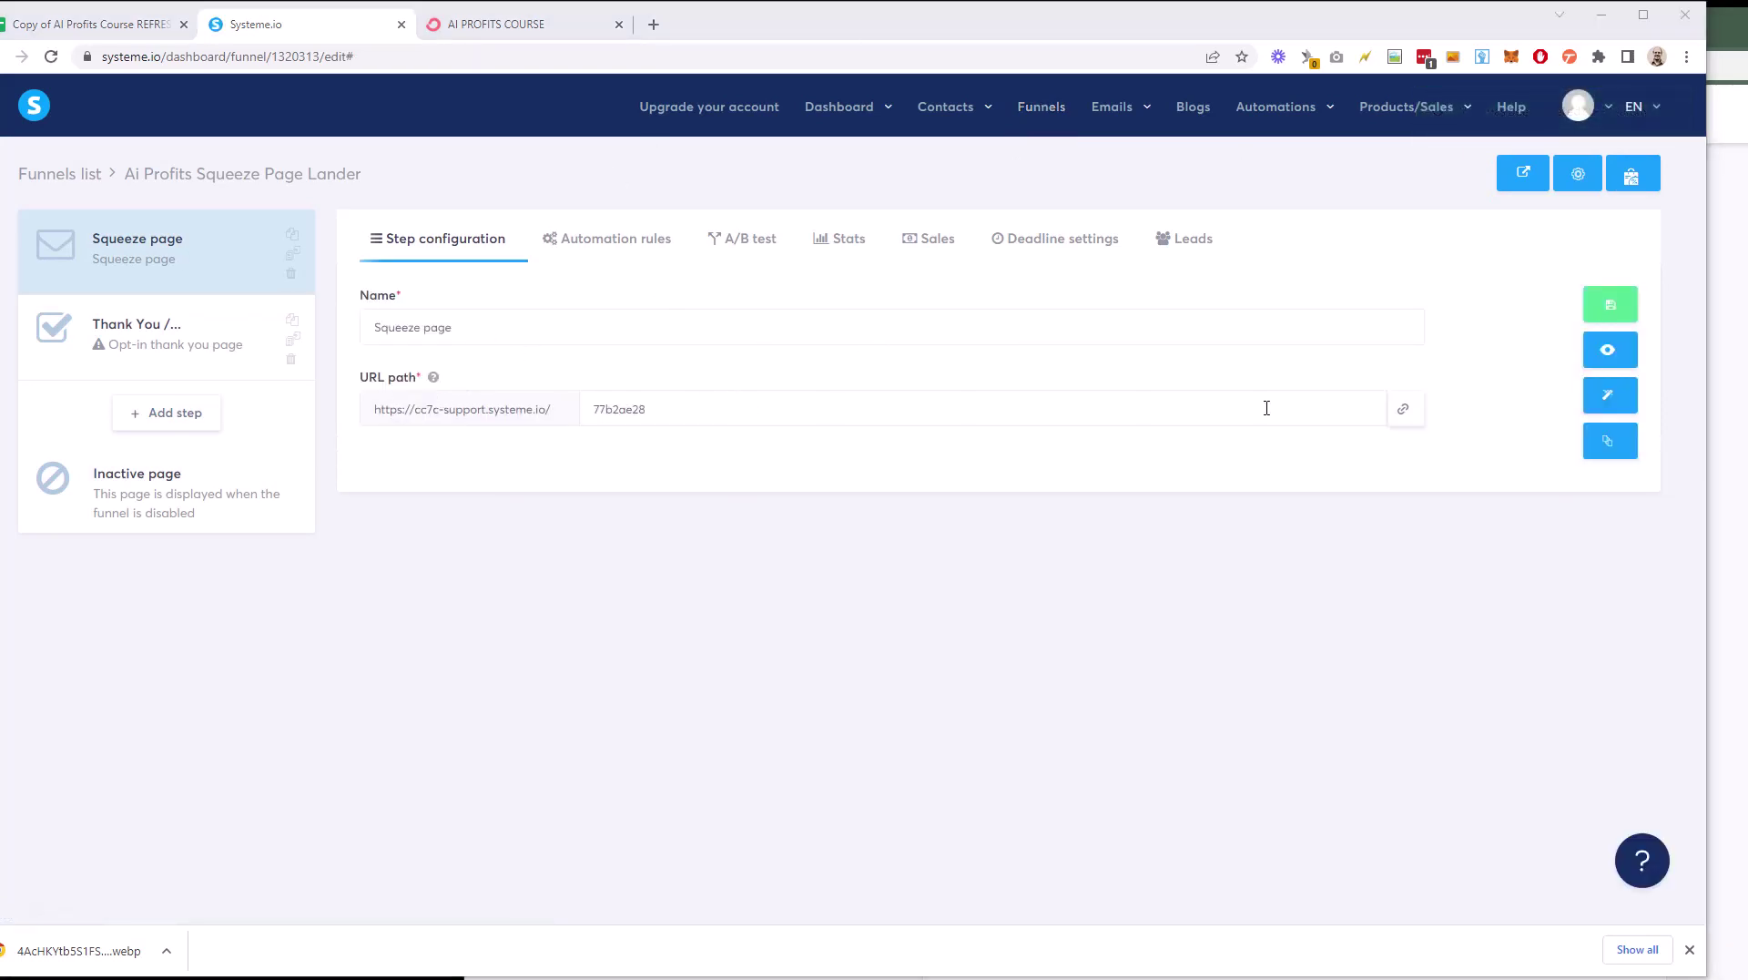
left_click(1407, 414)
left_click(524, 24)
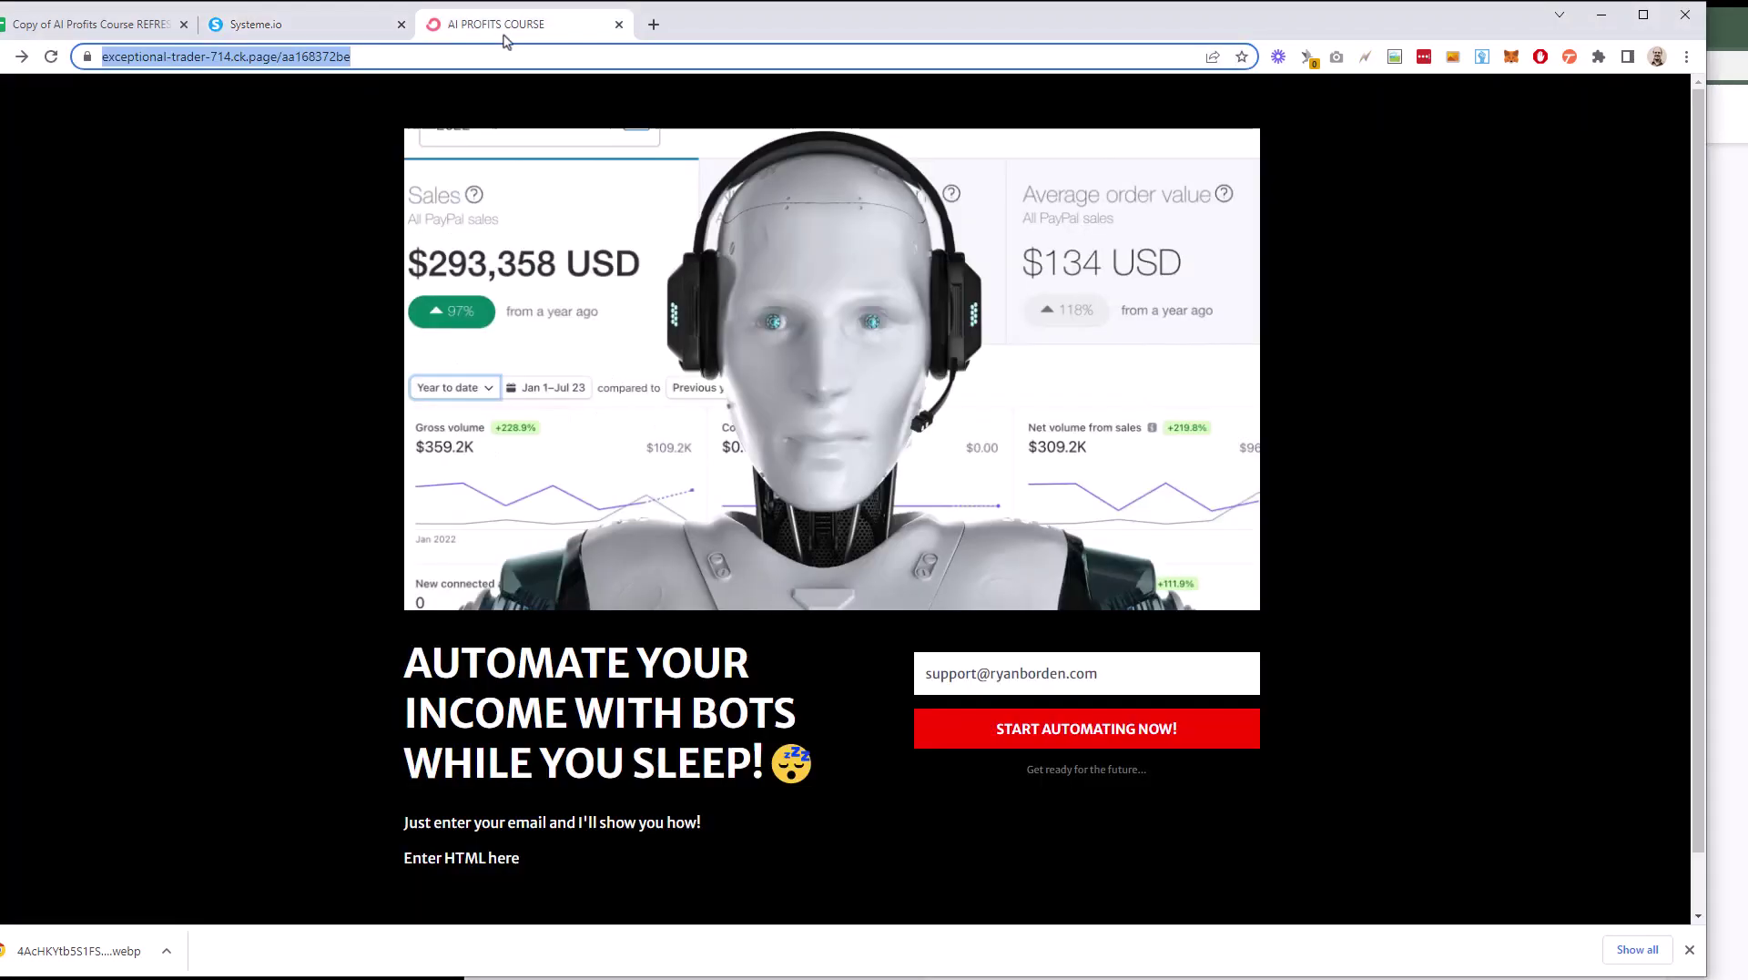
left_click(653, 23)
right_click(667, 57)
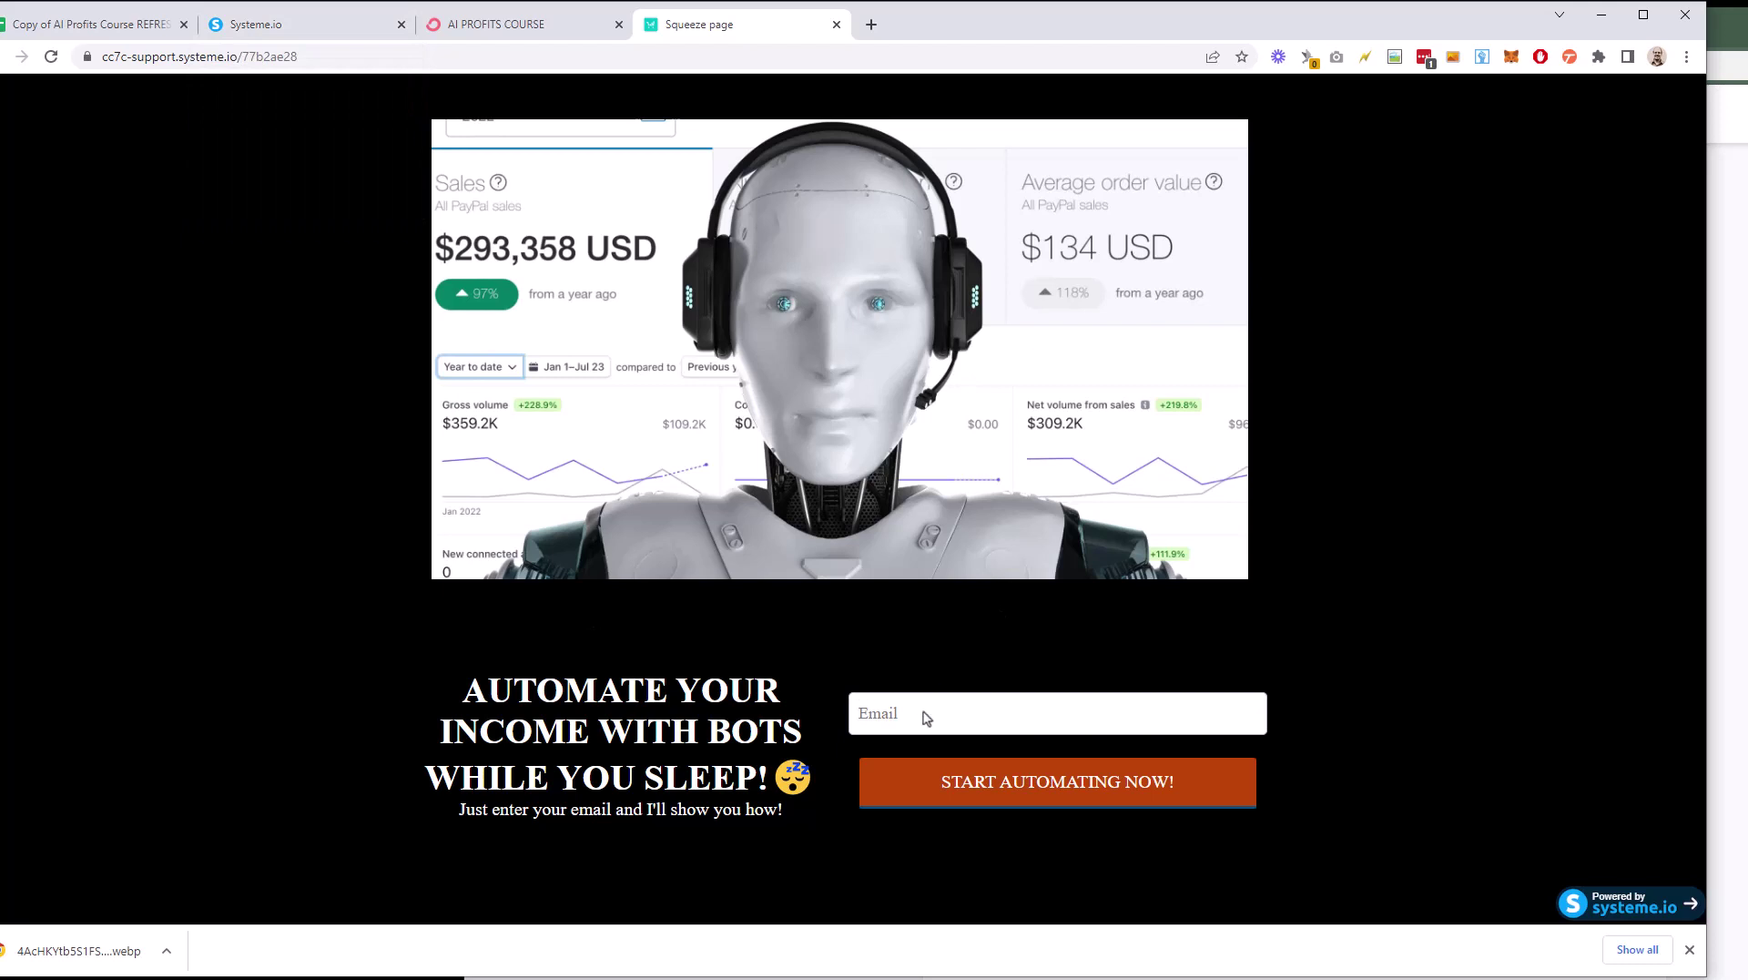
left_click(300, 24)
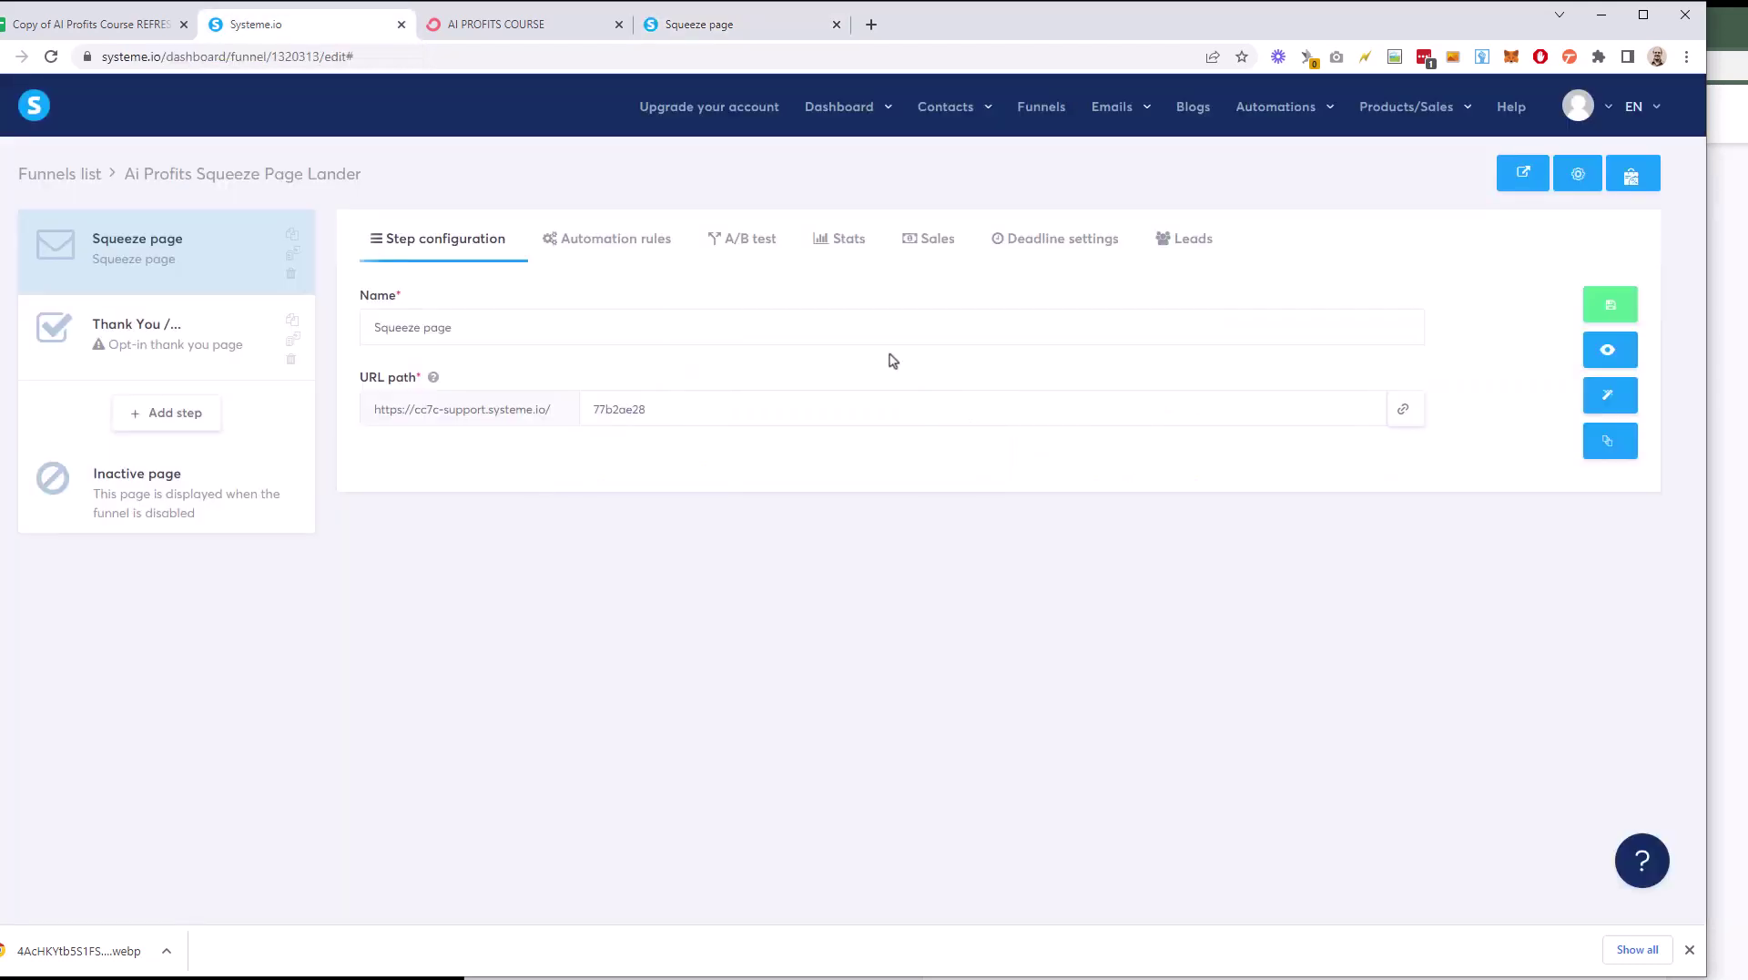
Step: Start a new automation rule on the squeeze page triggered by funnel form subscription
left_click(610, 233)
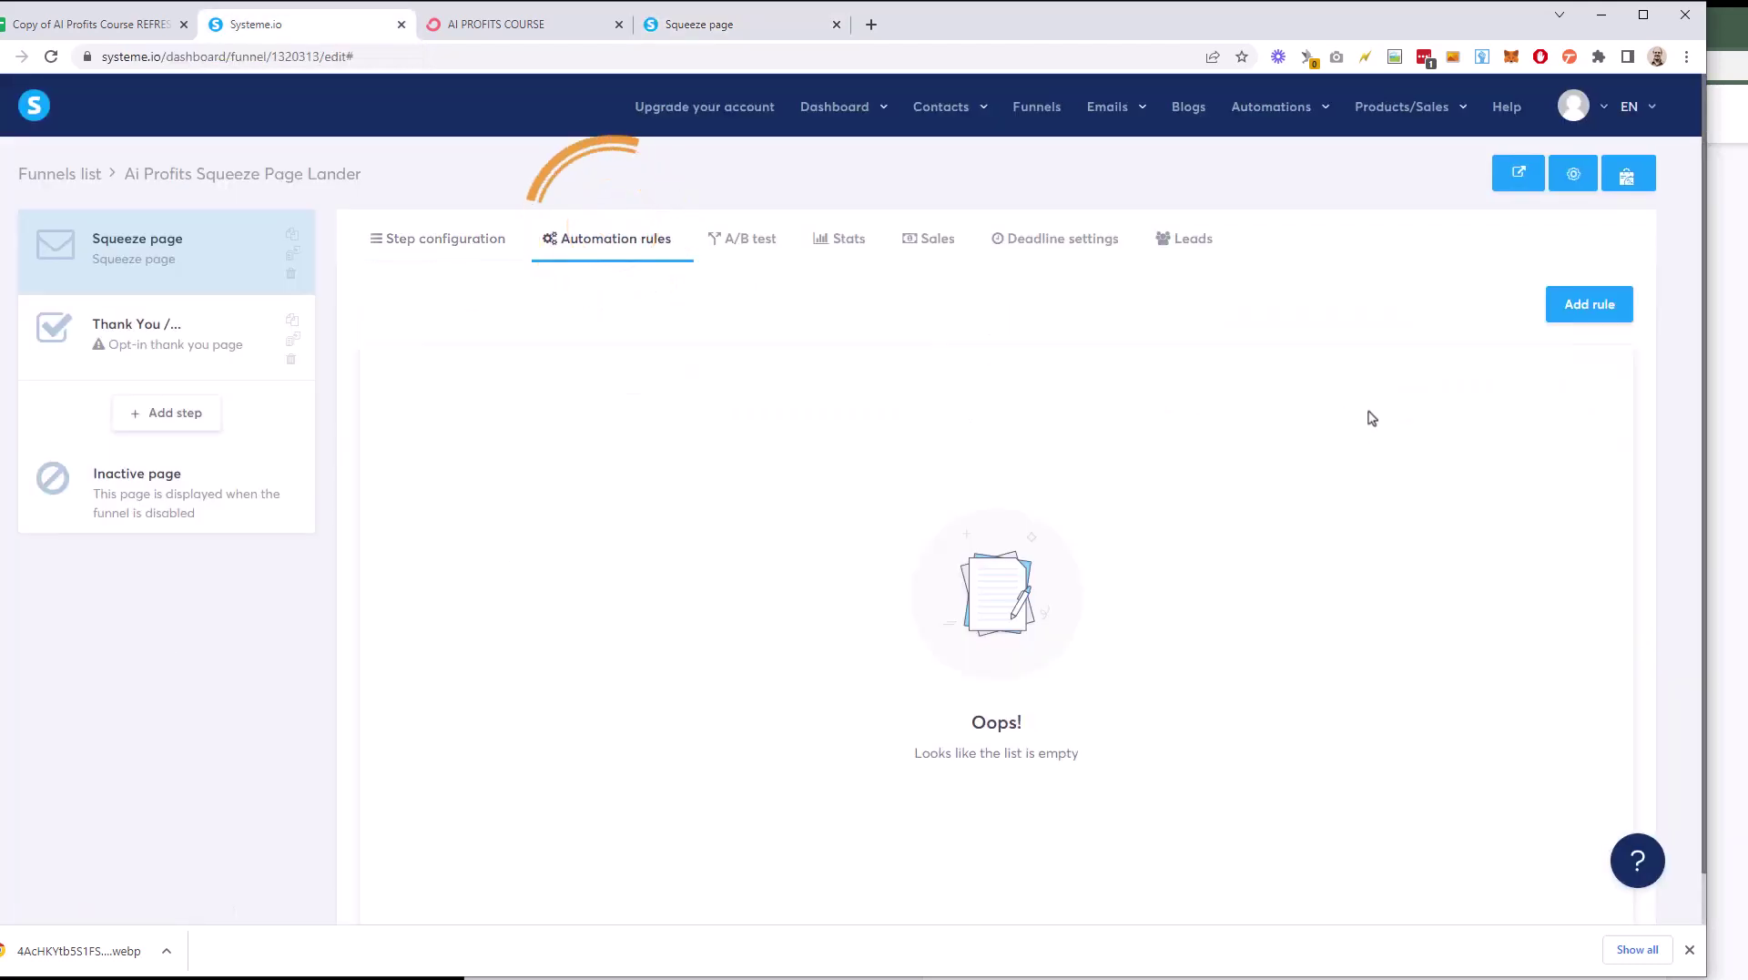
left_click(1575, 309)
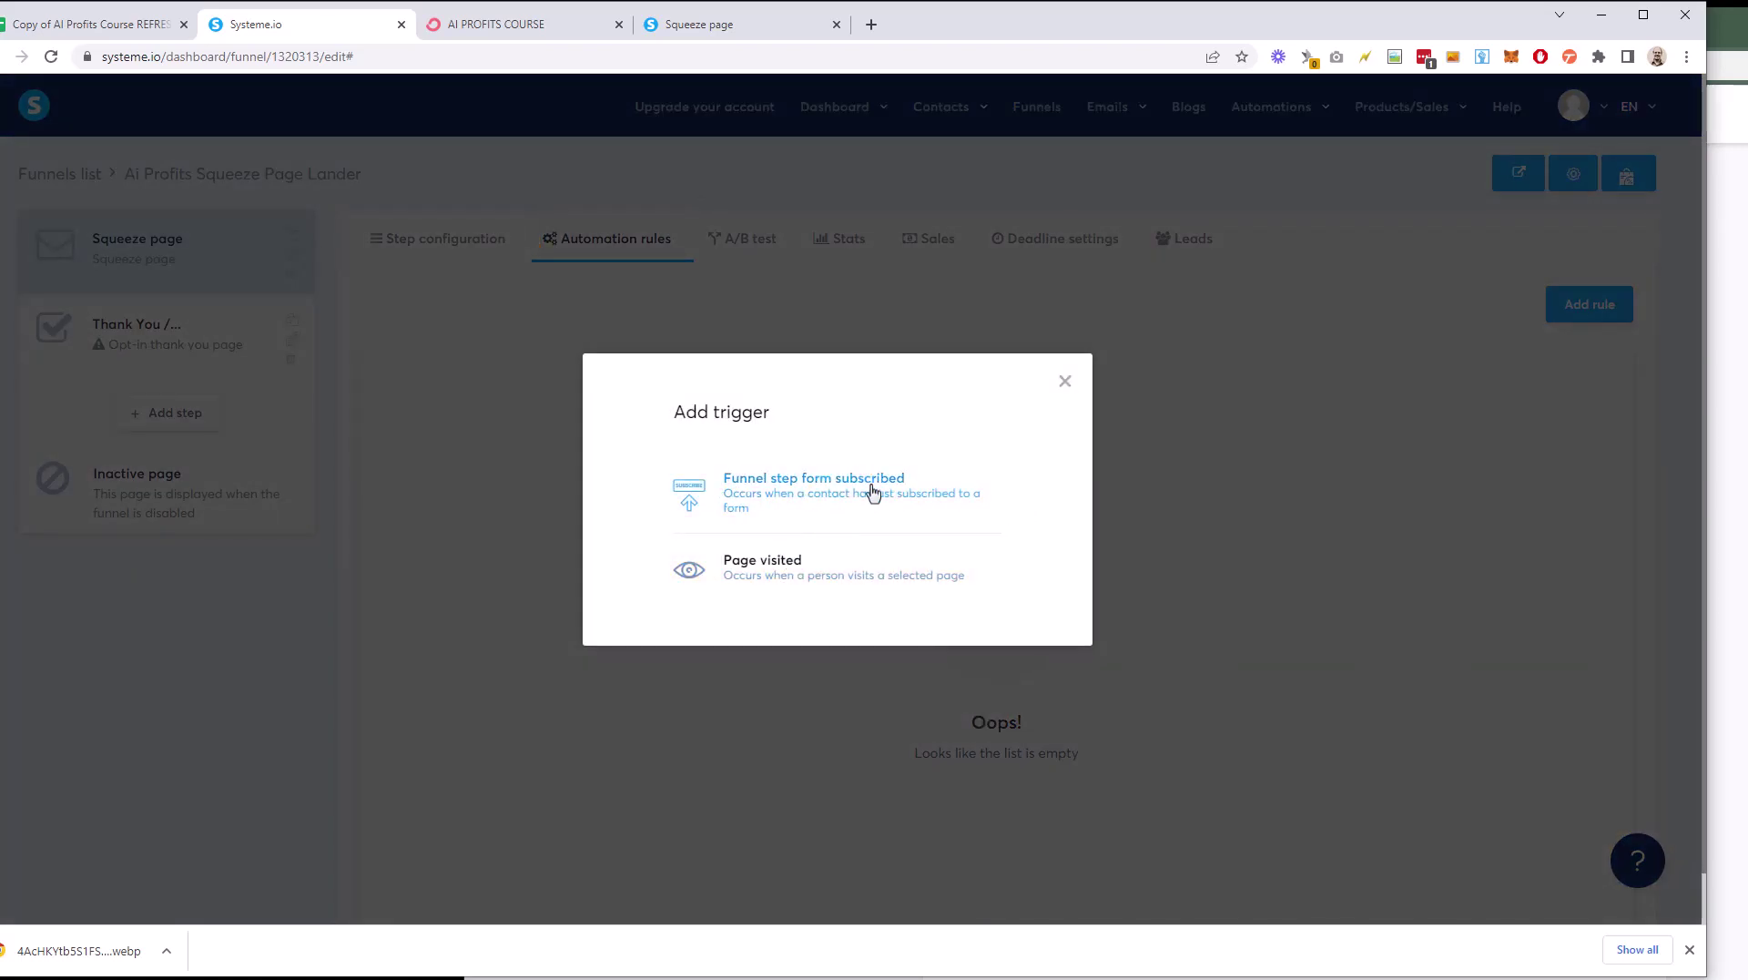
left_click(729, 24)
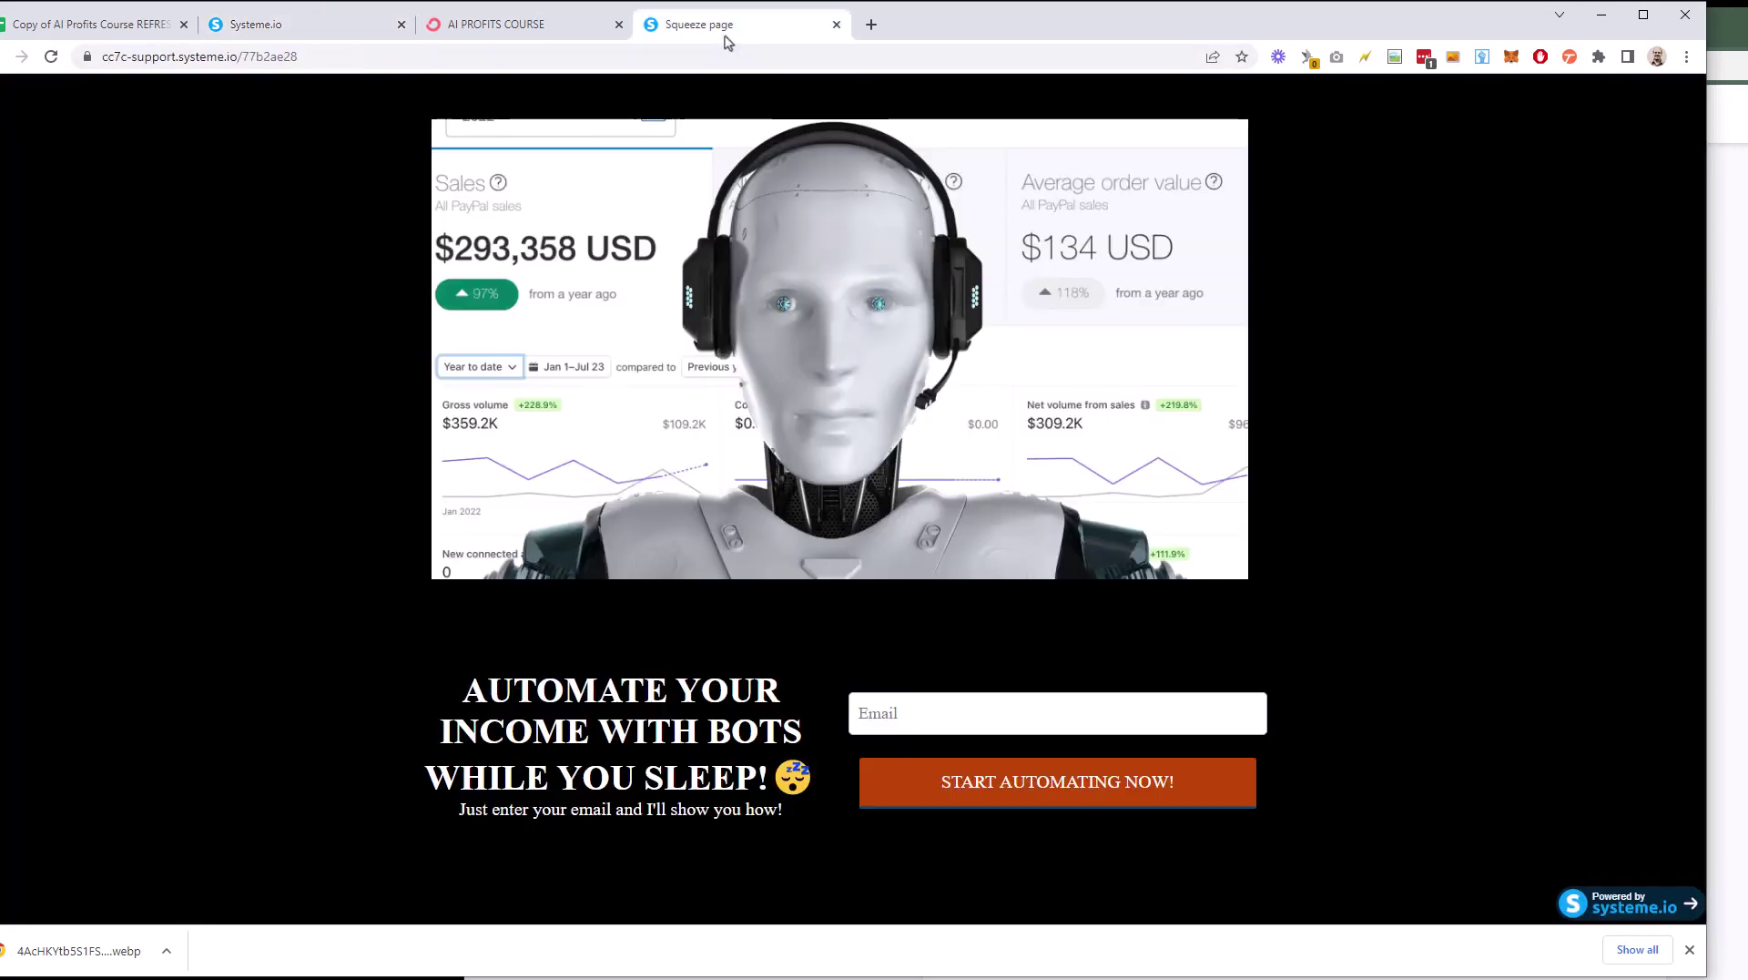
left_click(337, 24)
left_click(780, 493)
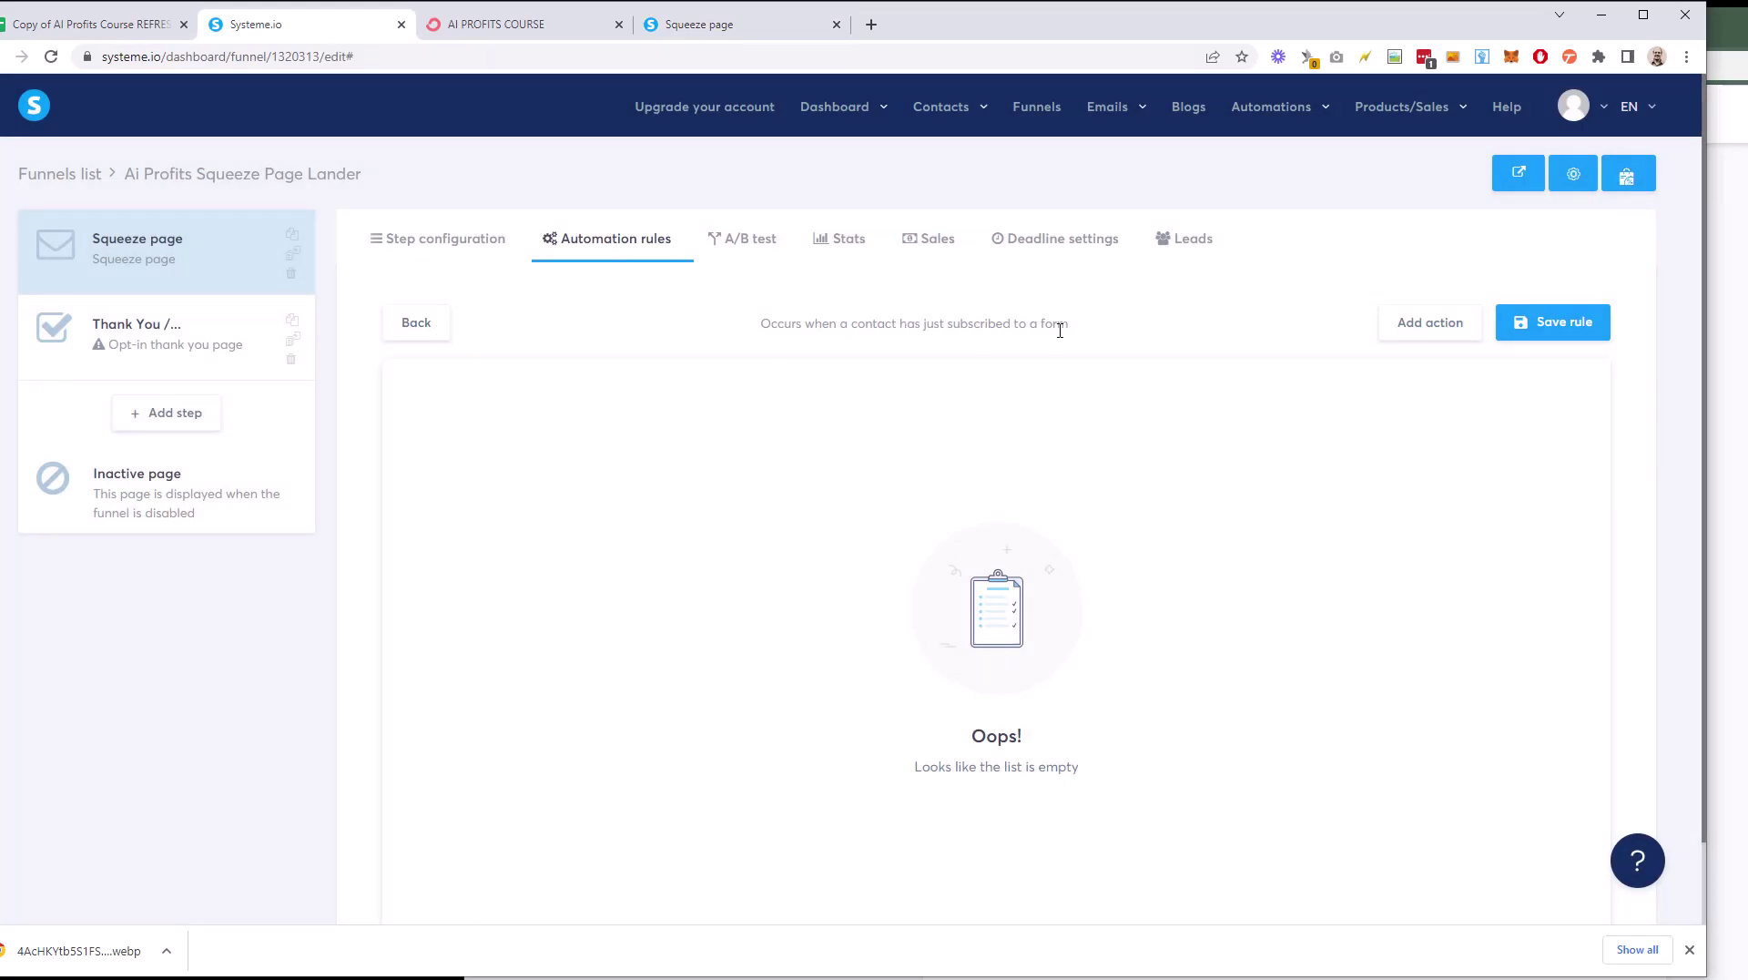
Step: Add a 'Subscribe to campaign' action for the AI Profits campaign and save the rule
left_click(1413, 335)
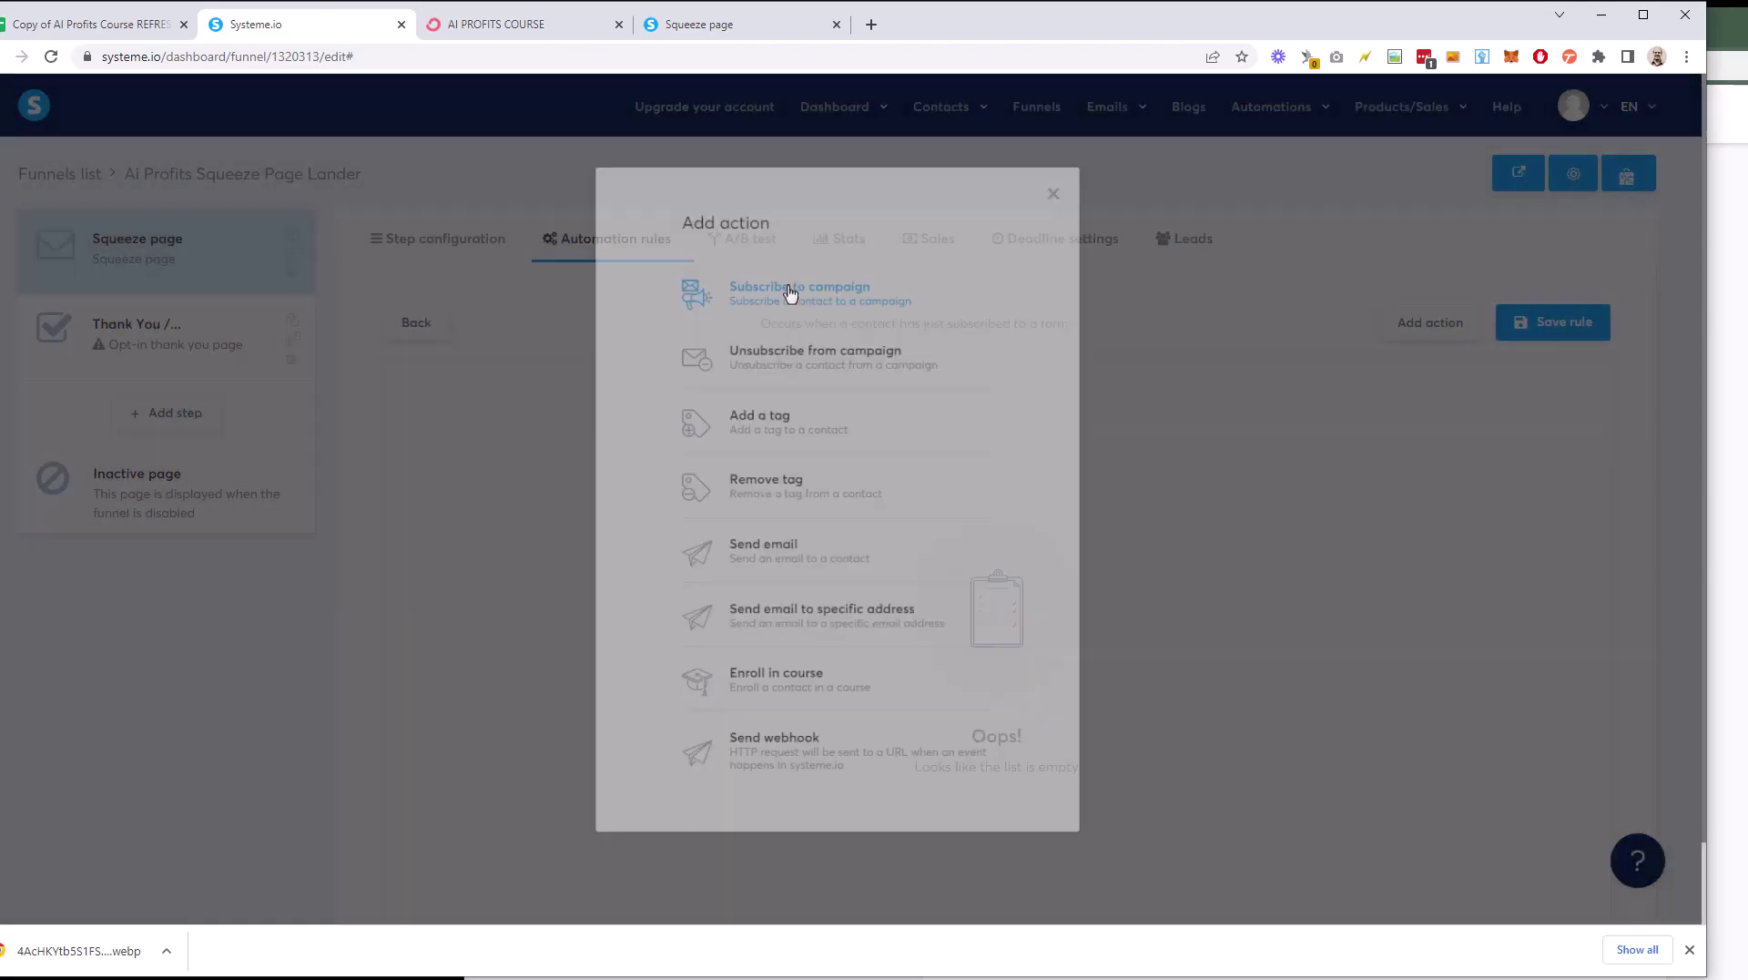
left_click(790, 294)
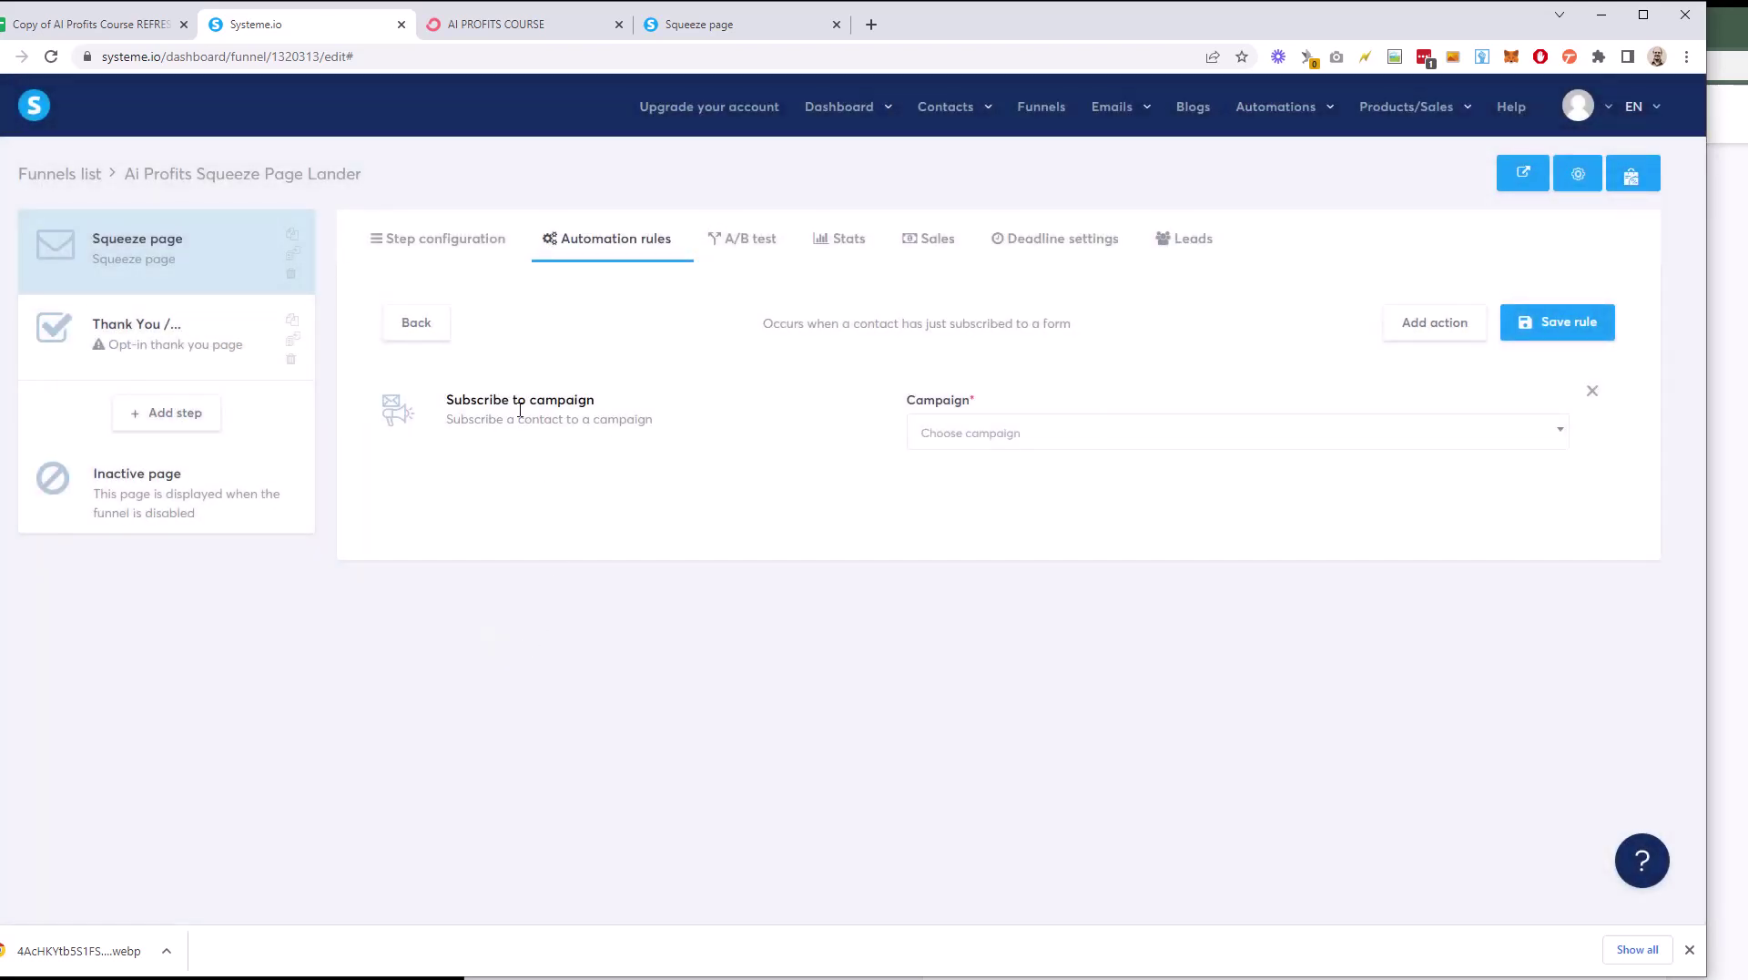
left_click(1109, 435)
left_click(1011, 534)
left_click(1557, 322)
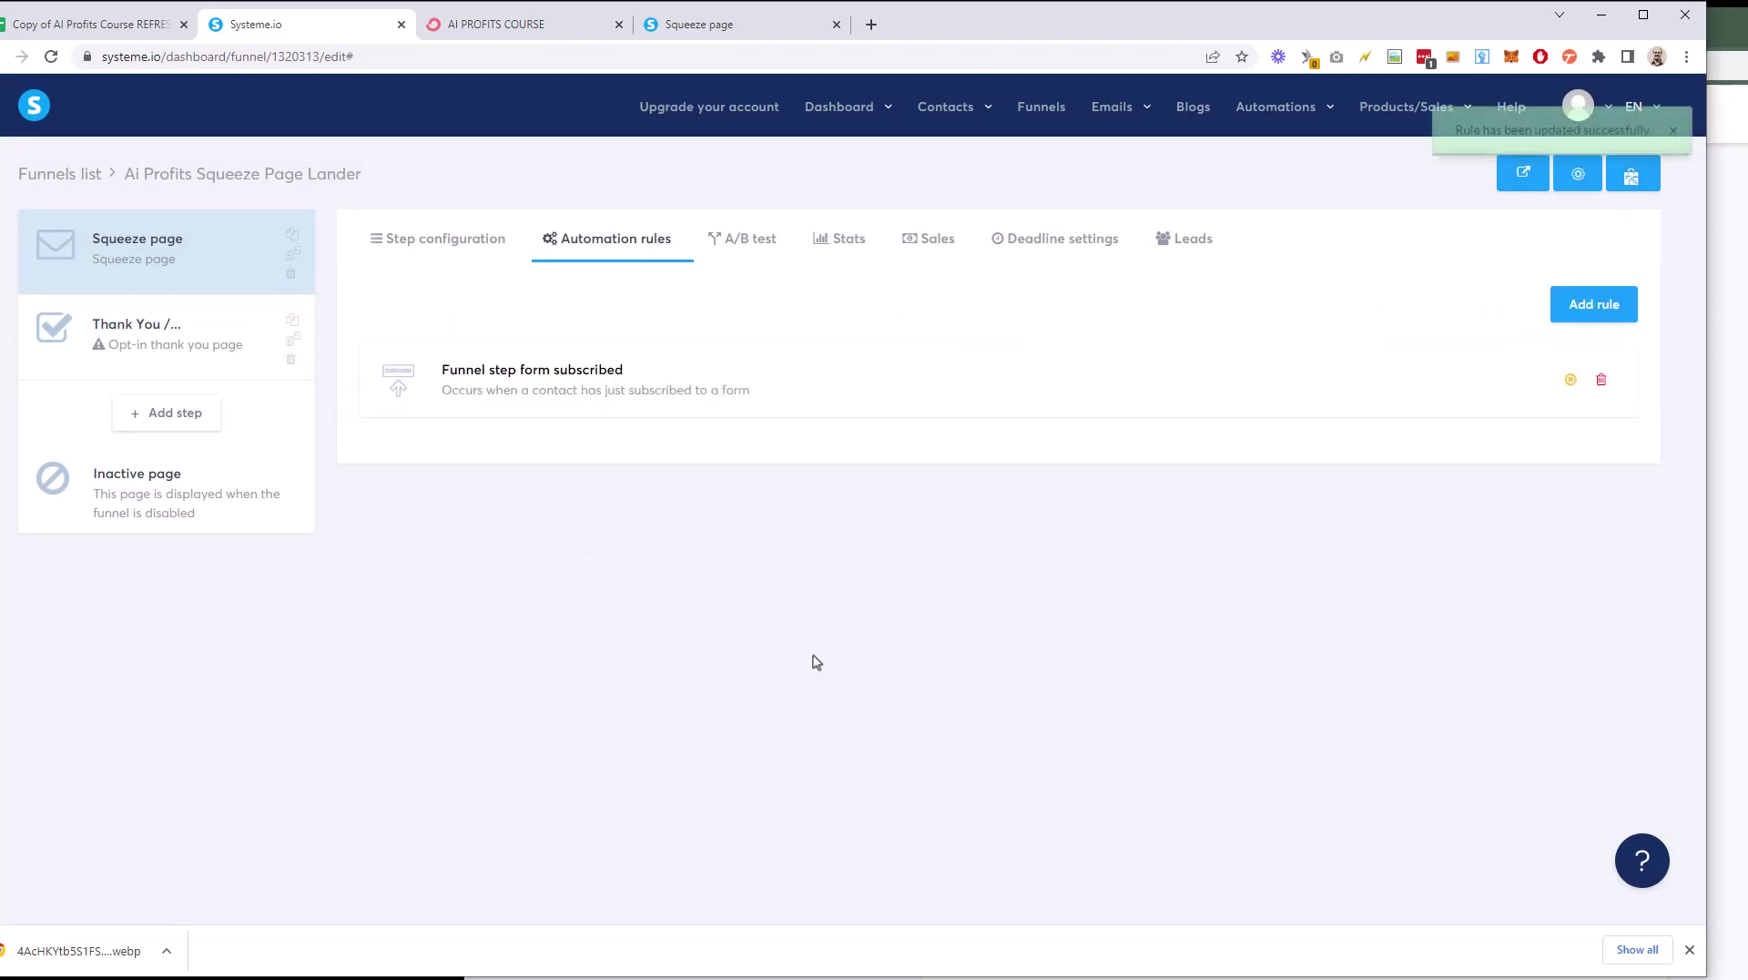
Step: On the live squeeze page, enter a test email address and submit the START AUTOMATING NOW! opt-in
left_click(452, 247)
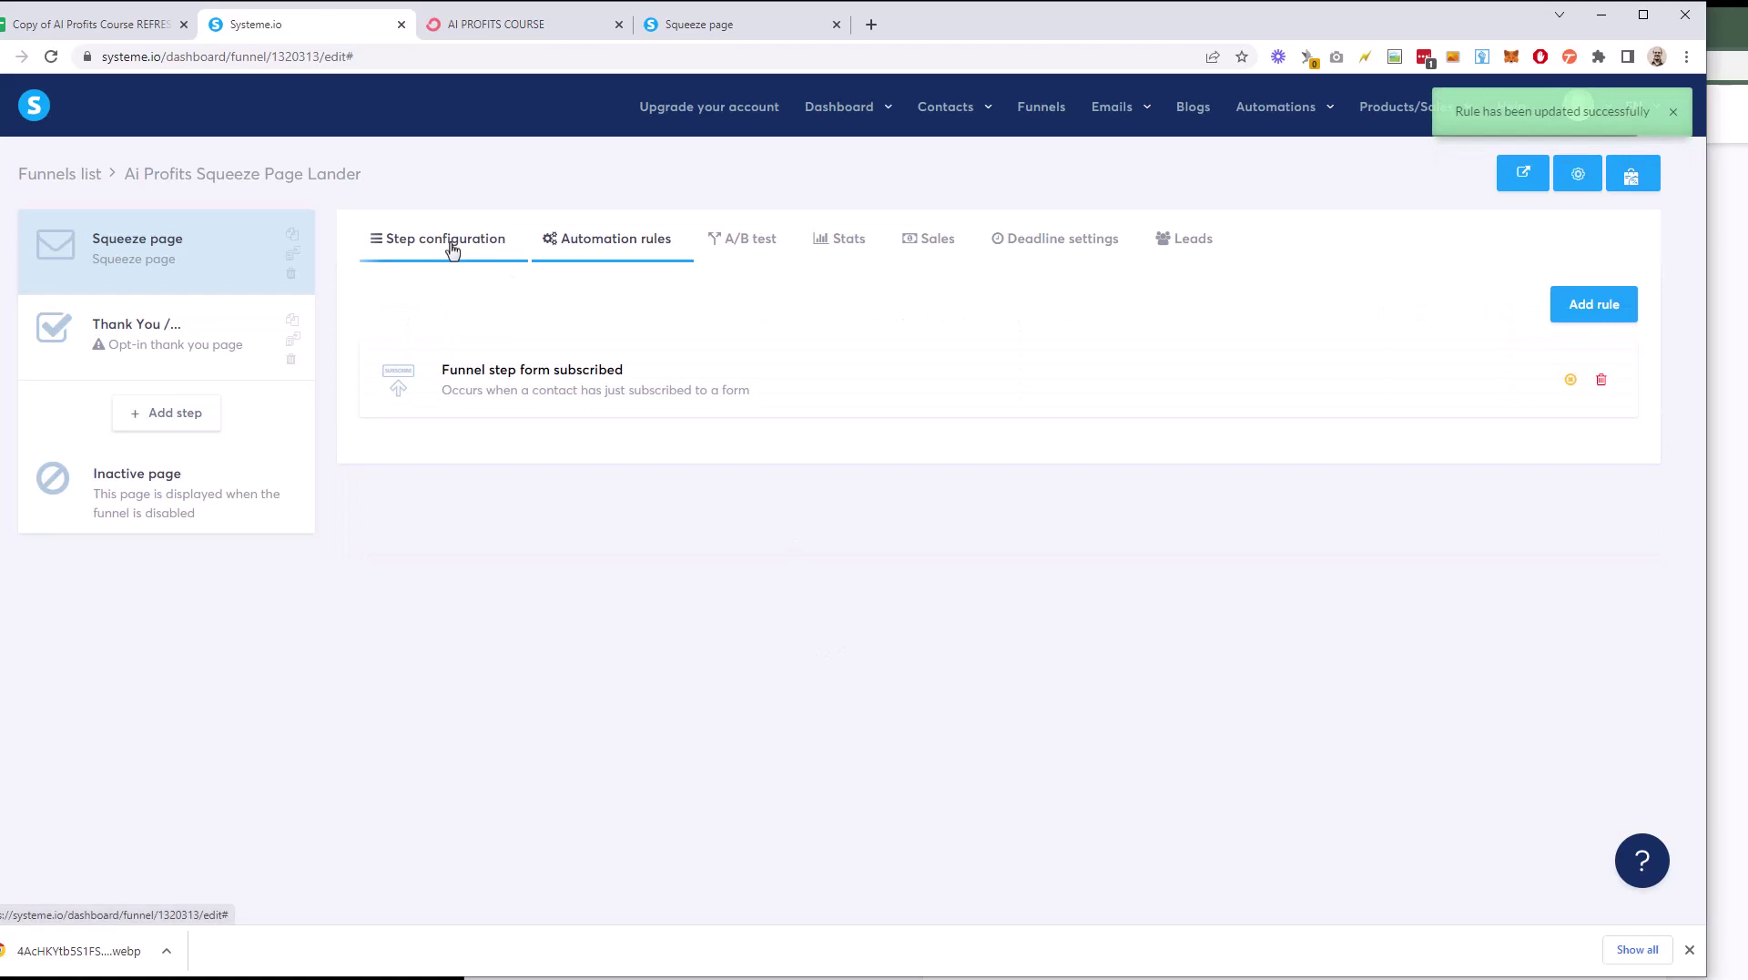
left_click(701, 24)
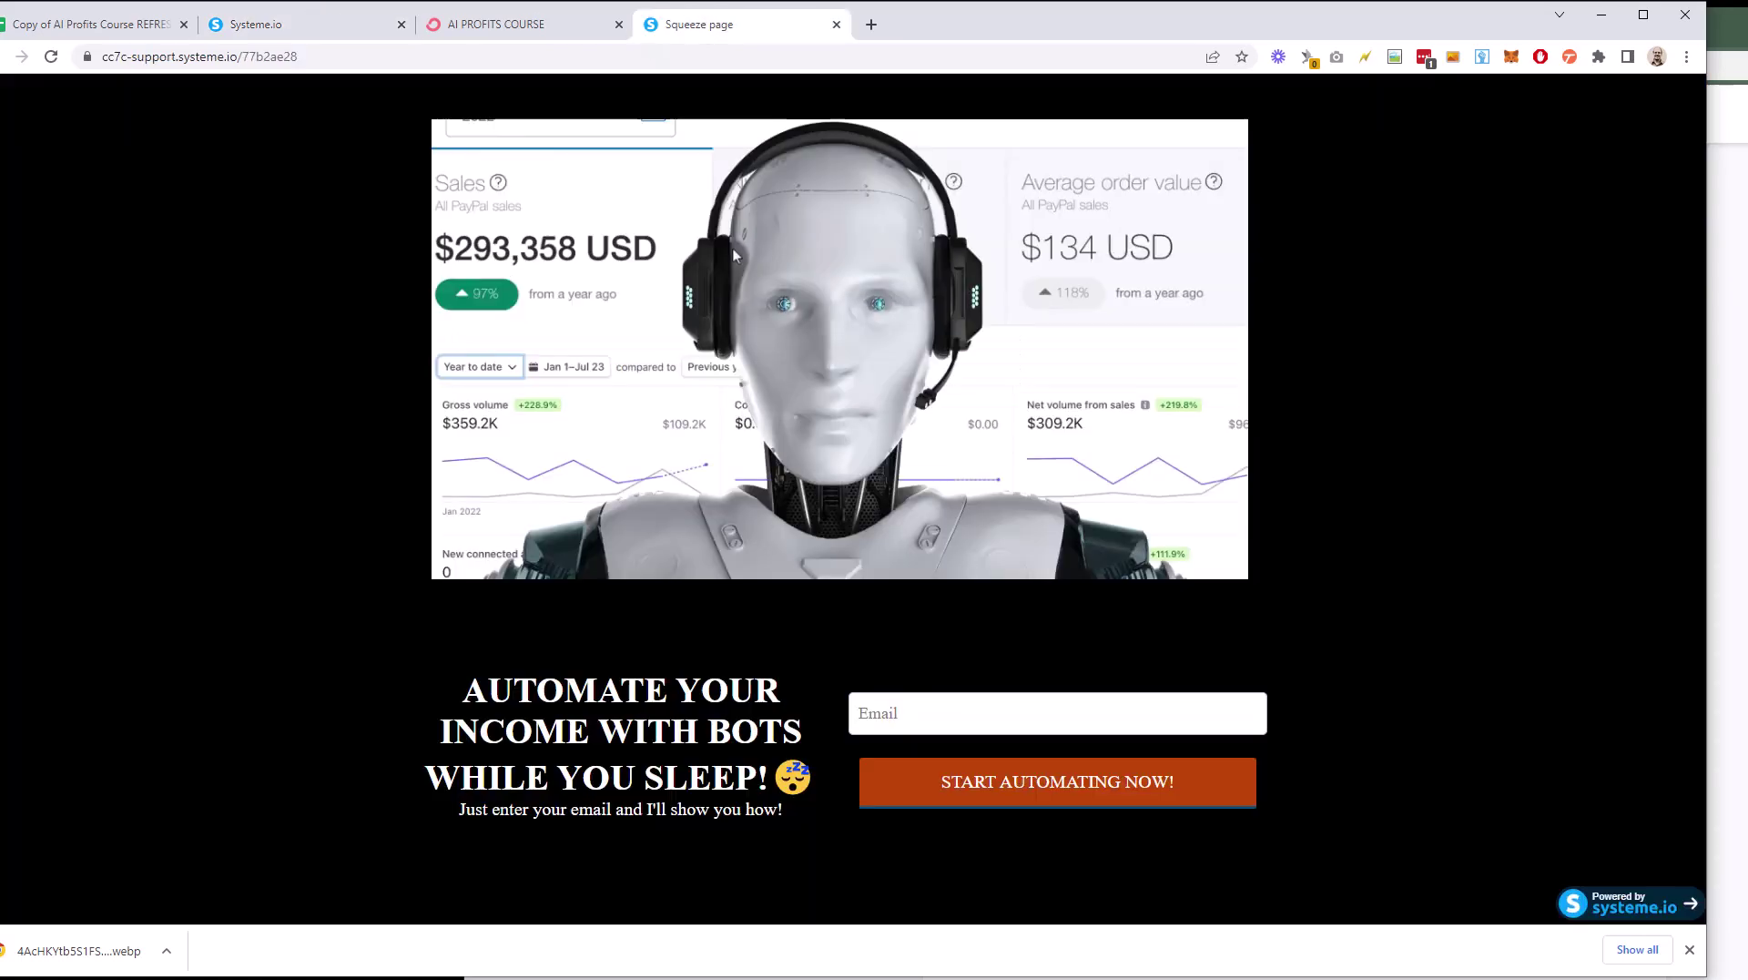
left_click(967, 702)
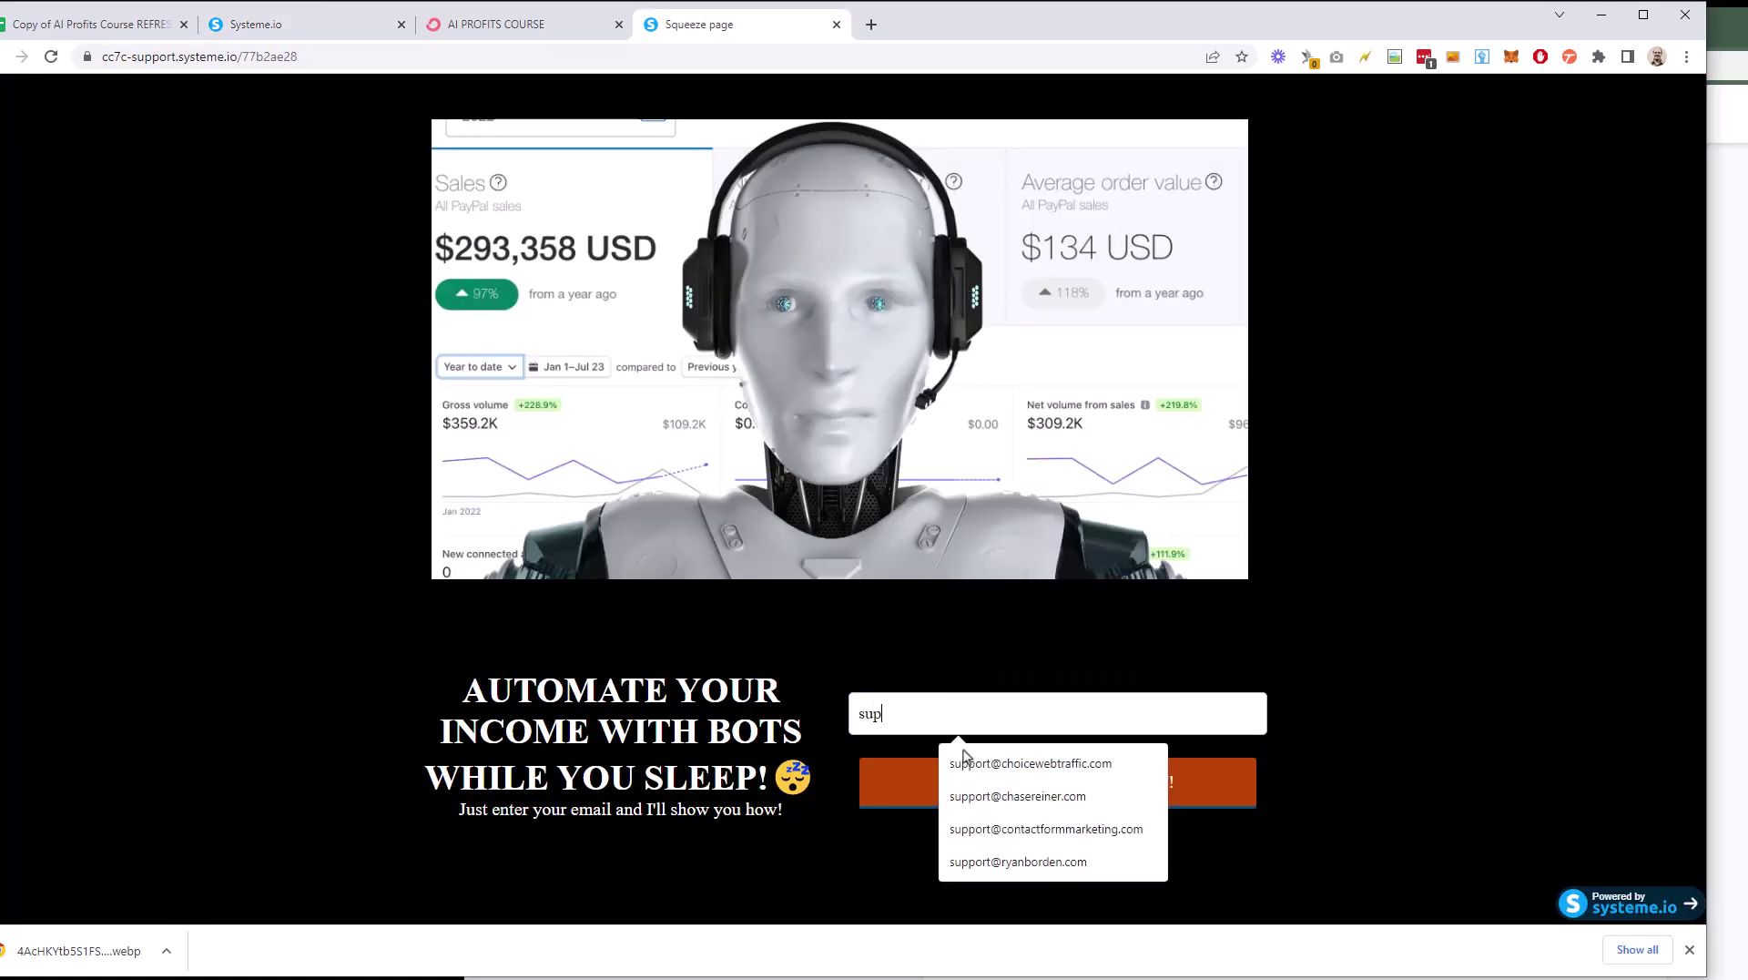
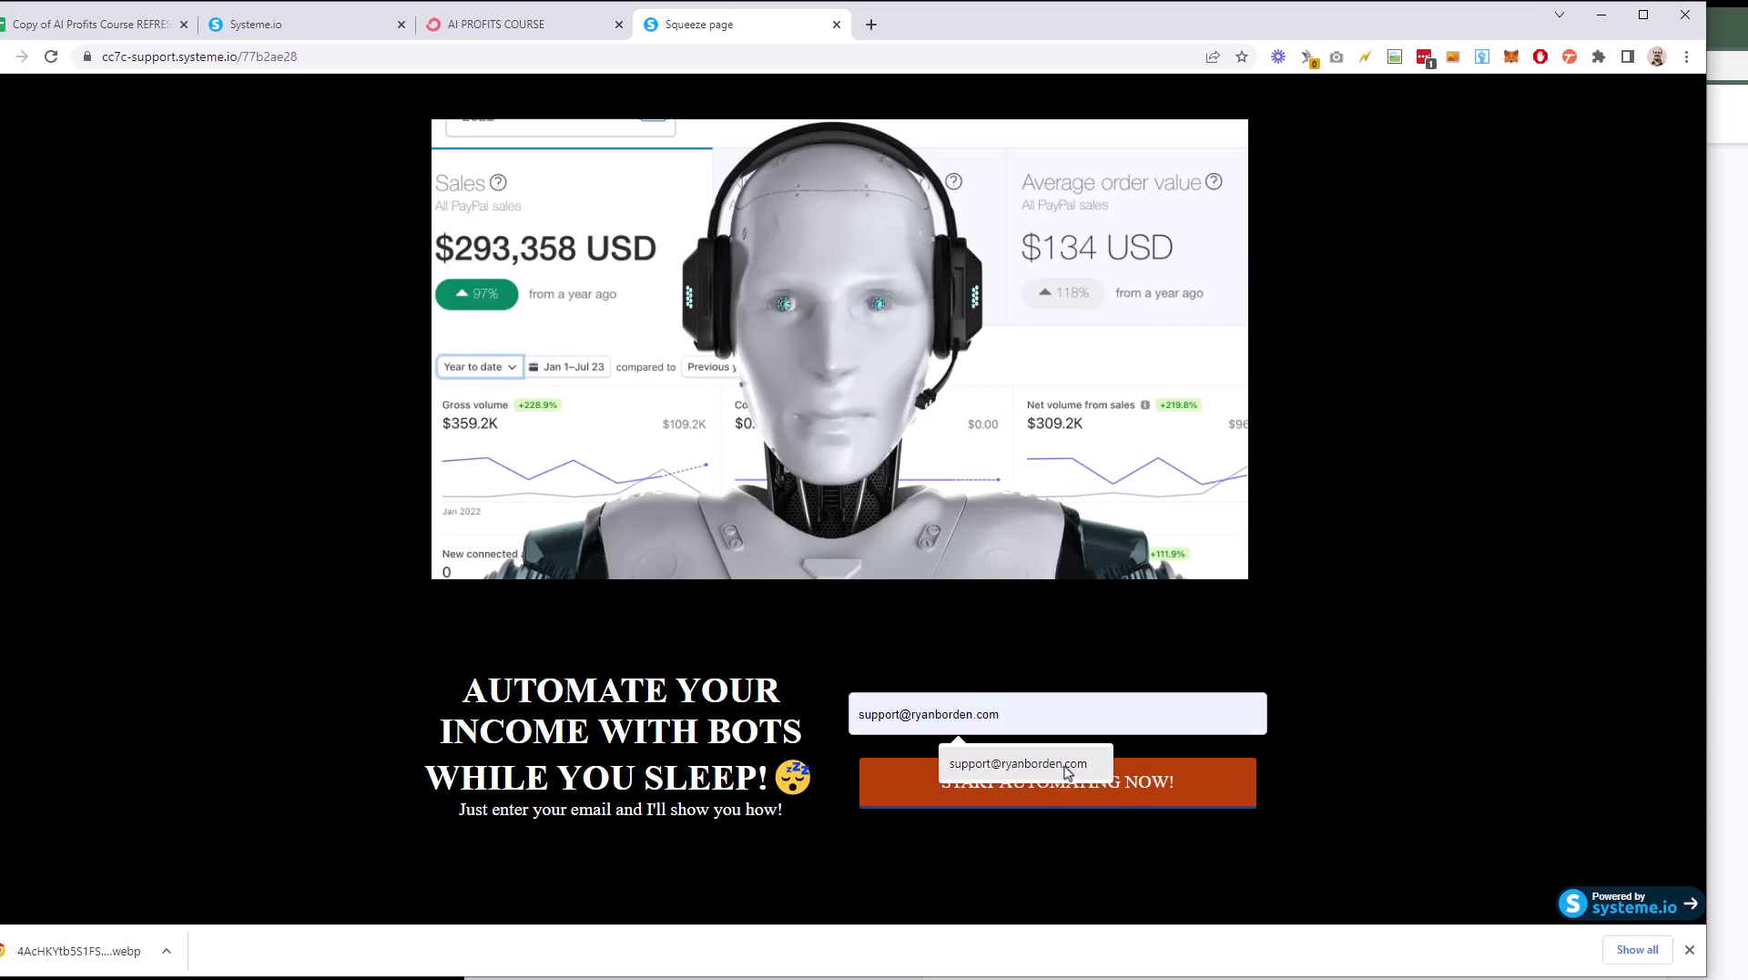
left_click(1141, 789)
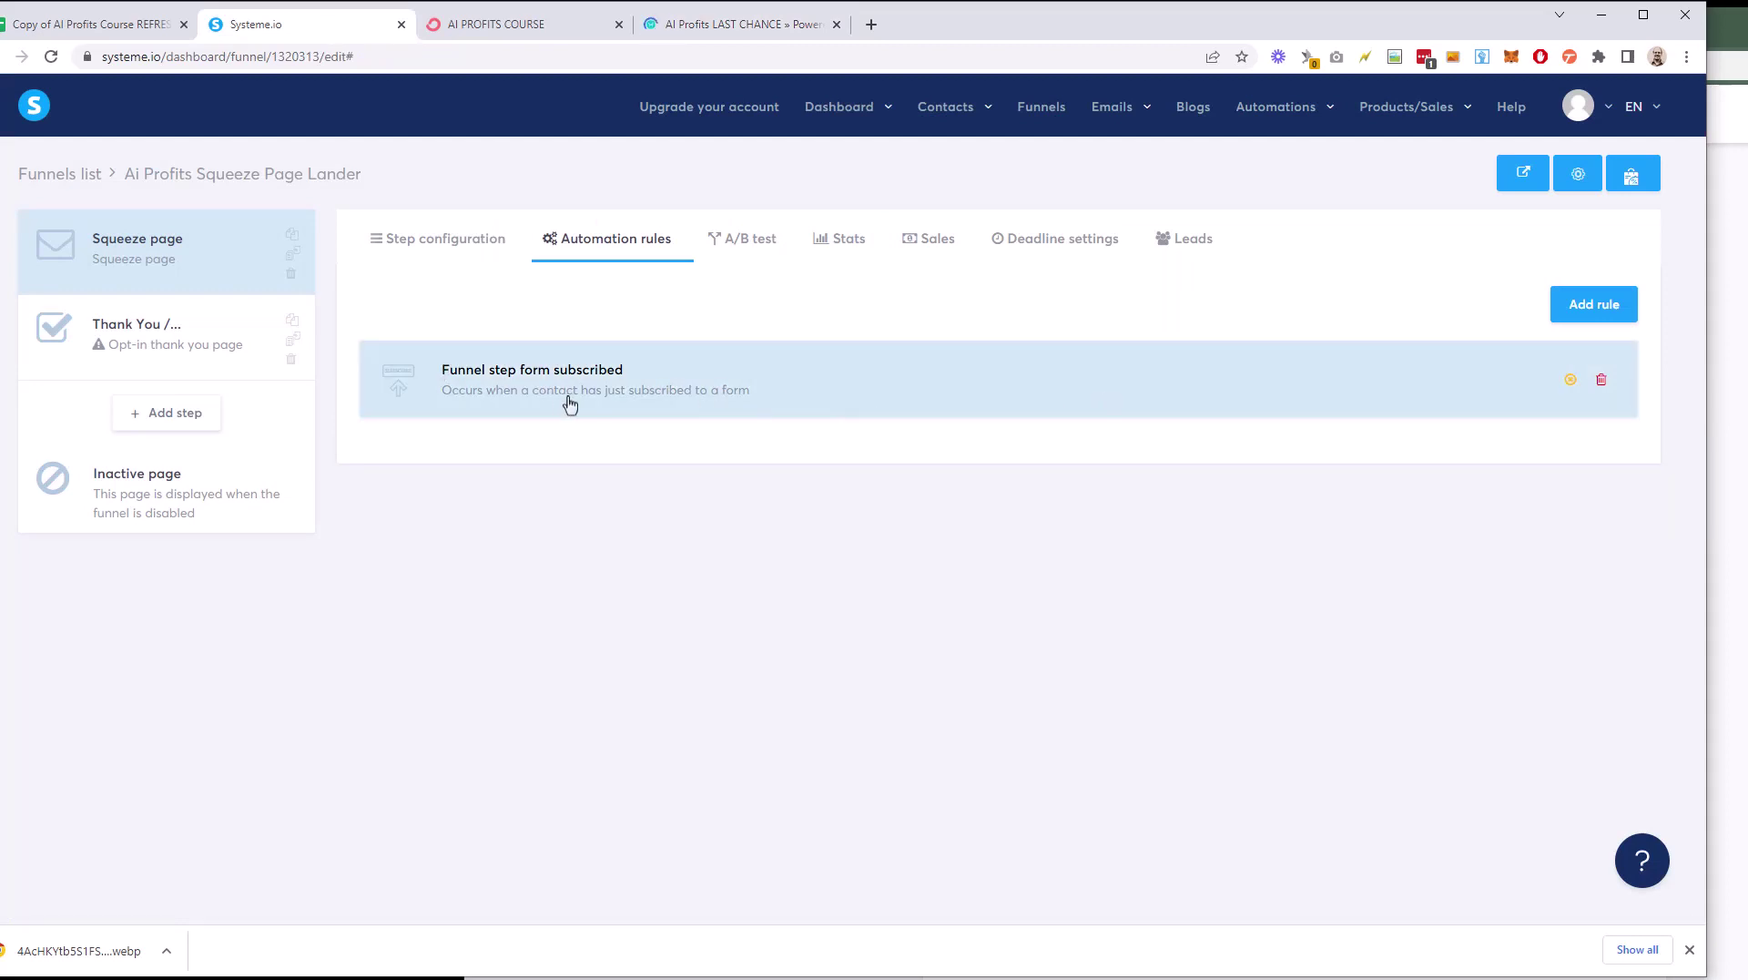
Step: Scroll the AI Profits Swipe File doc back to its title, then bring the Outlook inbox forward
mouse_move(906, 142)
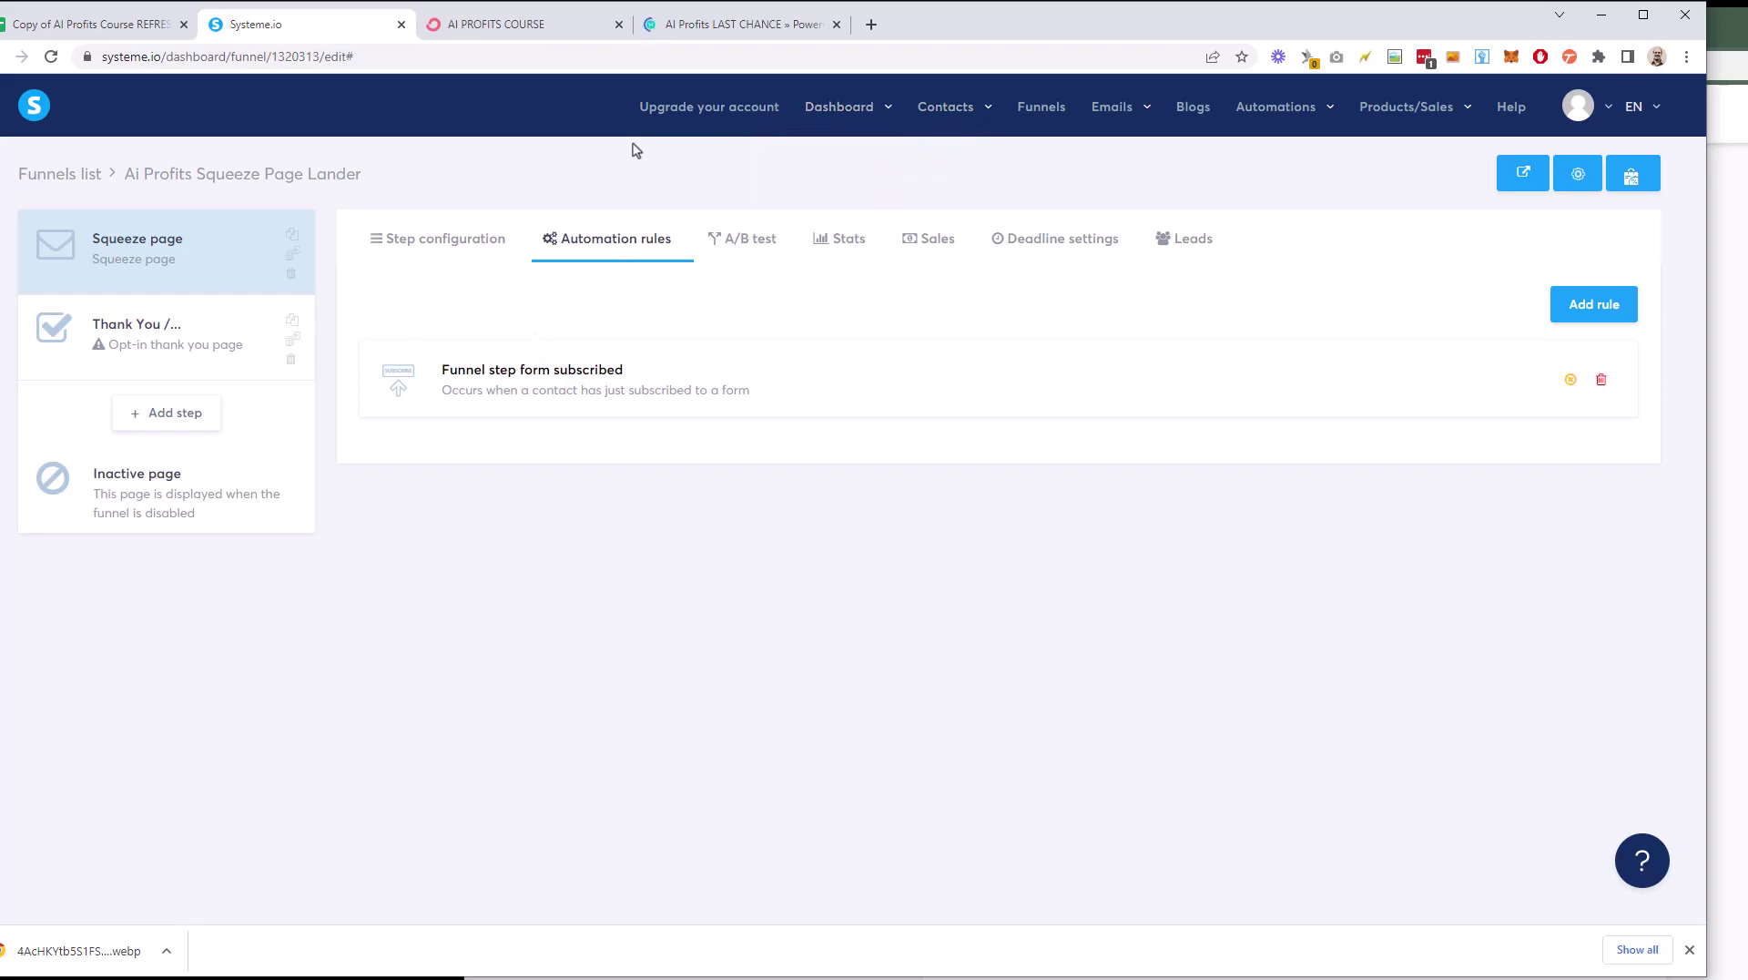
key("alt+Tab")
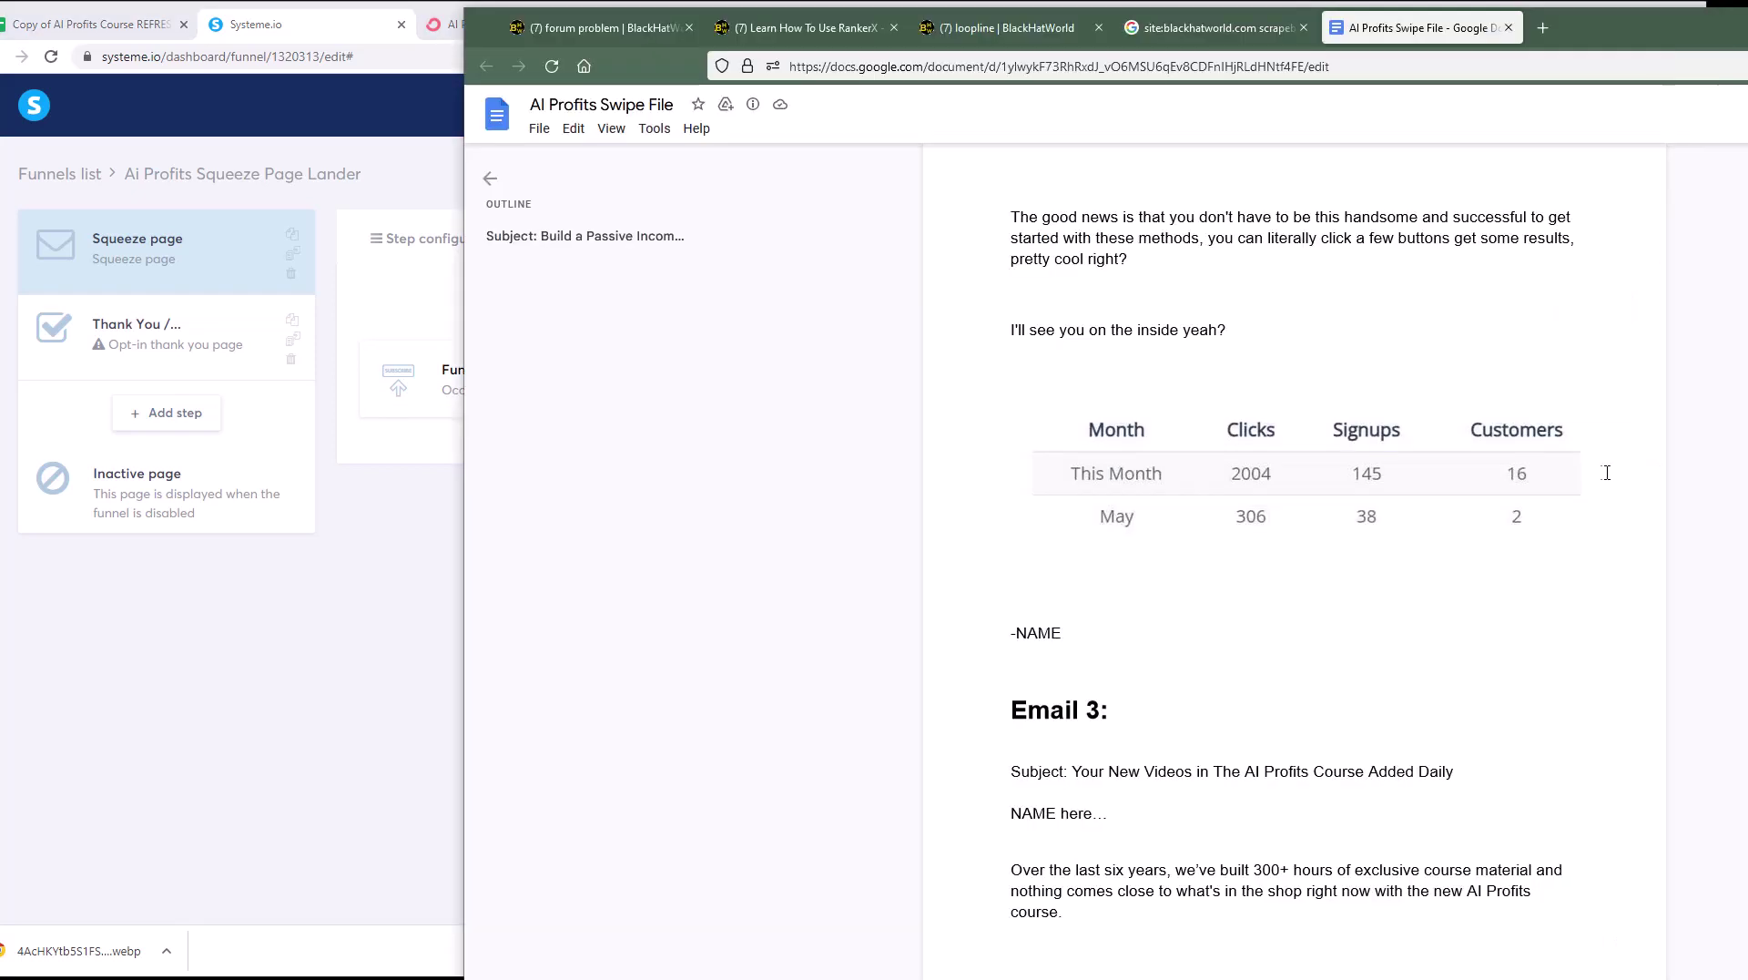
scroll(1585, 466, "up", 20)
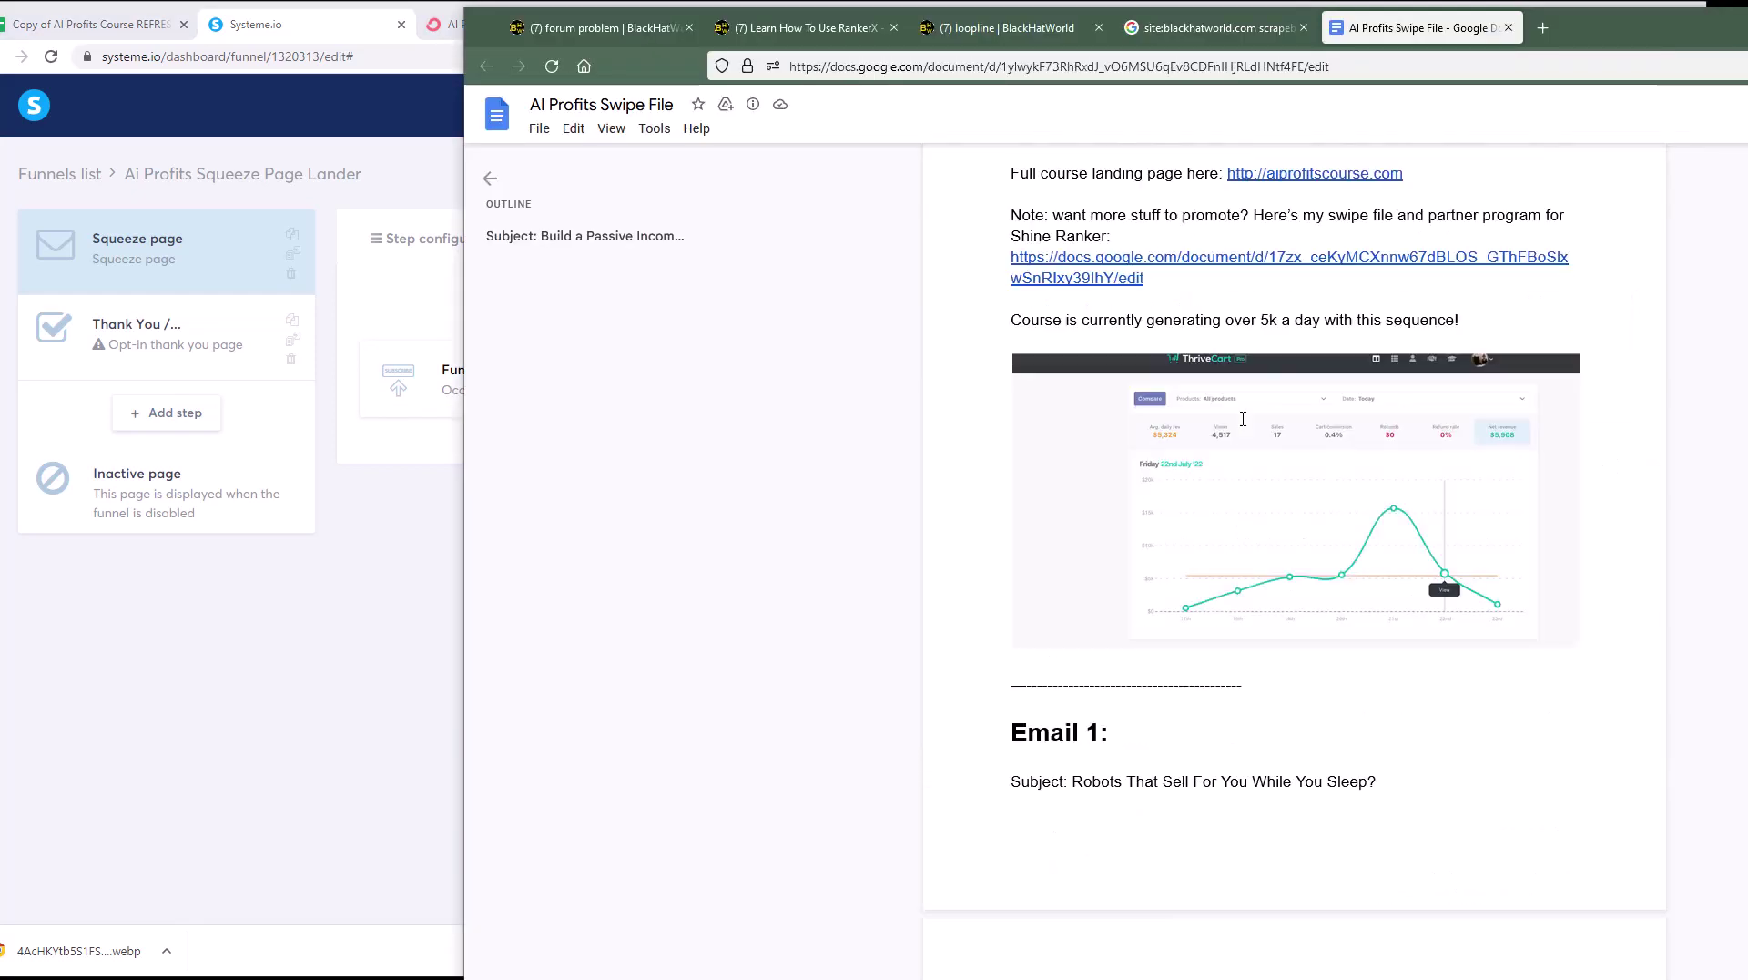
scroll(824, 427, "up", 1)
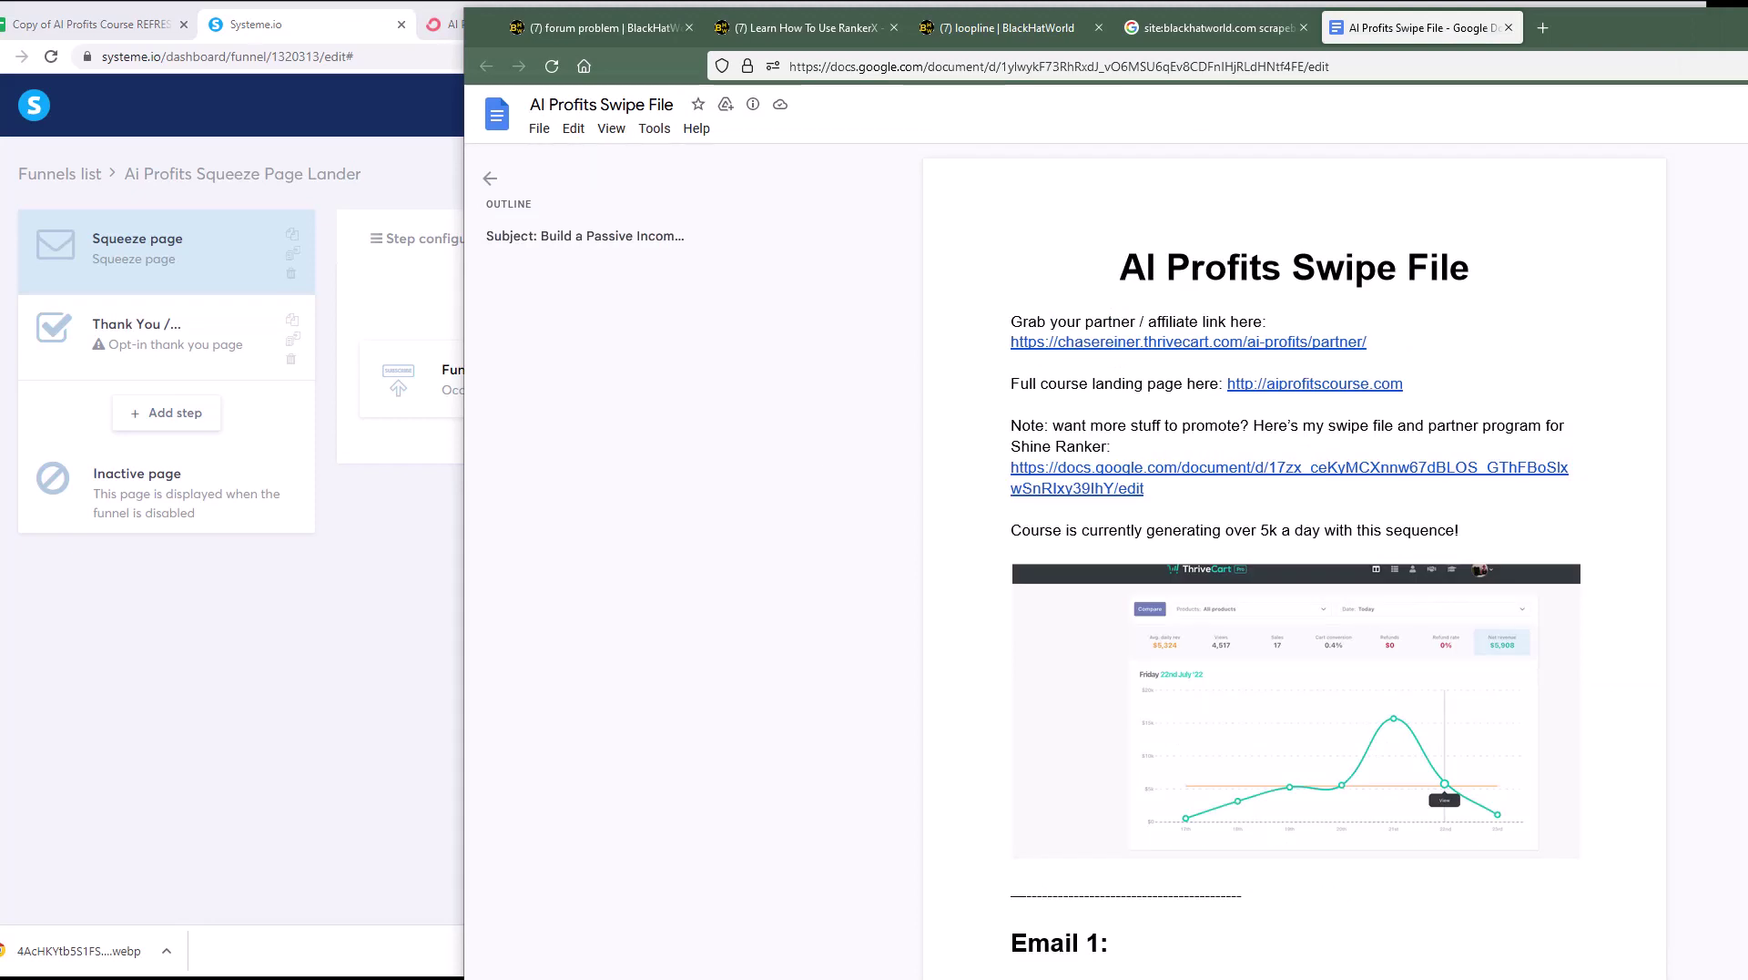
key("alt+Tab")
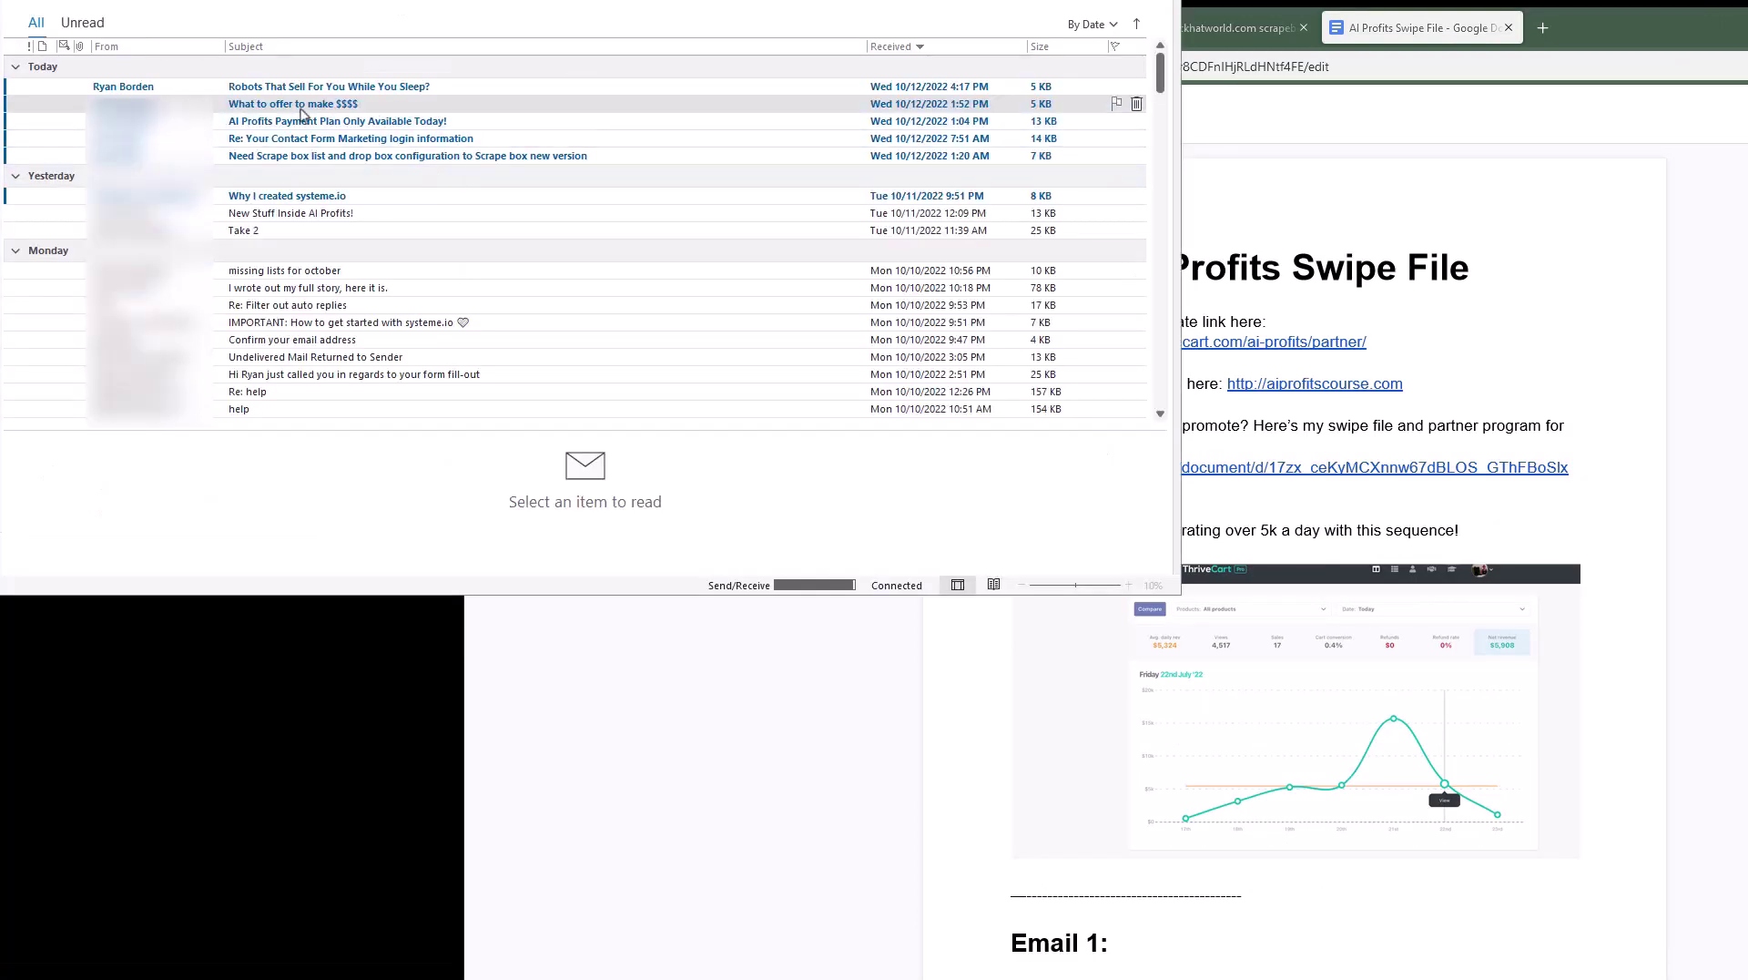
Step: Open the 'Robots That Sell For You While You Sleep?' email and read it down to the Unsubscribe link
left_click(187, 90)
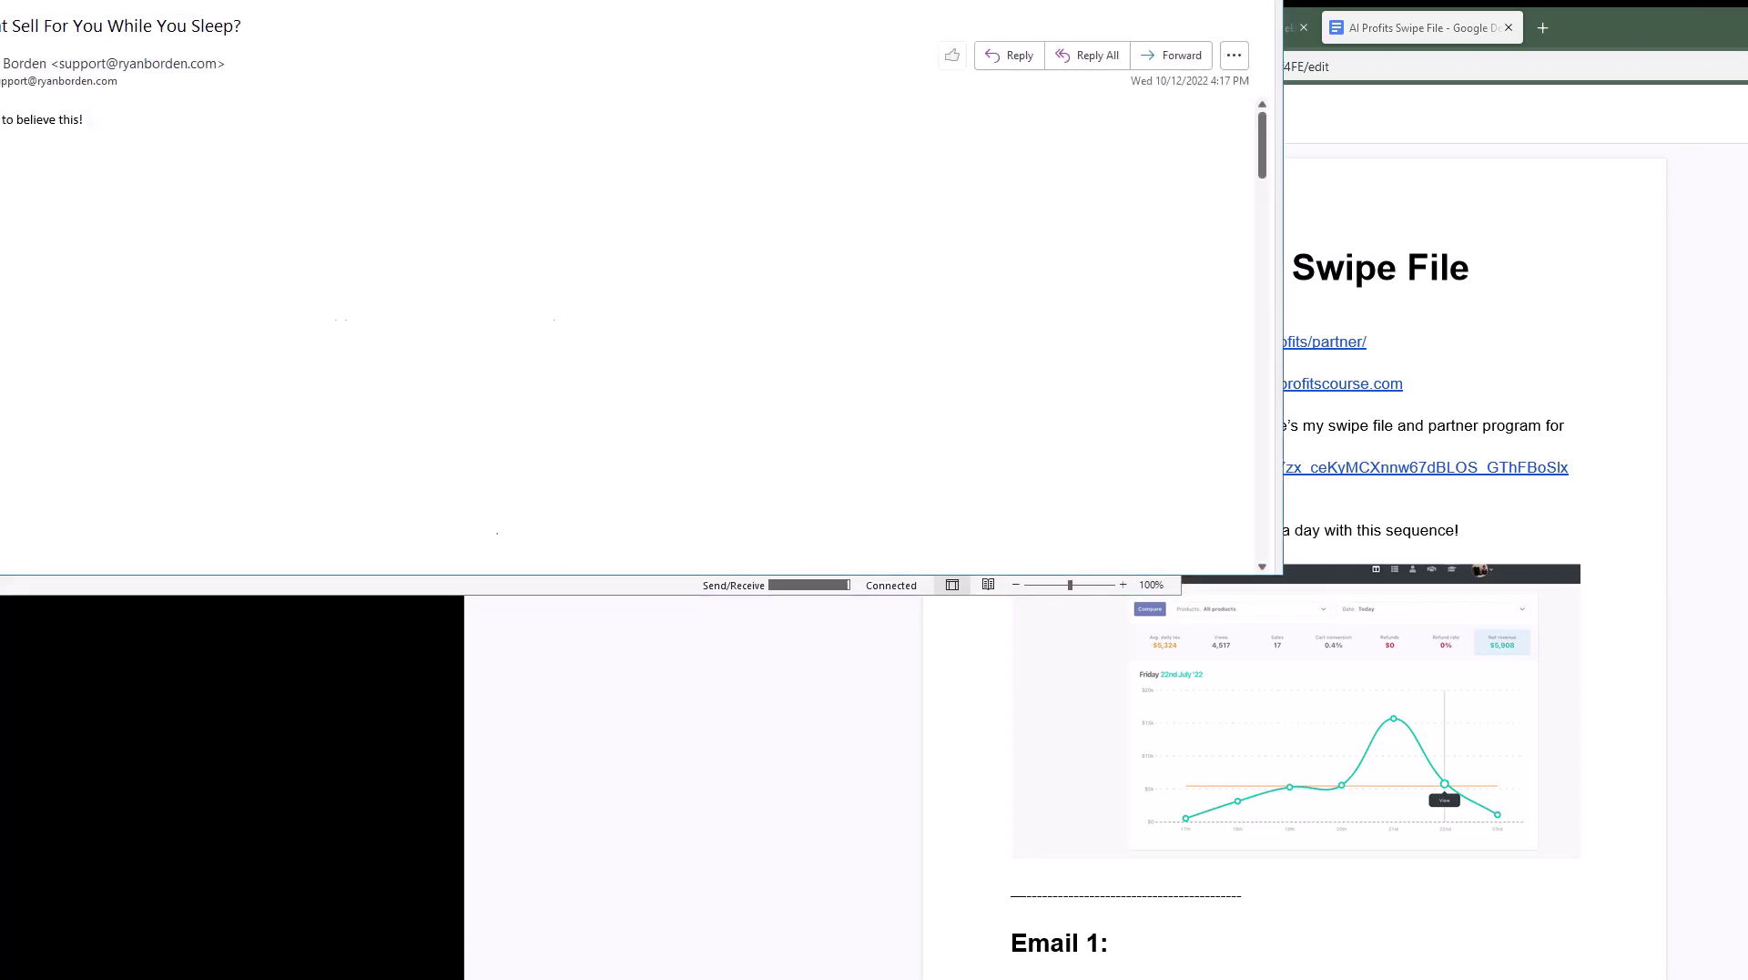
left_click_drag(376, 30, 368, 13)
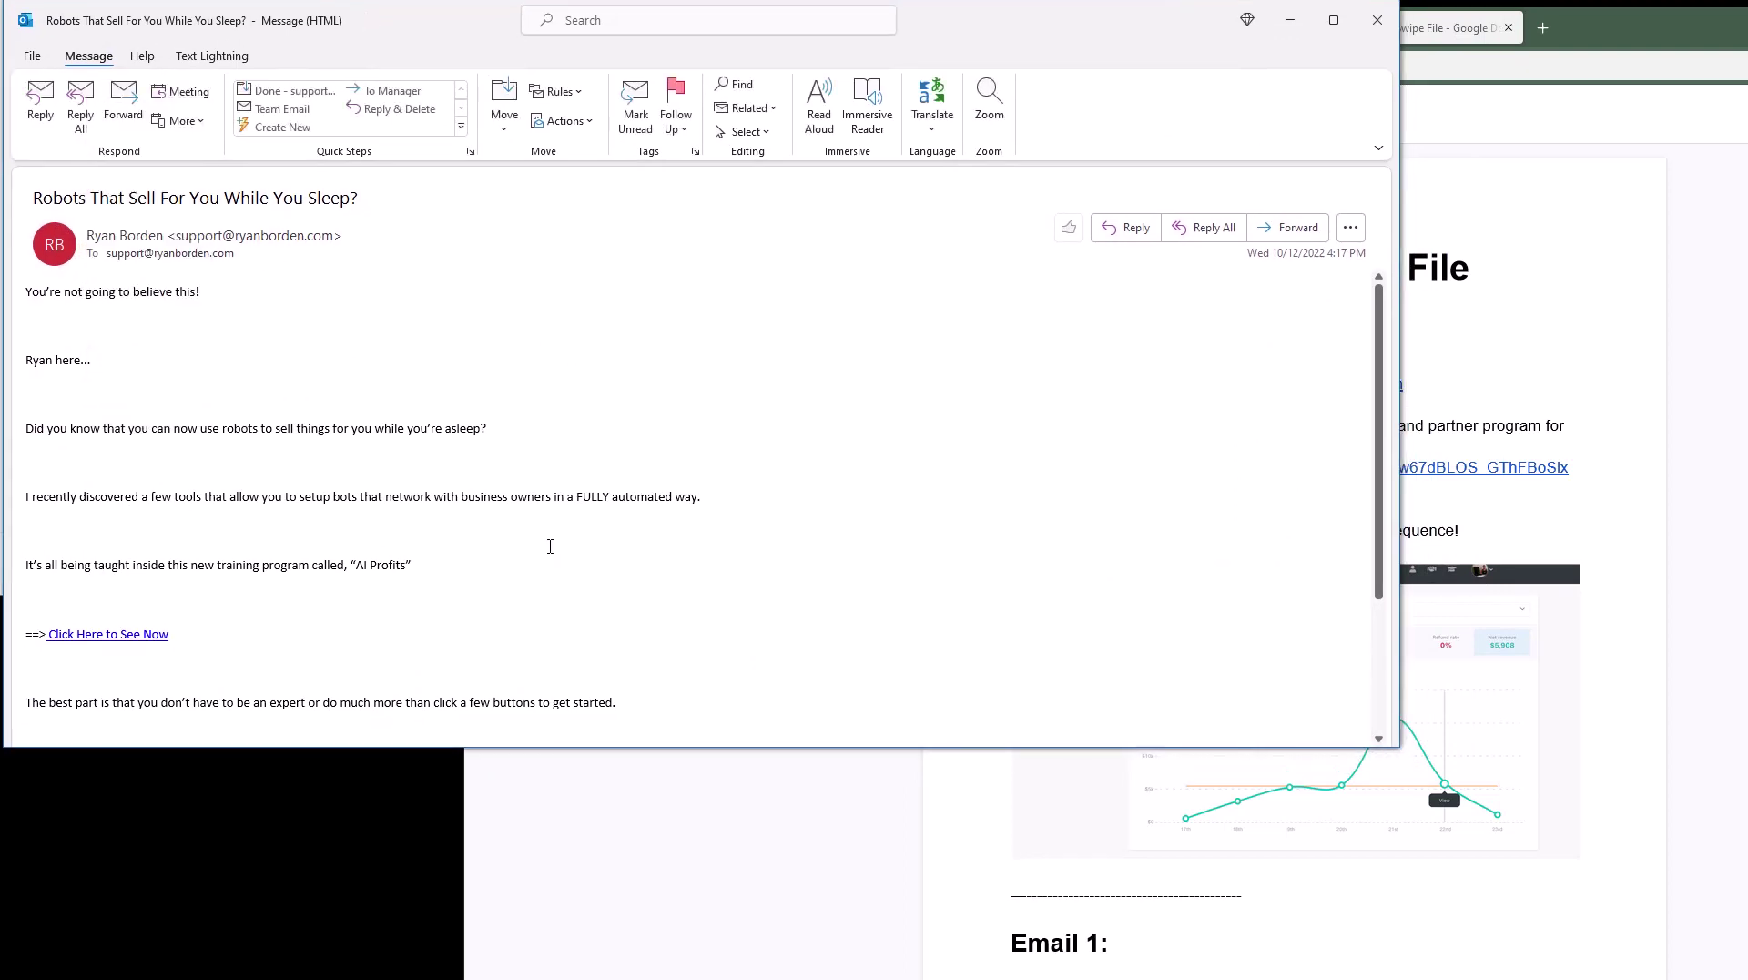
scroll(438, 554, "down", 3)
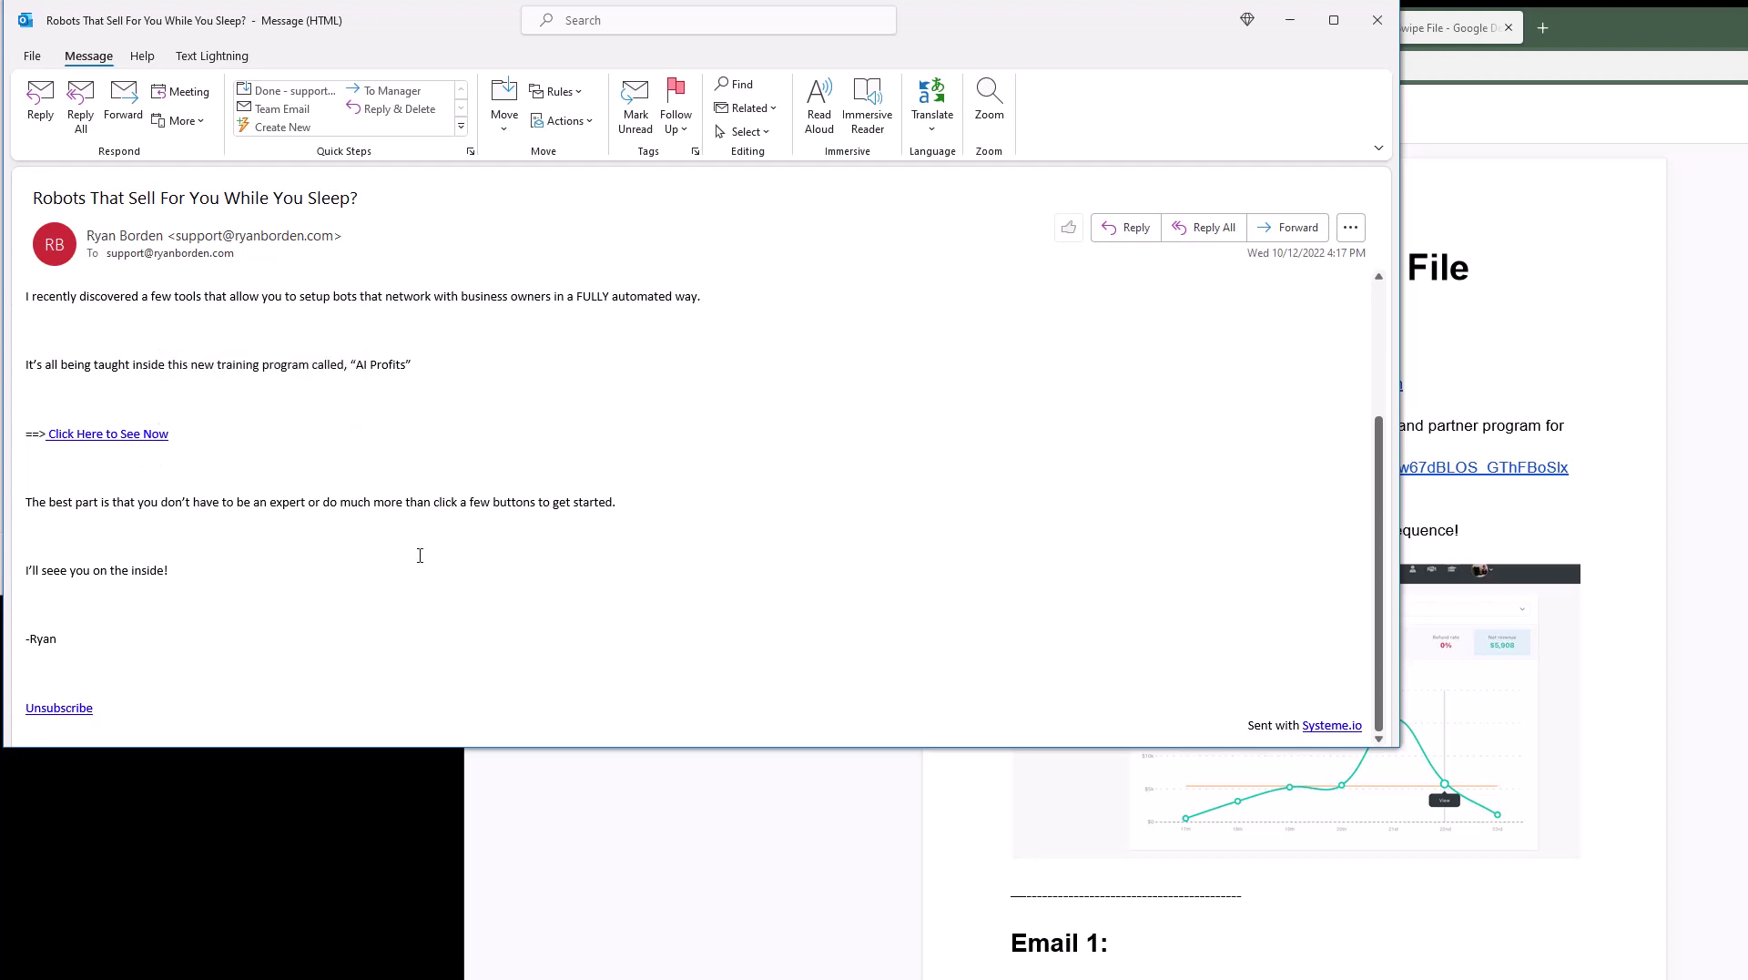
scroll(420, 555, "up", 3)
scroll(402, 495, "down", 3)
scroll(710, 524, "up", 3)
scroll(696, 529, "down", 3)
Step: Set the Systeme.io profile country to United States in account settings, then minimize Chrome
mouse_move(229, 978)
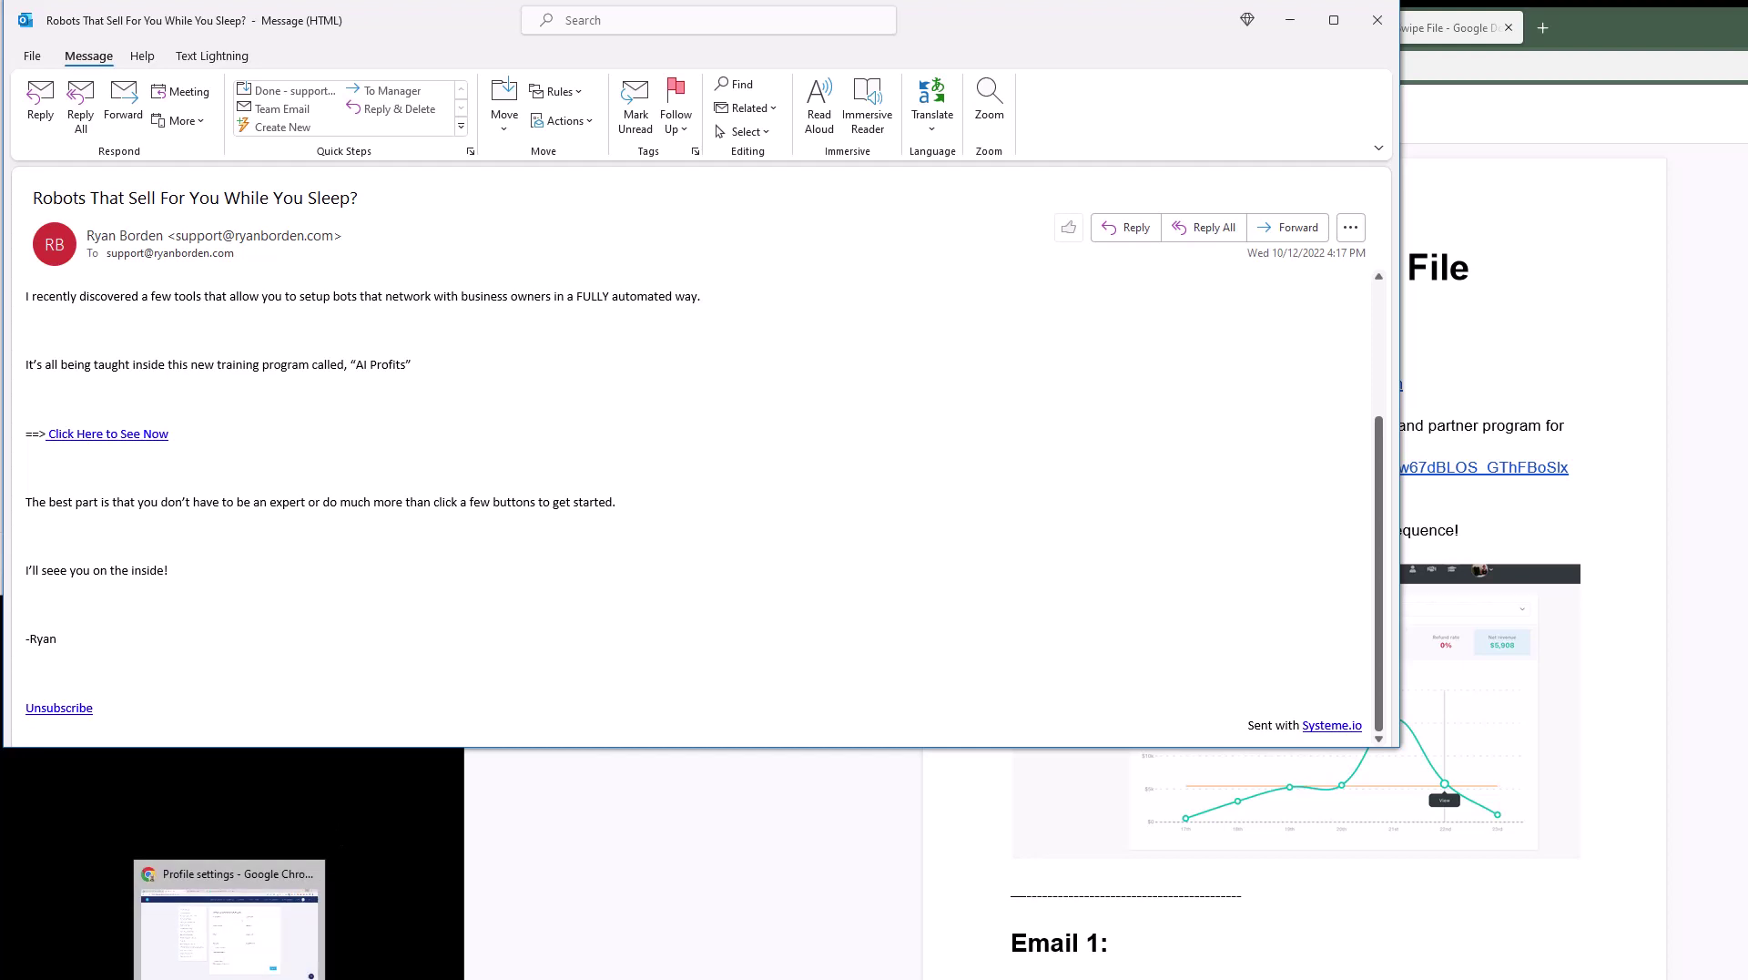
left_click(230, 929)
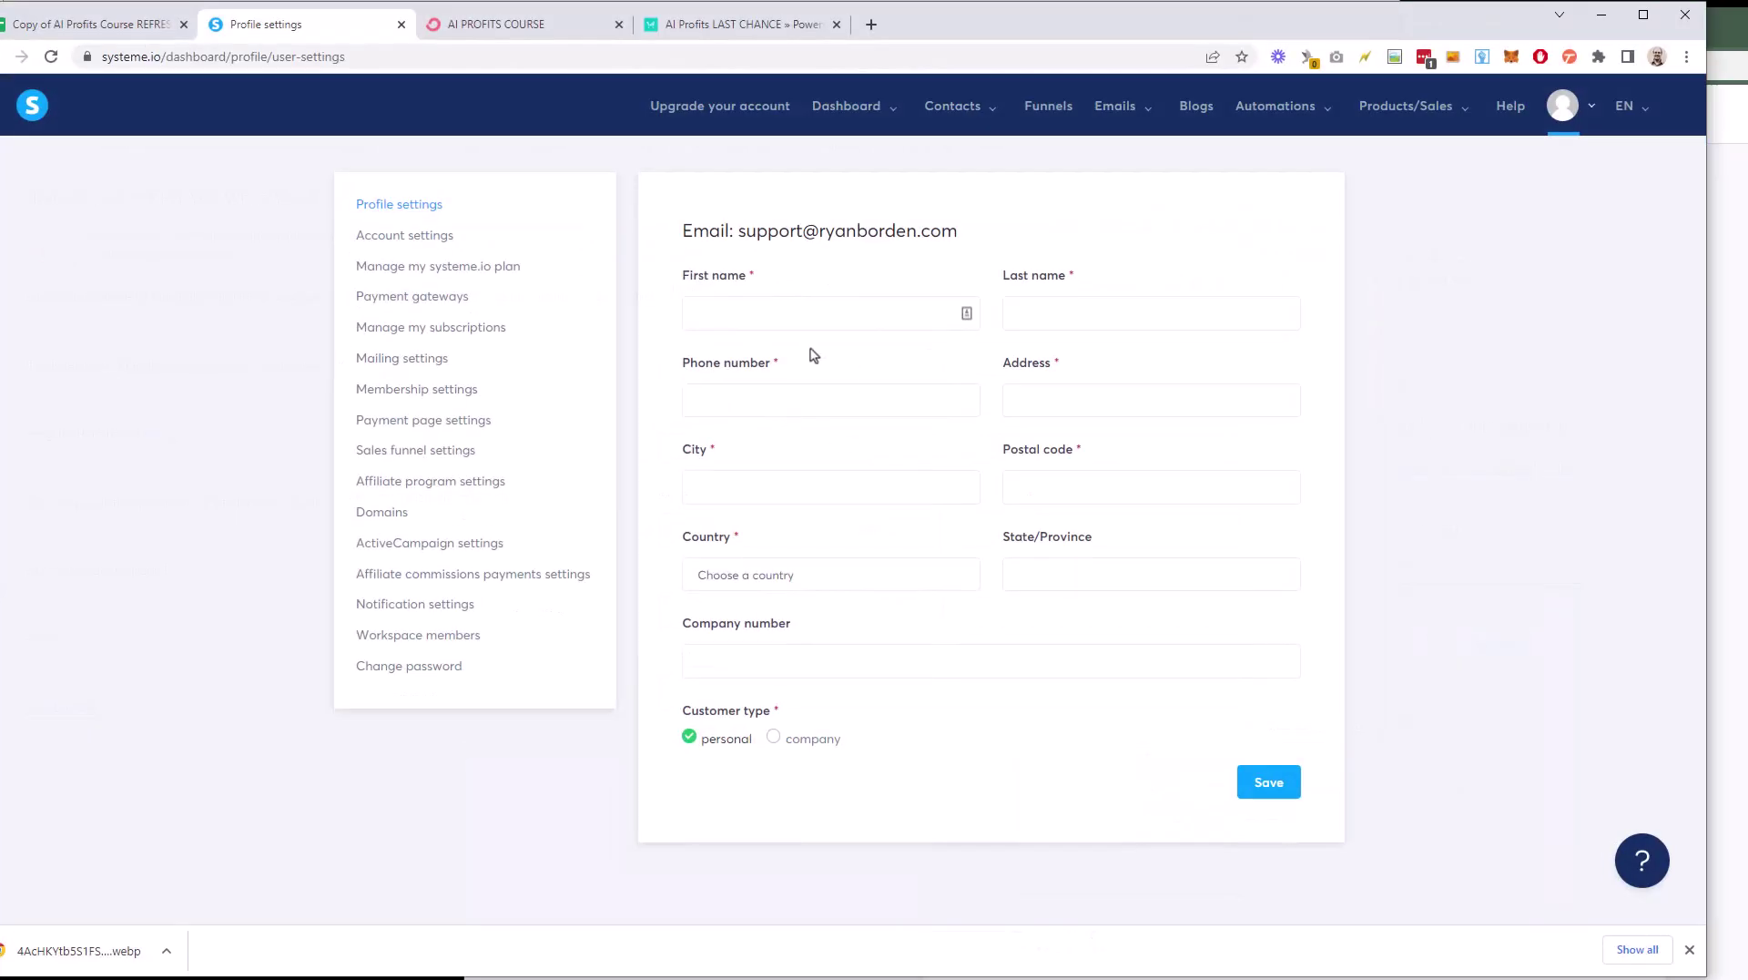
left_click(1562, 105)
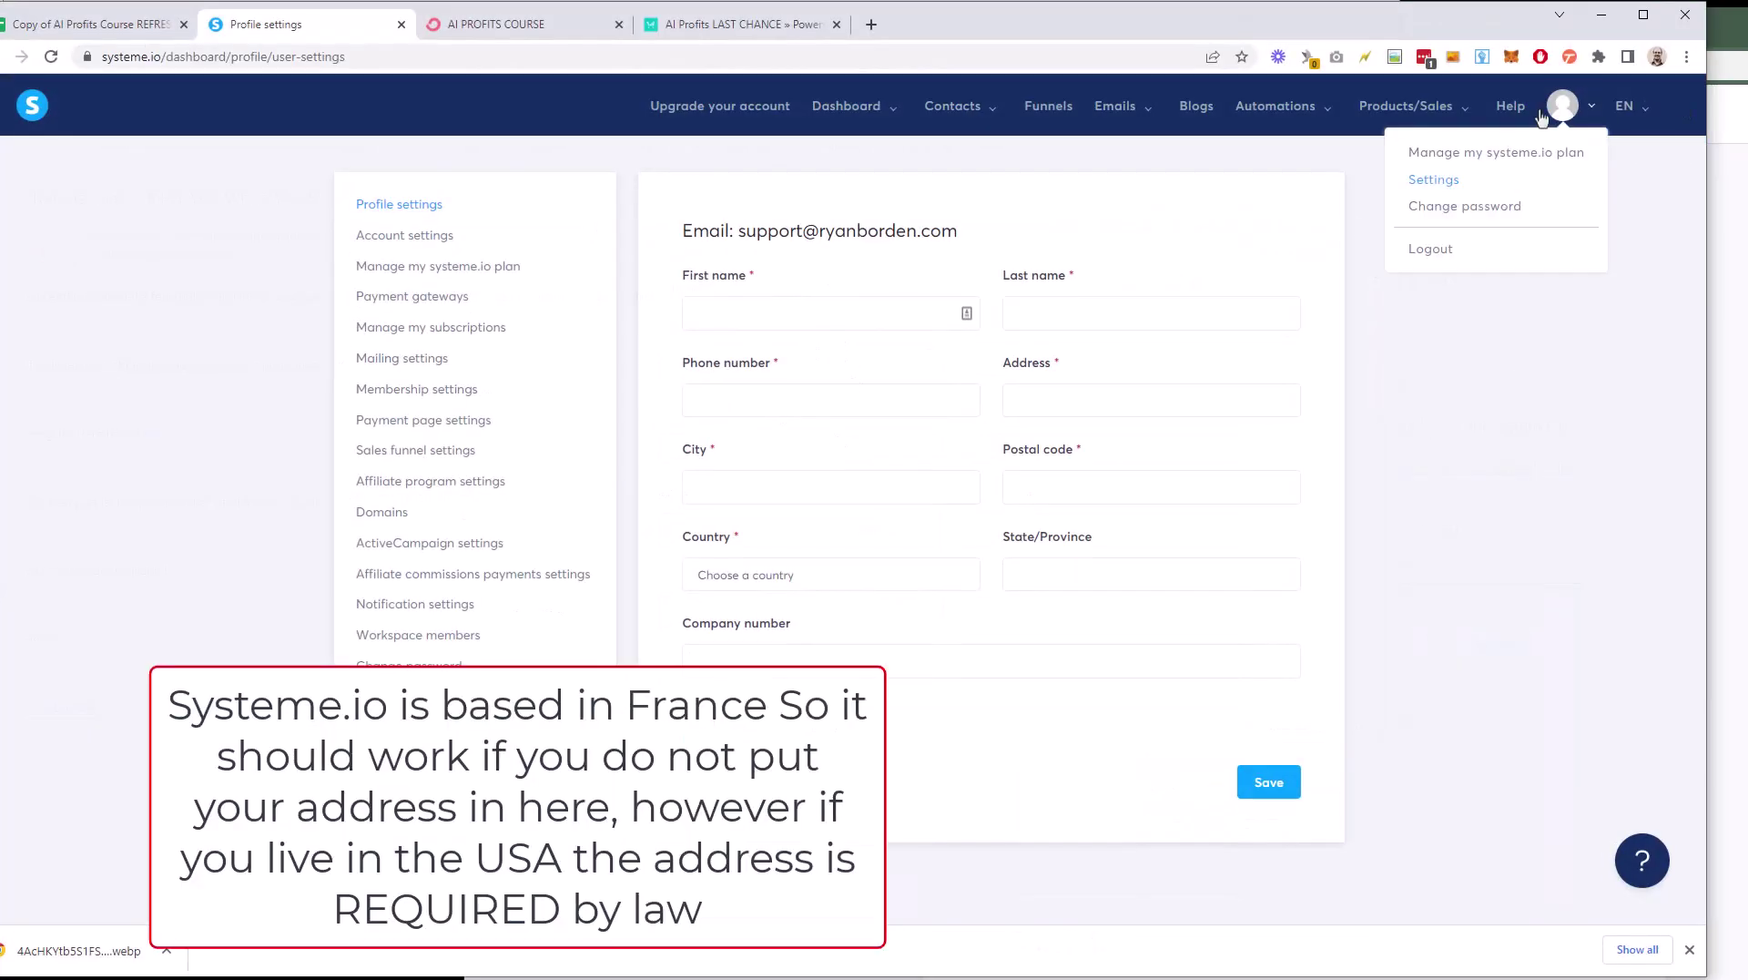
left_click(1434, 179)
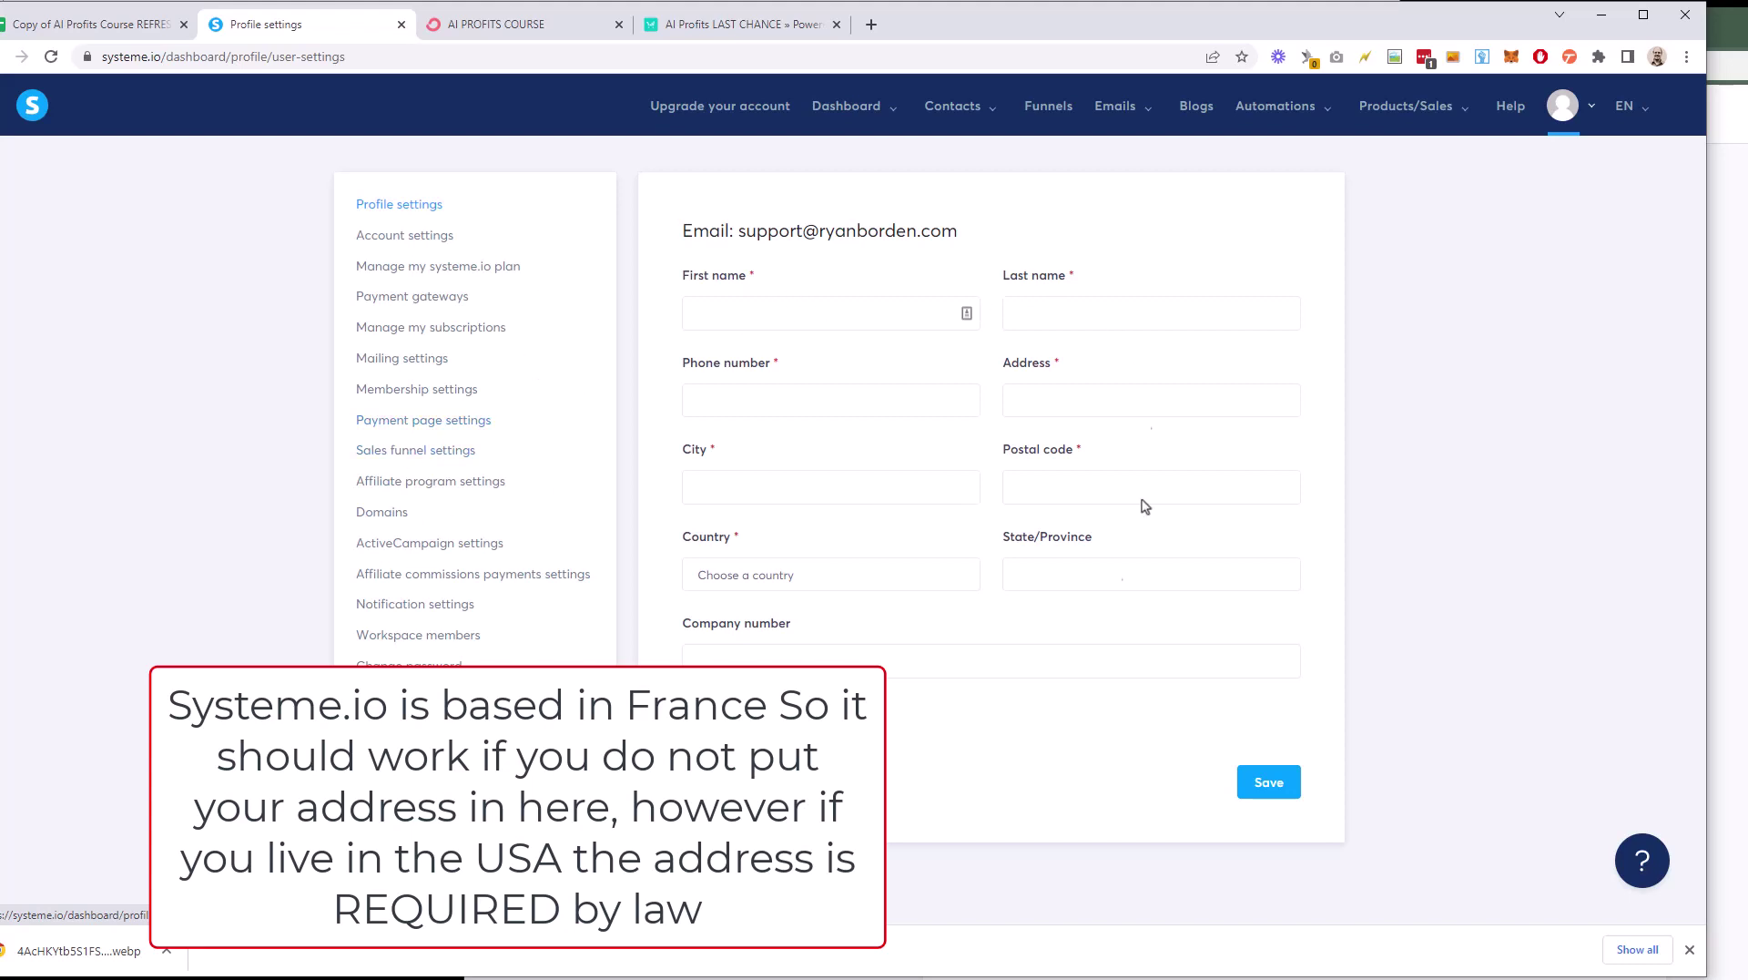
left_click(781, 577)
scroll(805, 692, "down", 1)
scroll(805, 694, "down", 20)
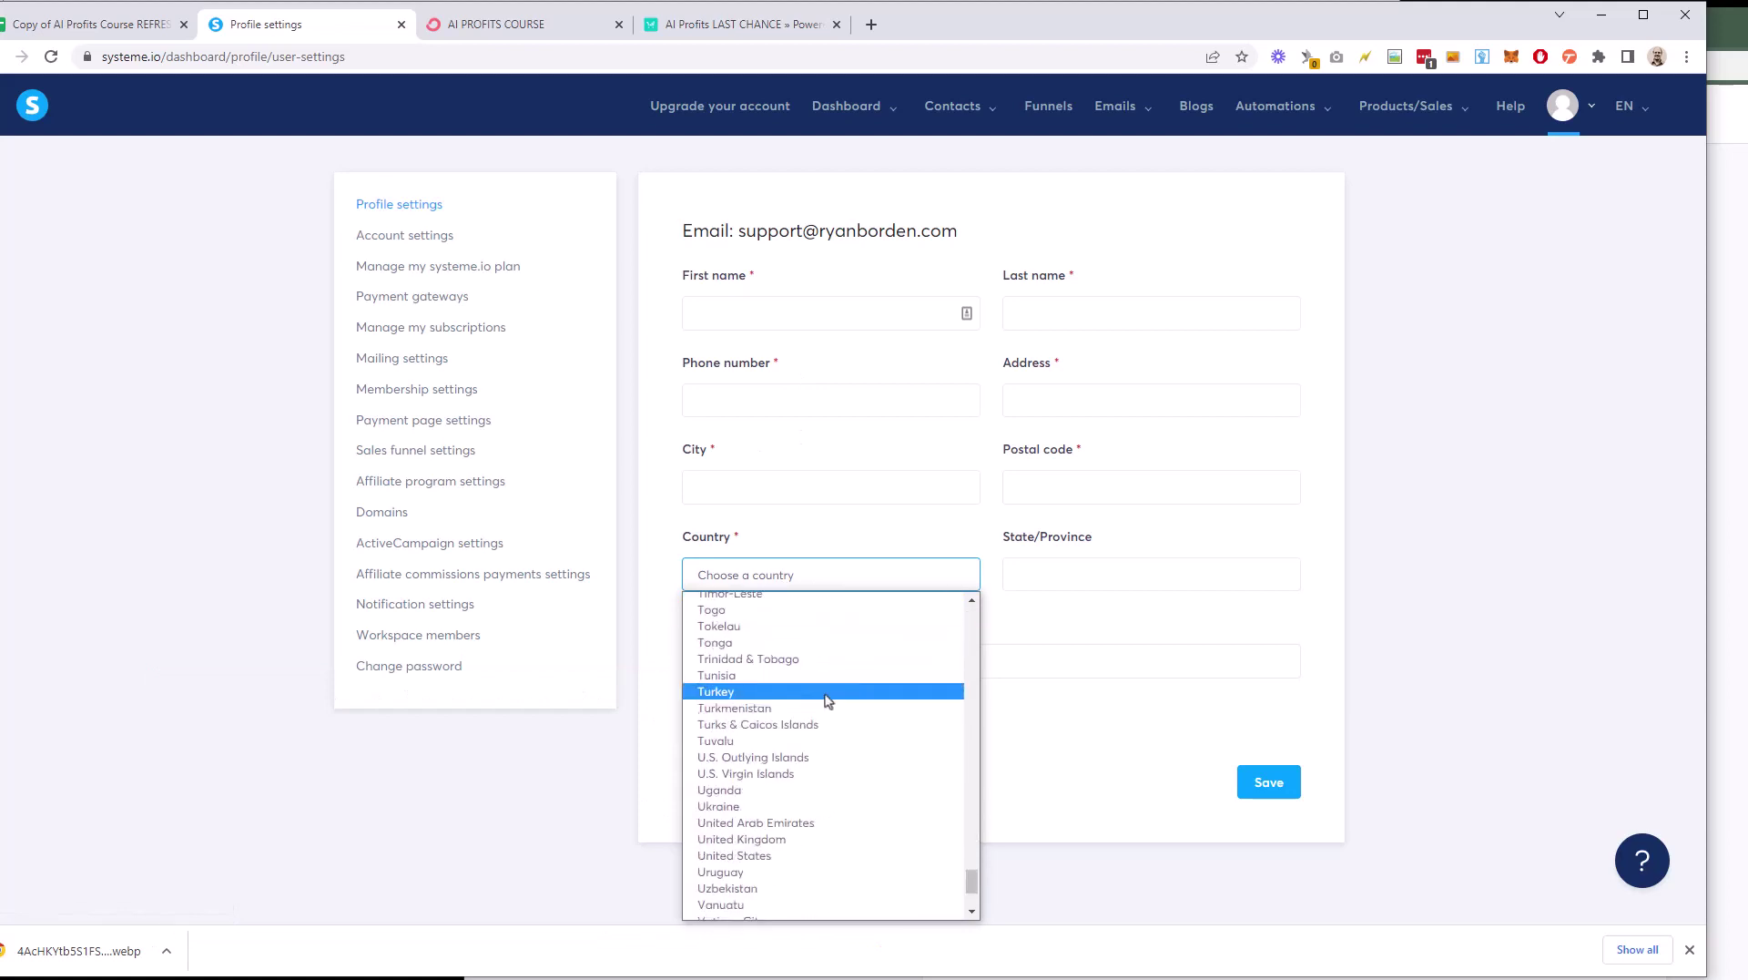
scroll(837, 717, "up", 2)
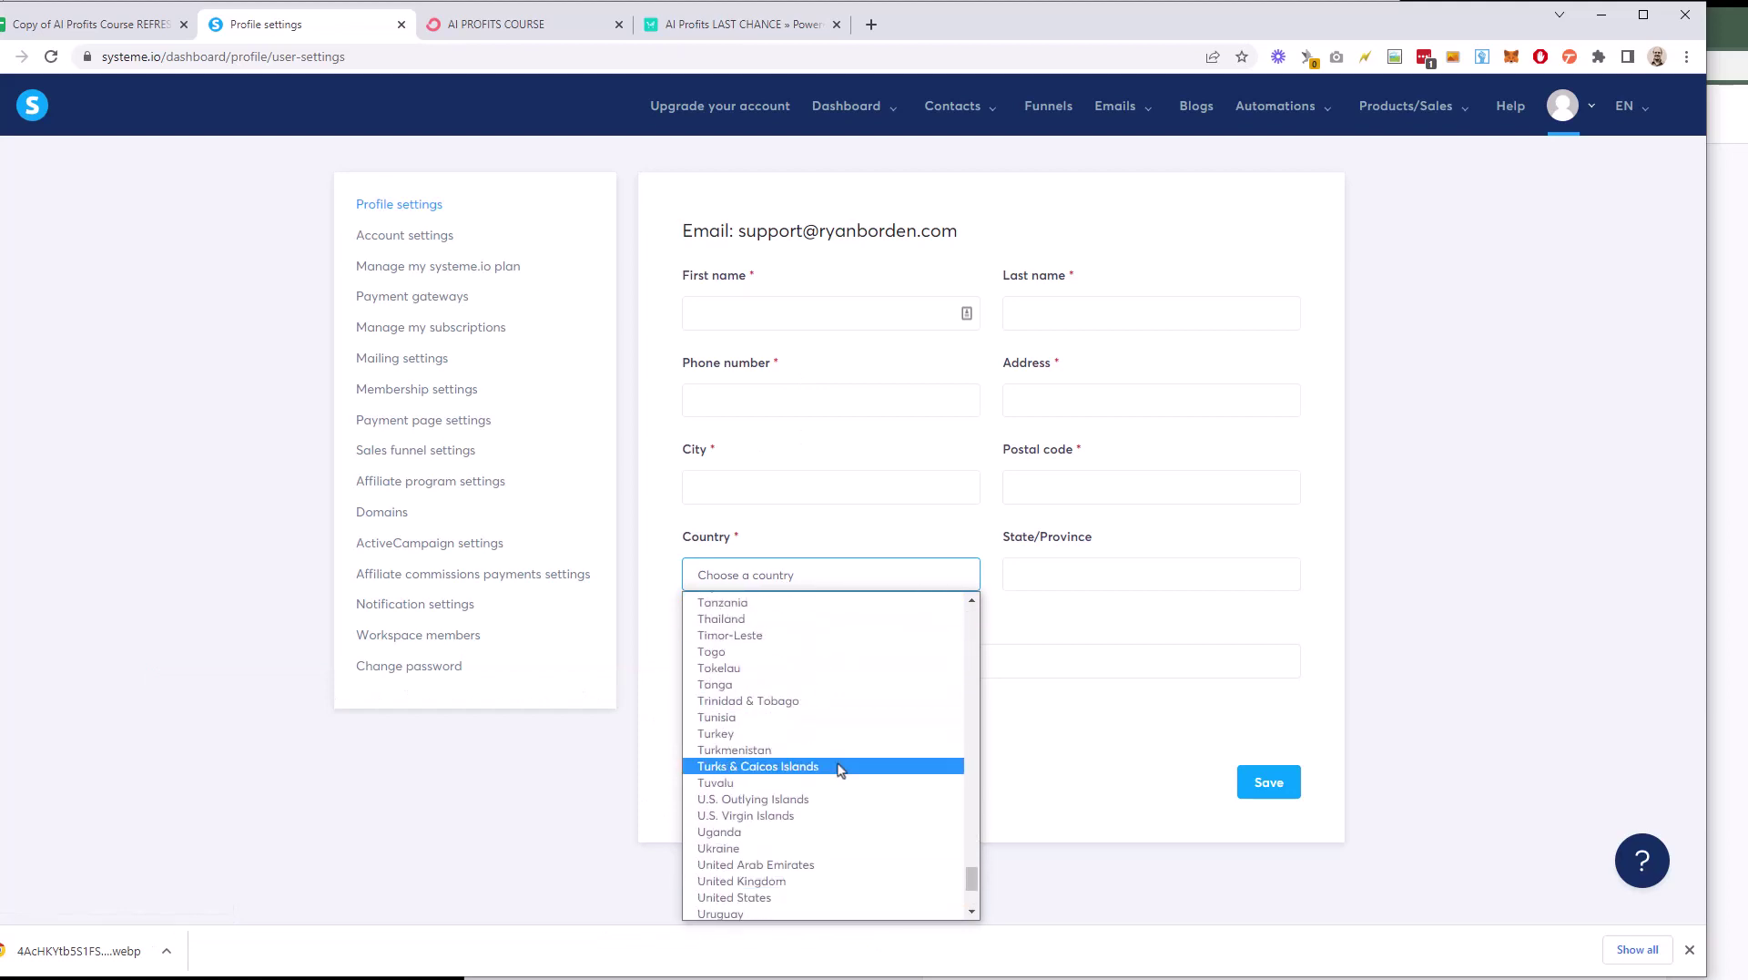
left_click(829, 897)
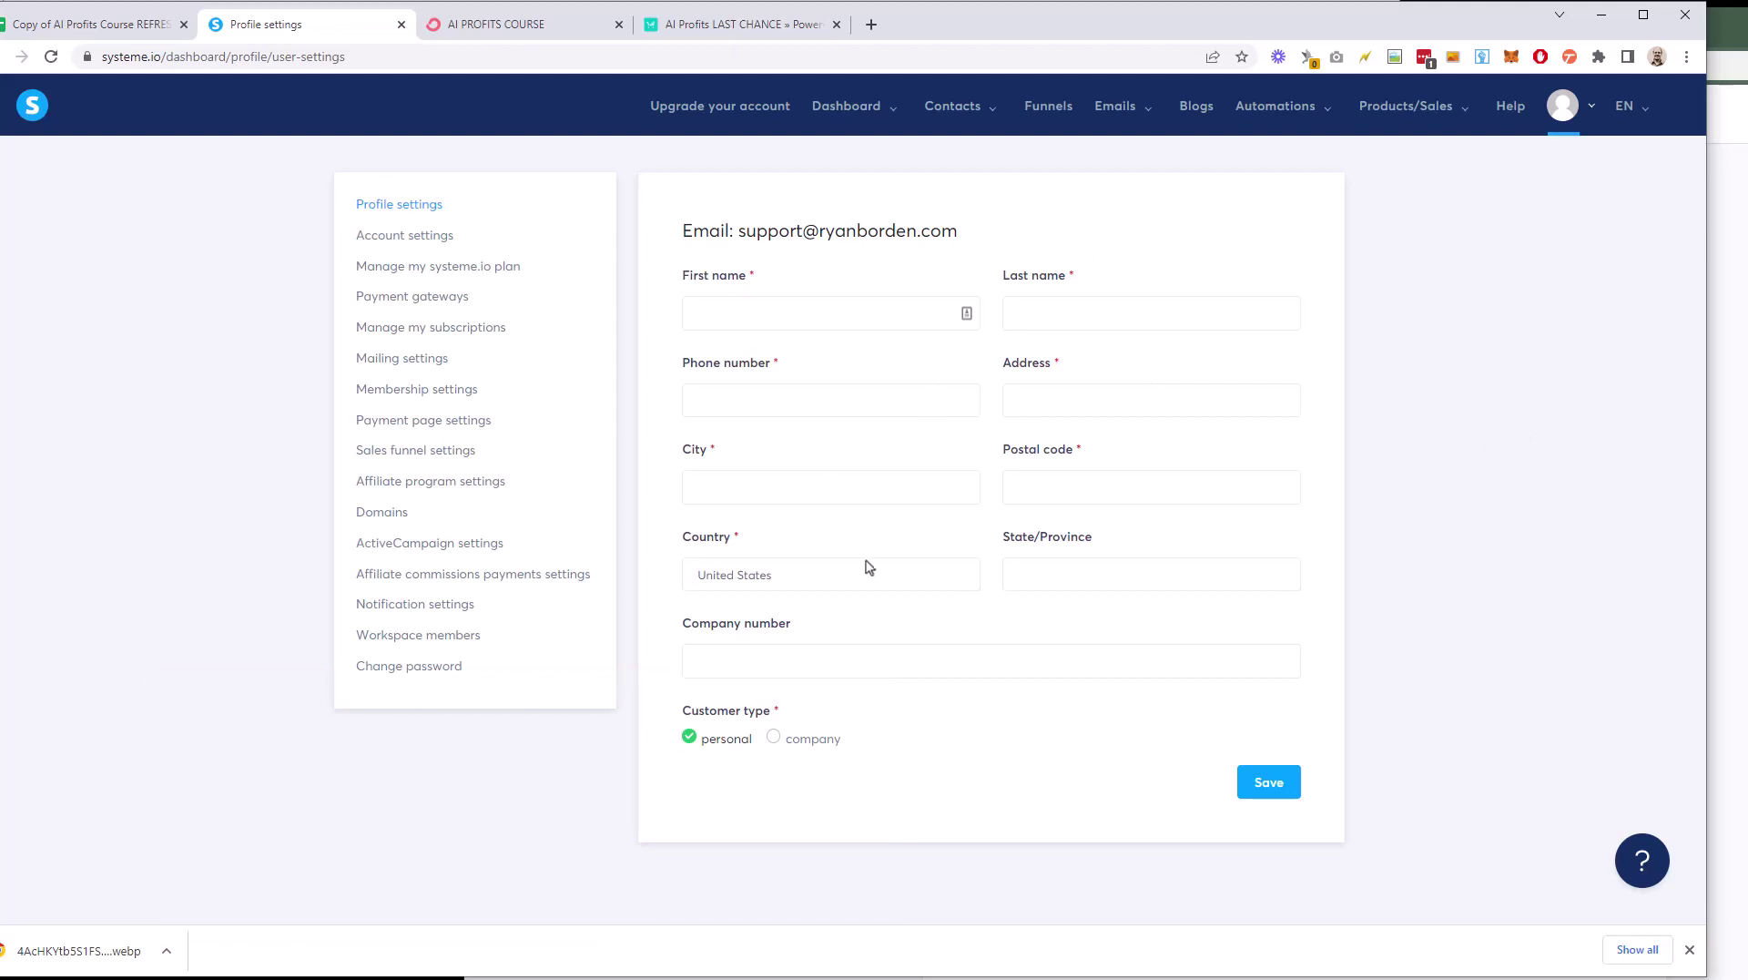
left_click(1601, 14)
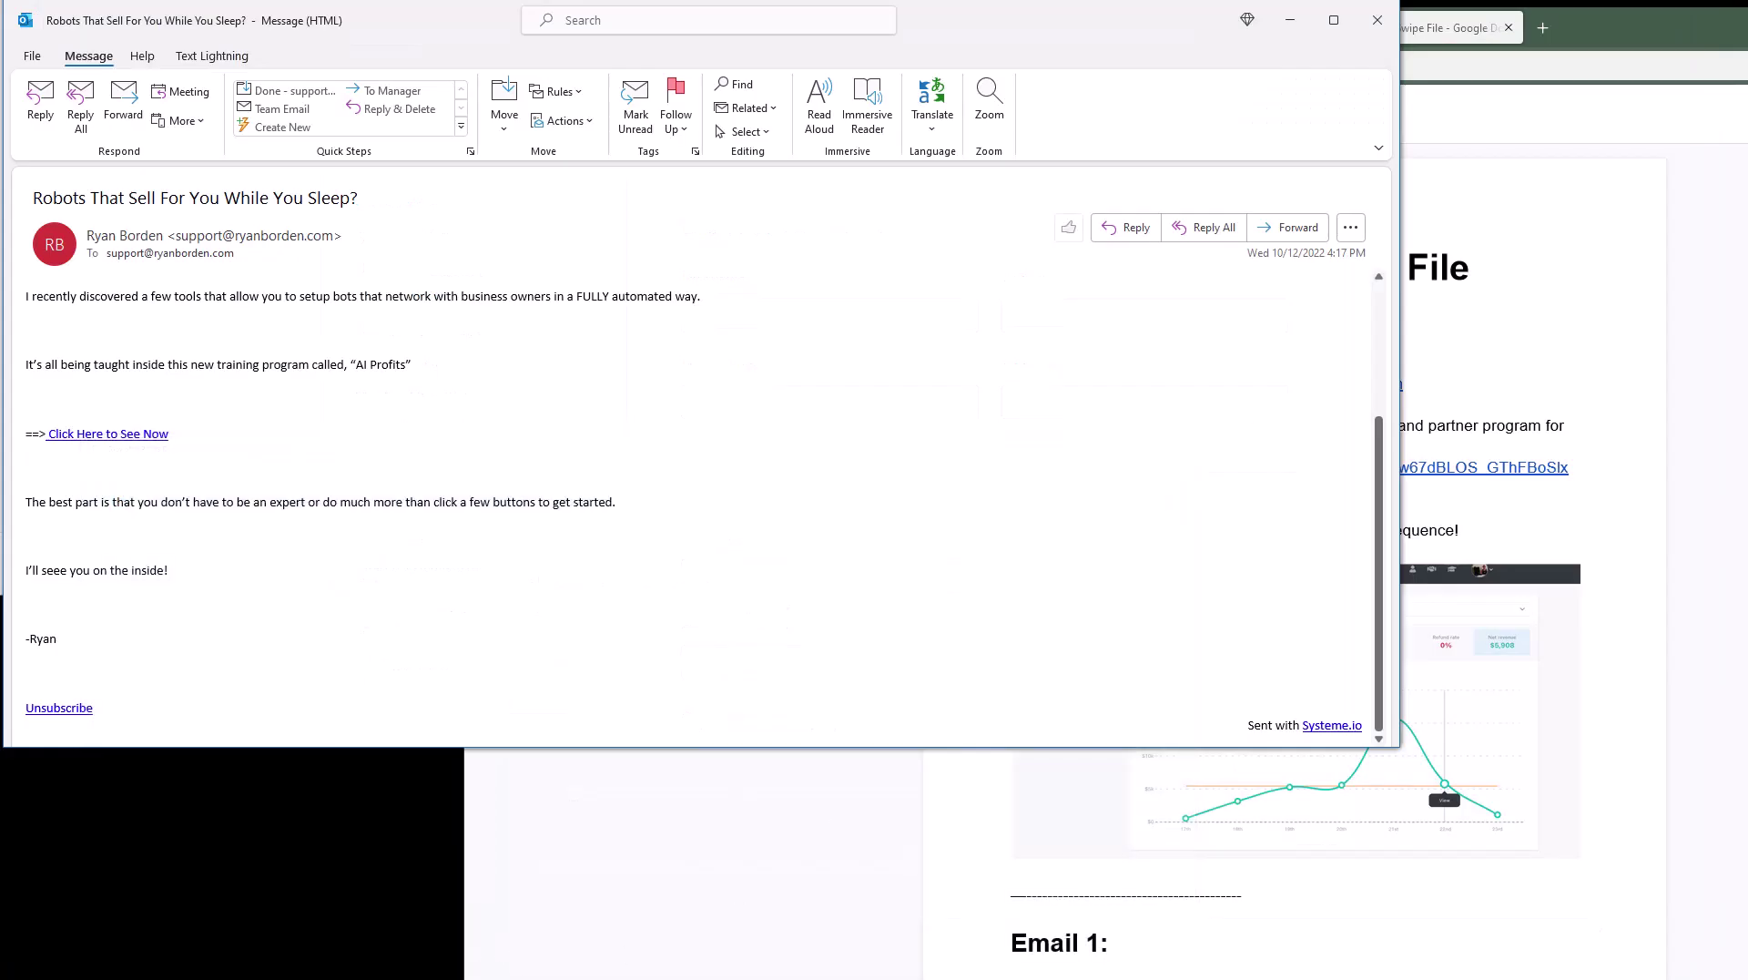
left_click(248, 865)
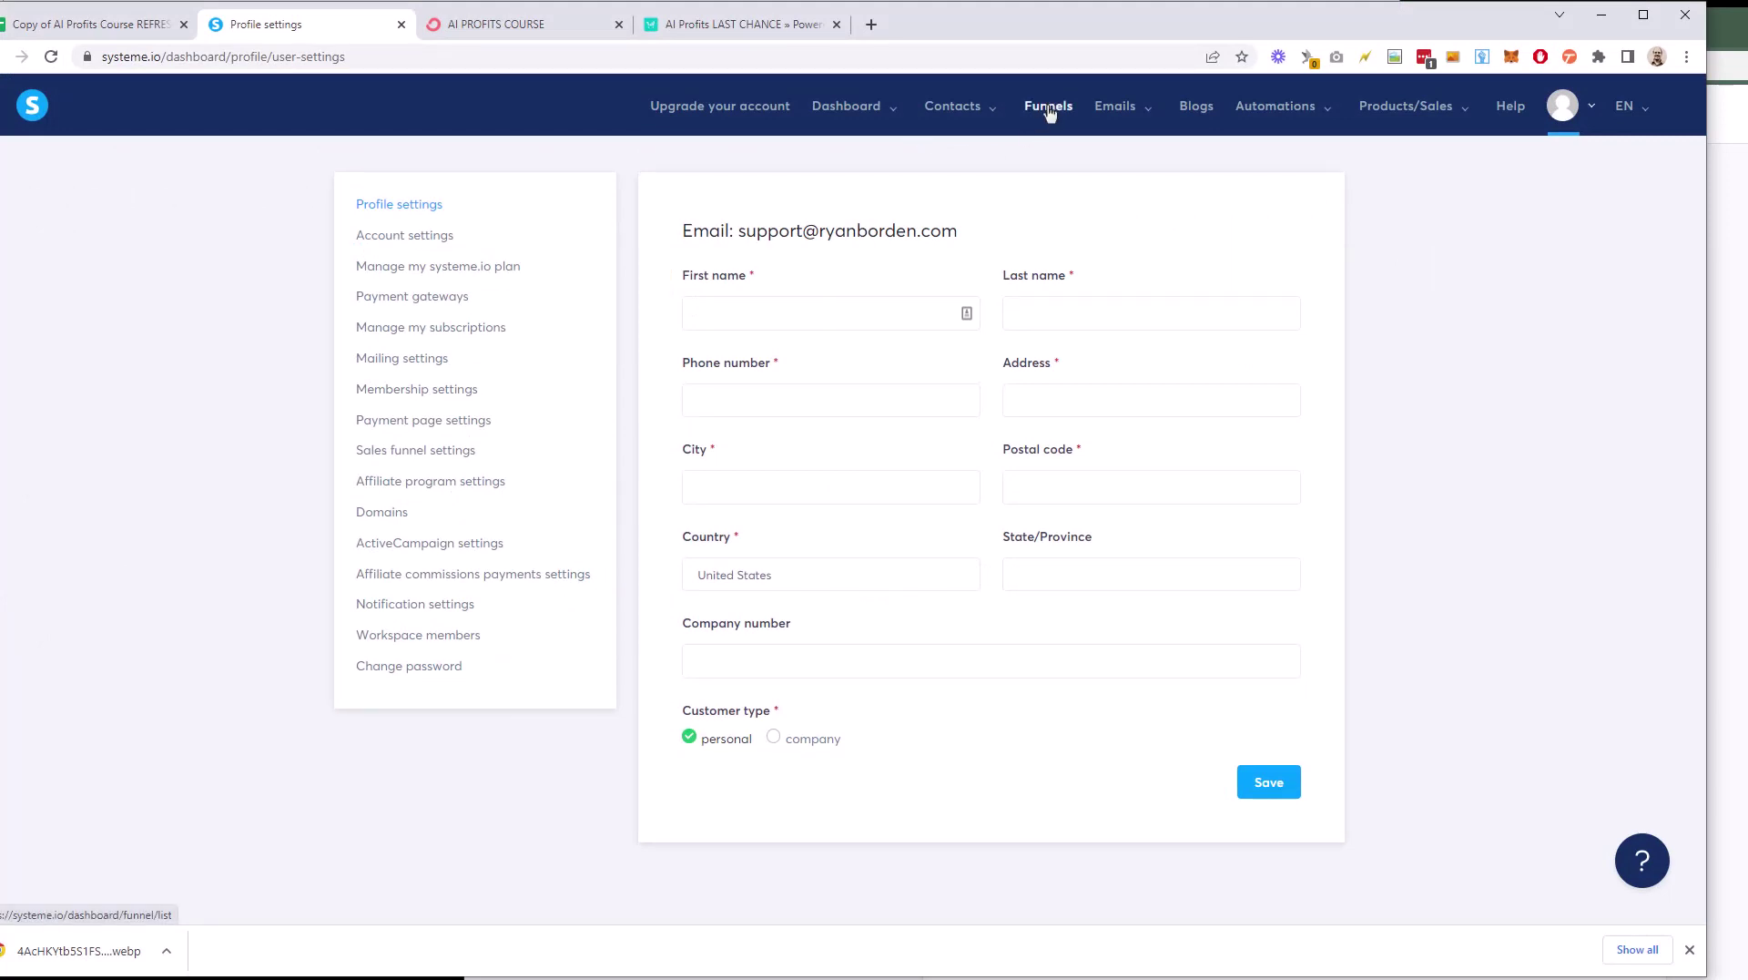
mouse_move(1116, 109)
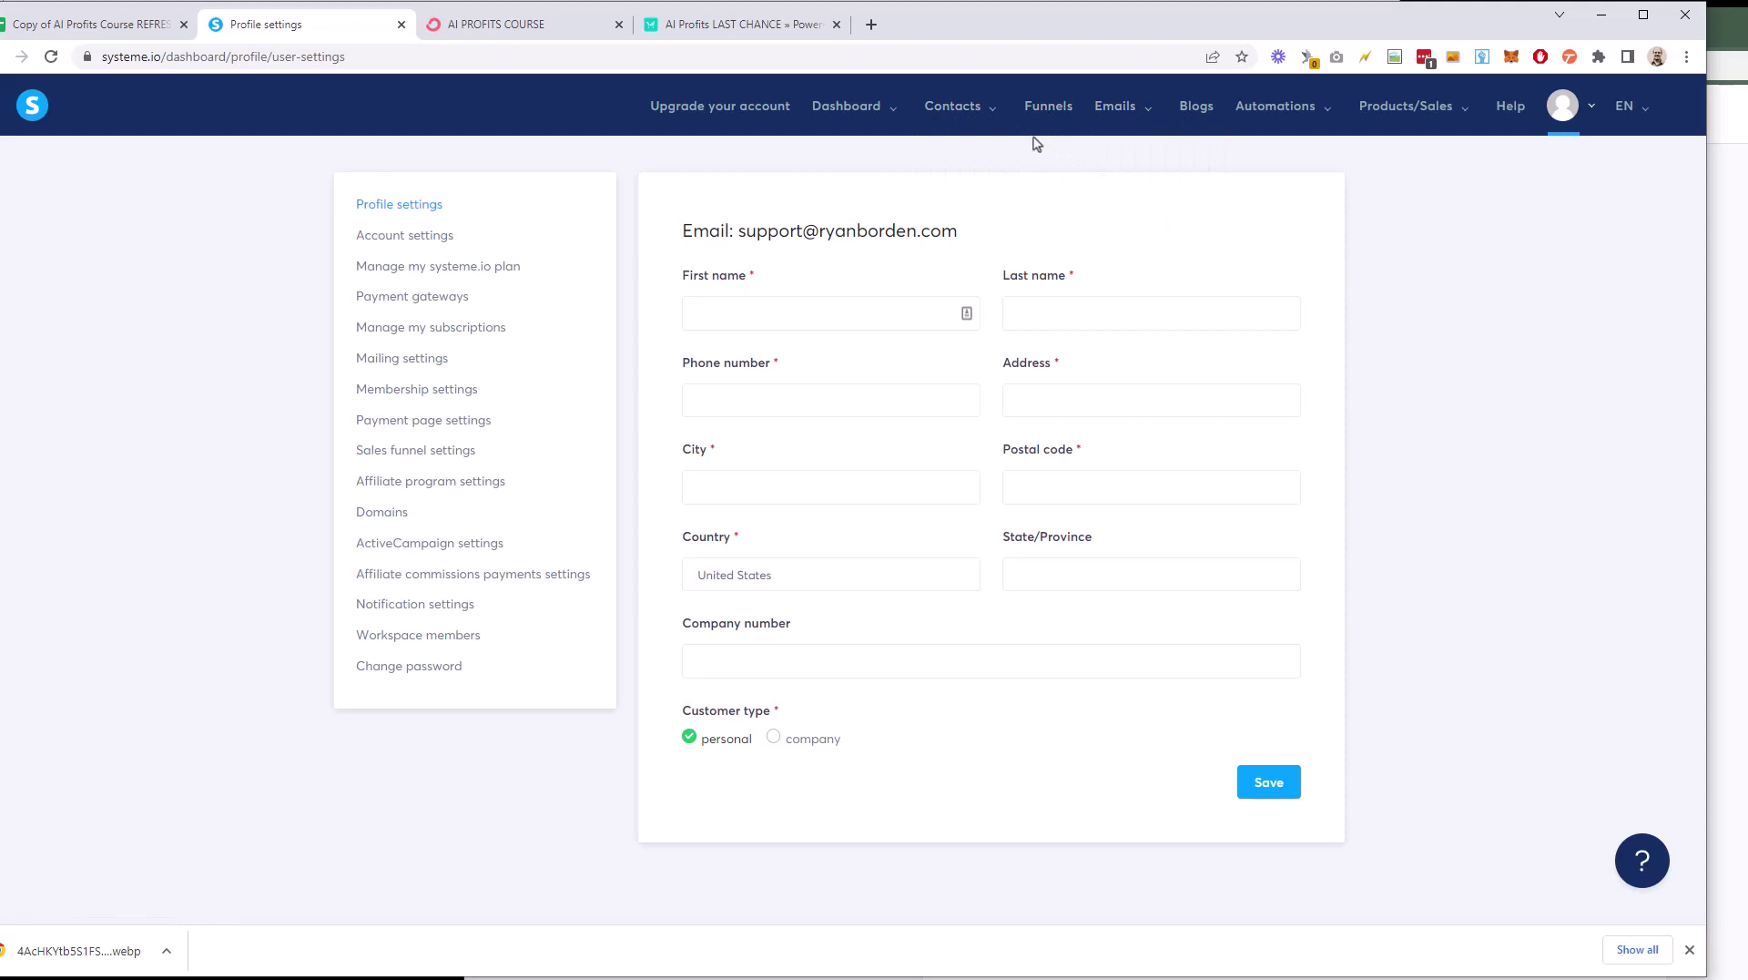
left_click(729, 36)
left_click(558, 34)
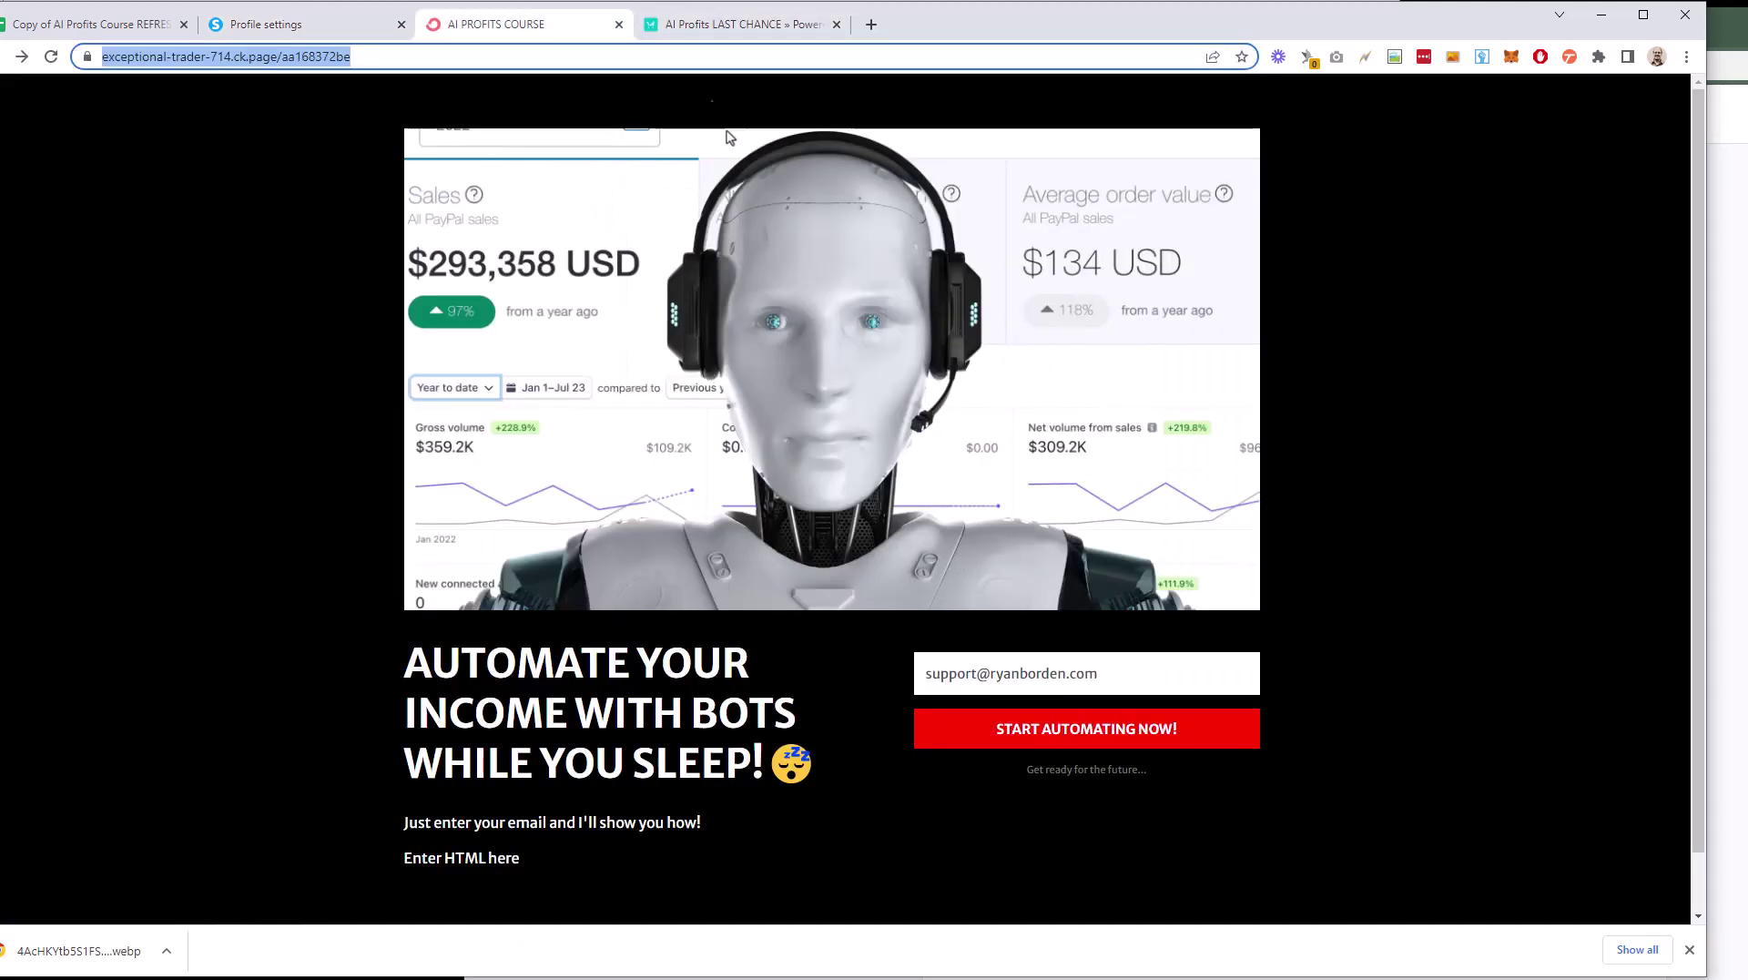
left_click(692, 28)
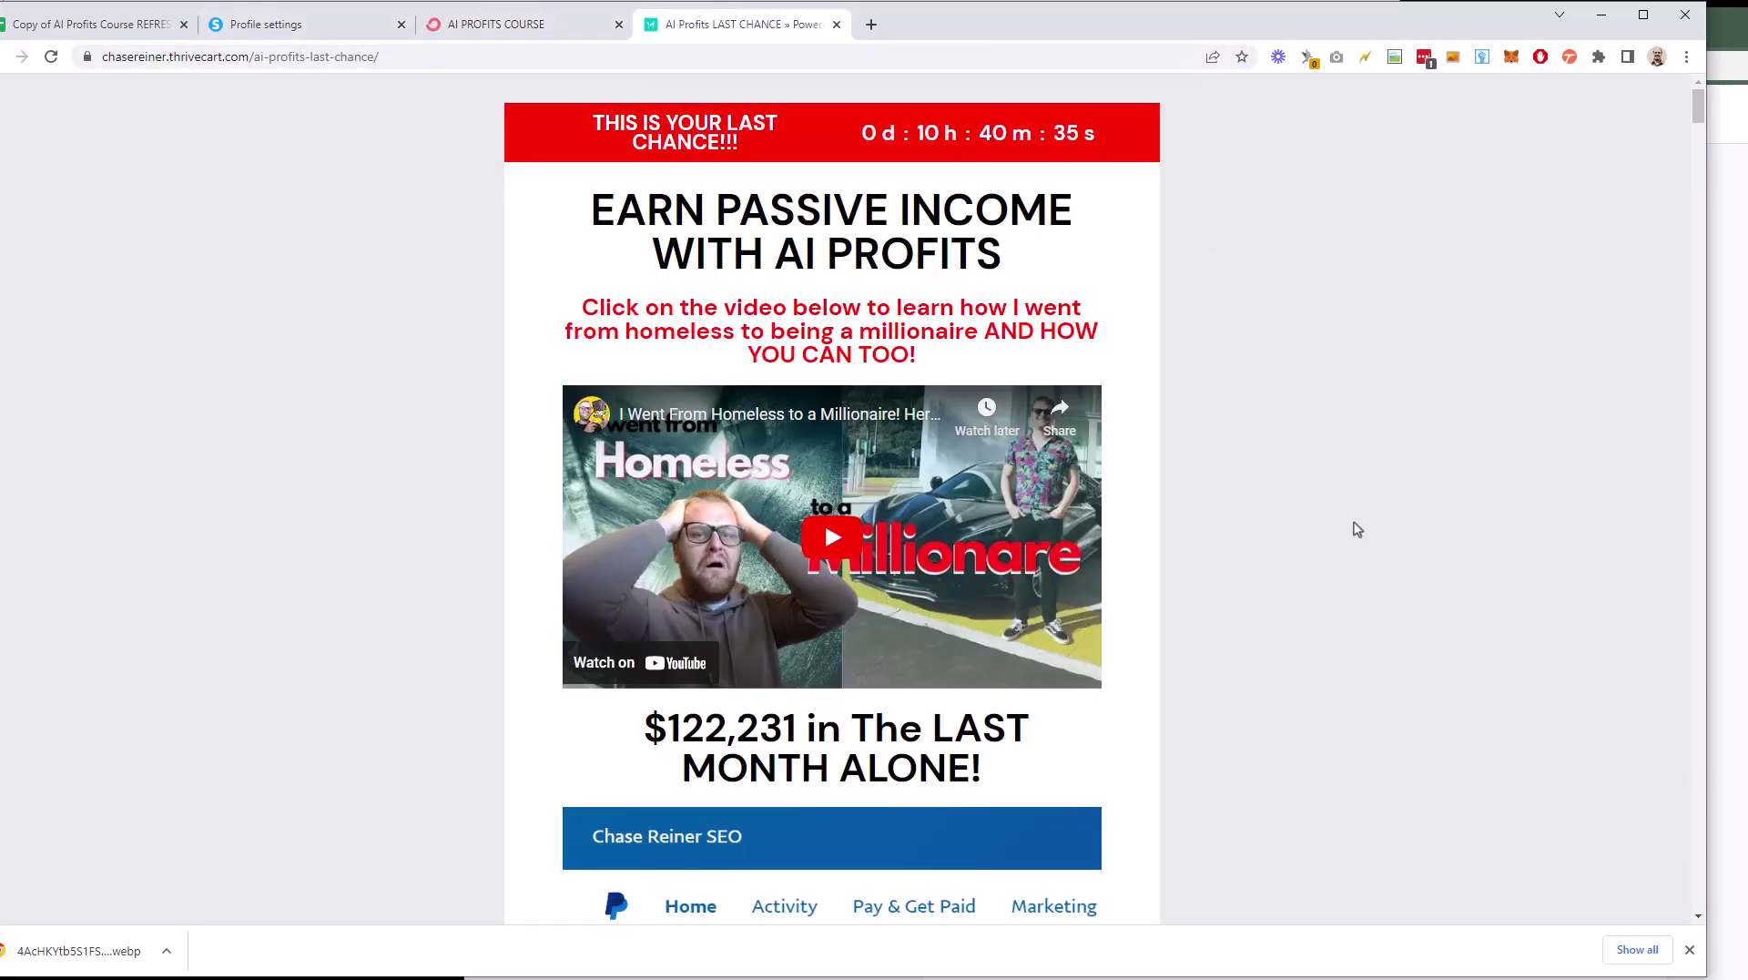
left_click(239, 947)
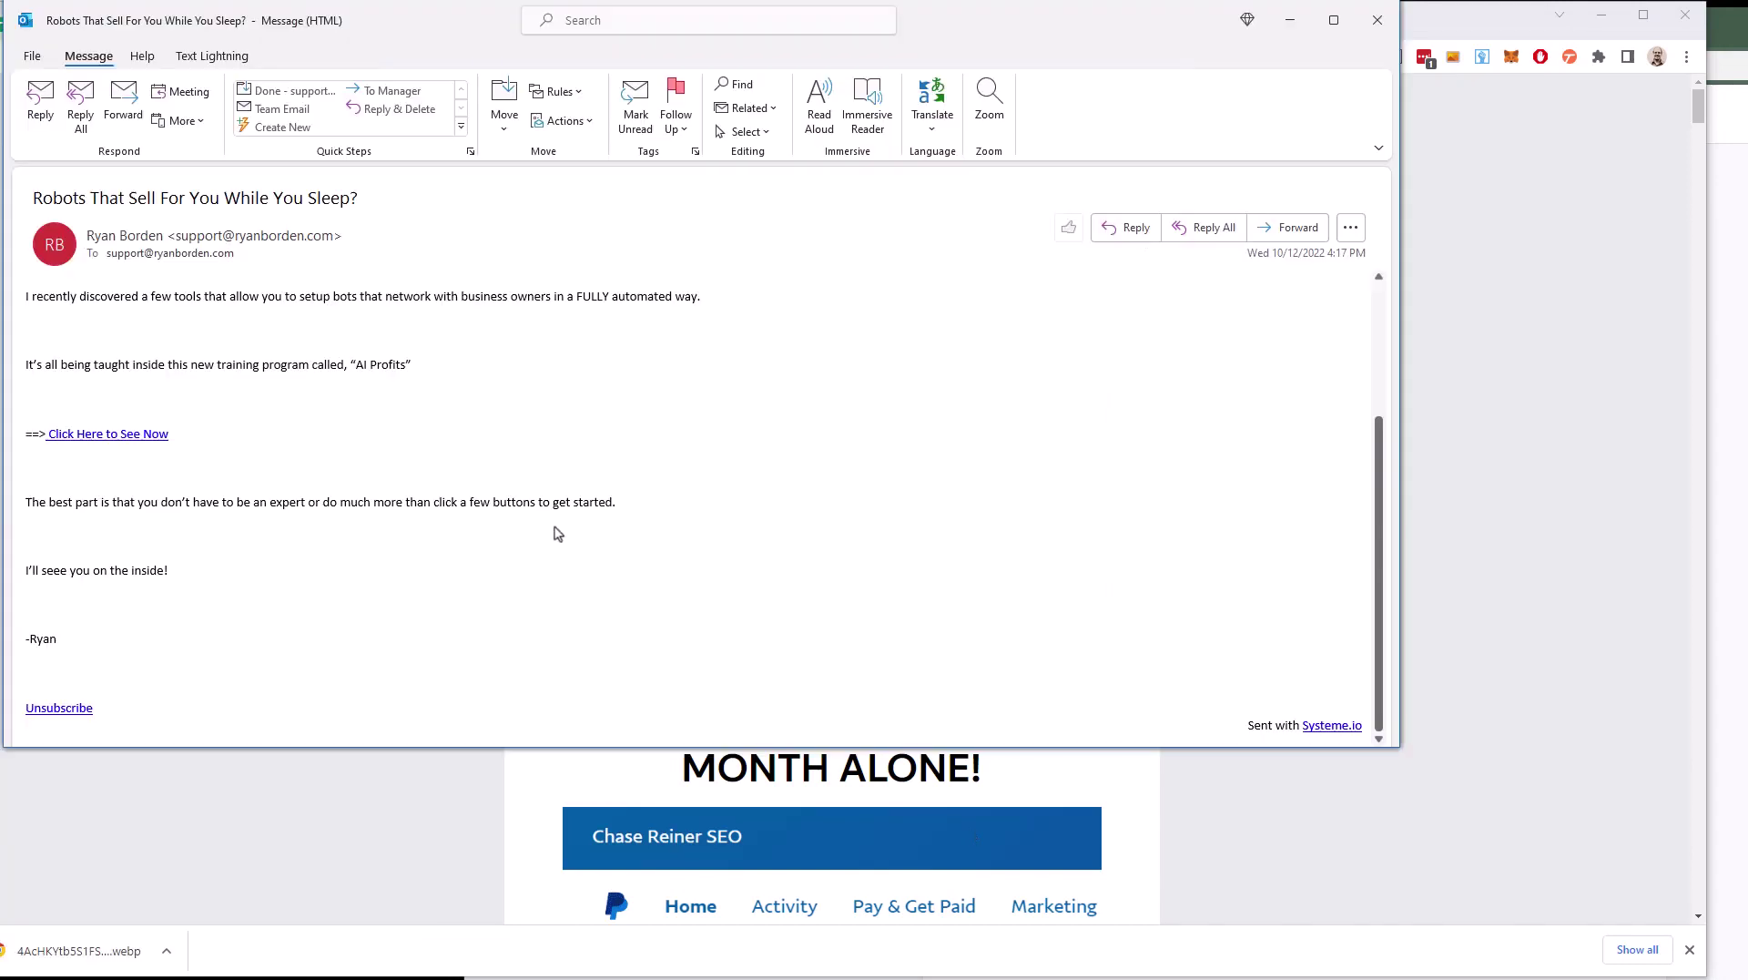